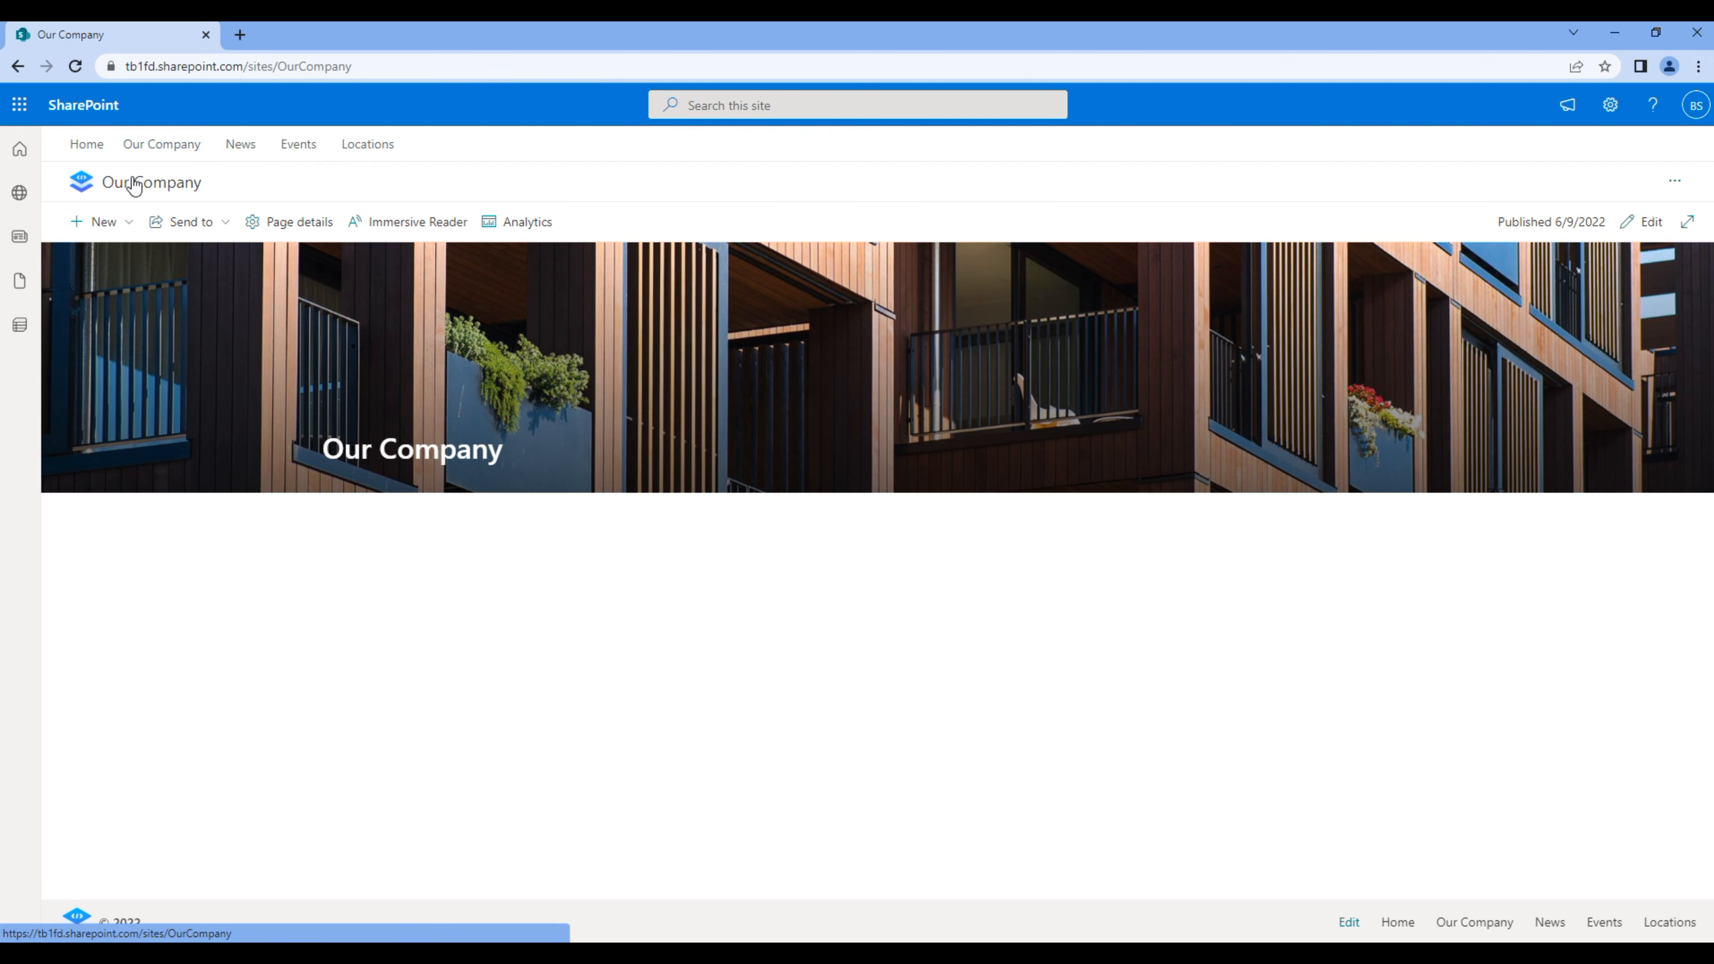
- Create a new site page from the built-in Blank template
click(100, 222)
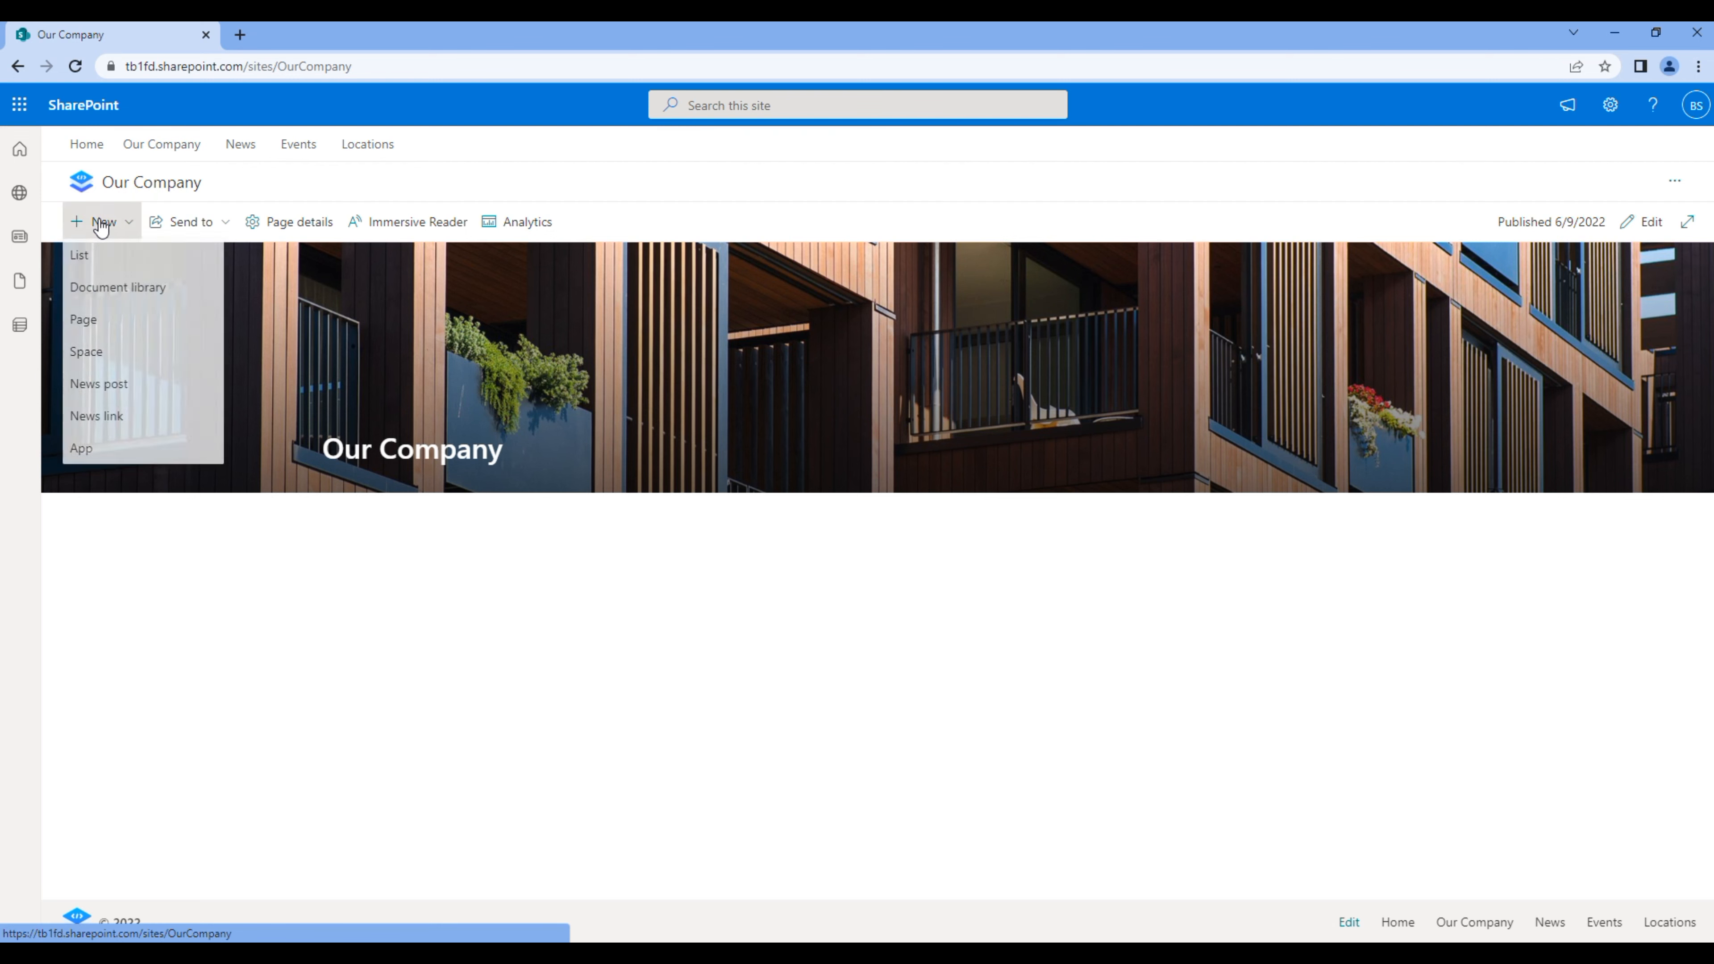
click(100, 328)
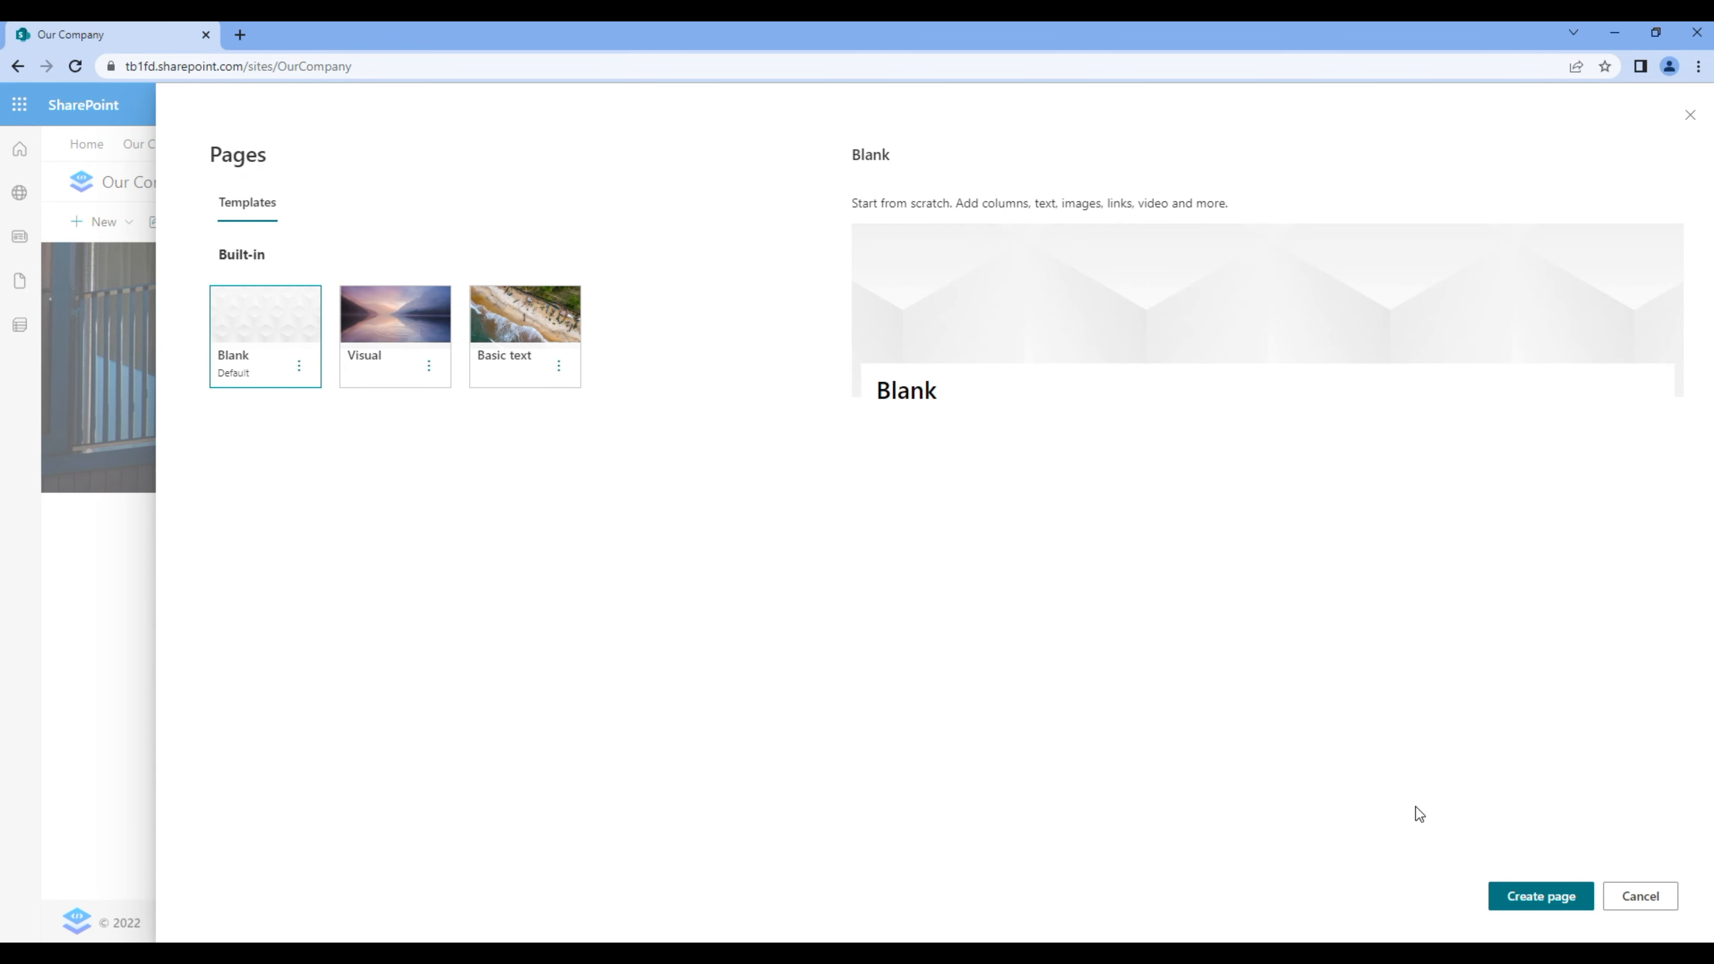
click(1511, 897)
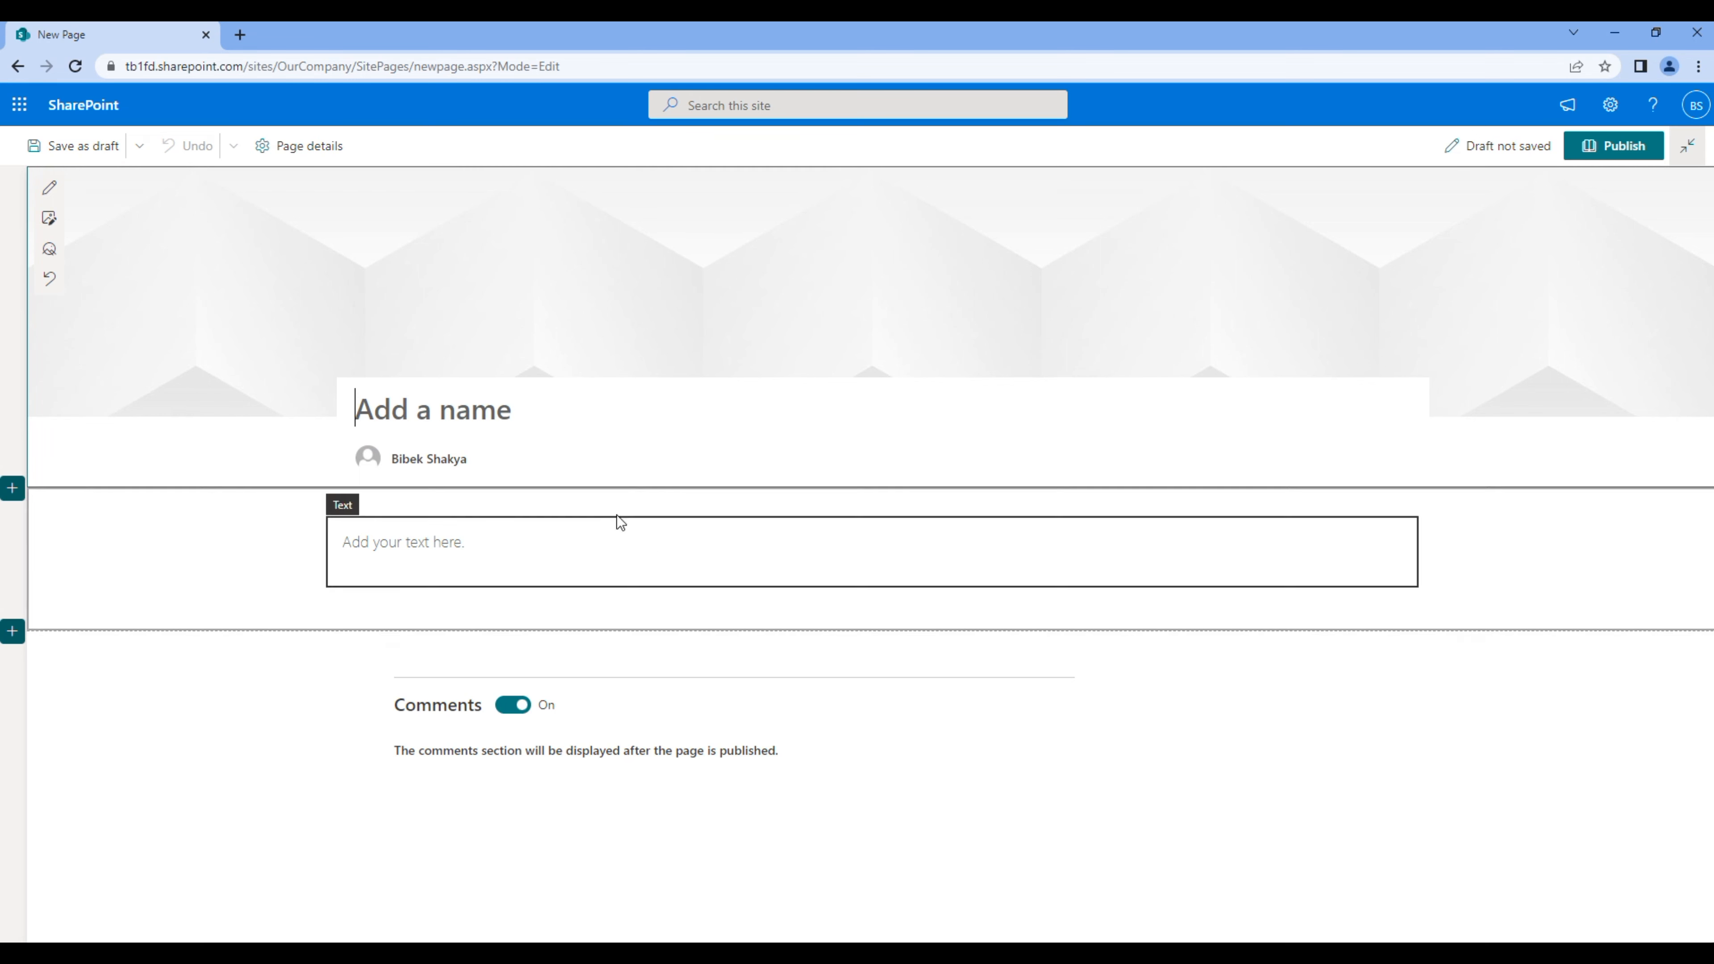
- Save the new page as a page template and title it "Custom template"
click(140, 156)
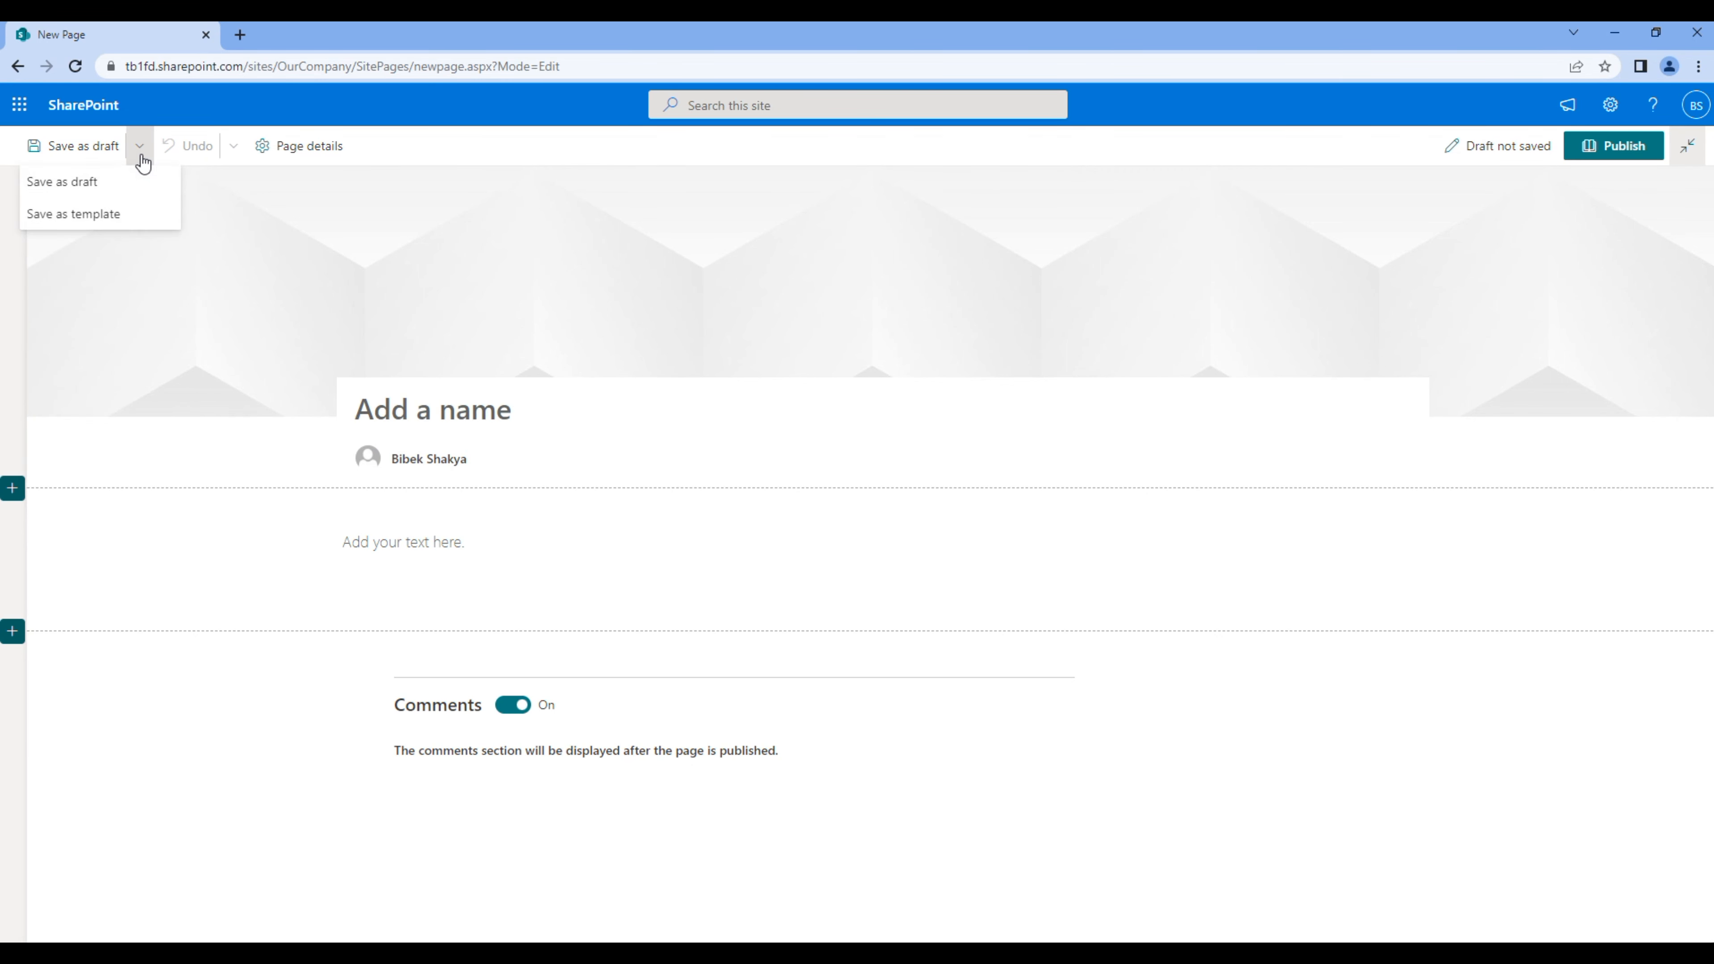
click(120, 214)
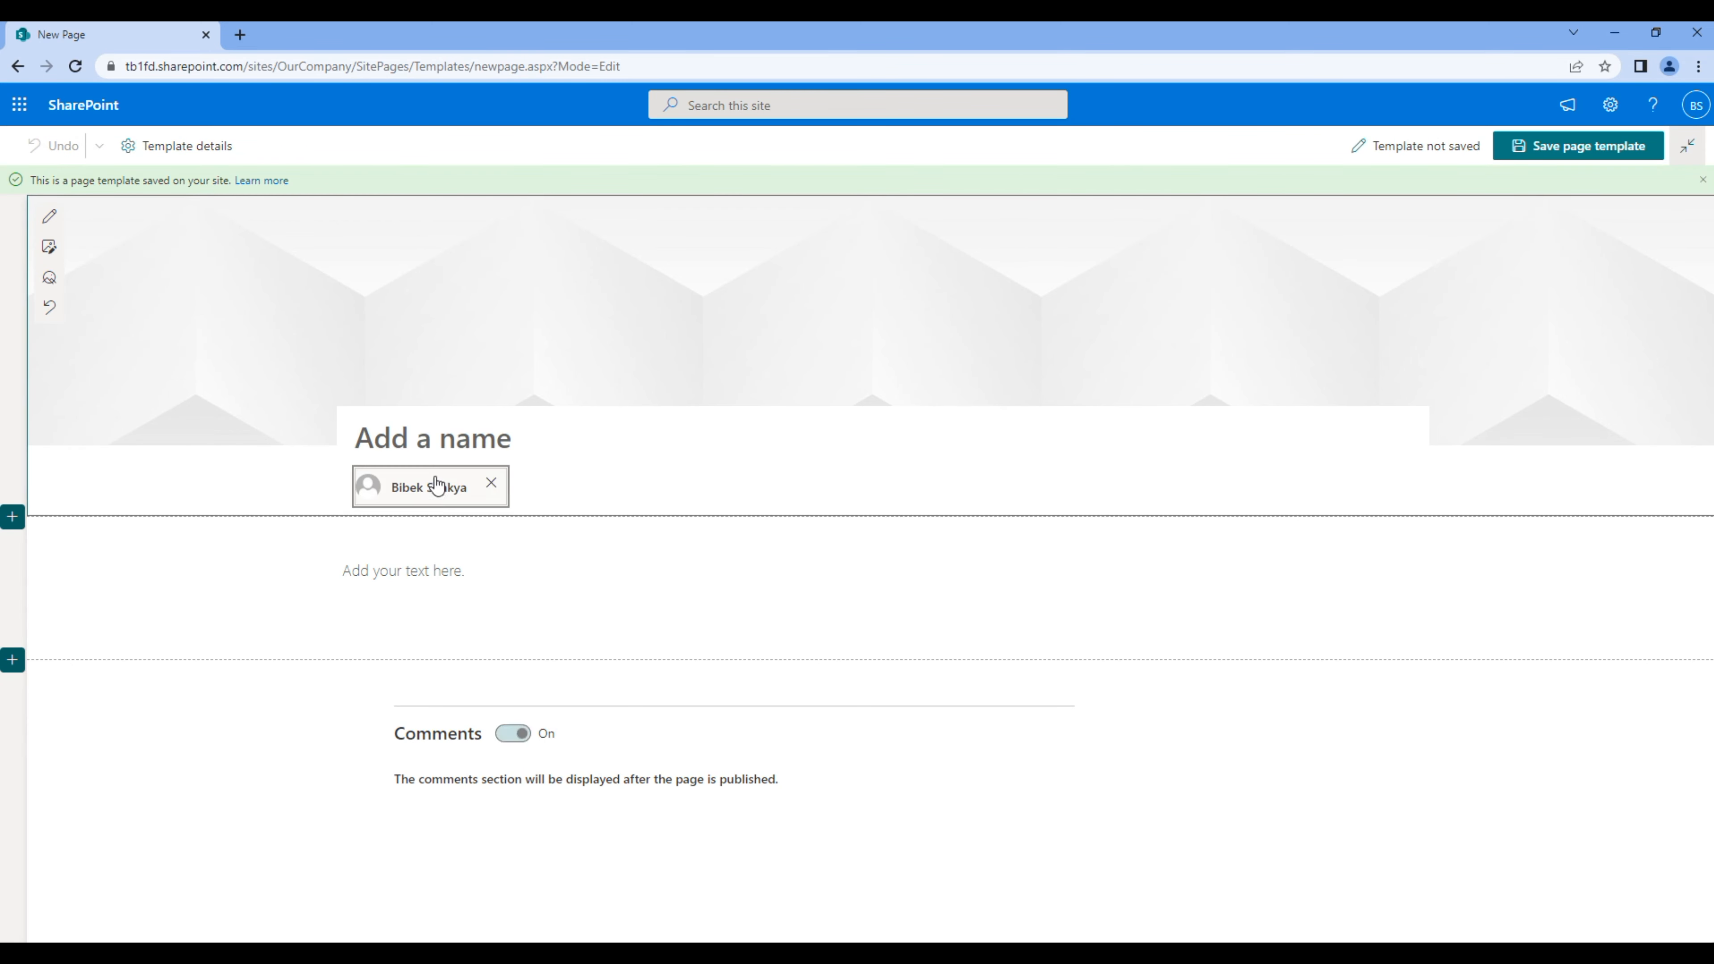
text(Custom template)
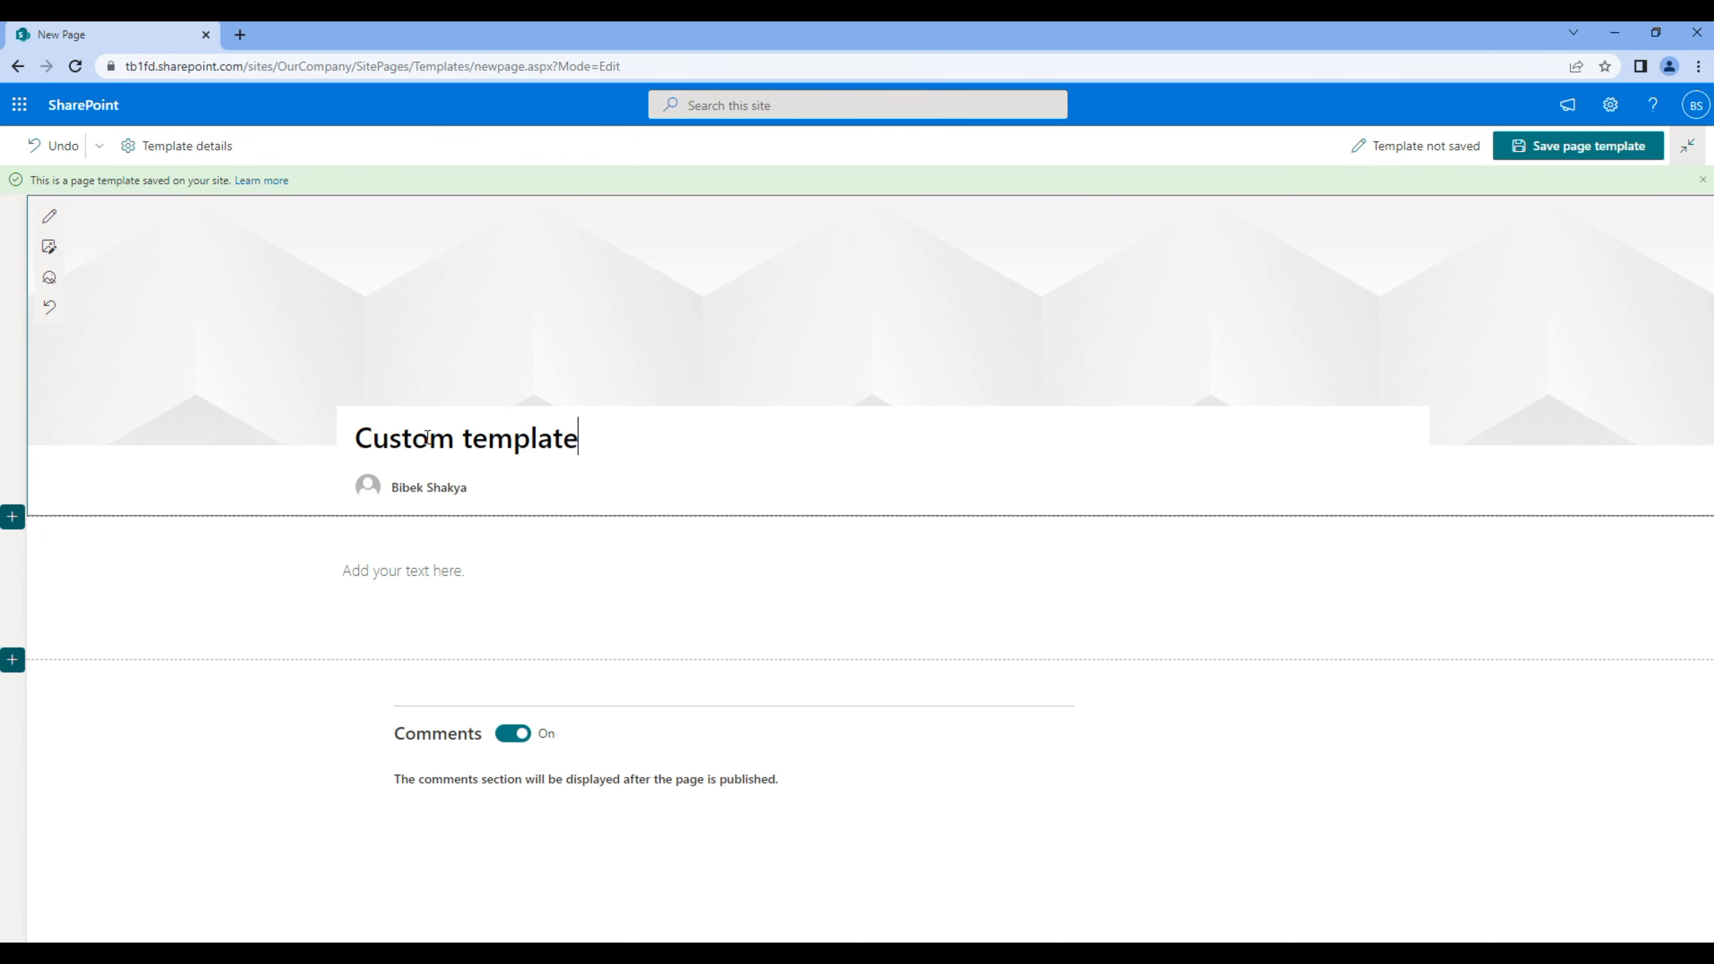
- Set the title banner to the stock image of the bridge in fog and remove the author from the title area
click(50, 246)
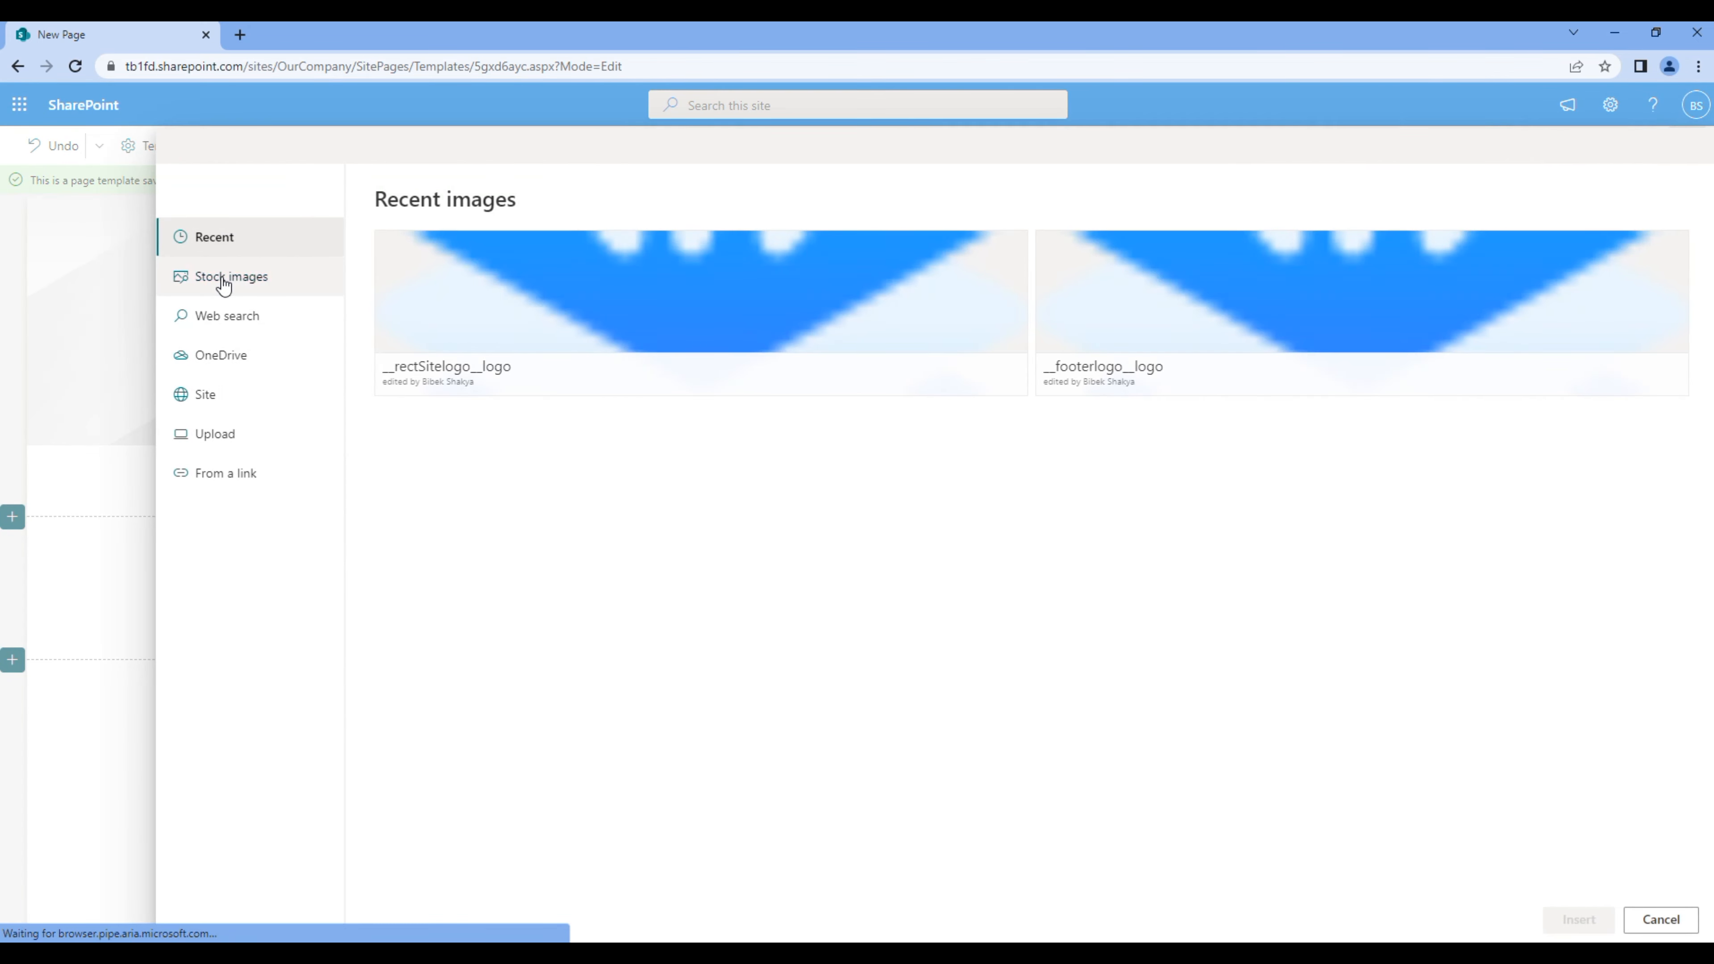
click(223, 282)
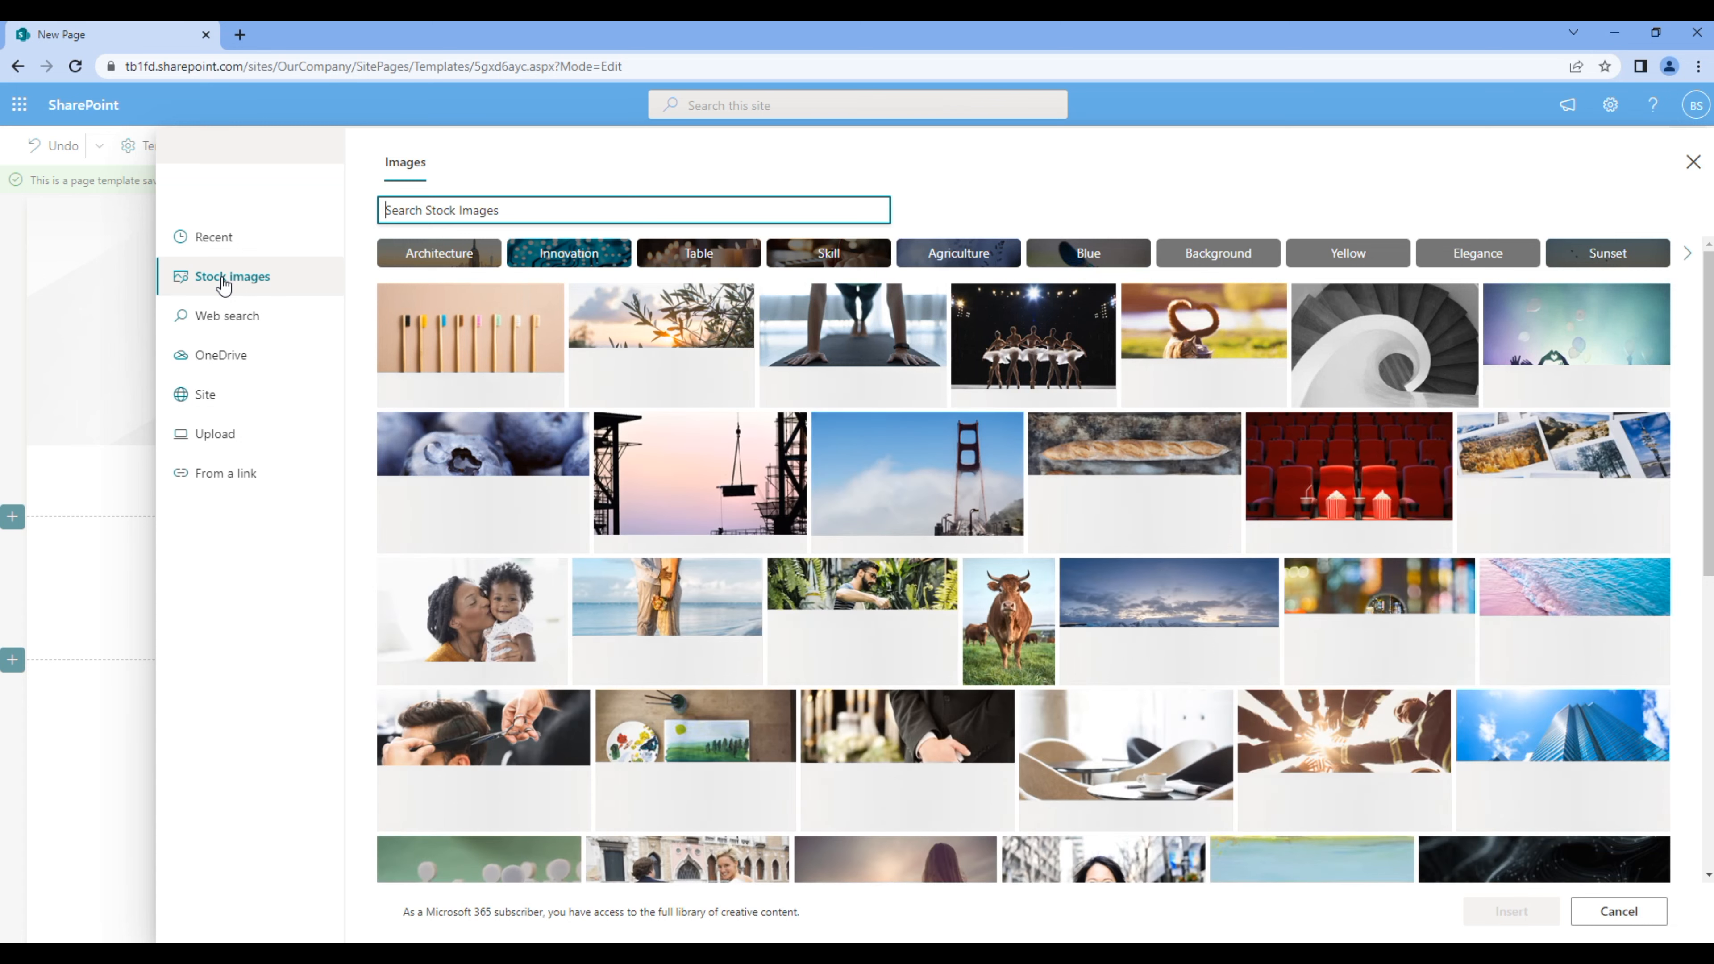
click(897, 483)
click(1519, 912)
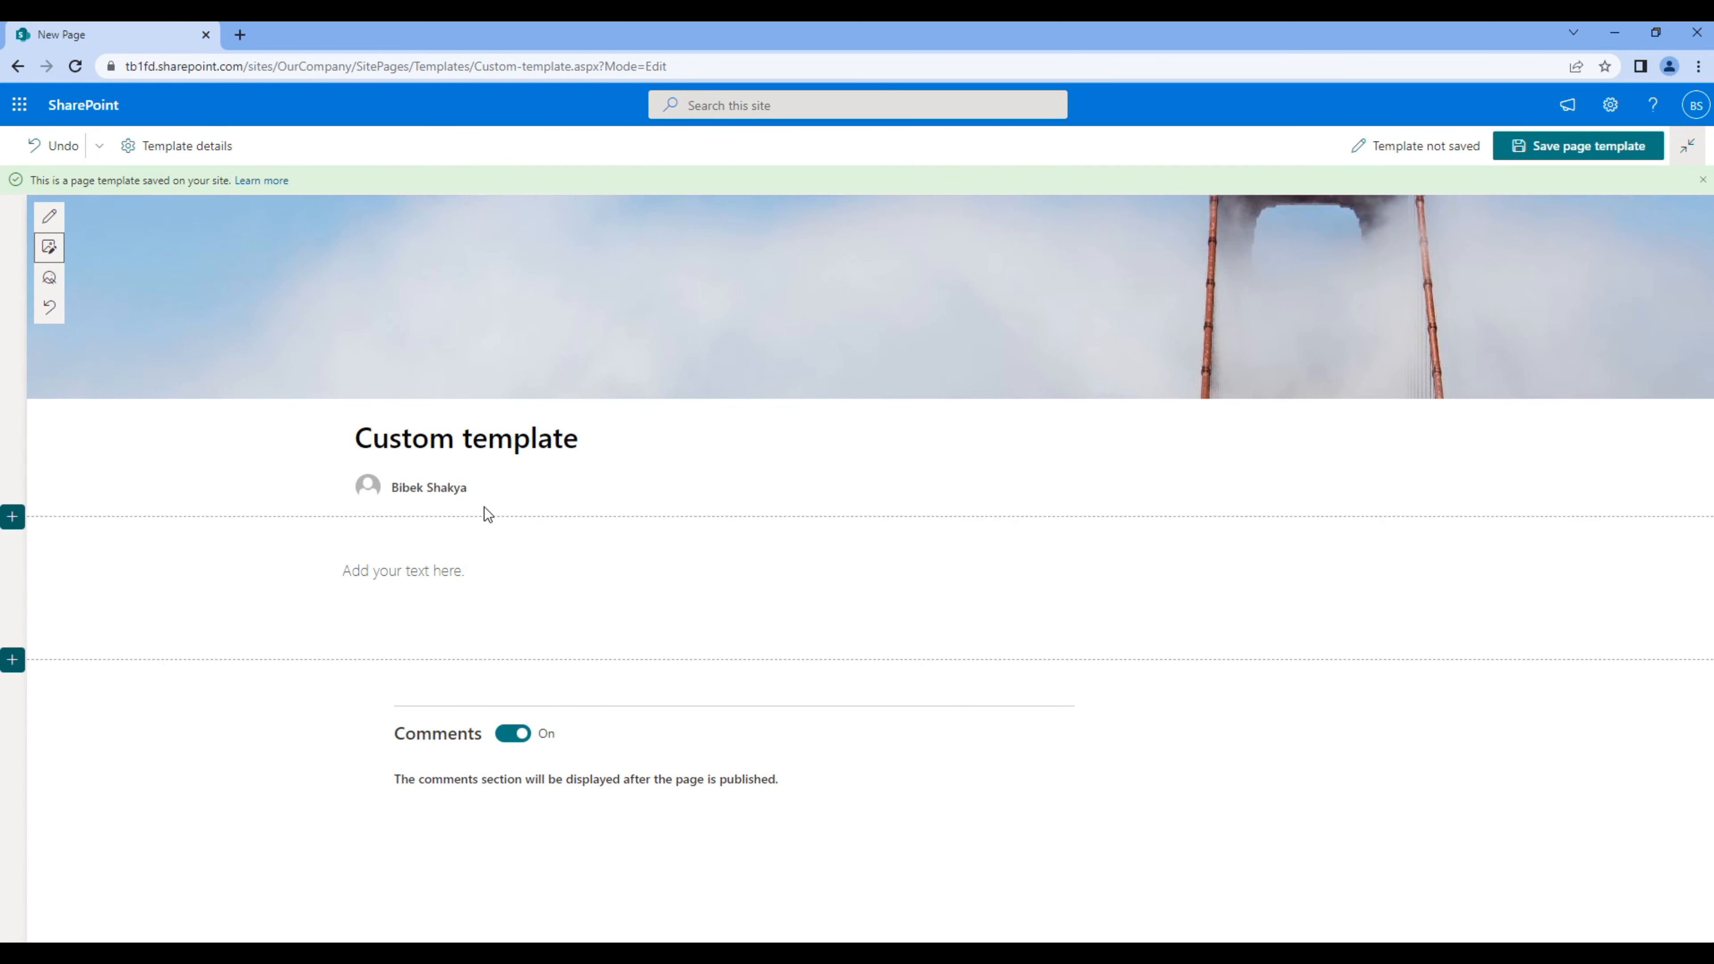
click(493, 488)
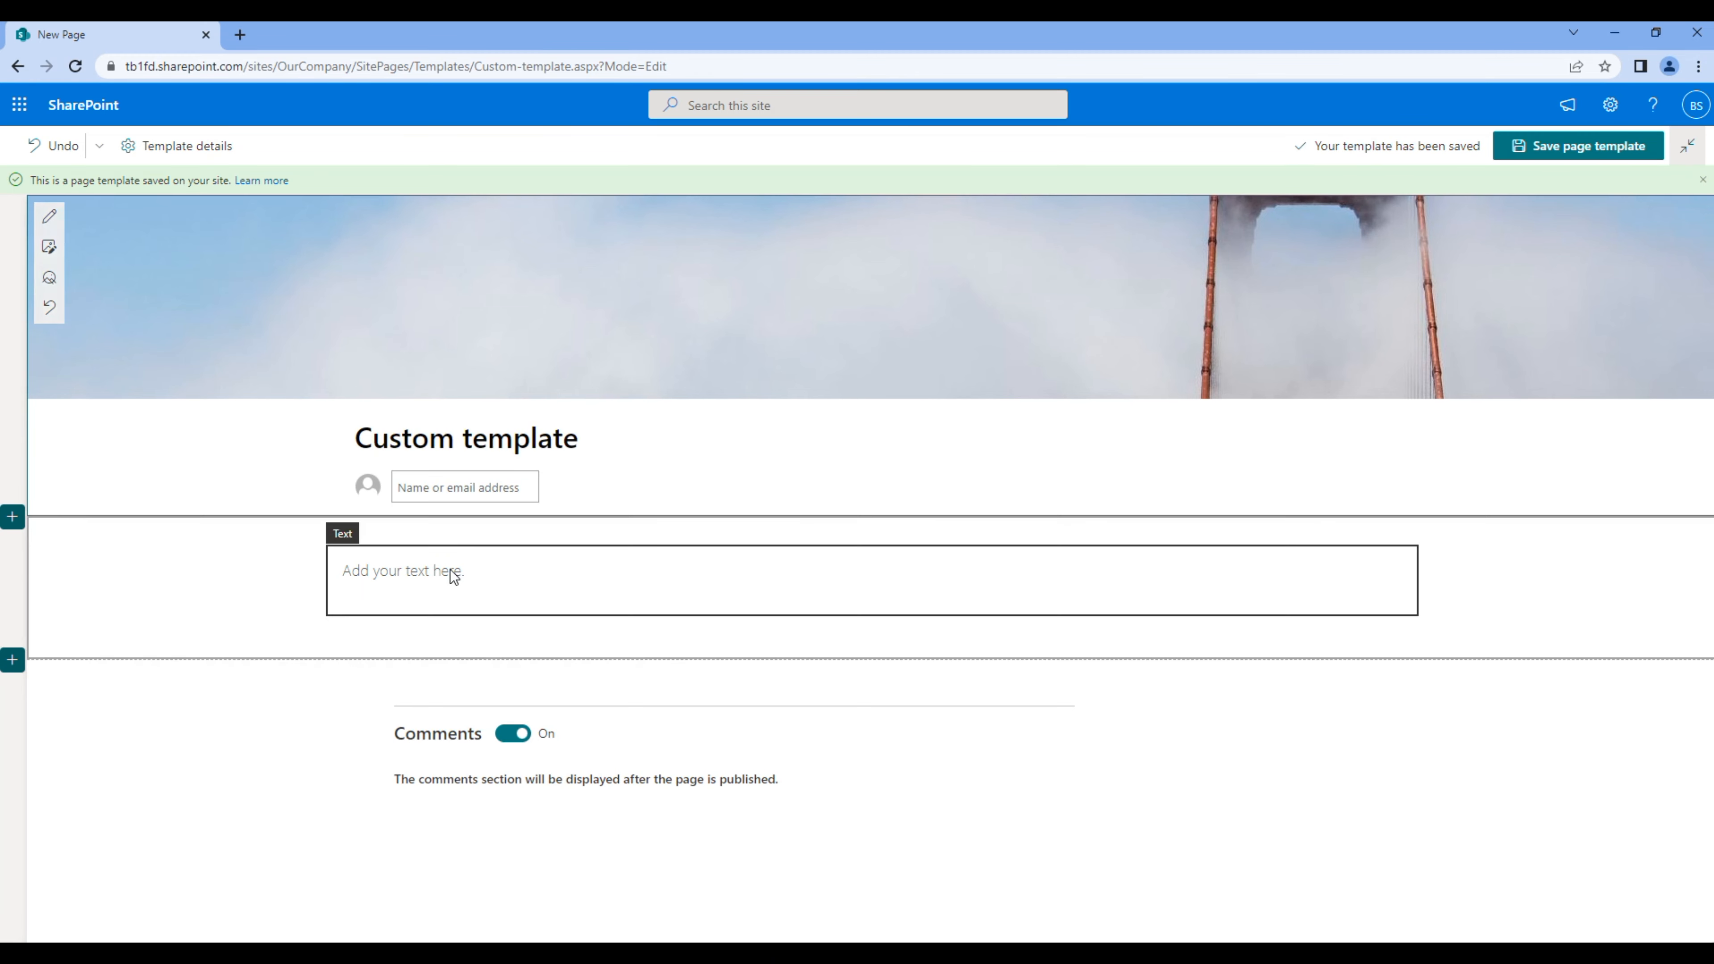
- Search the web for "lorem ipsum generator" in a new browser tab and open the generator.lorem-ipsum.info result
click(240, 35)
text(lorem ipsum)
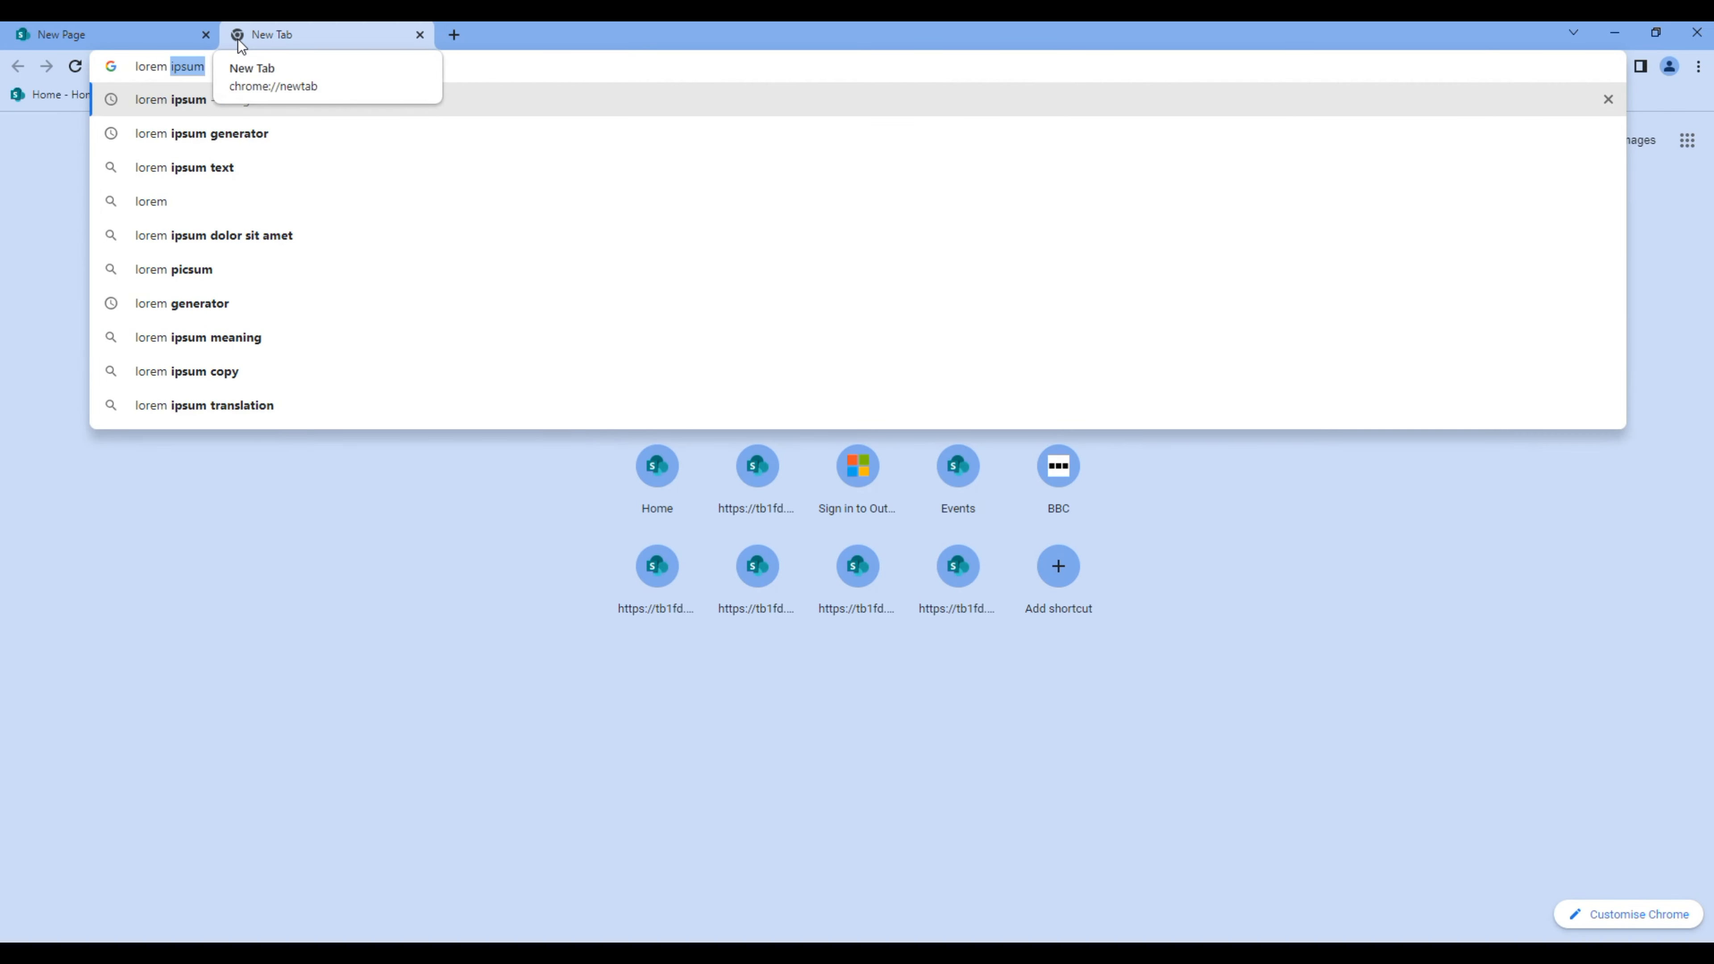
text( generator)
key(Return)
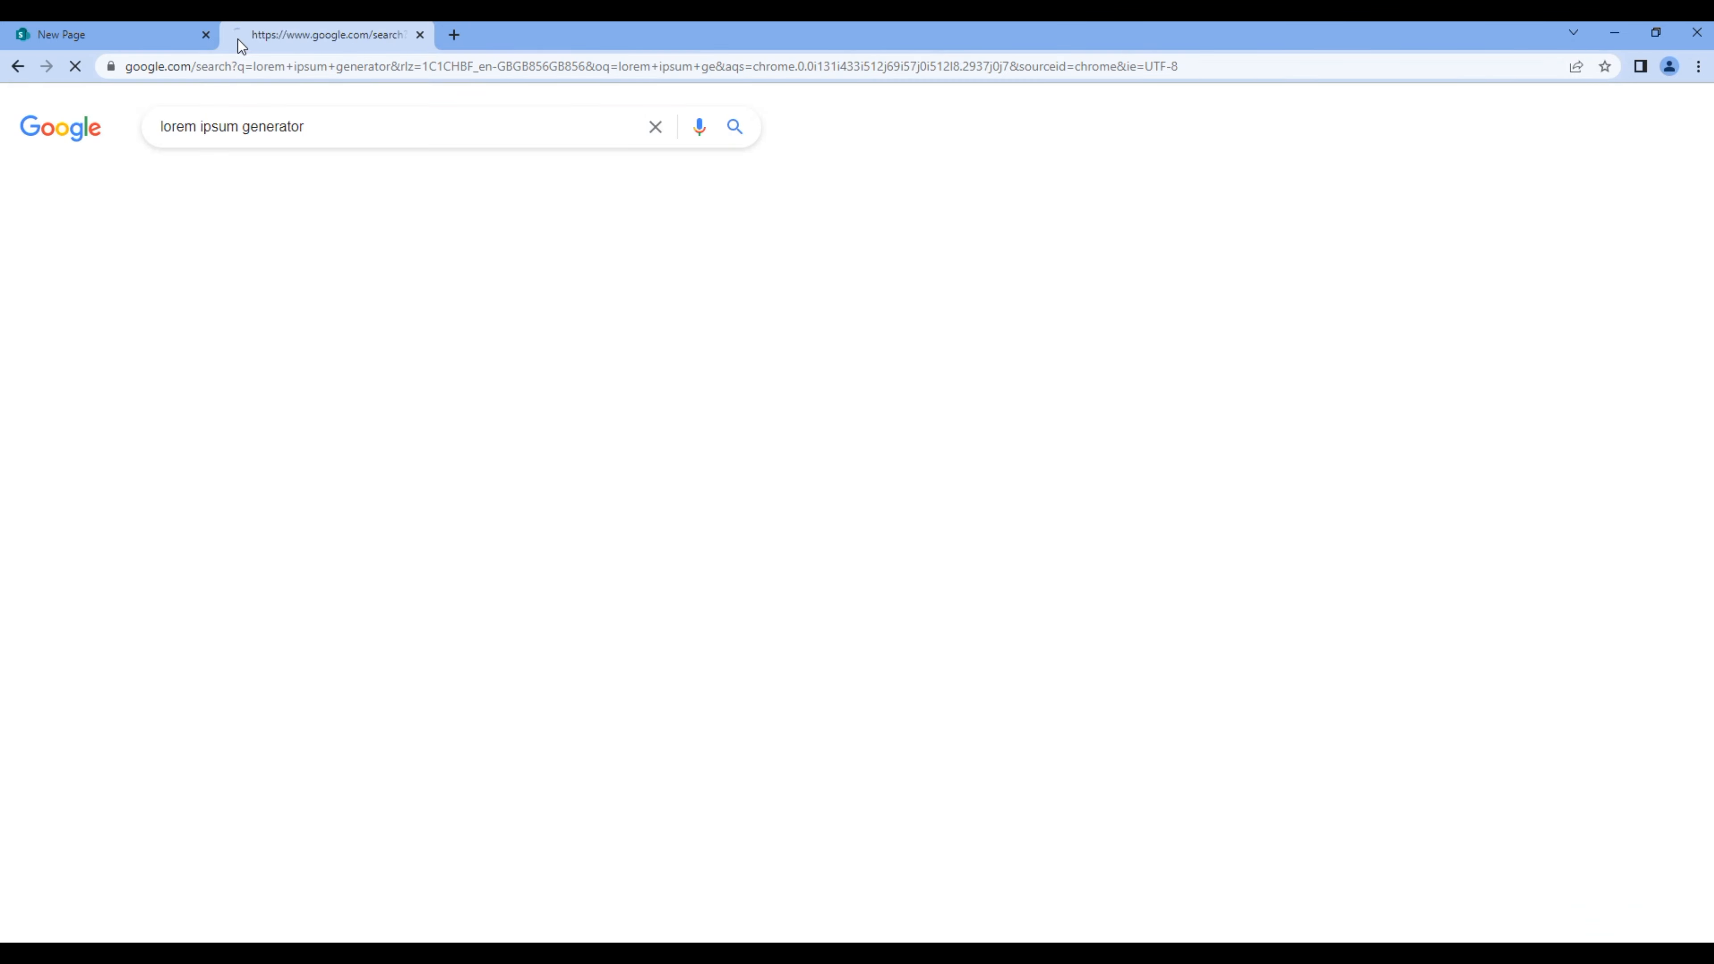
scroll(375, 452, down, 5)
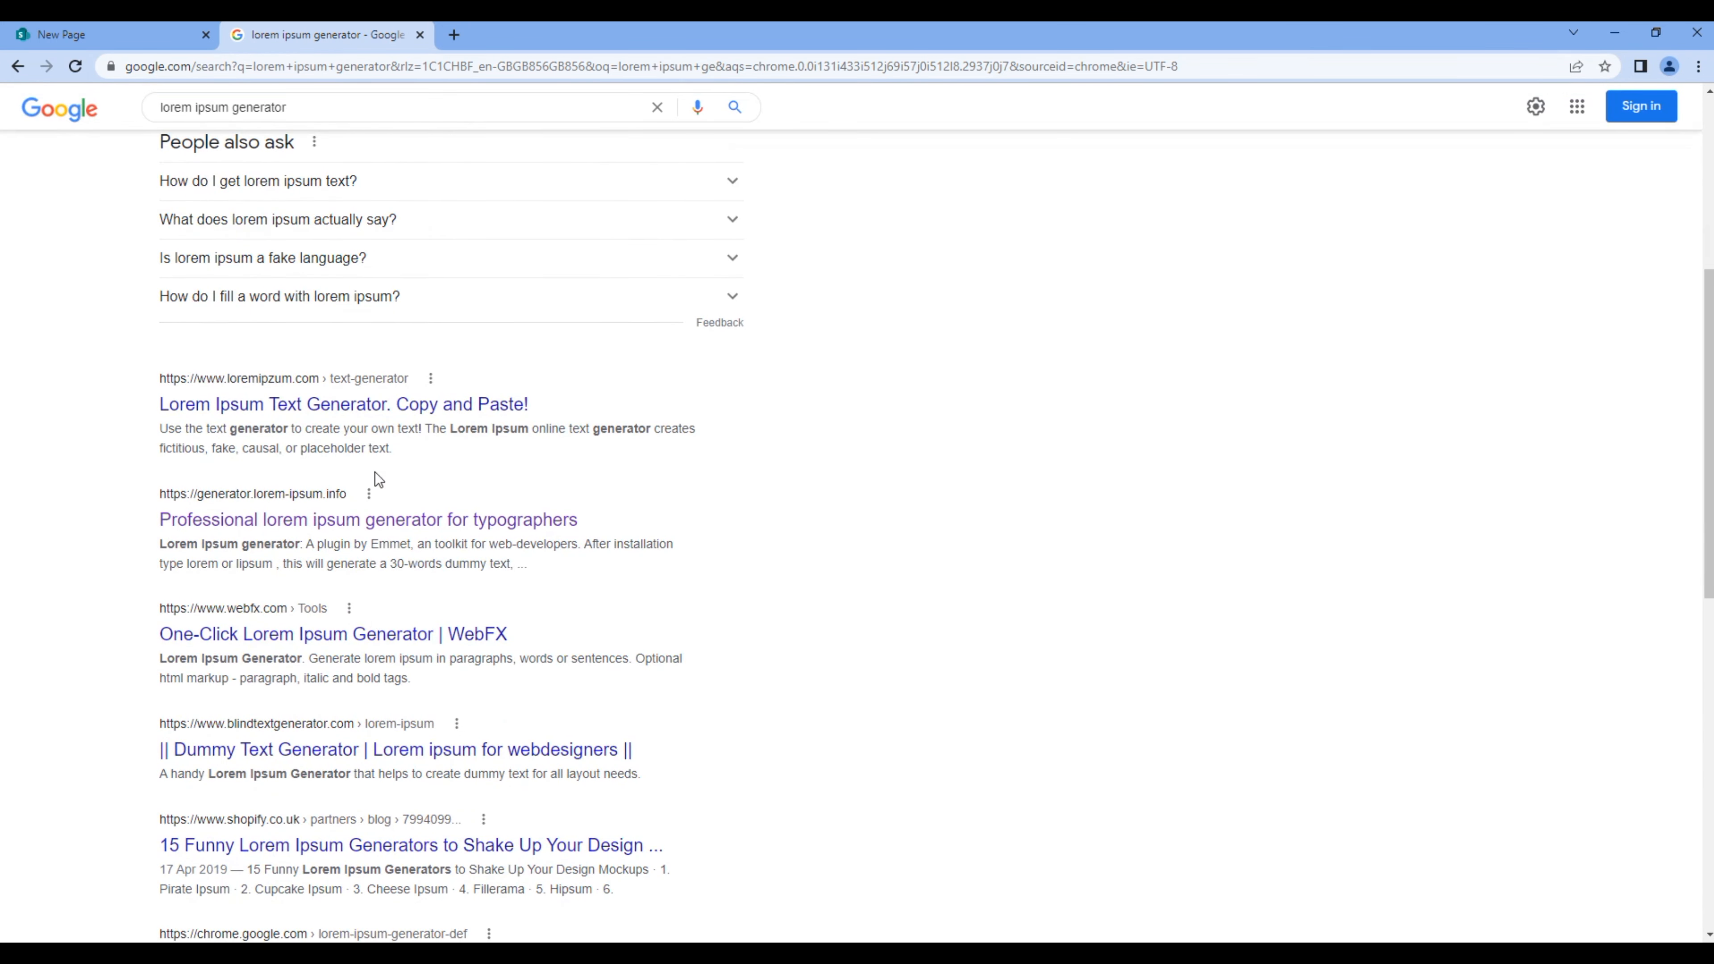
click(373, 524)
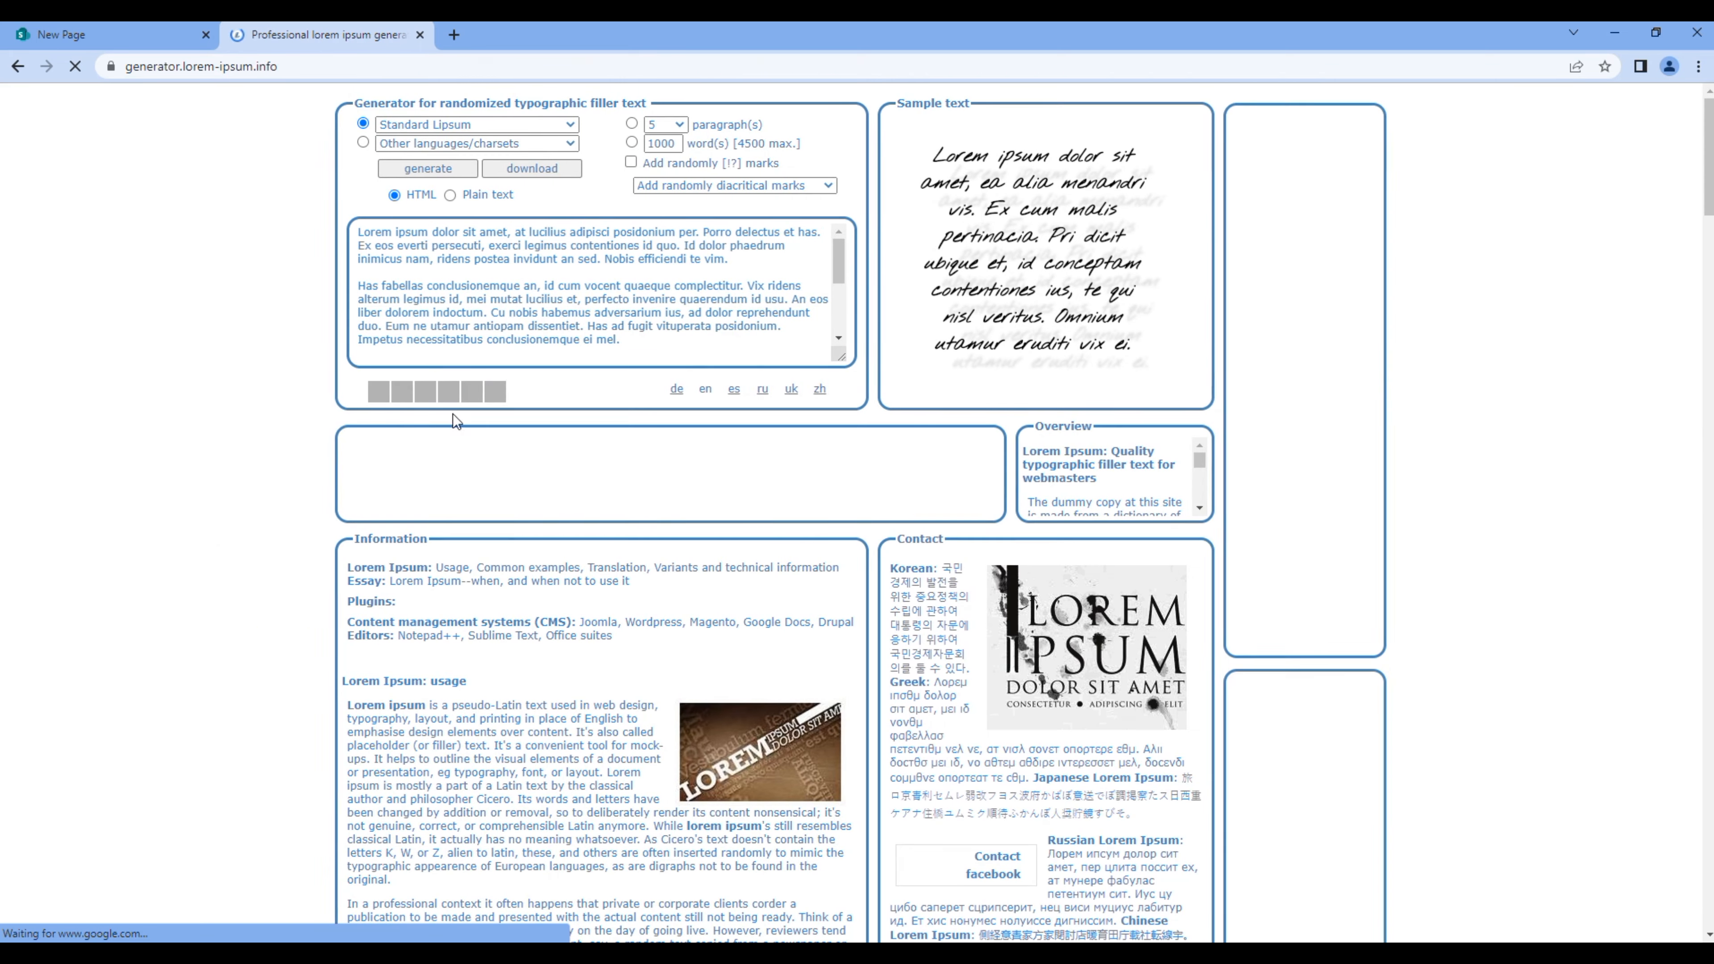
- Copy all the generated filler text and paste it into the template's empty text area below the title
click(502, 318)
key(ctrl+a)
key(ctrl+c)
key(ctrl+shift+Tab)
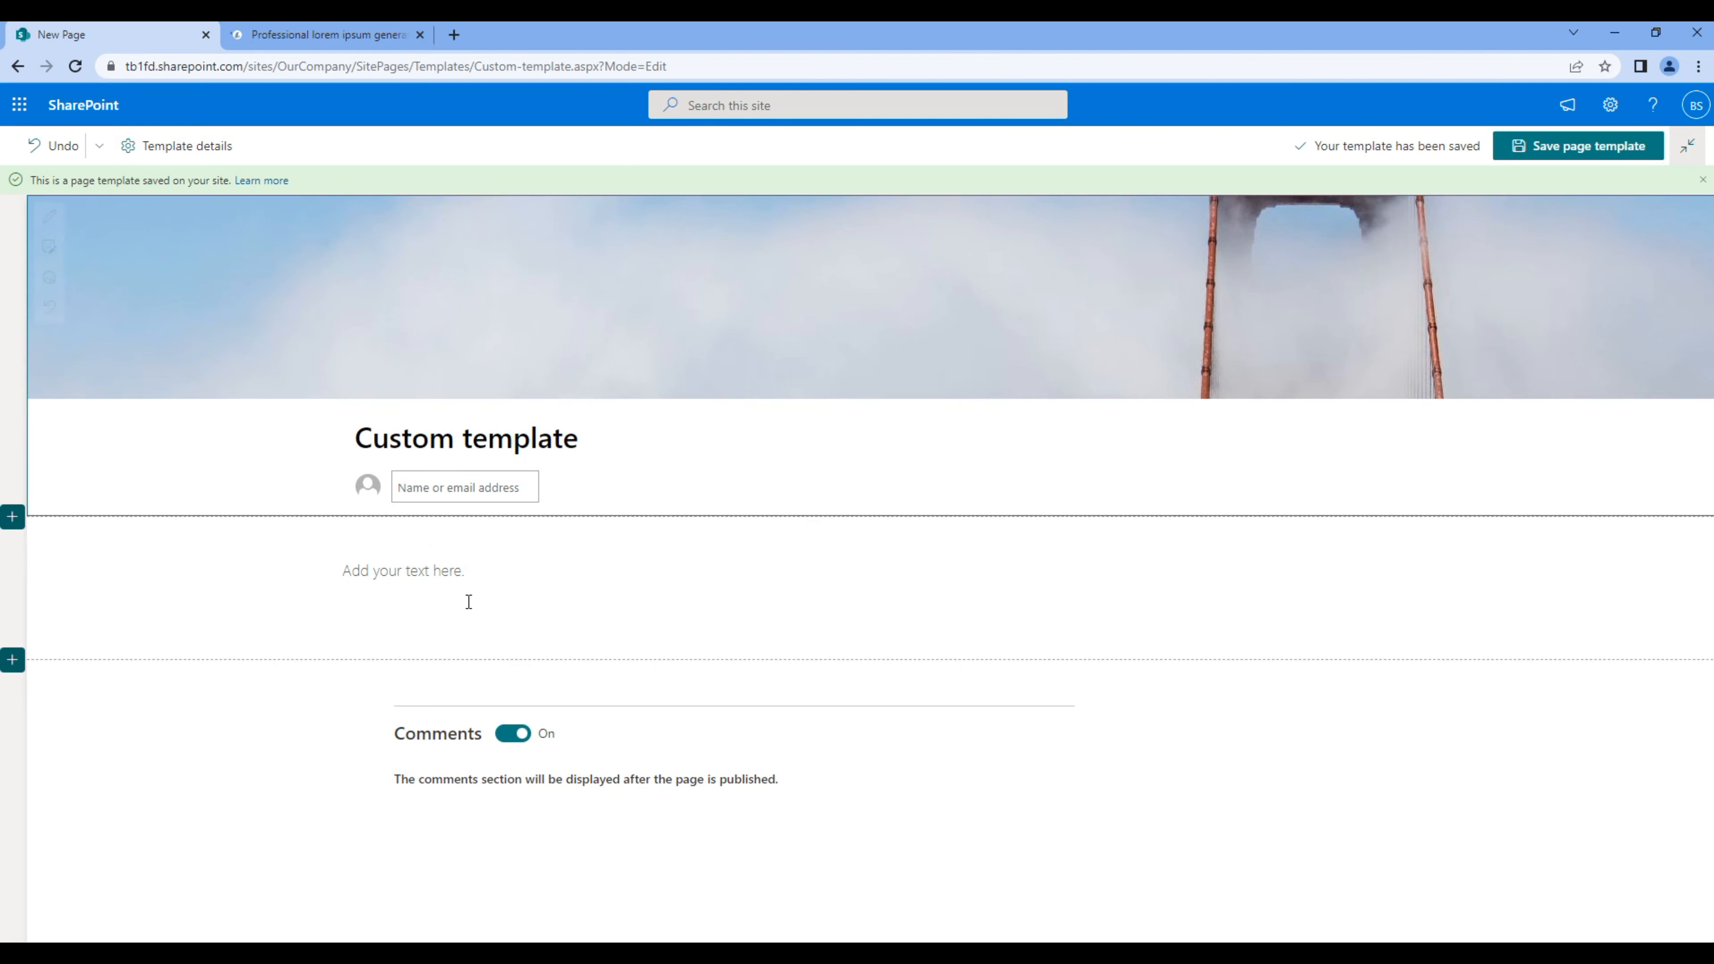
click(446, 580)
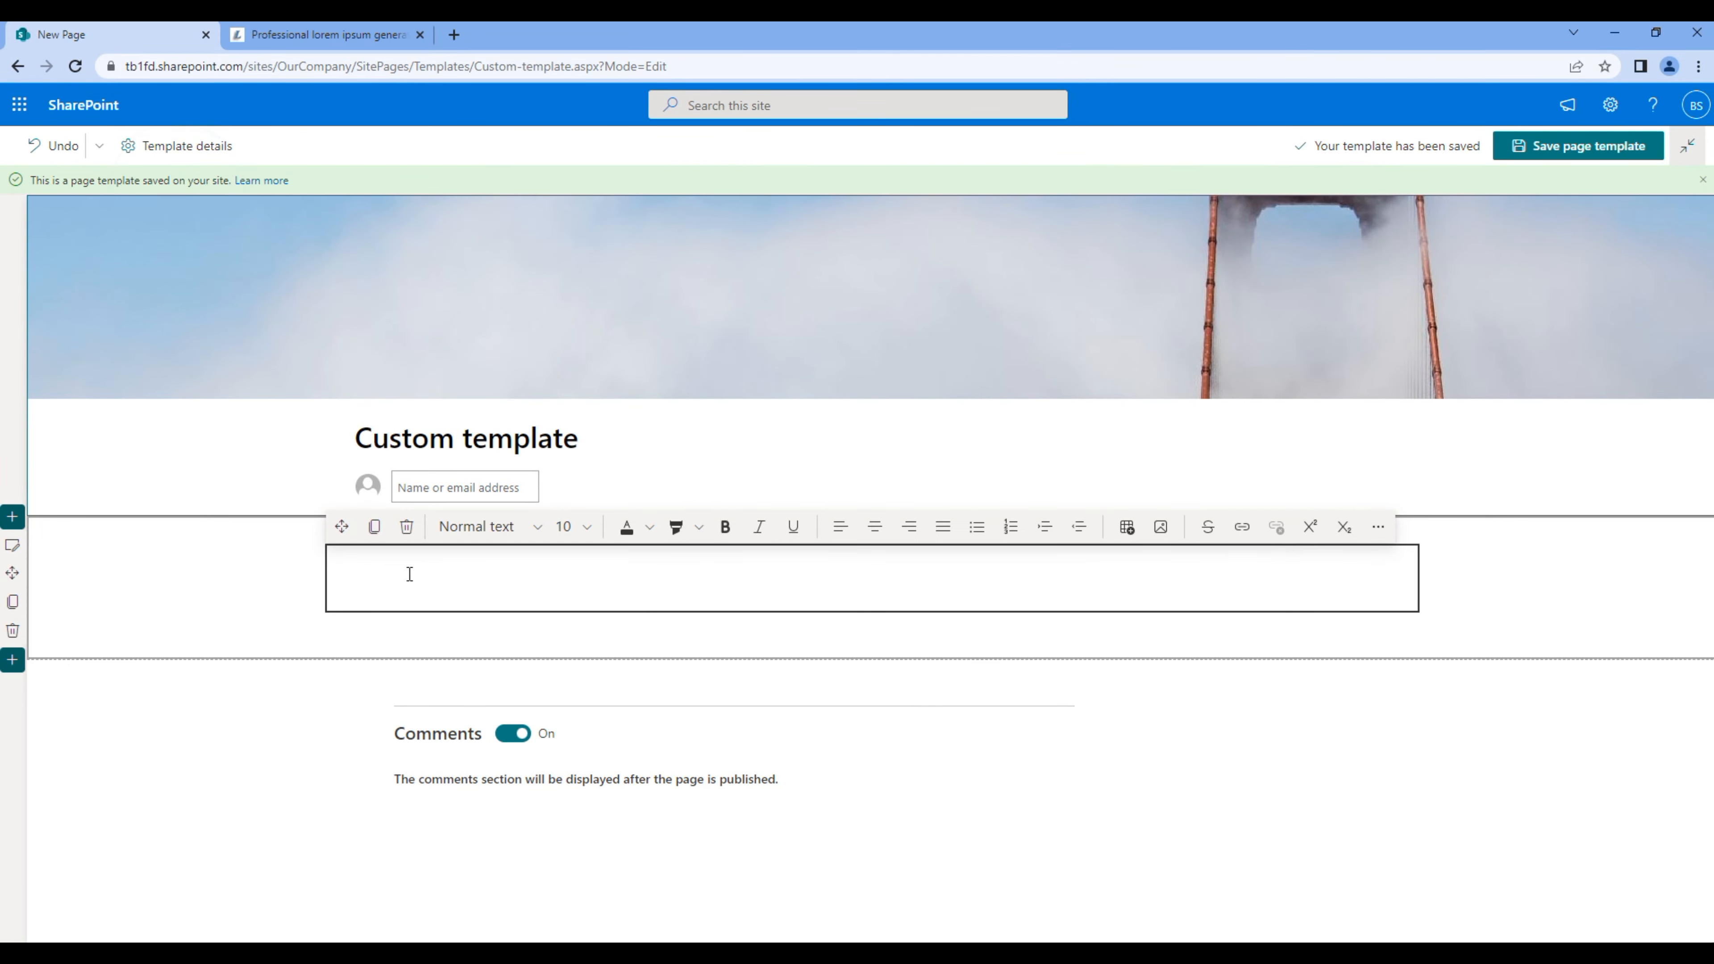
key(ctrl+v)
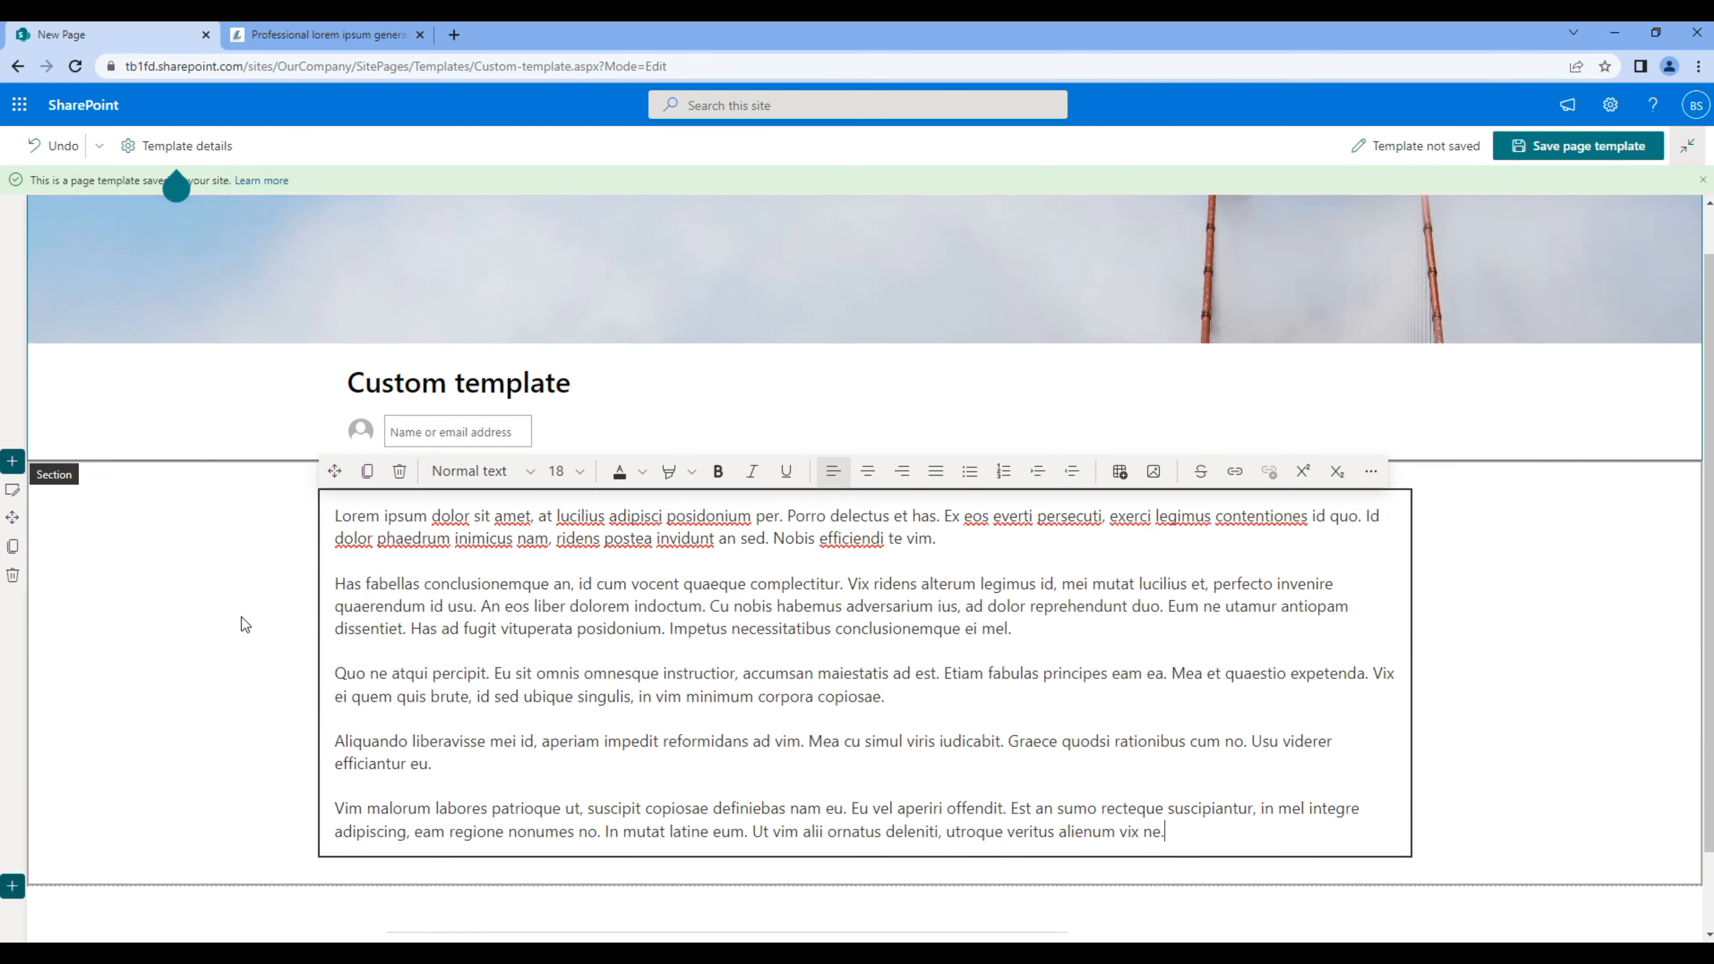
- Add a section from the "Three column image and text" template below the filler text
scroll(242, 622, down, 2)
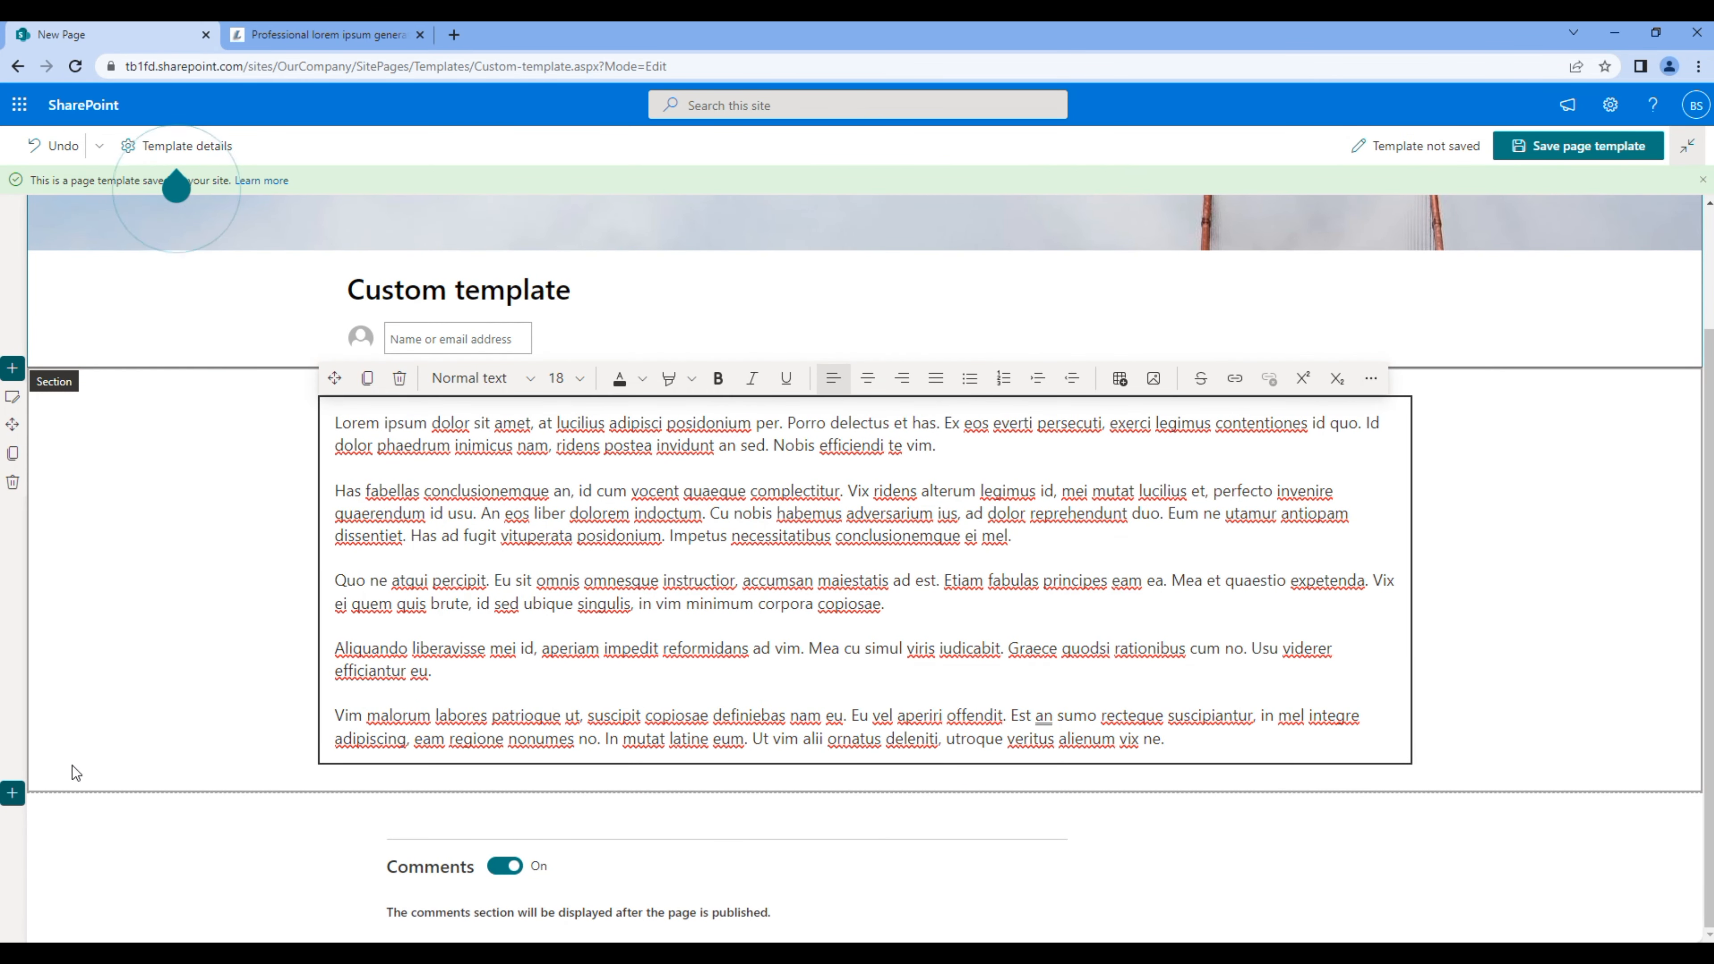
click(15, 795)
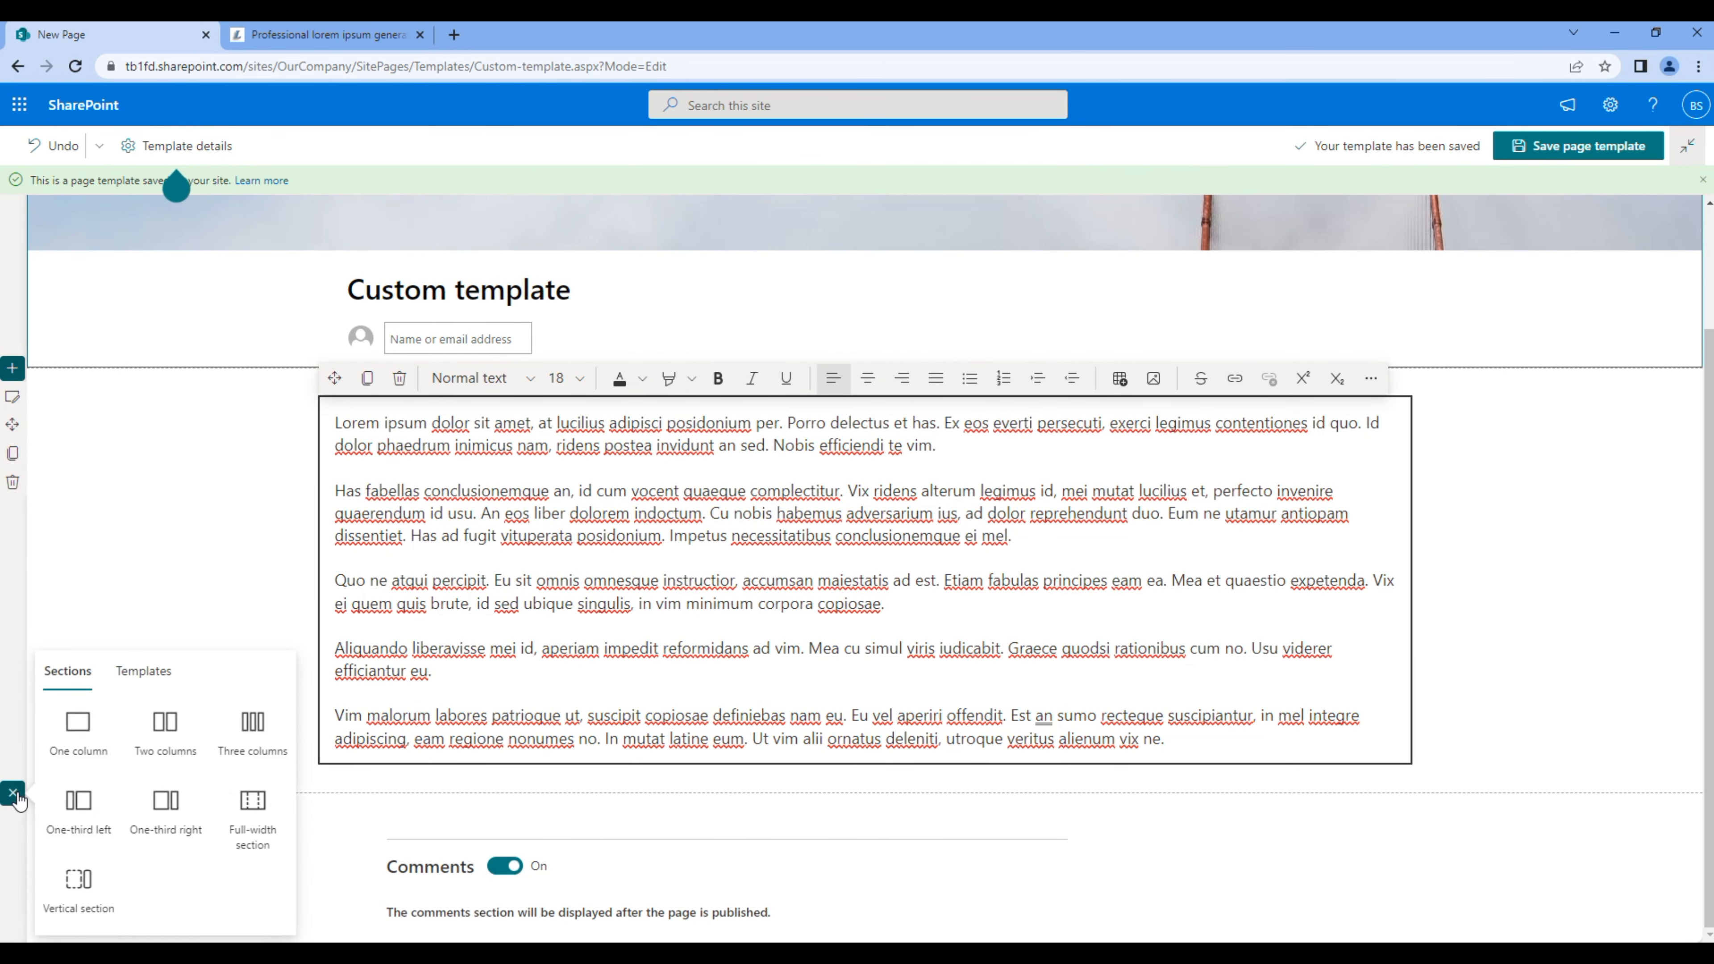
click(164, 685)
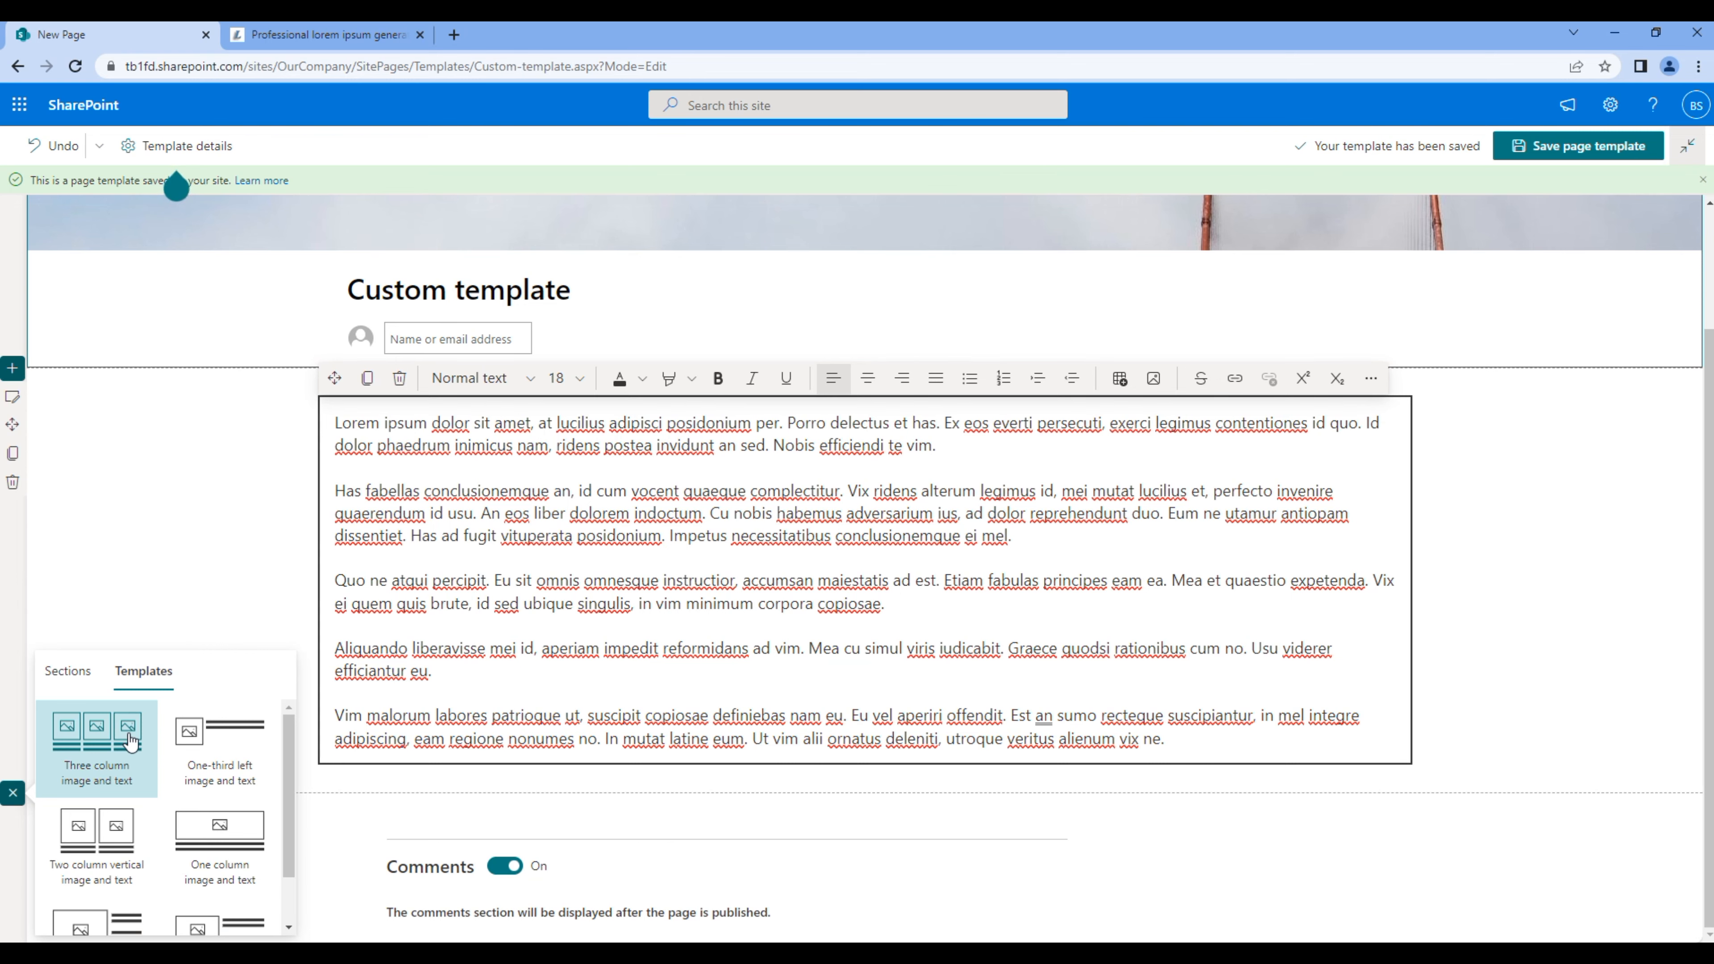
click(130, 743)
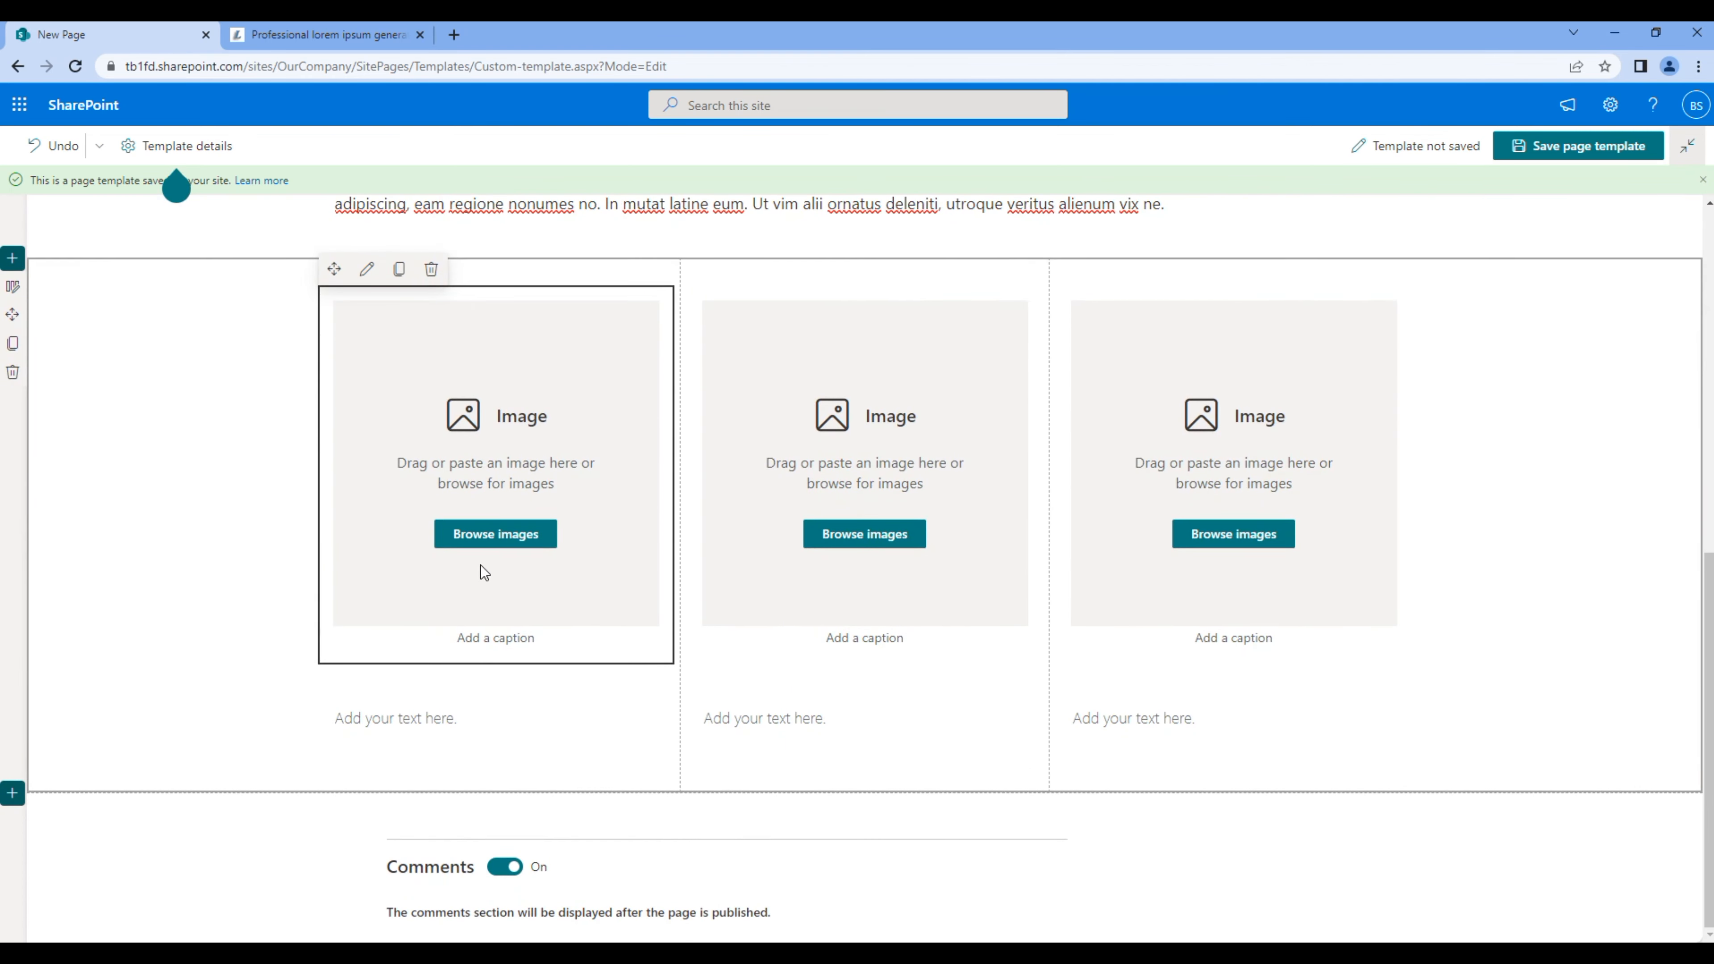
- Insert the stock image of the woman in a dark blazer on a city street into the first column
click(506, 541)
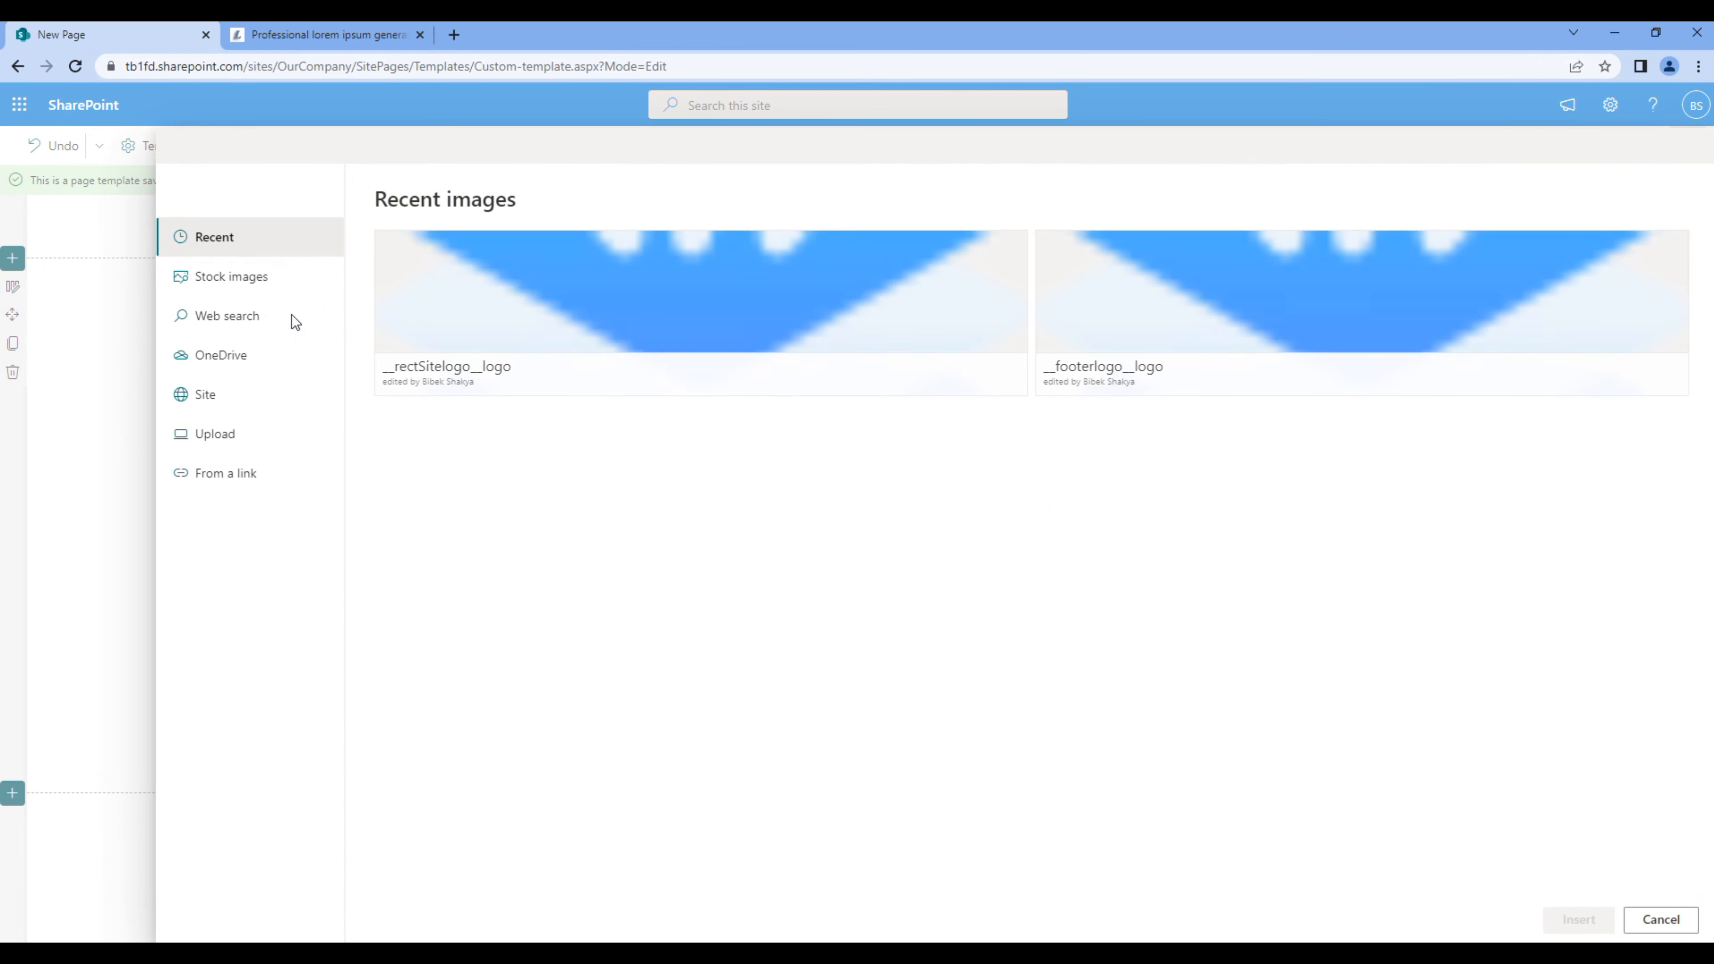
click(277, 296)
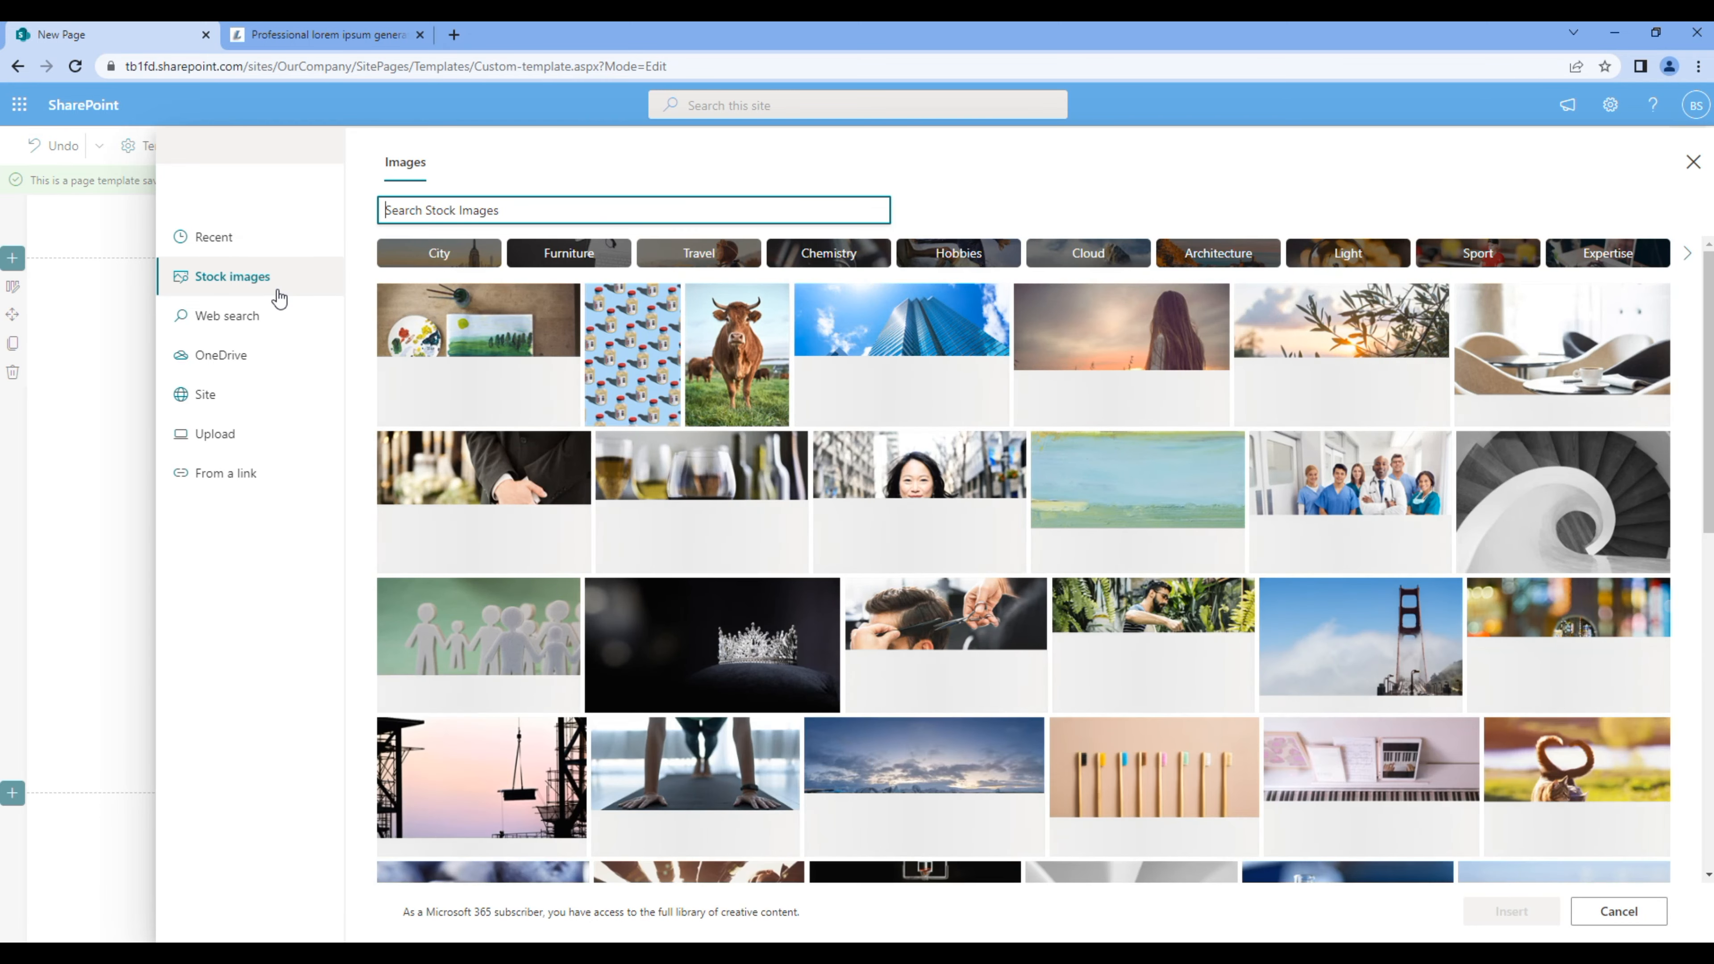
click(926, 537)
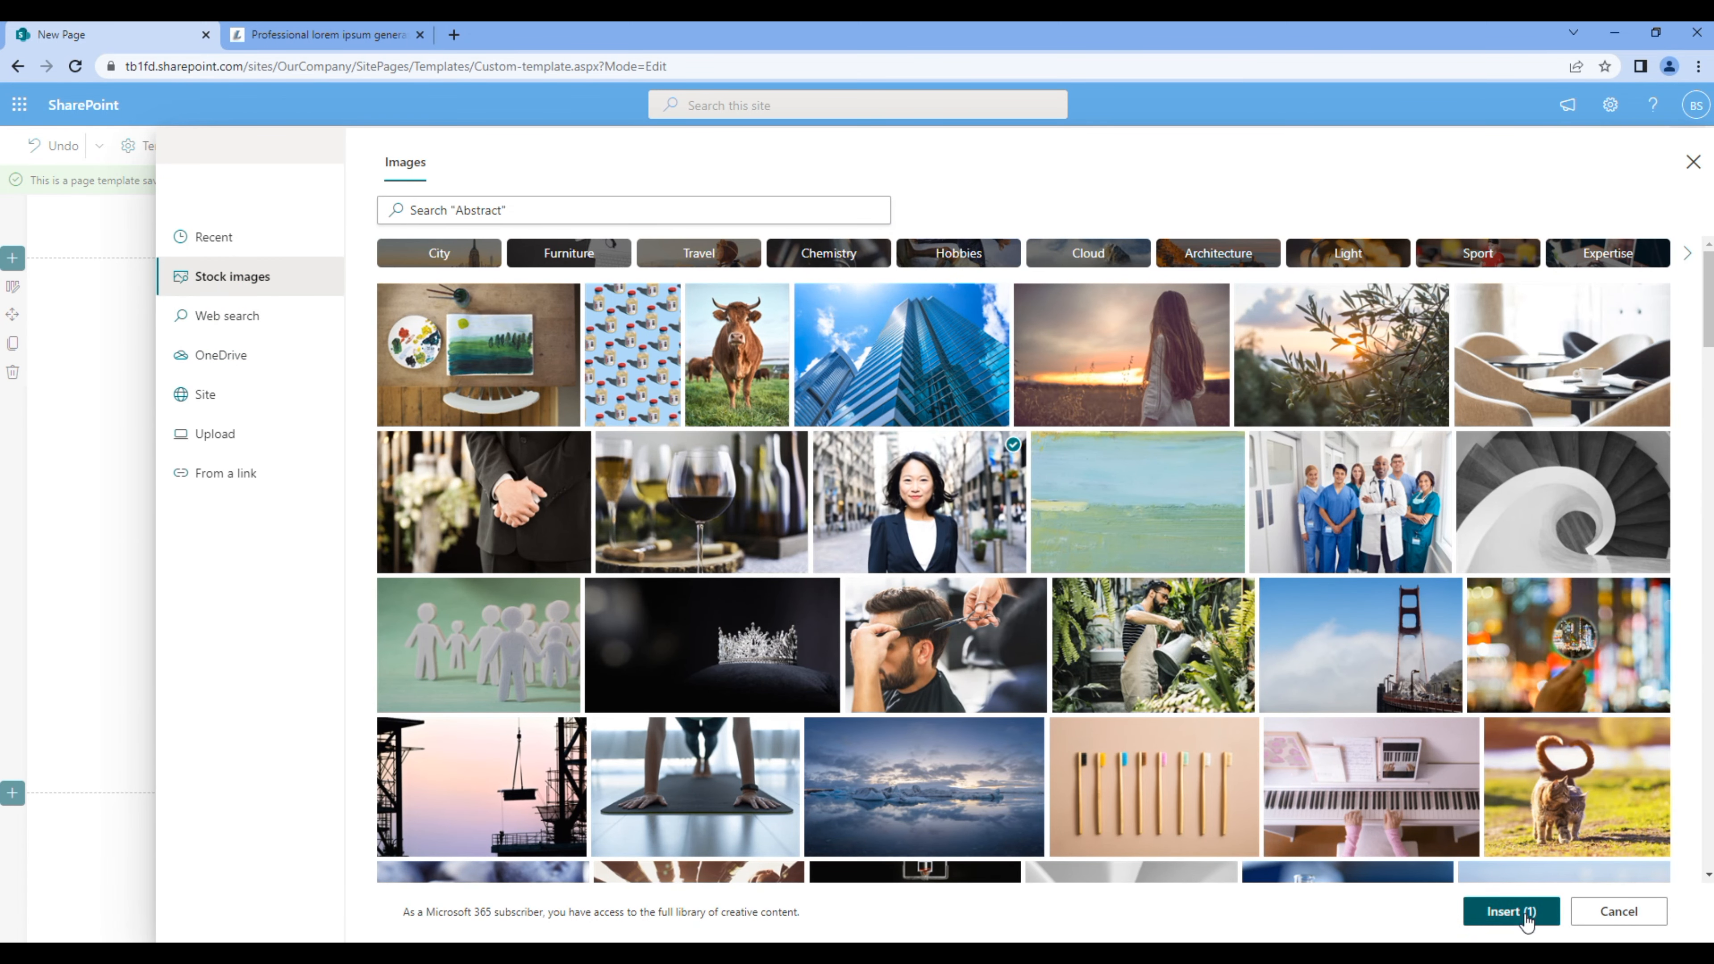
click(1526, 919)
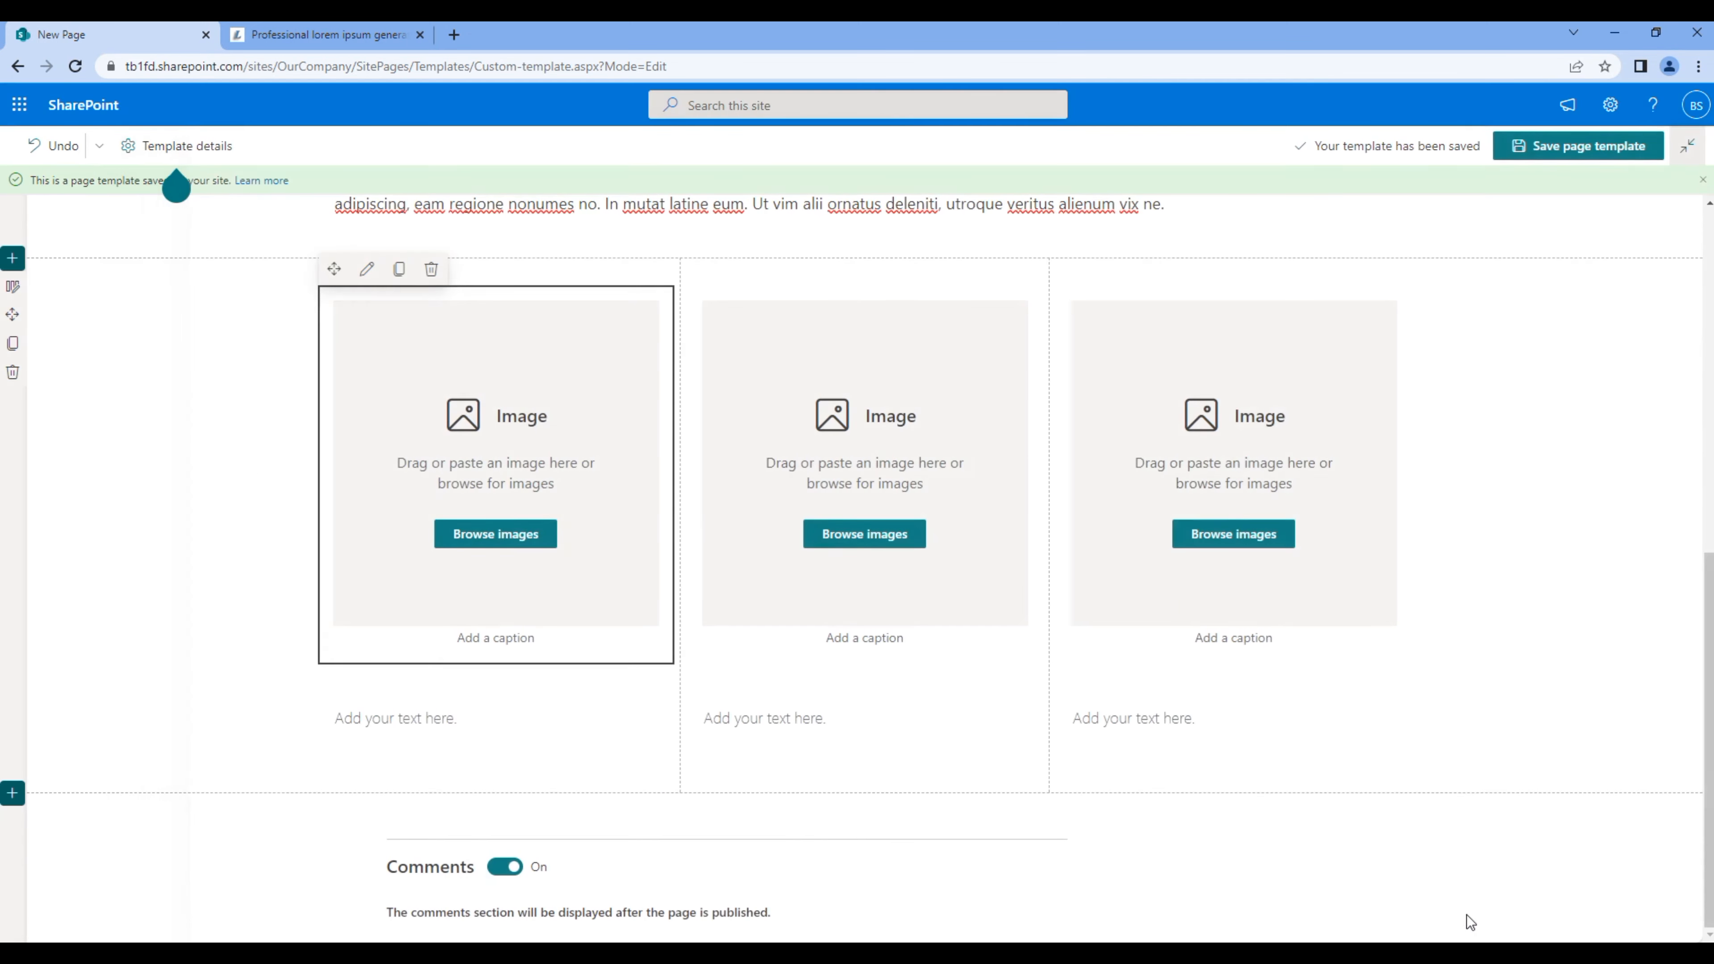
- Insert the stock image of the wine glasses into the second column's image placeholder
click(865, 535)
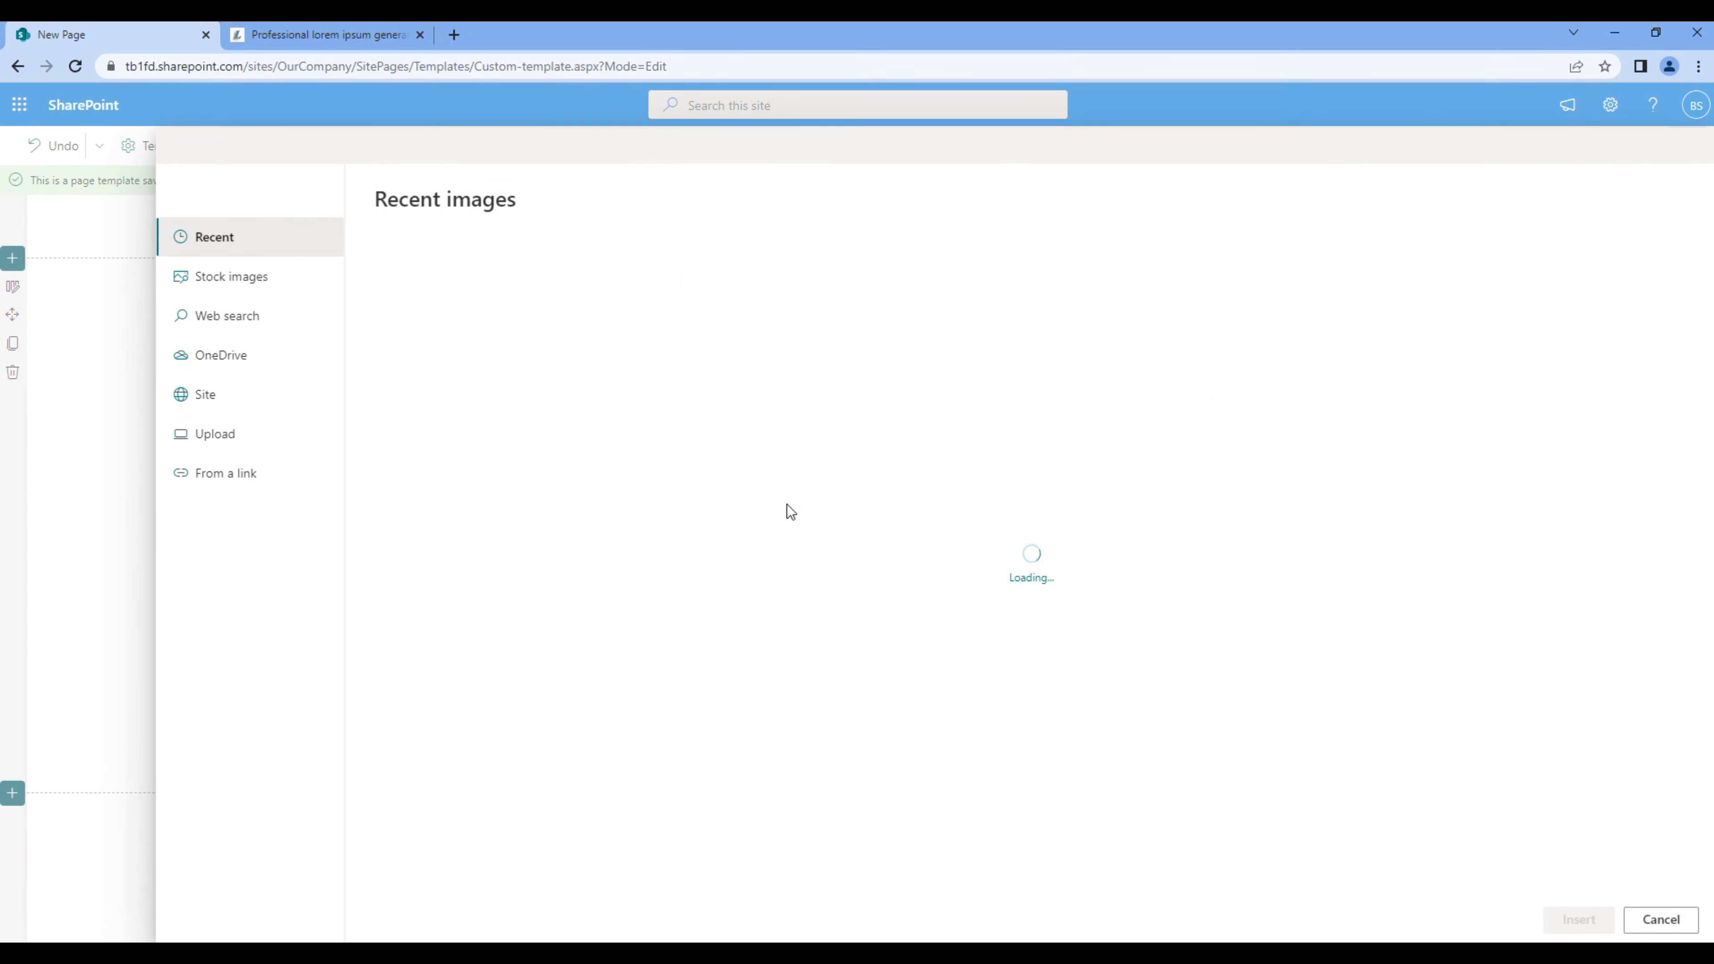
click(226, 277)
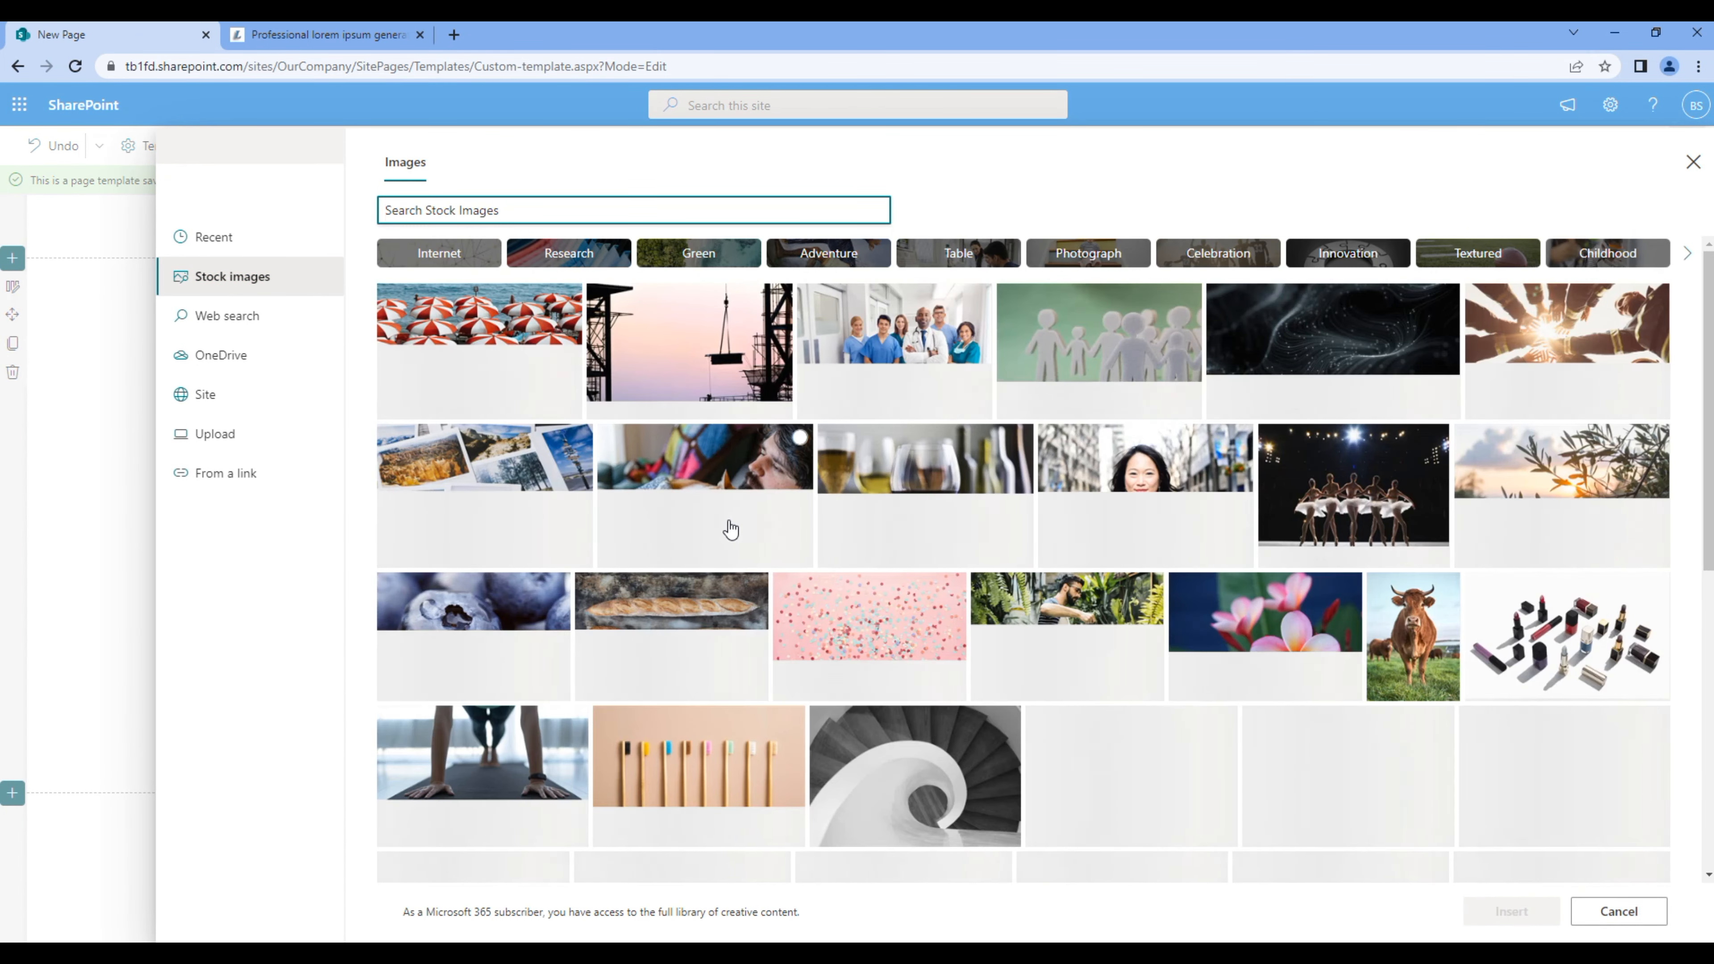
click(945, 480)
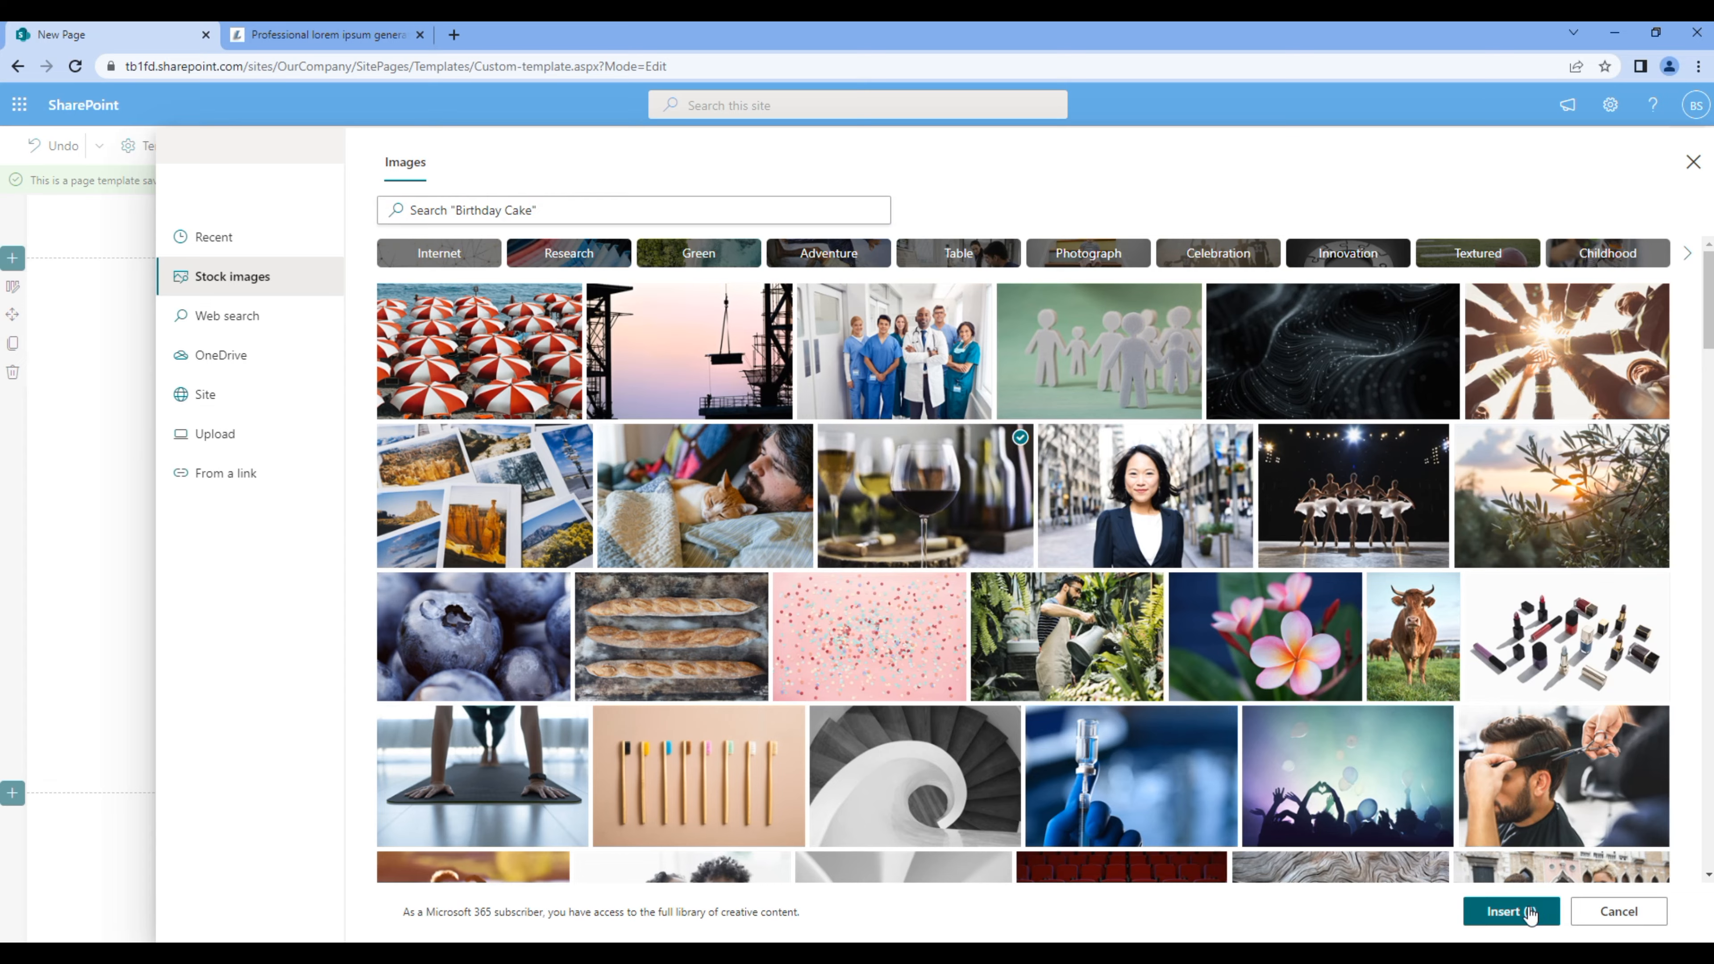
click(1511, 911)
- Insert the stock image of the icy seascape under a cloudy sky into the third column
click(1232, 535)
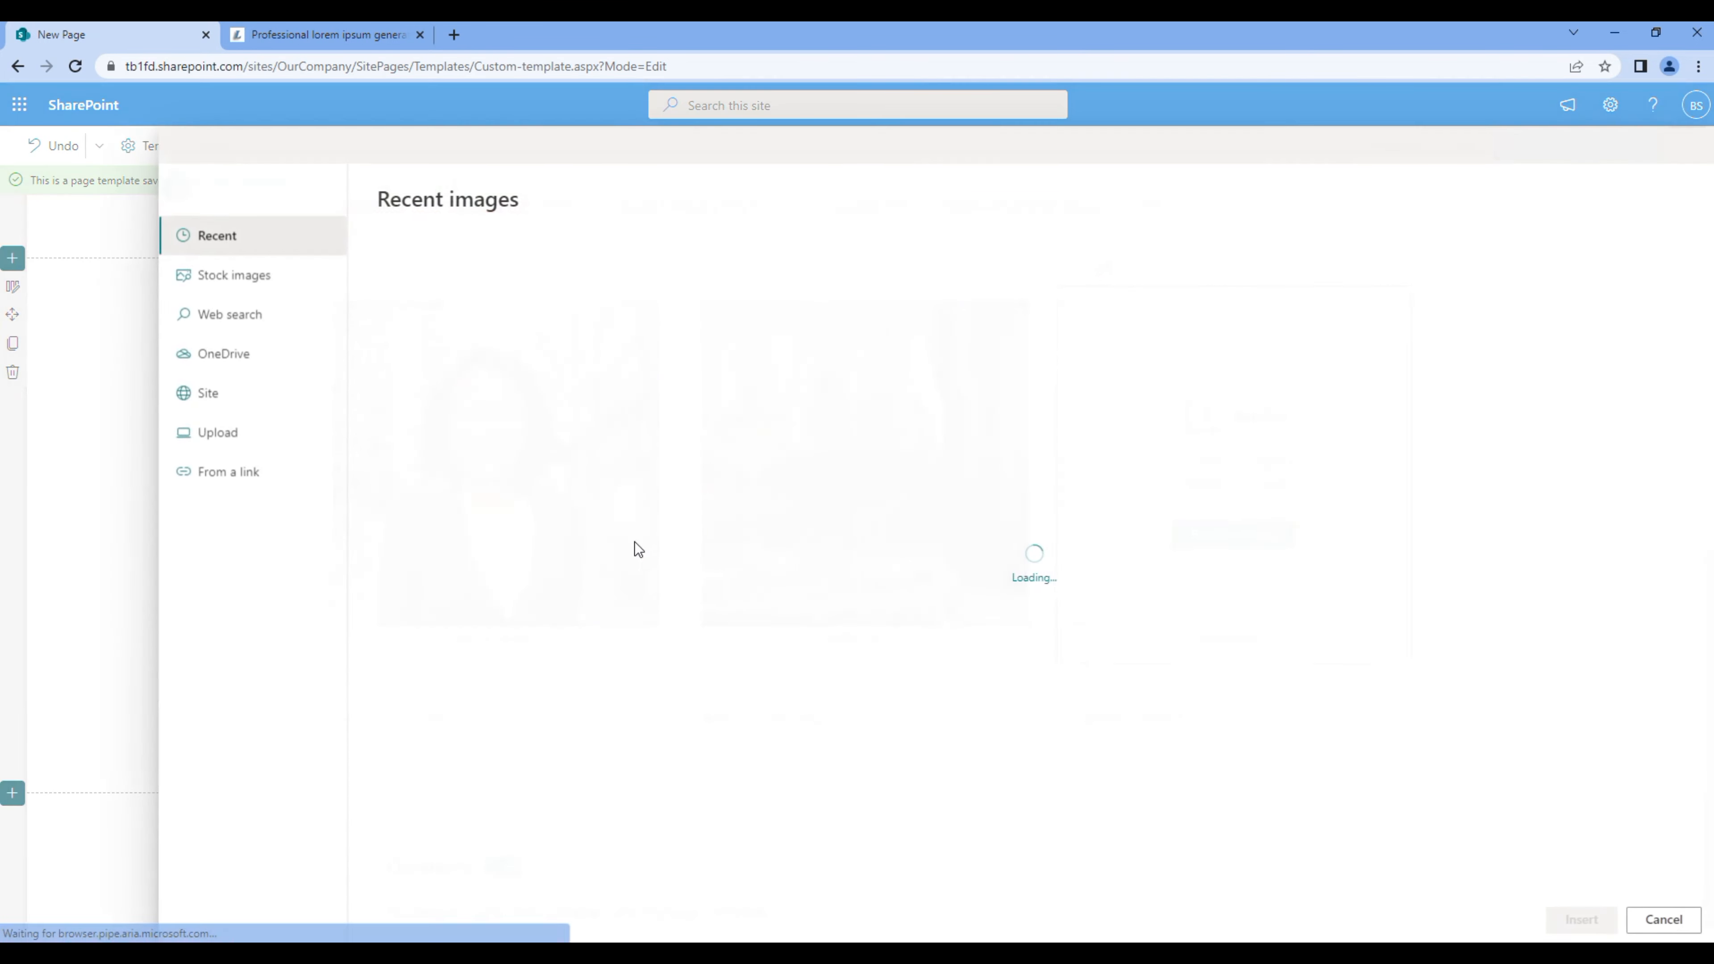
click(236, 276)
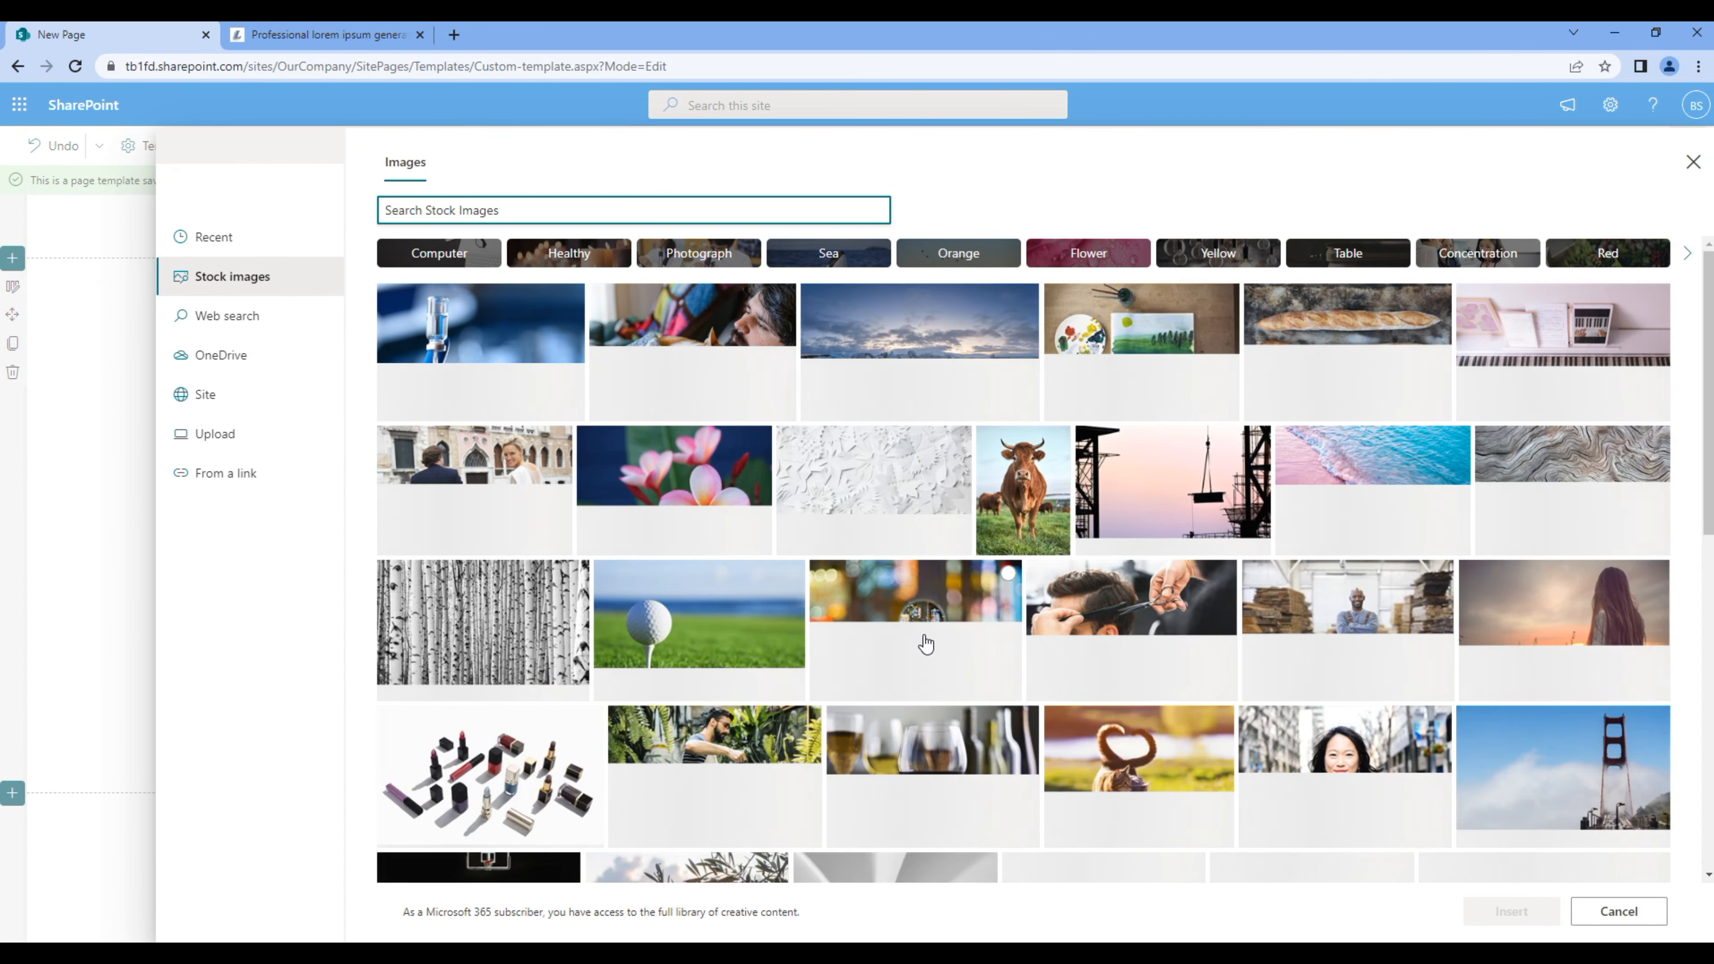
click(918, 351)
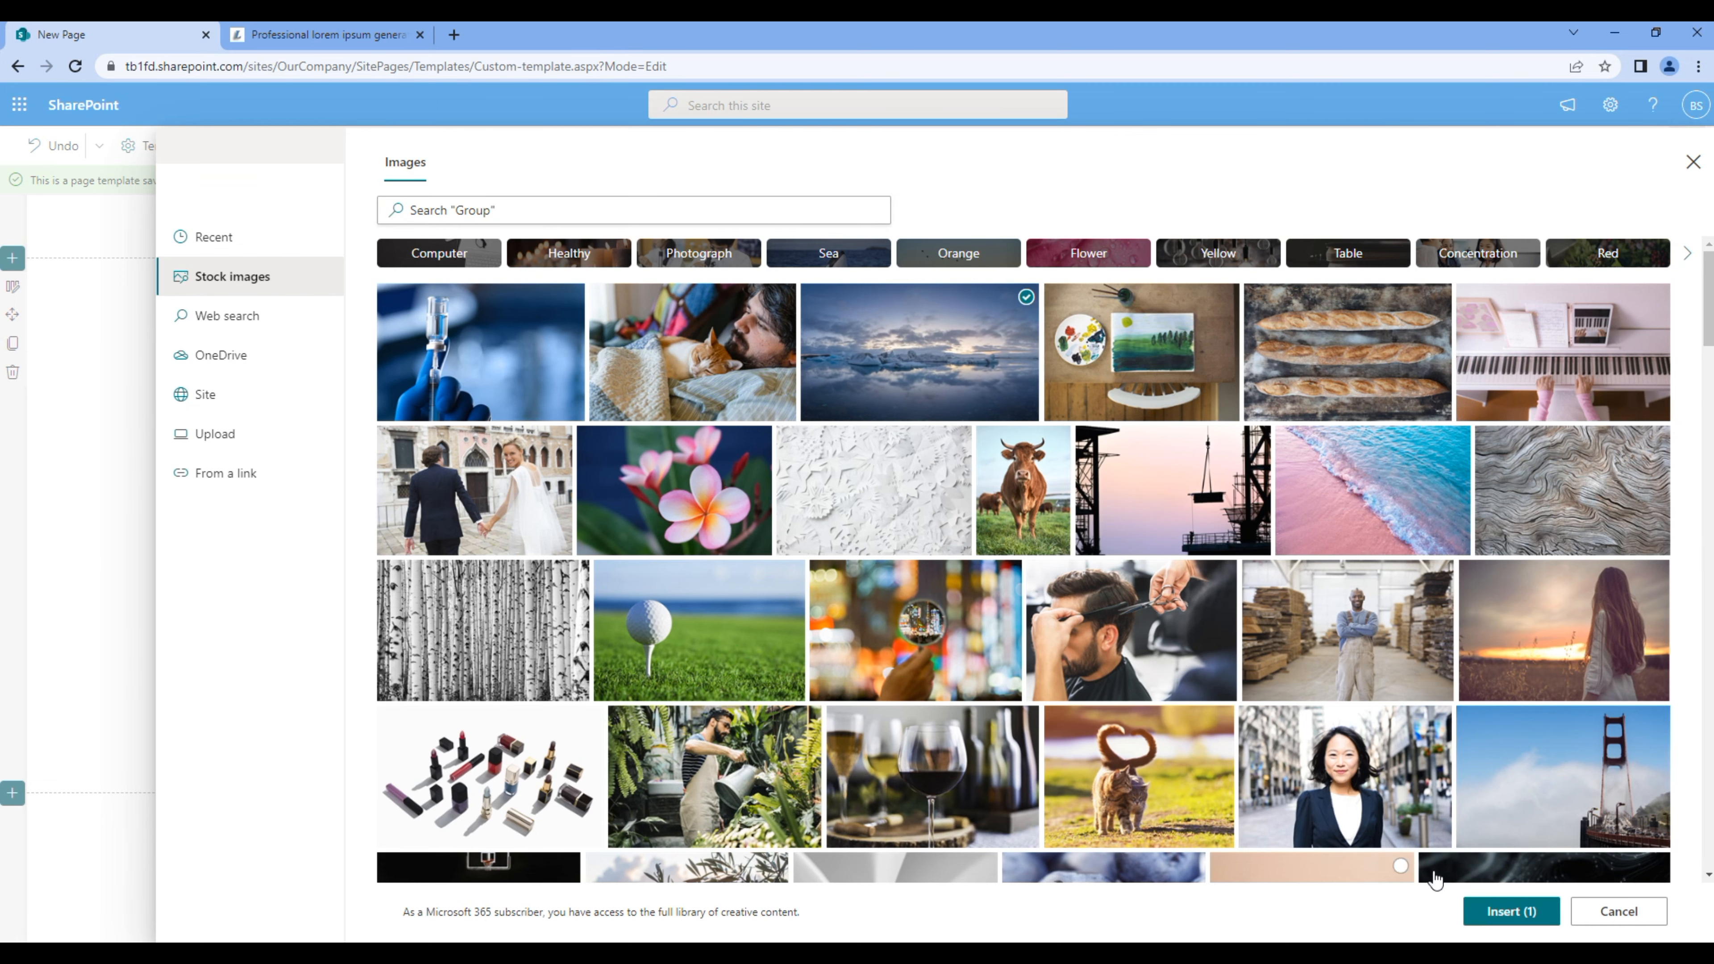
click(1501, 910)
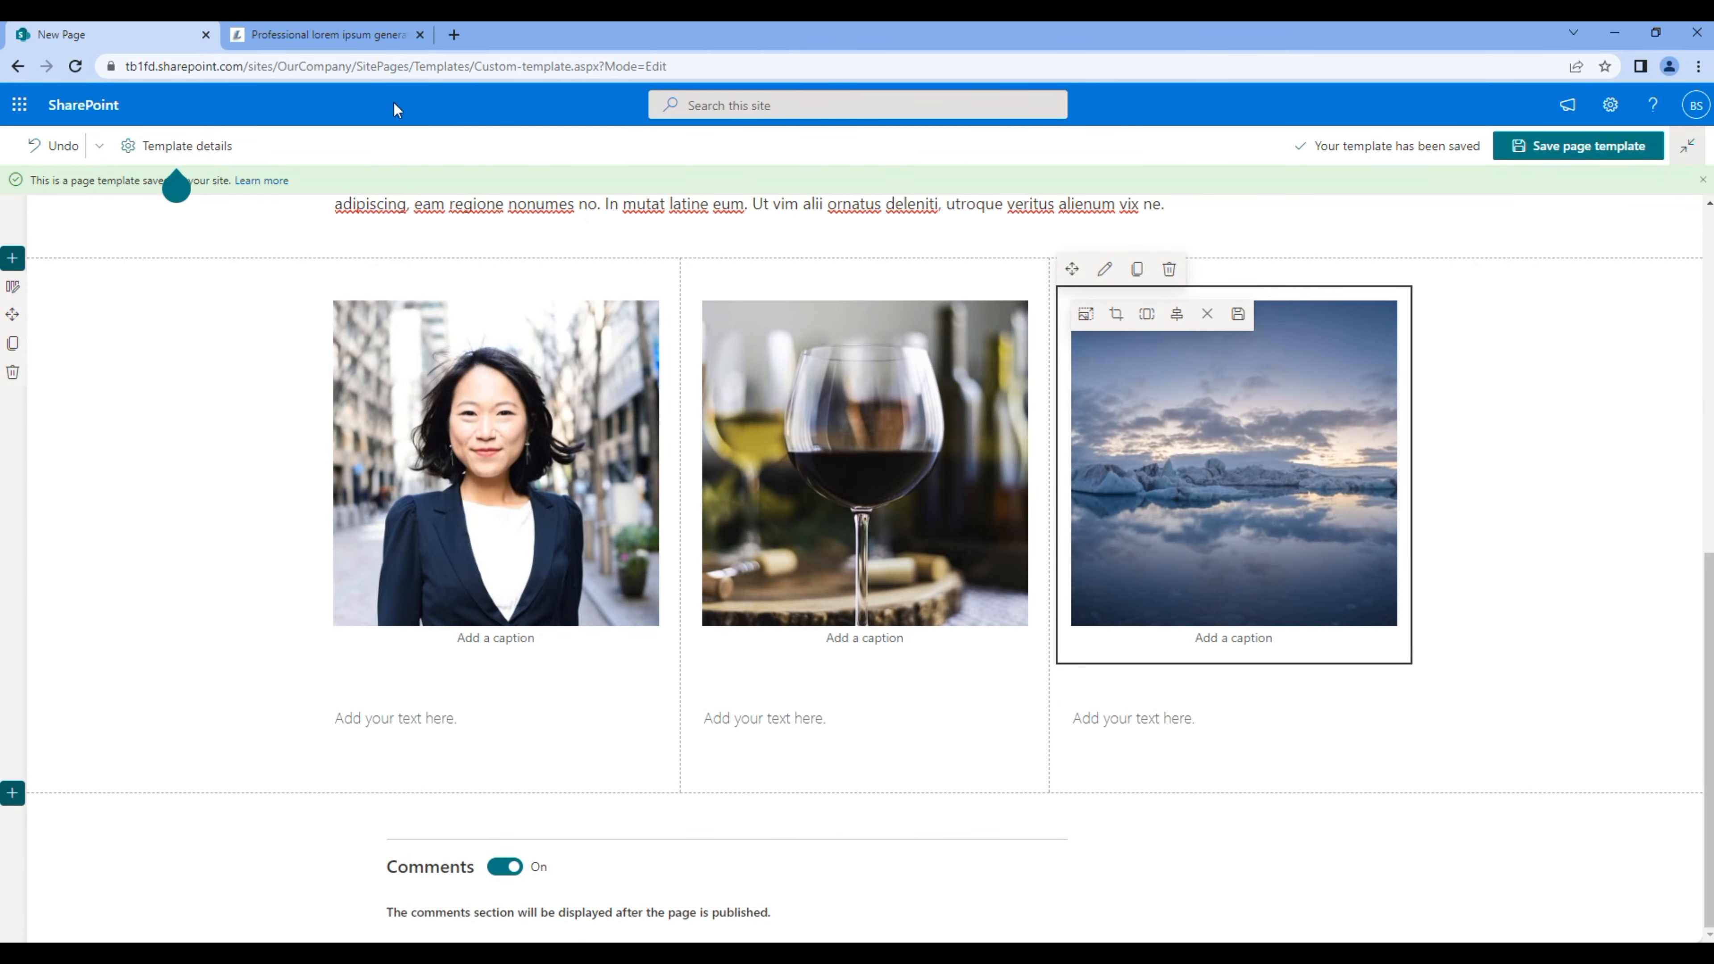
- Switch to the lorem ipsum generator, generate a single paragraph of filler text, and copy it
click(358, 37)
click(363, 143)
click(664, 124)
click(658, 138)
click(427, 168)
click(453, 239)
key(ctrl+a)
key(ctrl+c)
- Return to the page template and paste the copied paragraph into the text area below the woman's photo
click(128, 35)
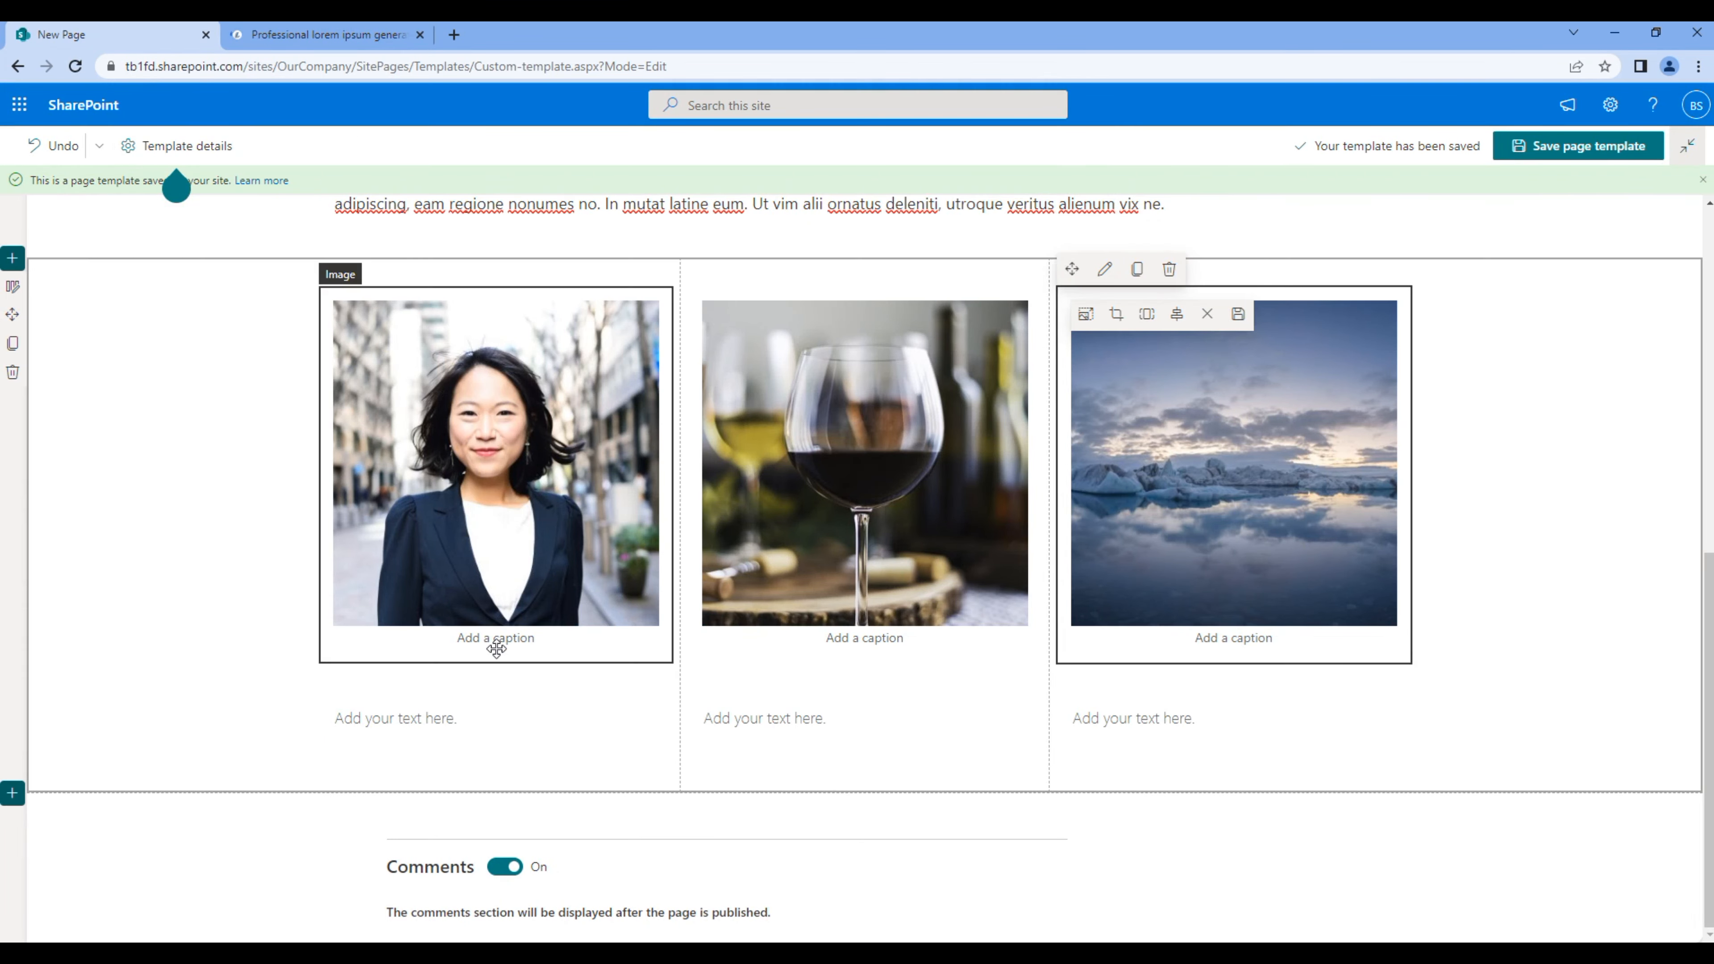
click(404, 718)
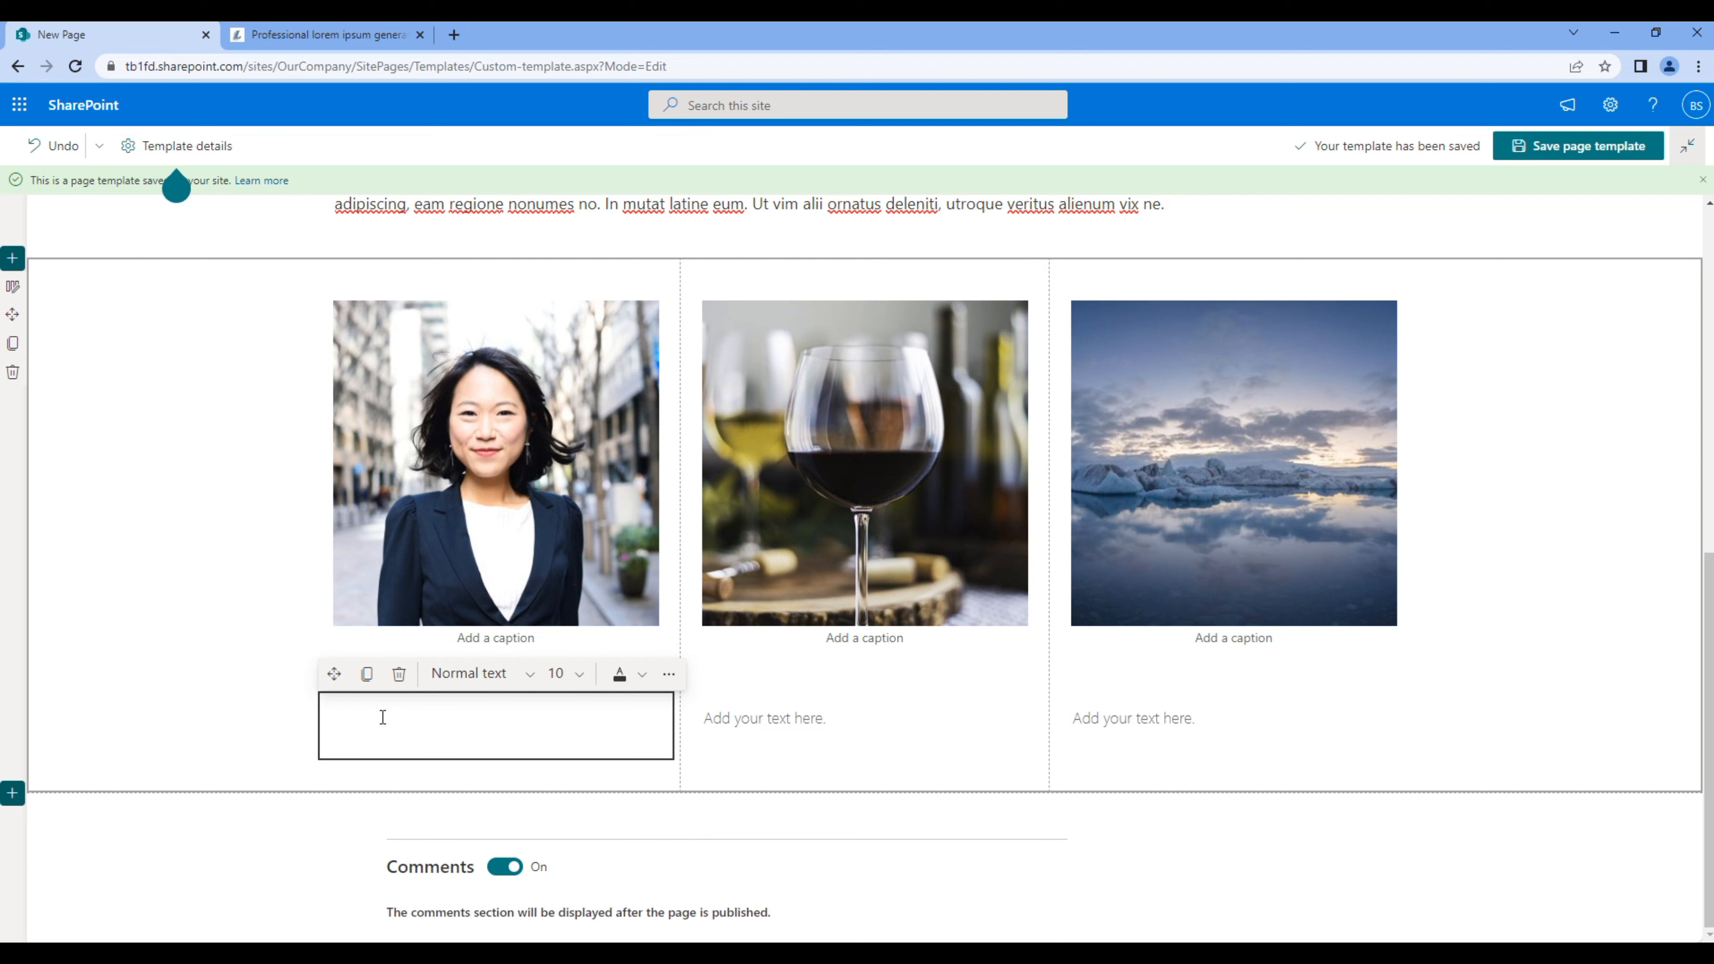
key(ctrl+v)
- Paste the copied filler paragraph into the text areas below the wine glass image and the icy seascape image
click(781, 720)
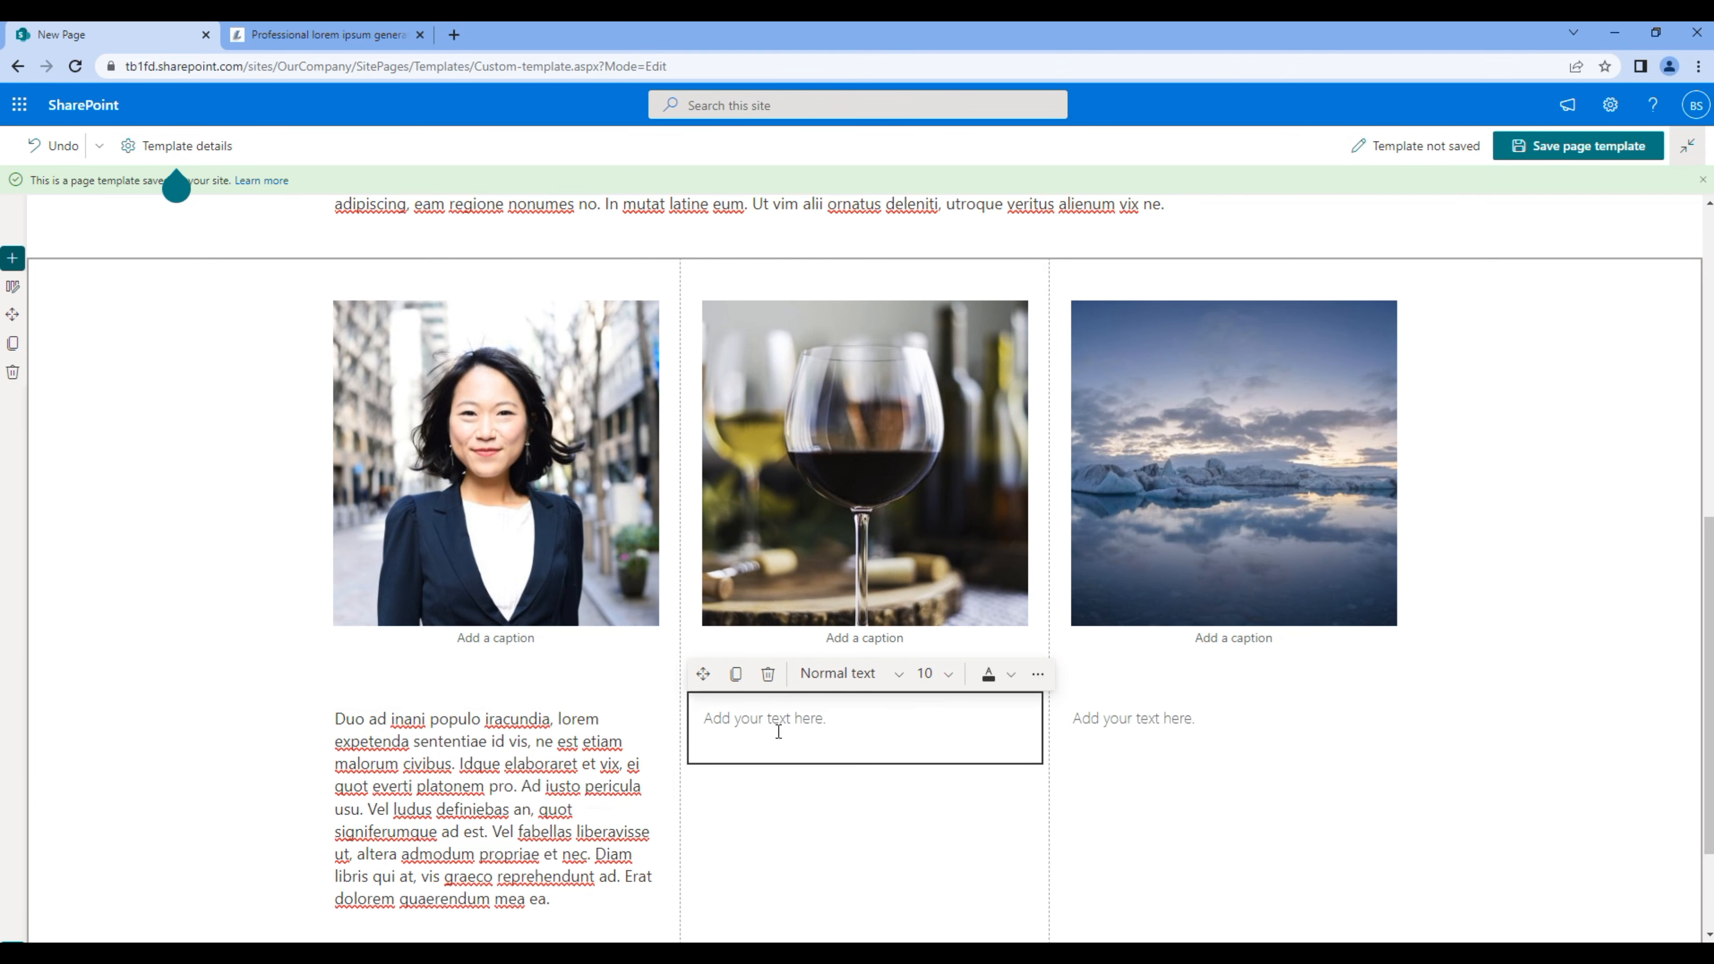
key(ctrl+v)
click(1083, 735)
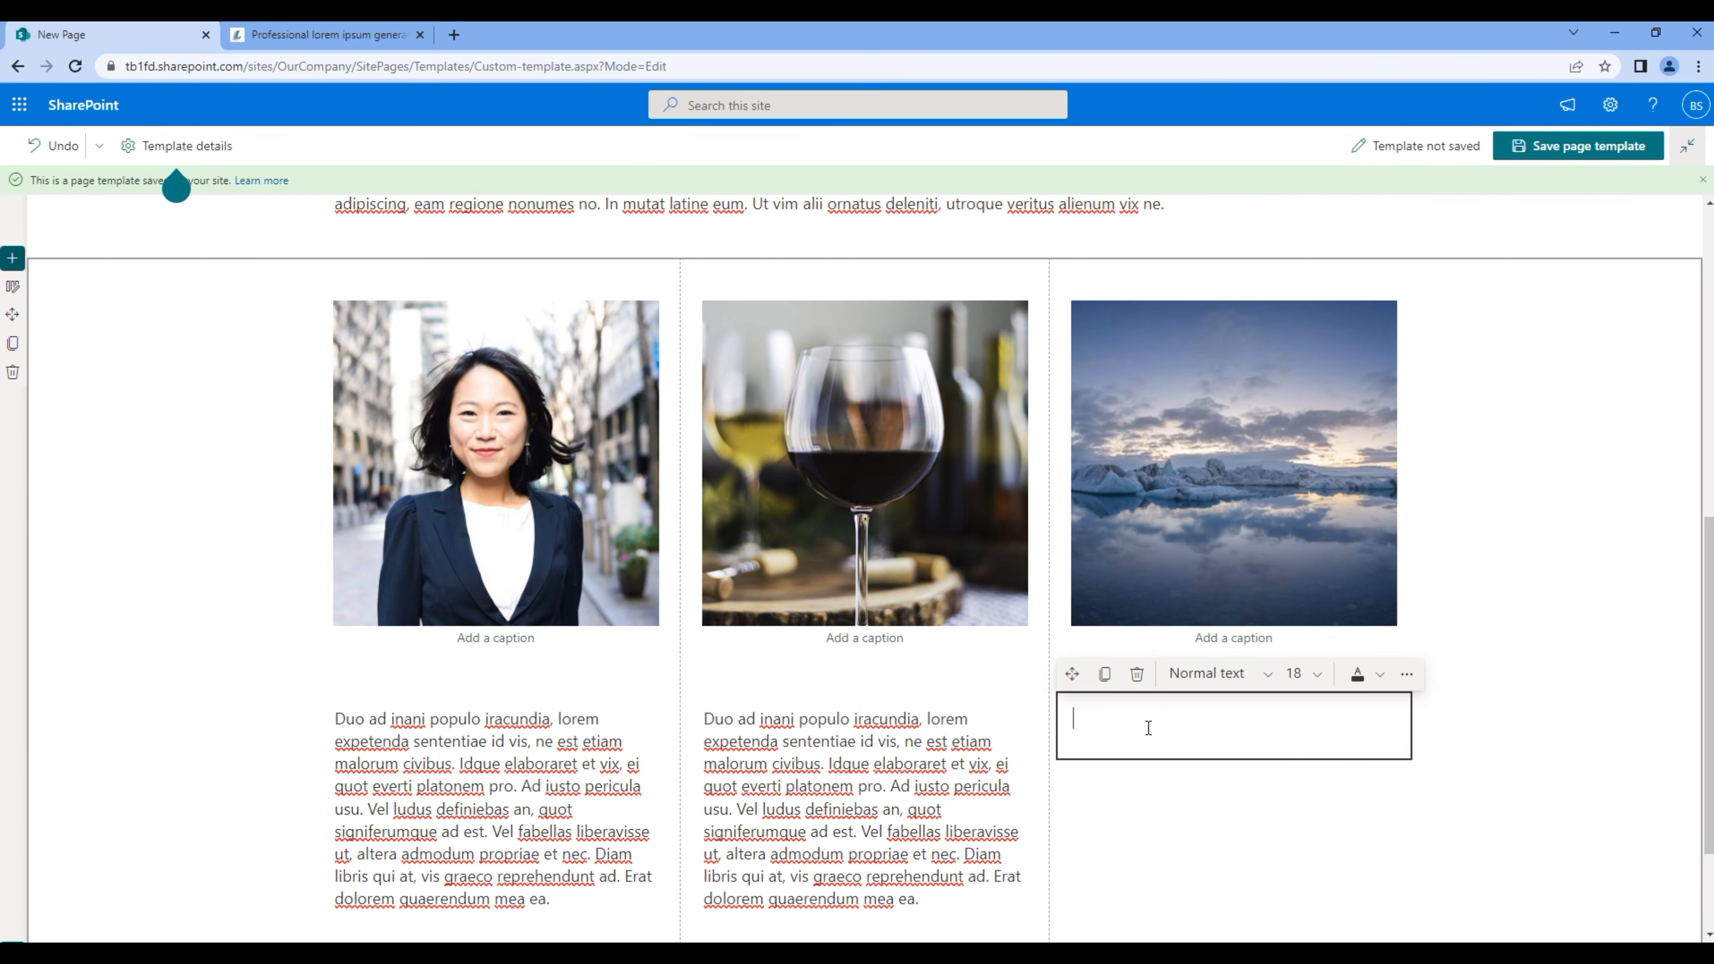
key(ctrl+v)
- Add a YouTube web part below the three-column section, finding it with the search term "you"
scroll(1592, 742, down, 2)
scroll(1593, 742, down, 1)
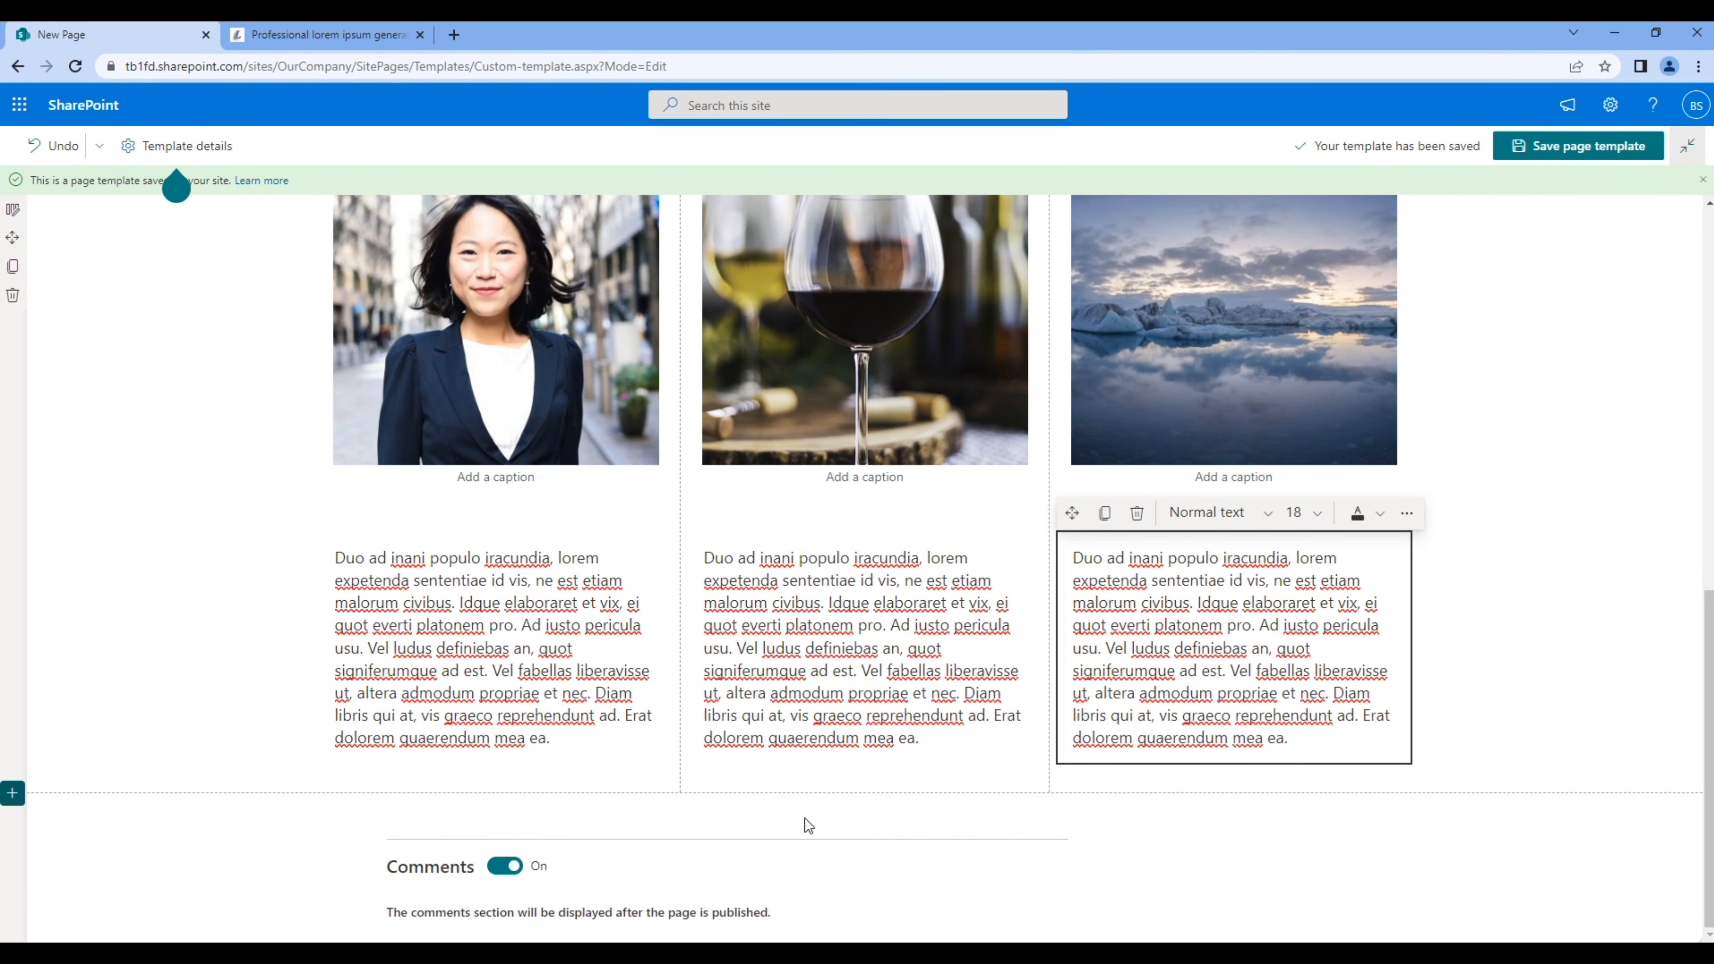
click(865, 807)
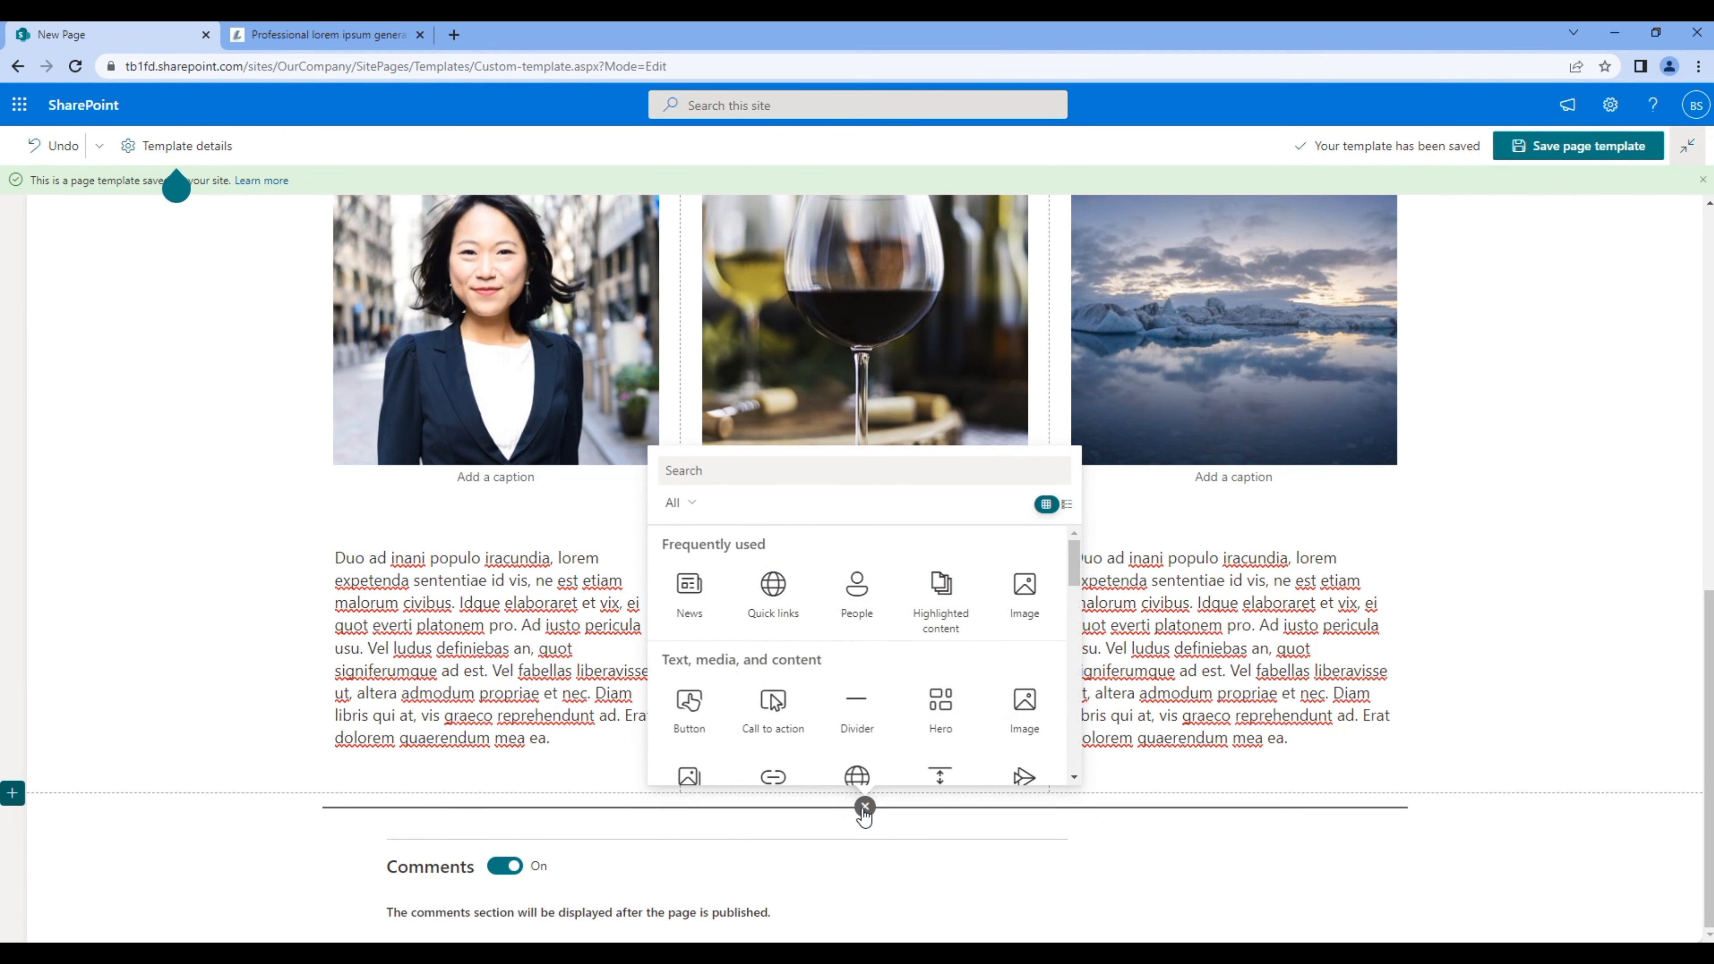
text(you)
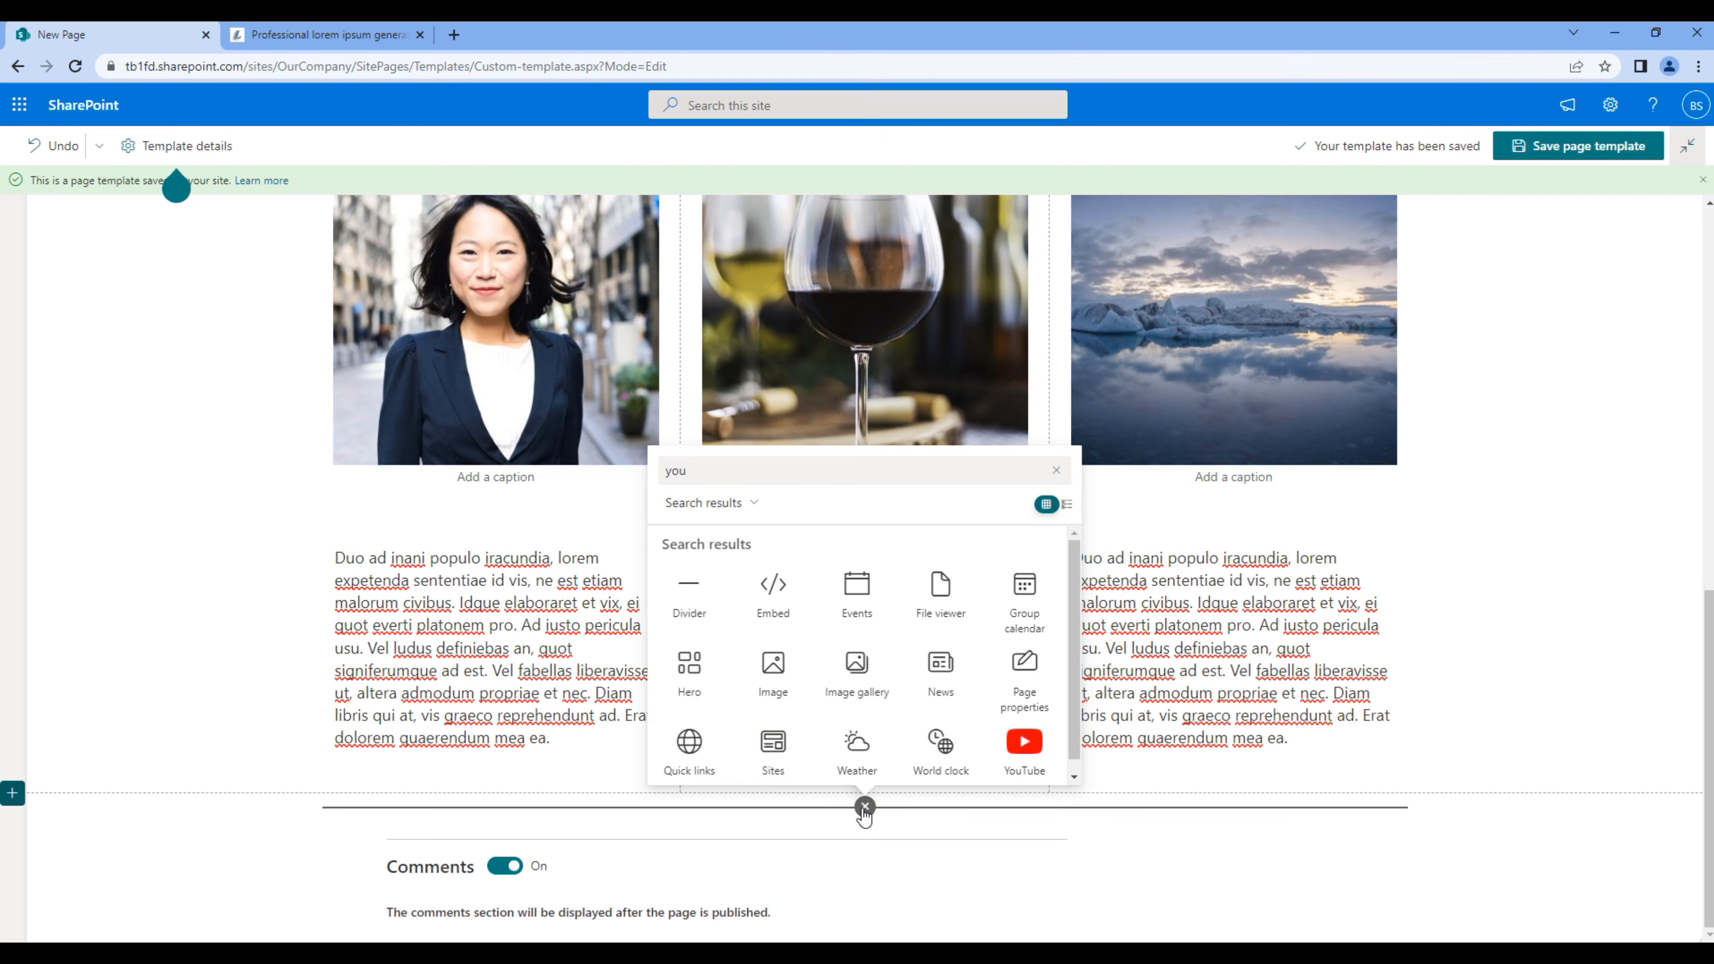
click(1025, 751)
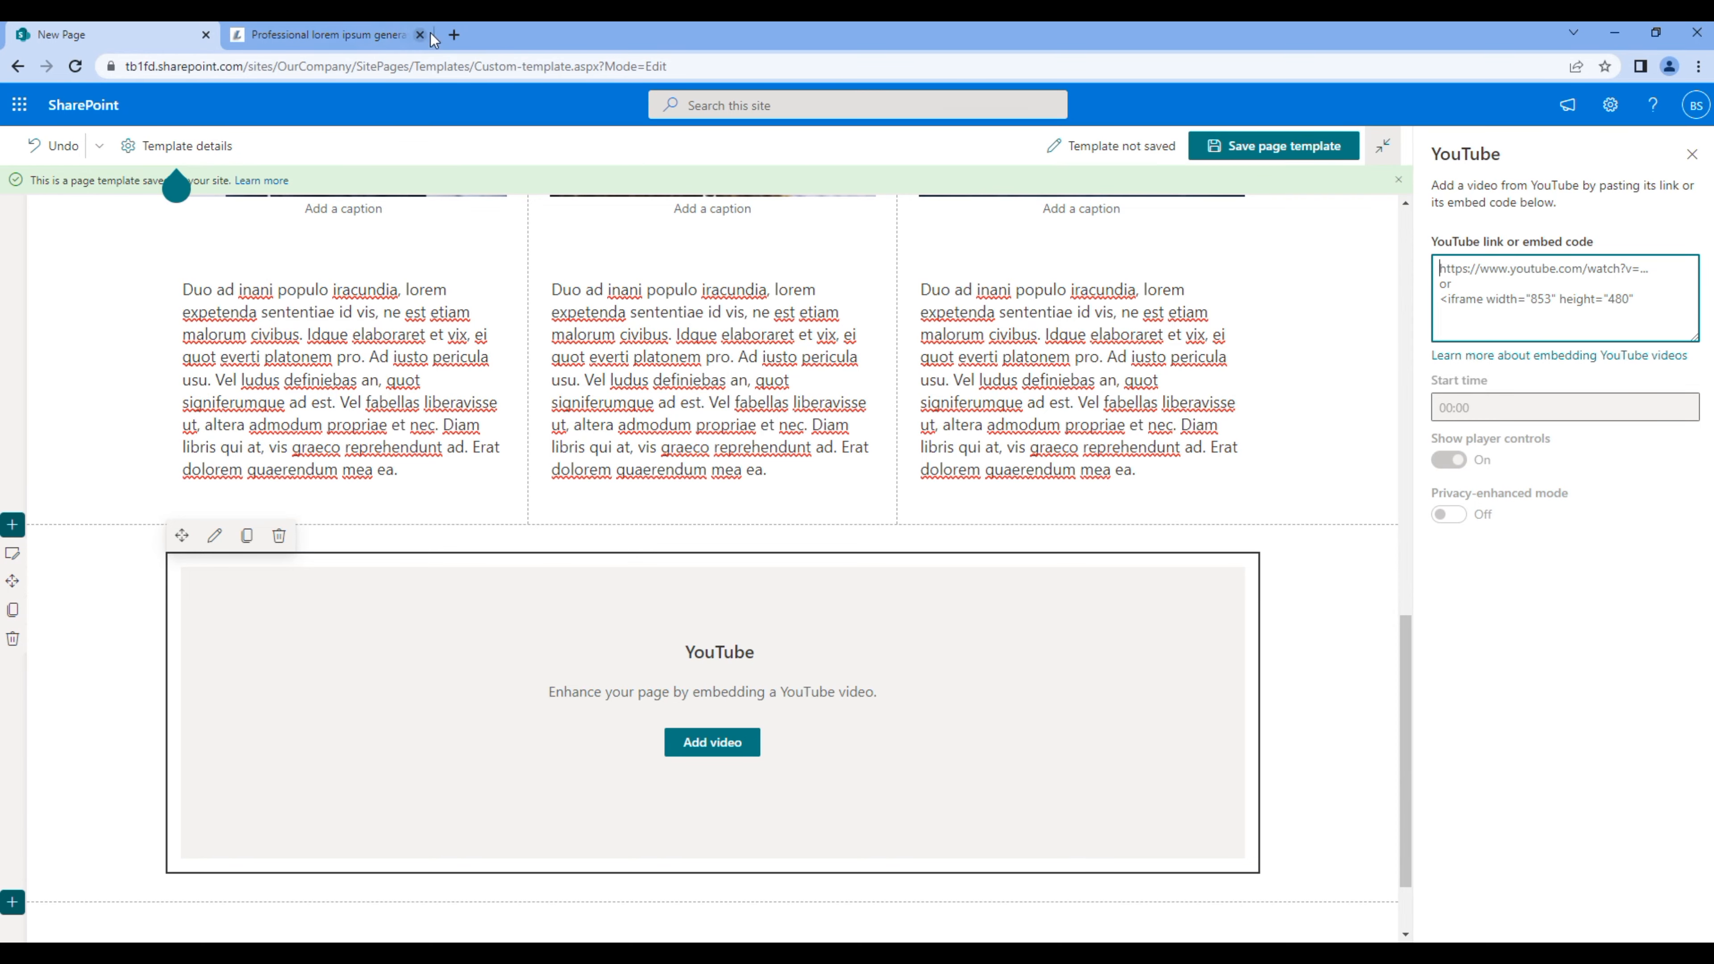
- Search Google in a new tab for "4k youtube video" and copy the link of the paused "COSTA RICA IN 4K 60fps HDR (ULTRA HD)" video
click(452, 36)
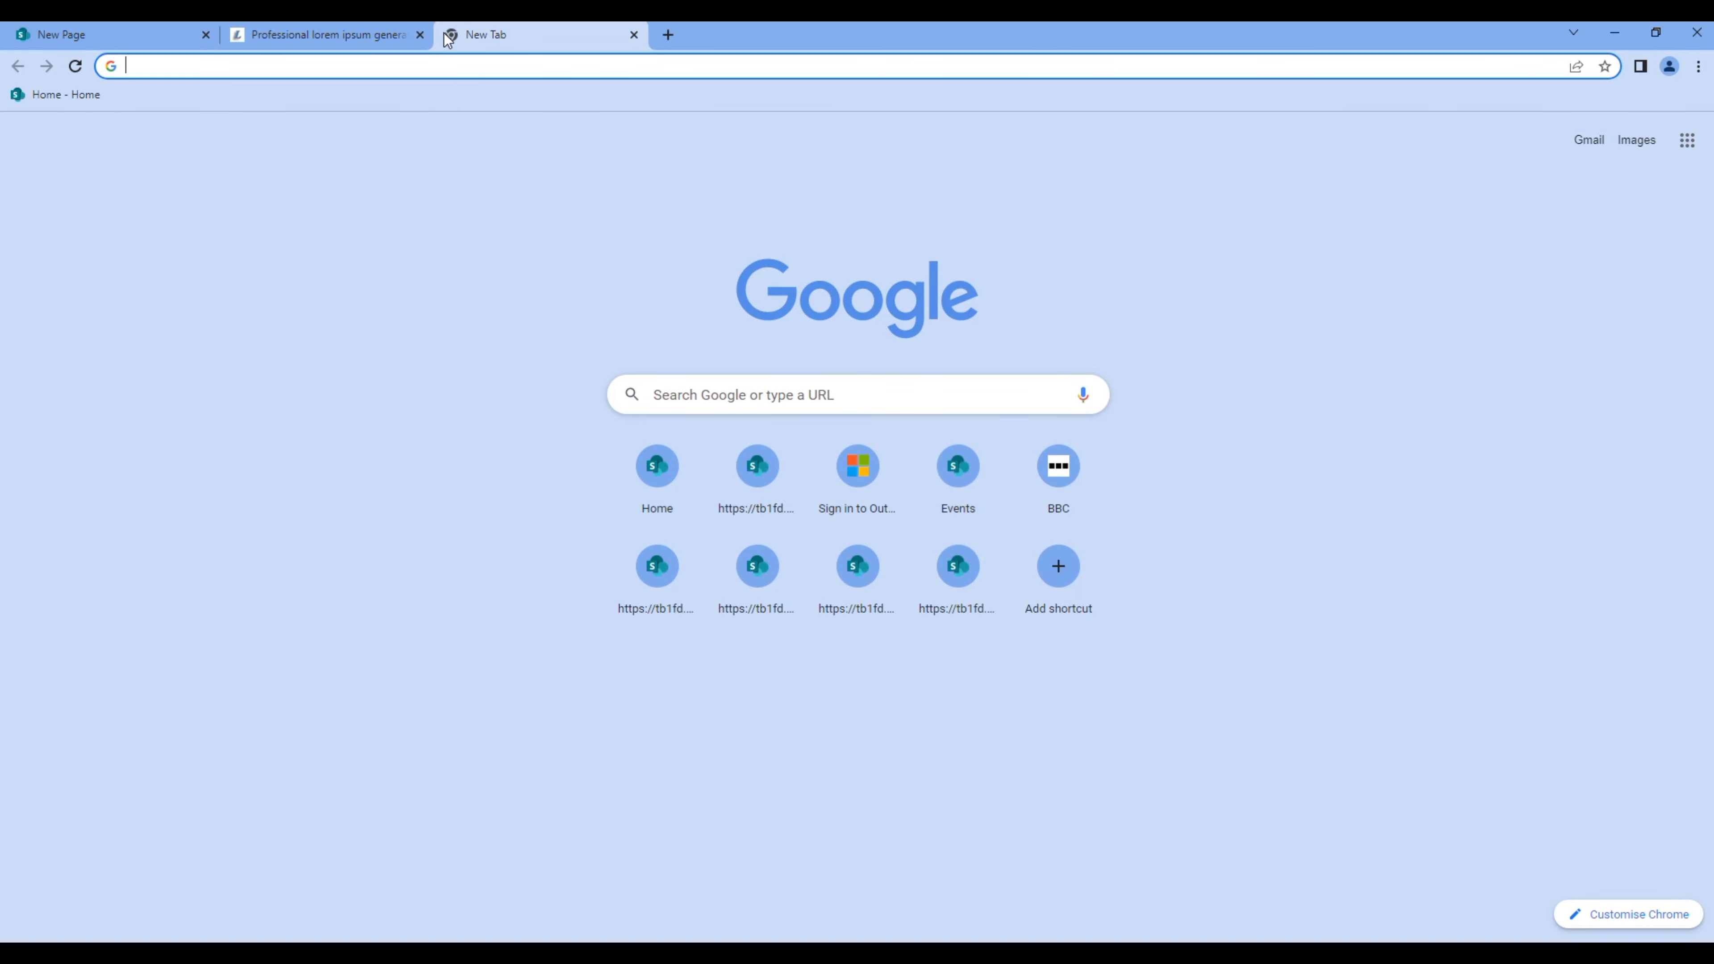
text(4k youtube ivid)
key(Return)
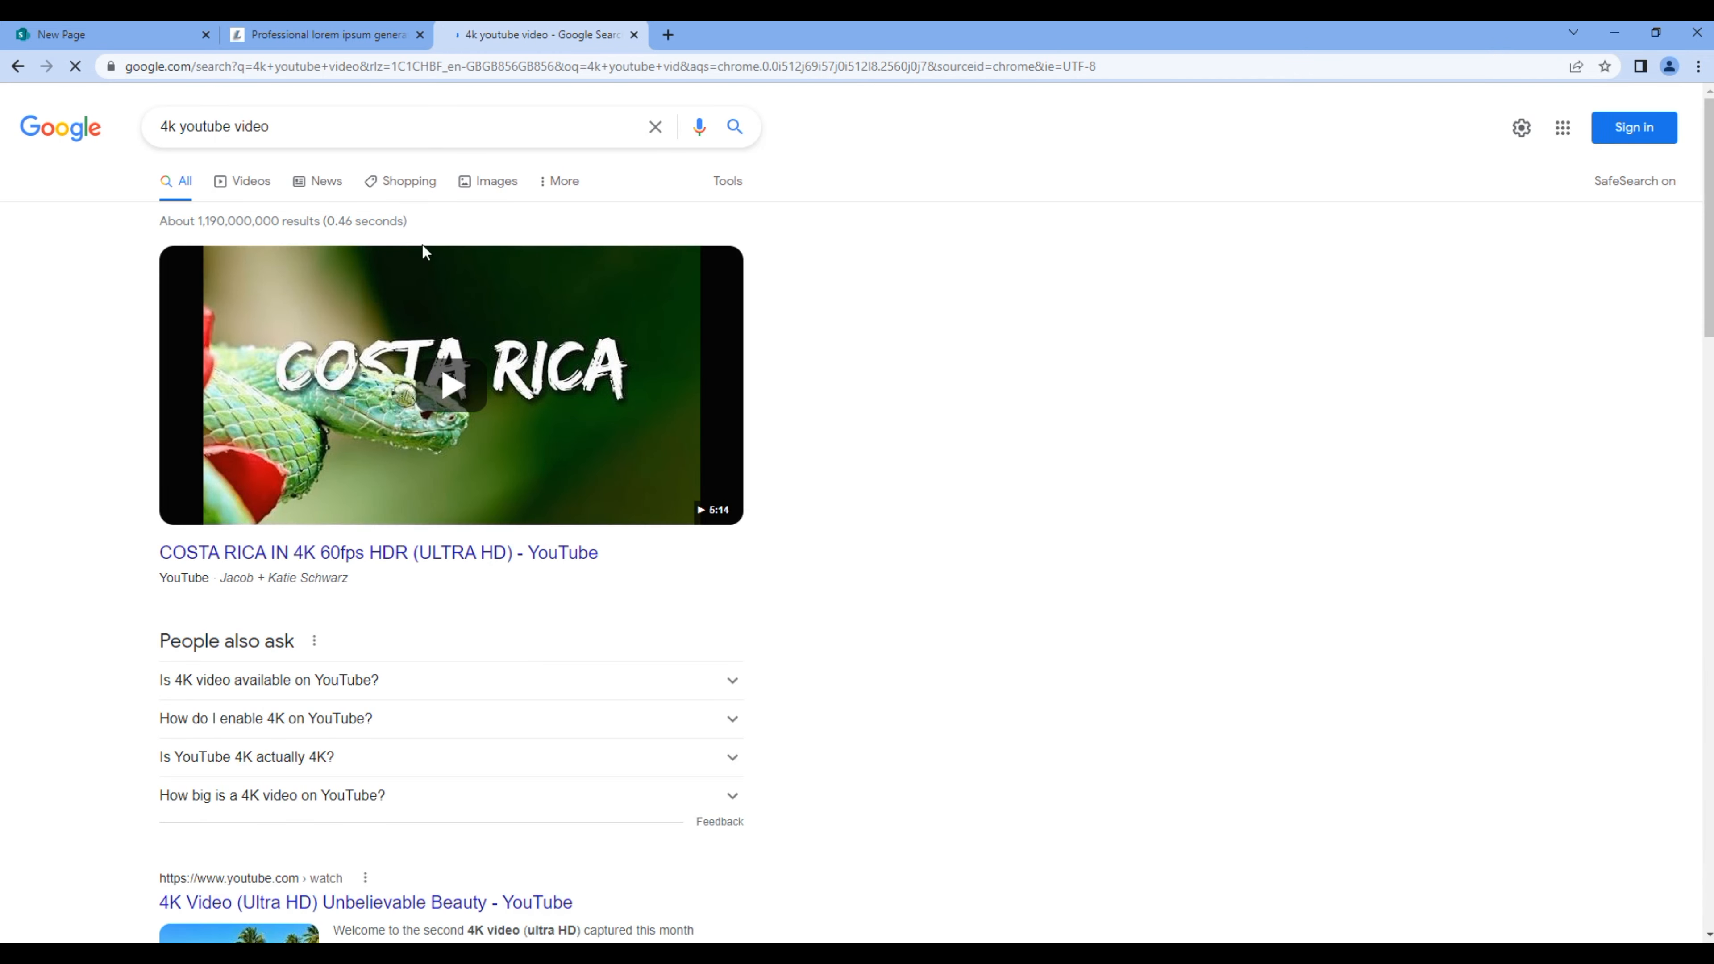
click(402, 555)
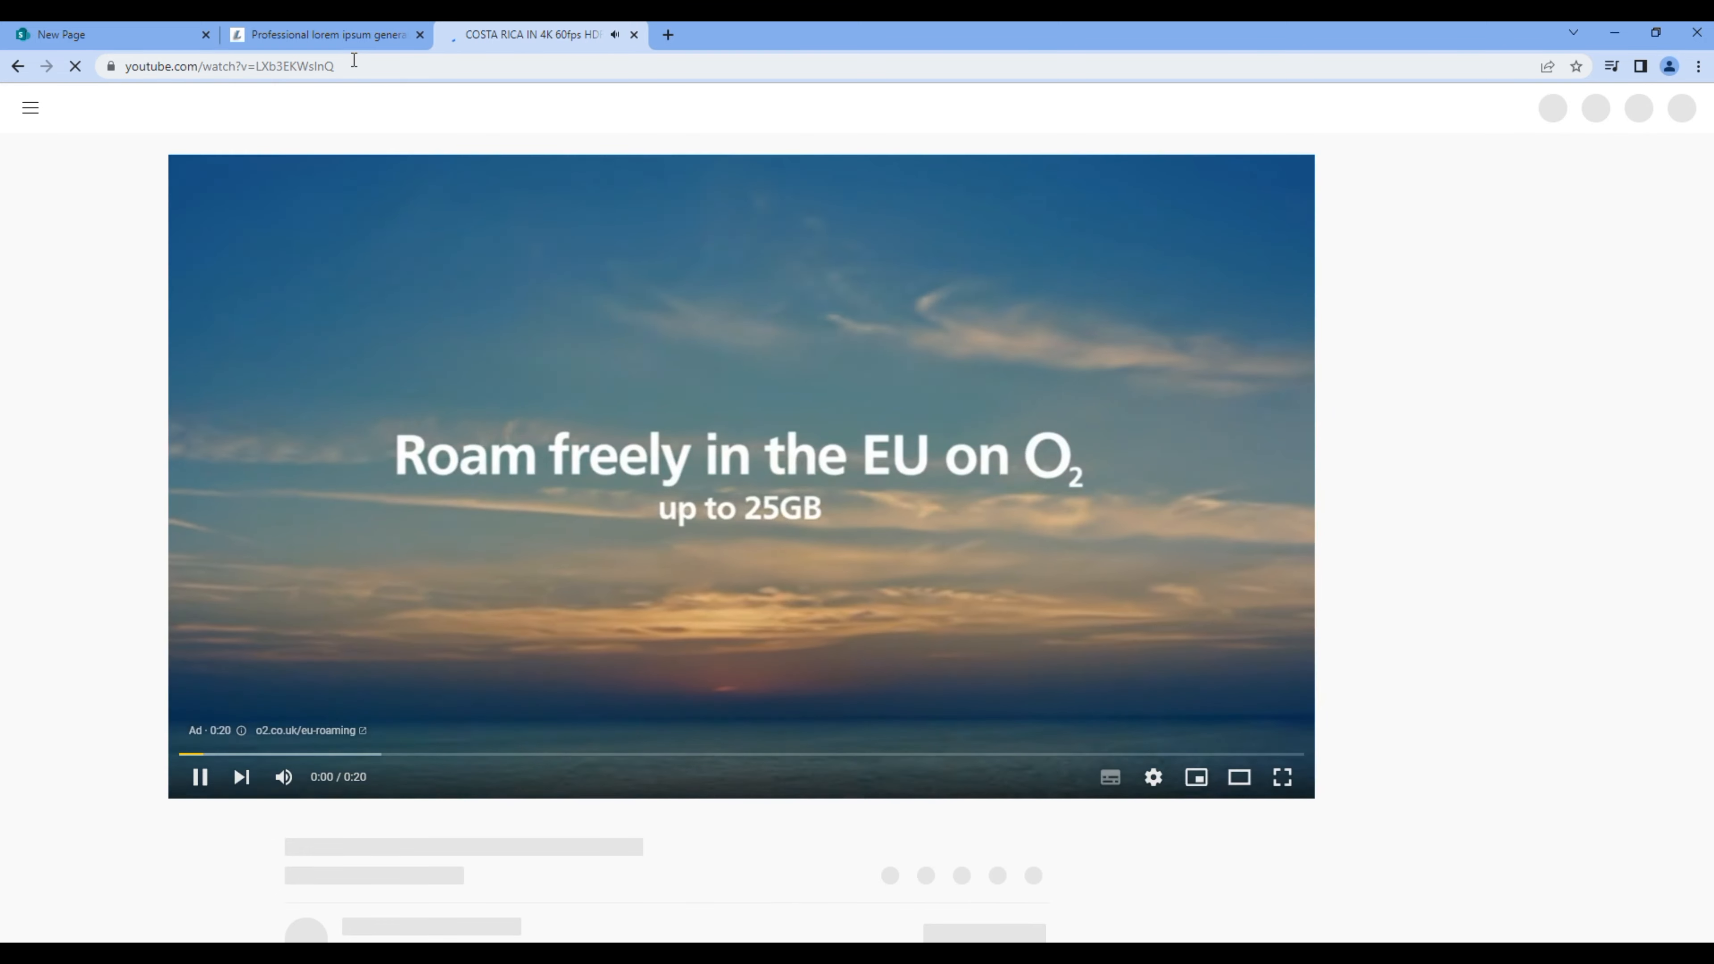
click(354, 60)
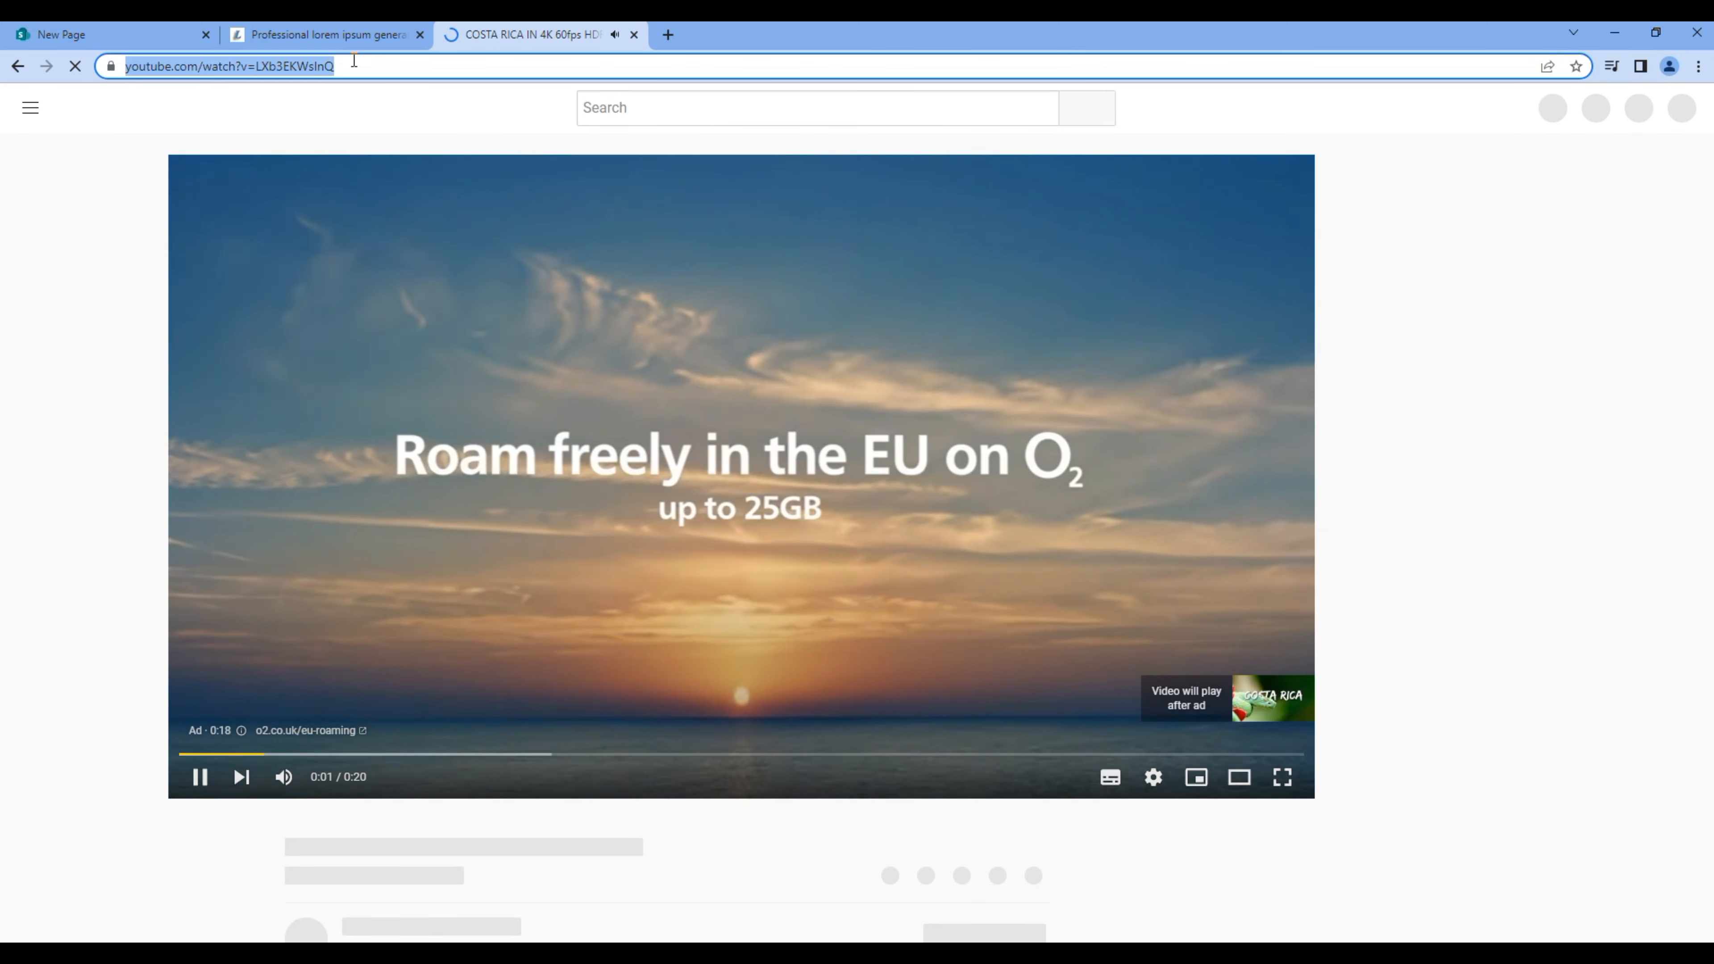
click(200, 777)
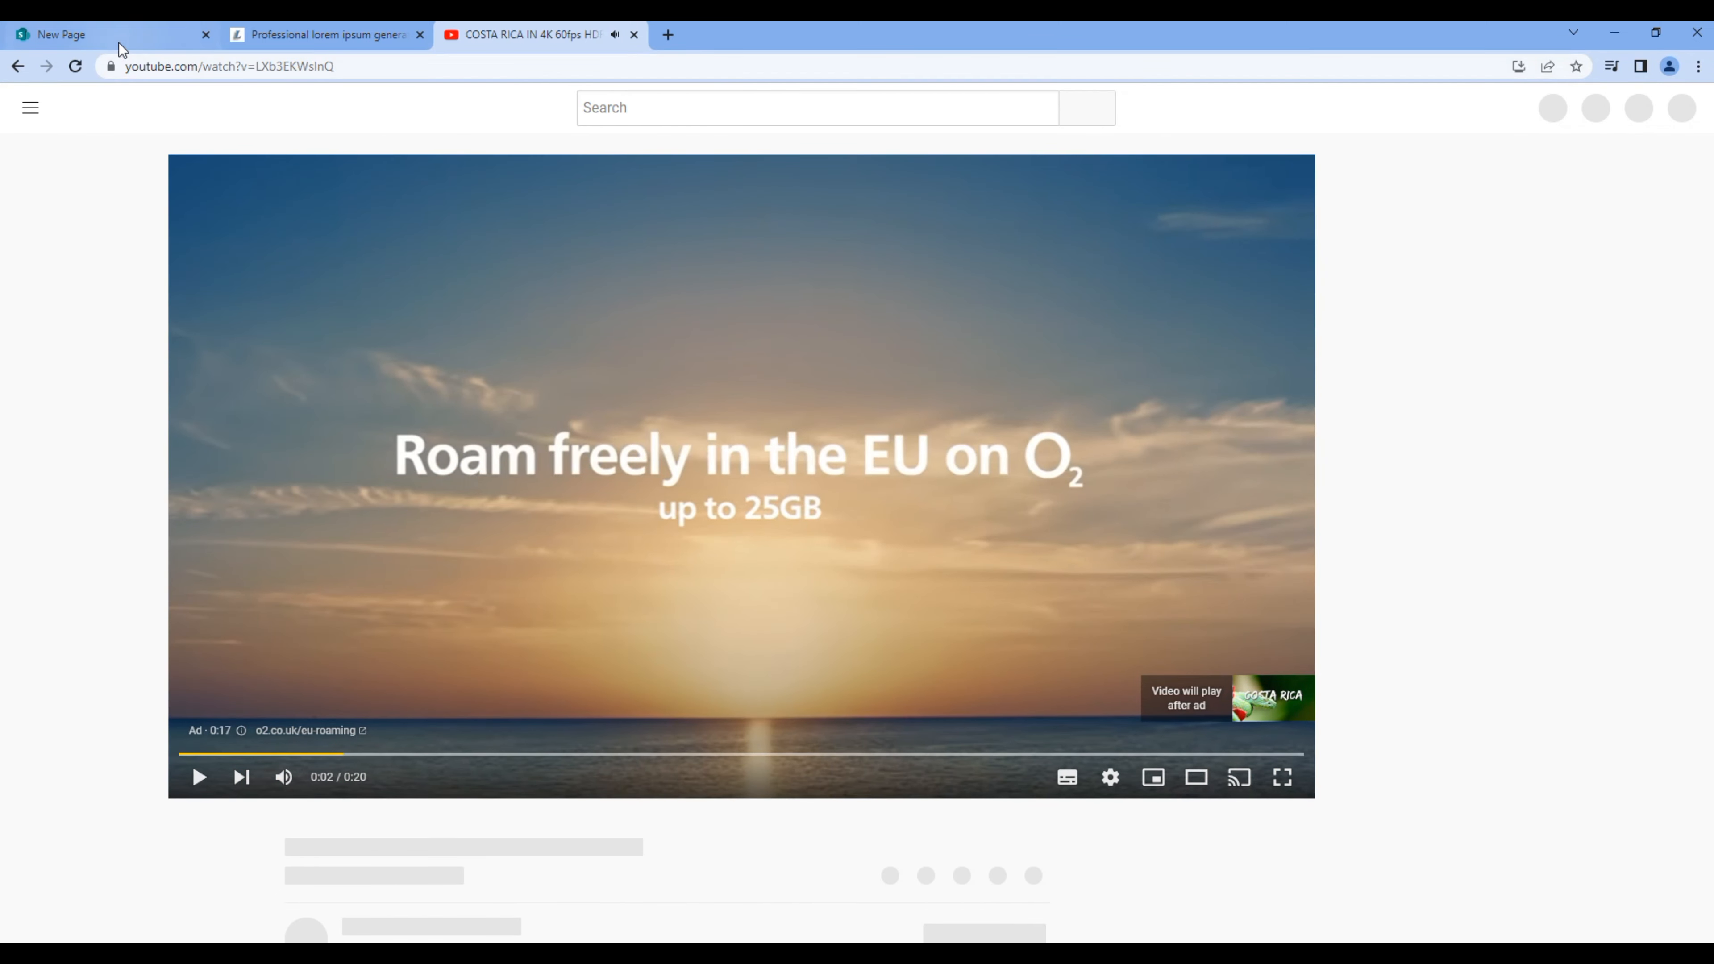
click(119, 43)
text(https://www.youtube.com/watch?v=LXb3EKWsInQ)
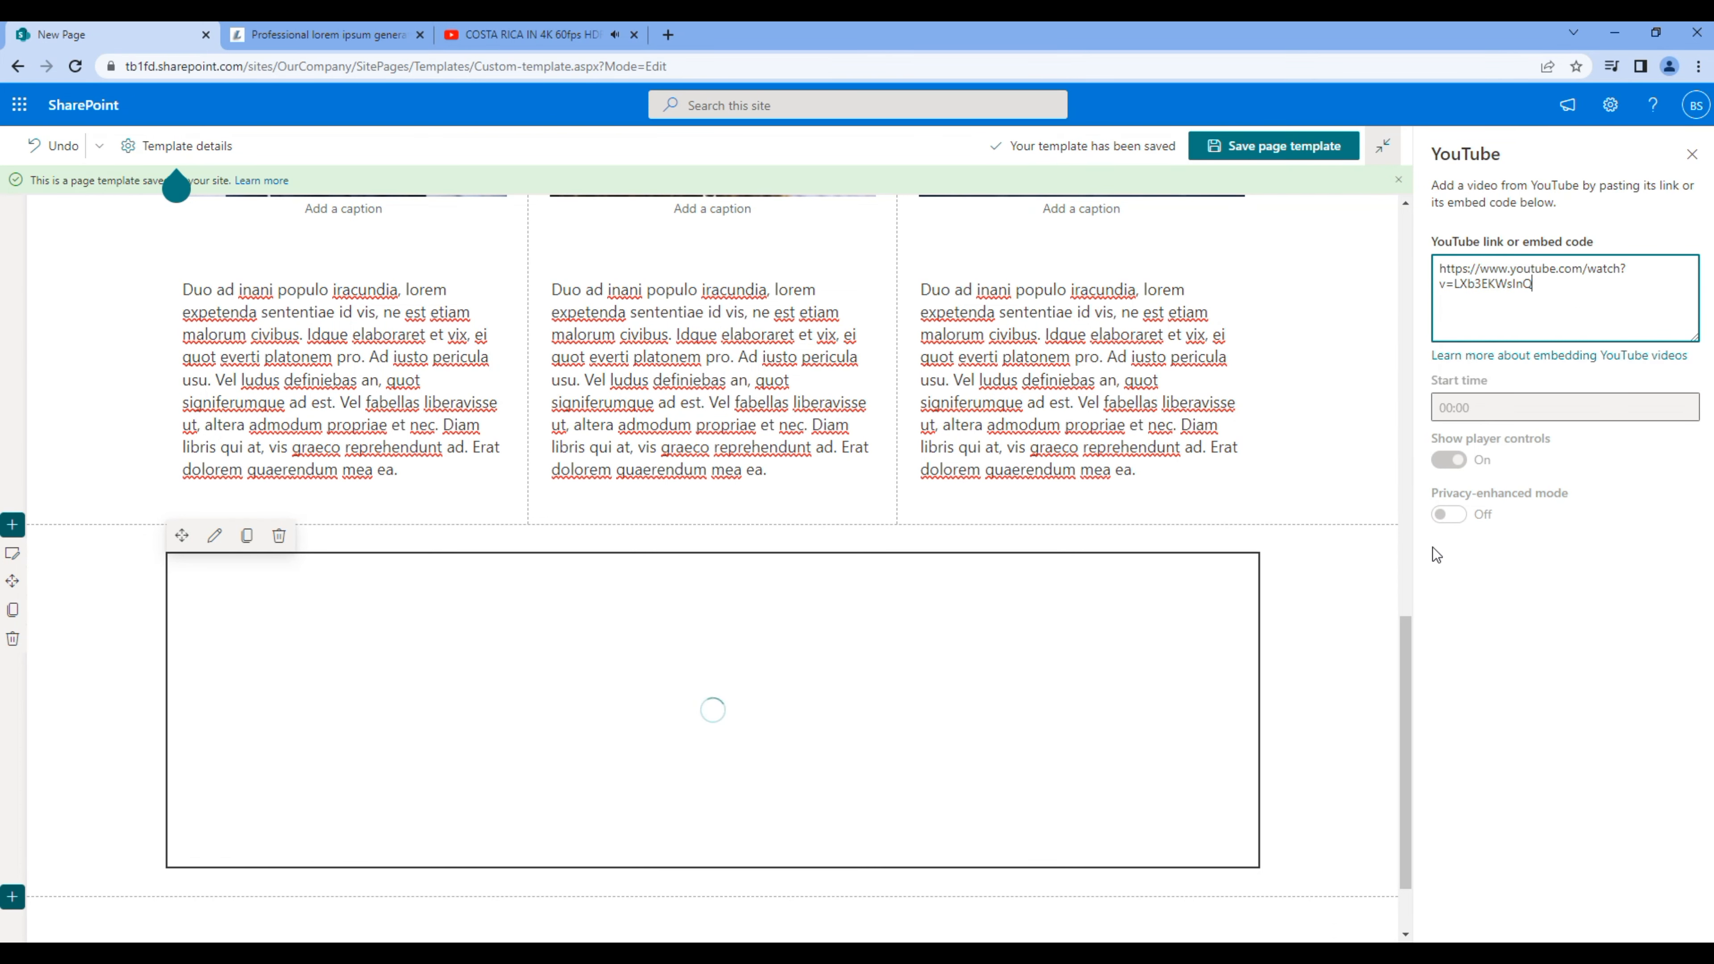
- Turn off comments at the end of the template and save the page template
scroll(1362, 624, down, 5)
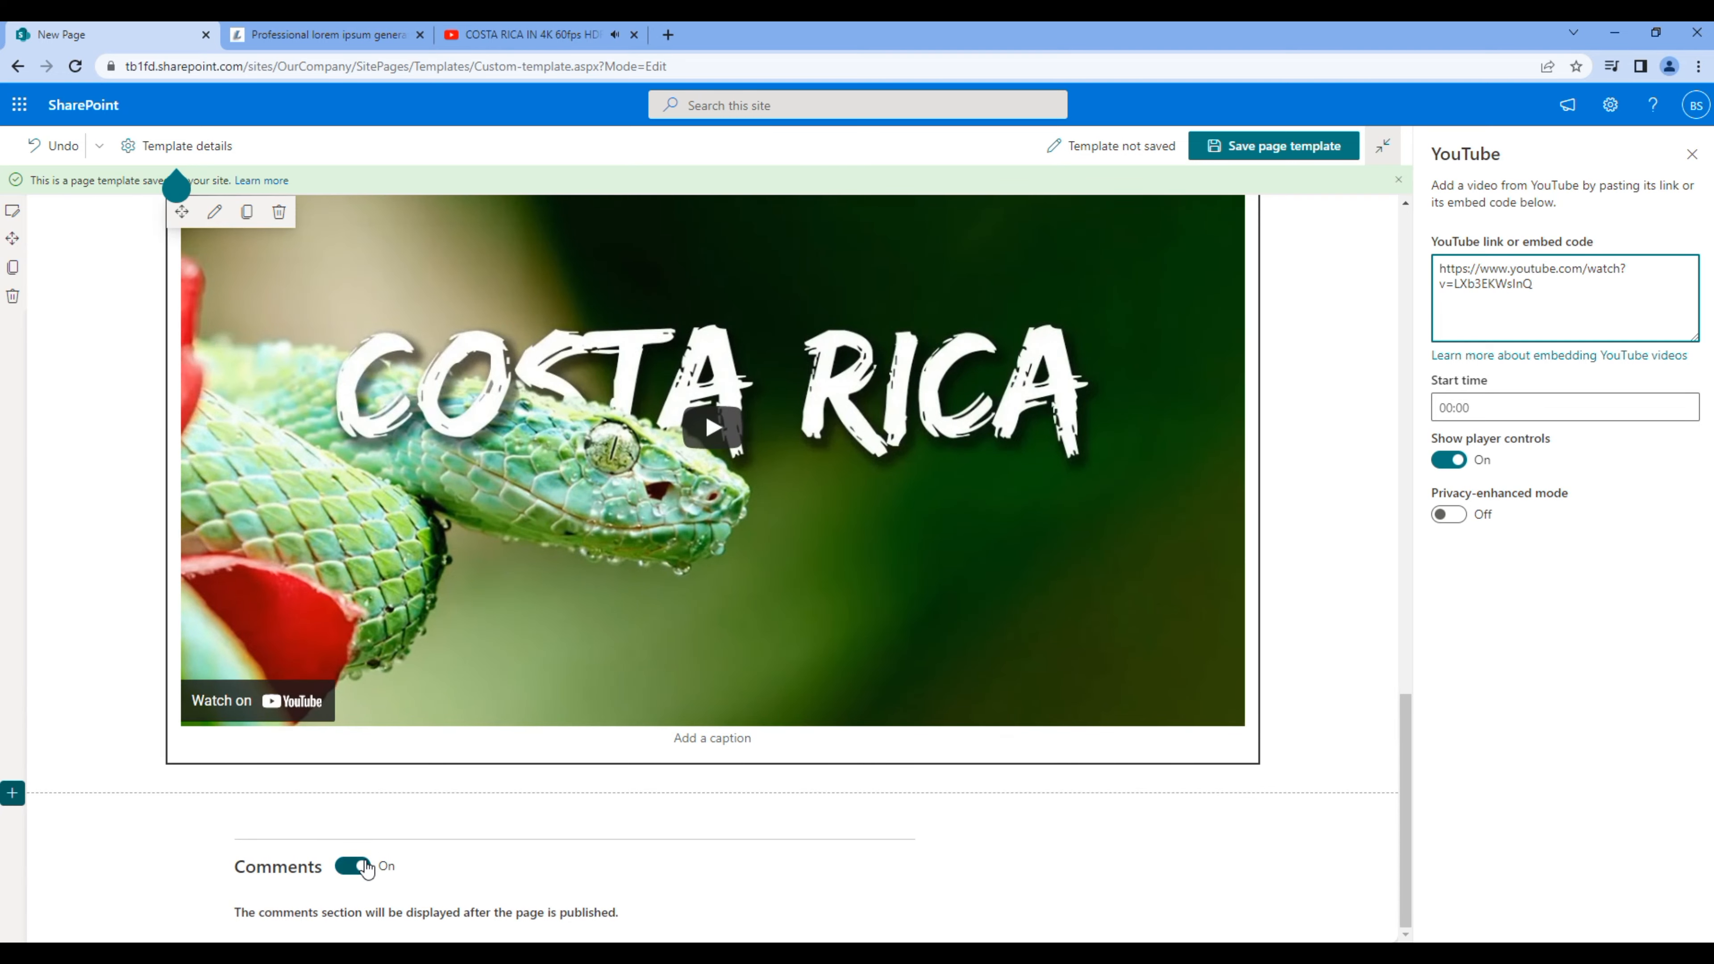
click(353, 866)
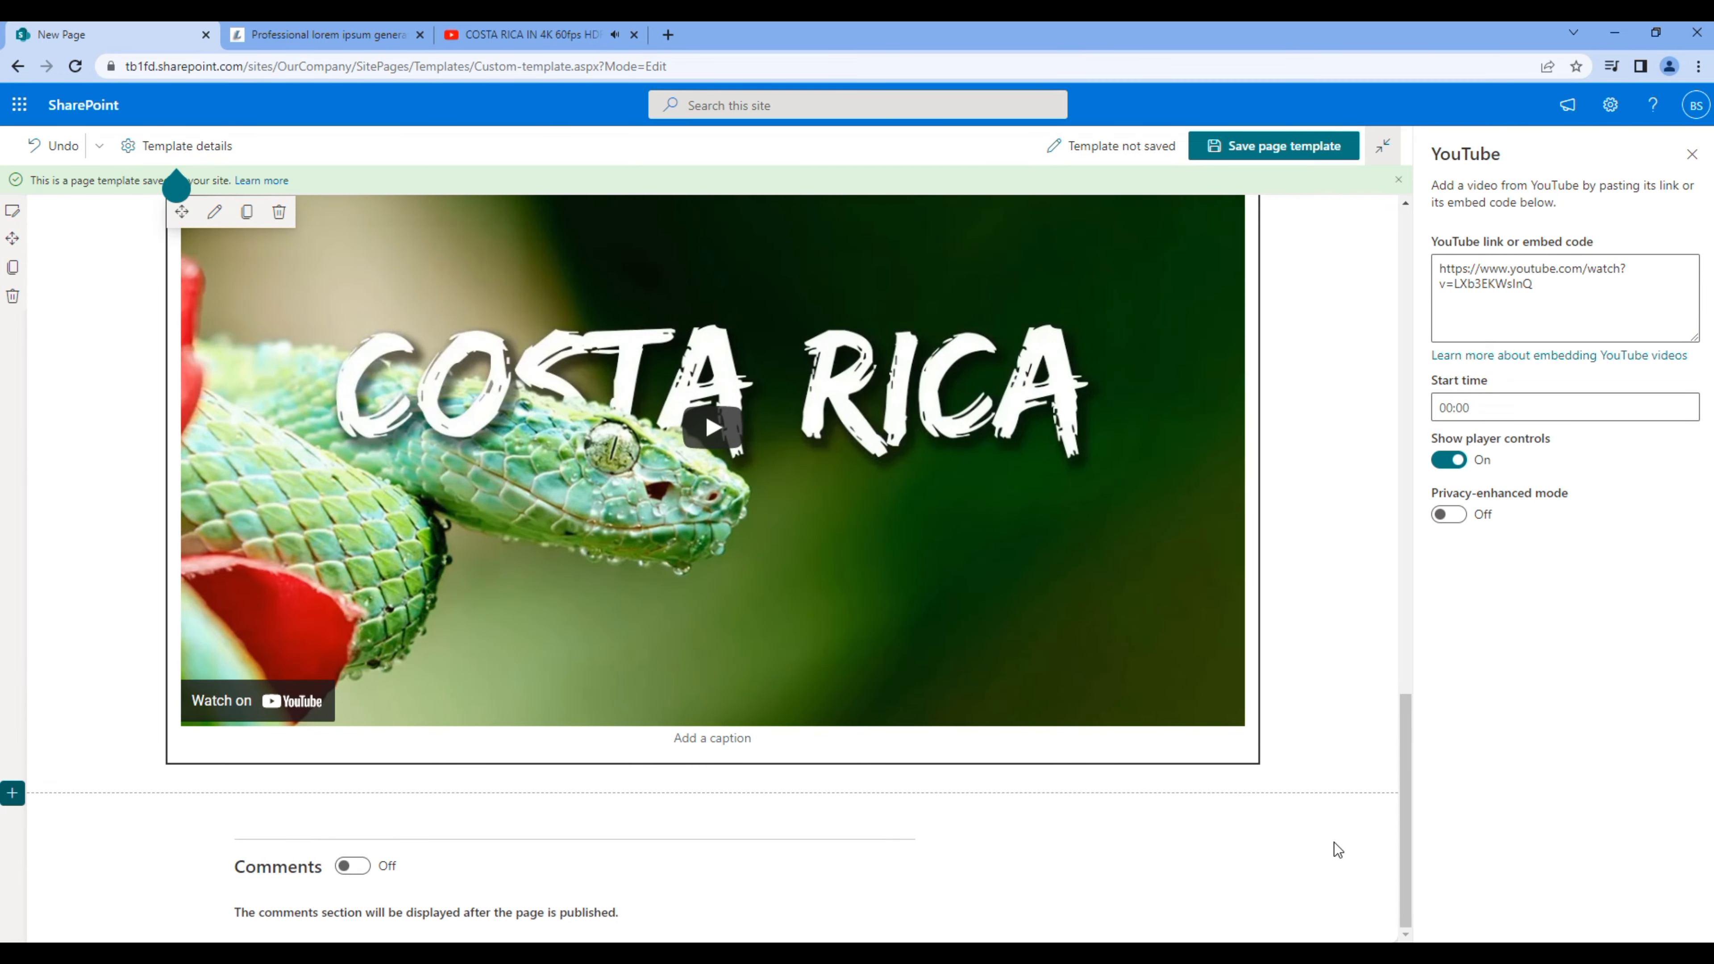
scroll(1334, 847, up, 15)
scroll(1335, 847, up, 2)
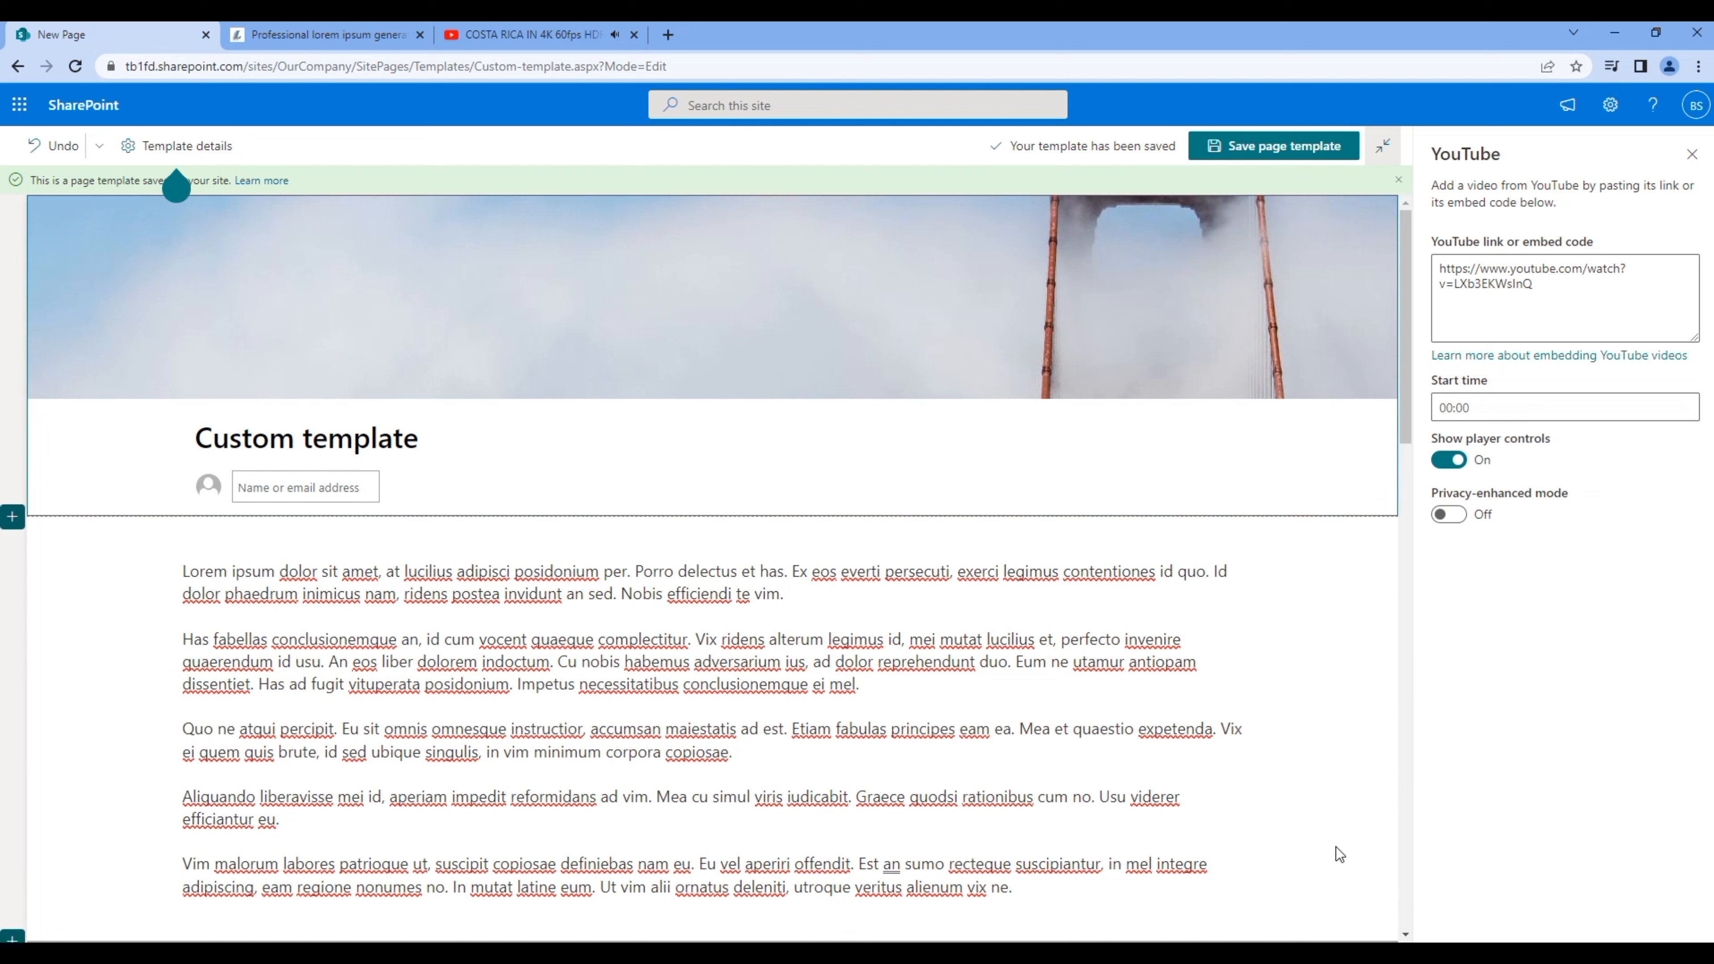
click(1296, 156)
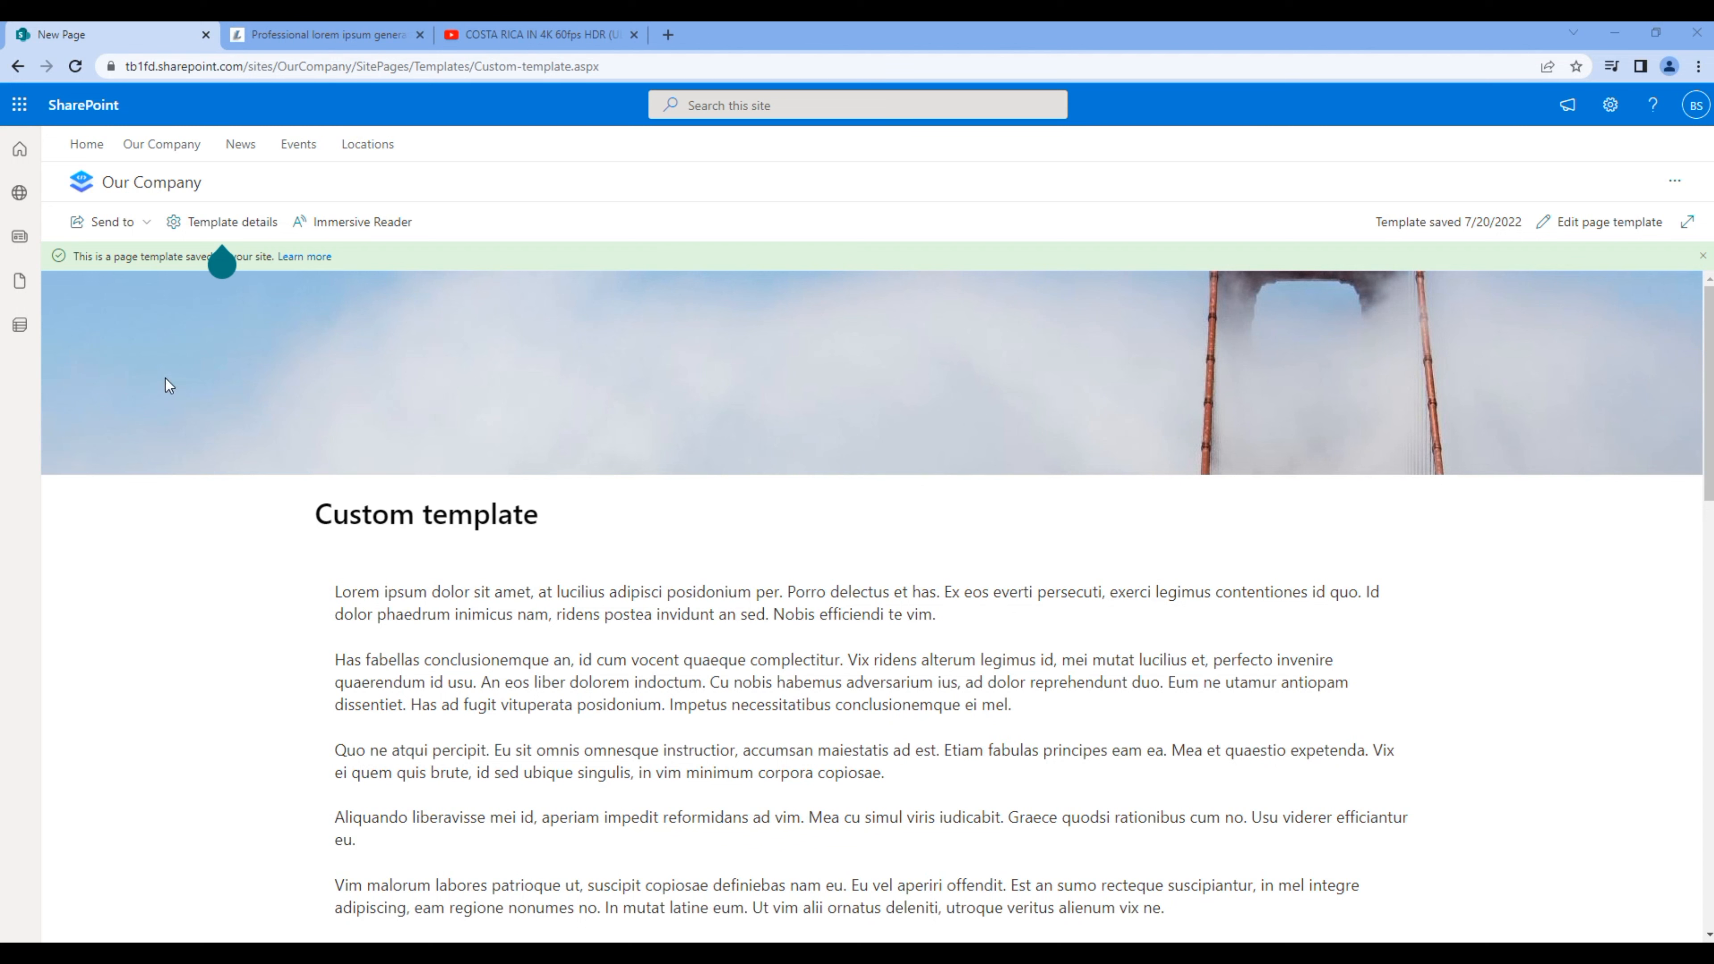
- Create a page on the Our Company site from the saved Custom template and title it "New starters"
click(180, 144)
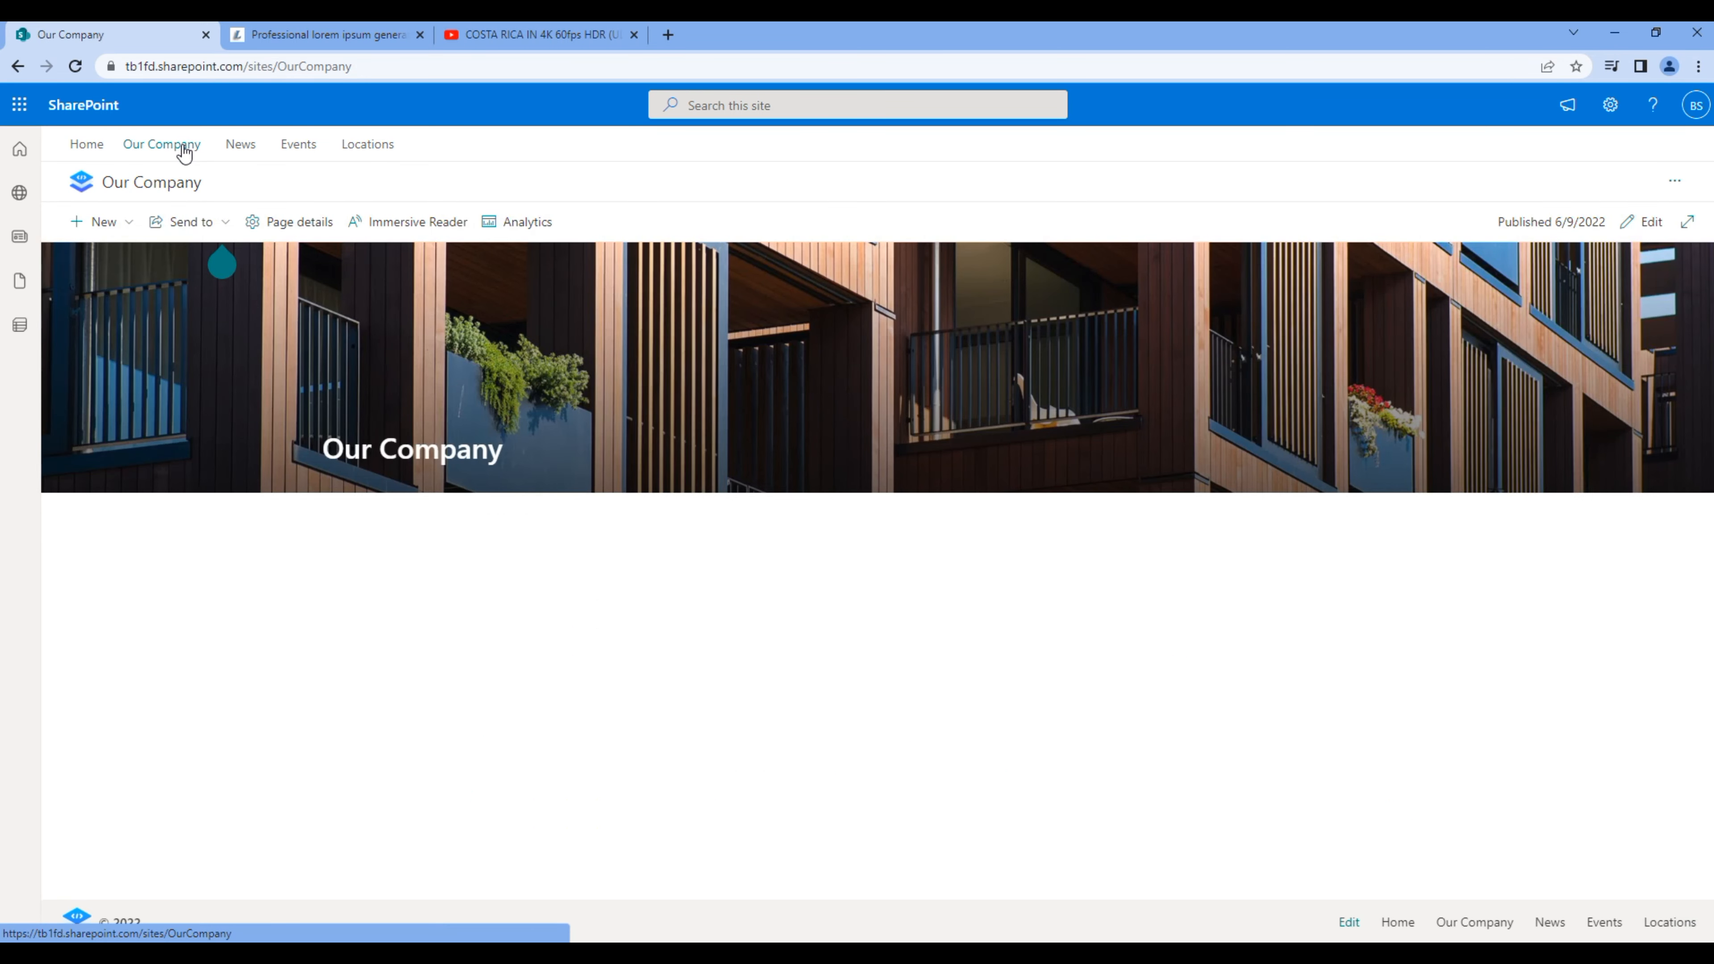
click(103, 223)
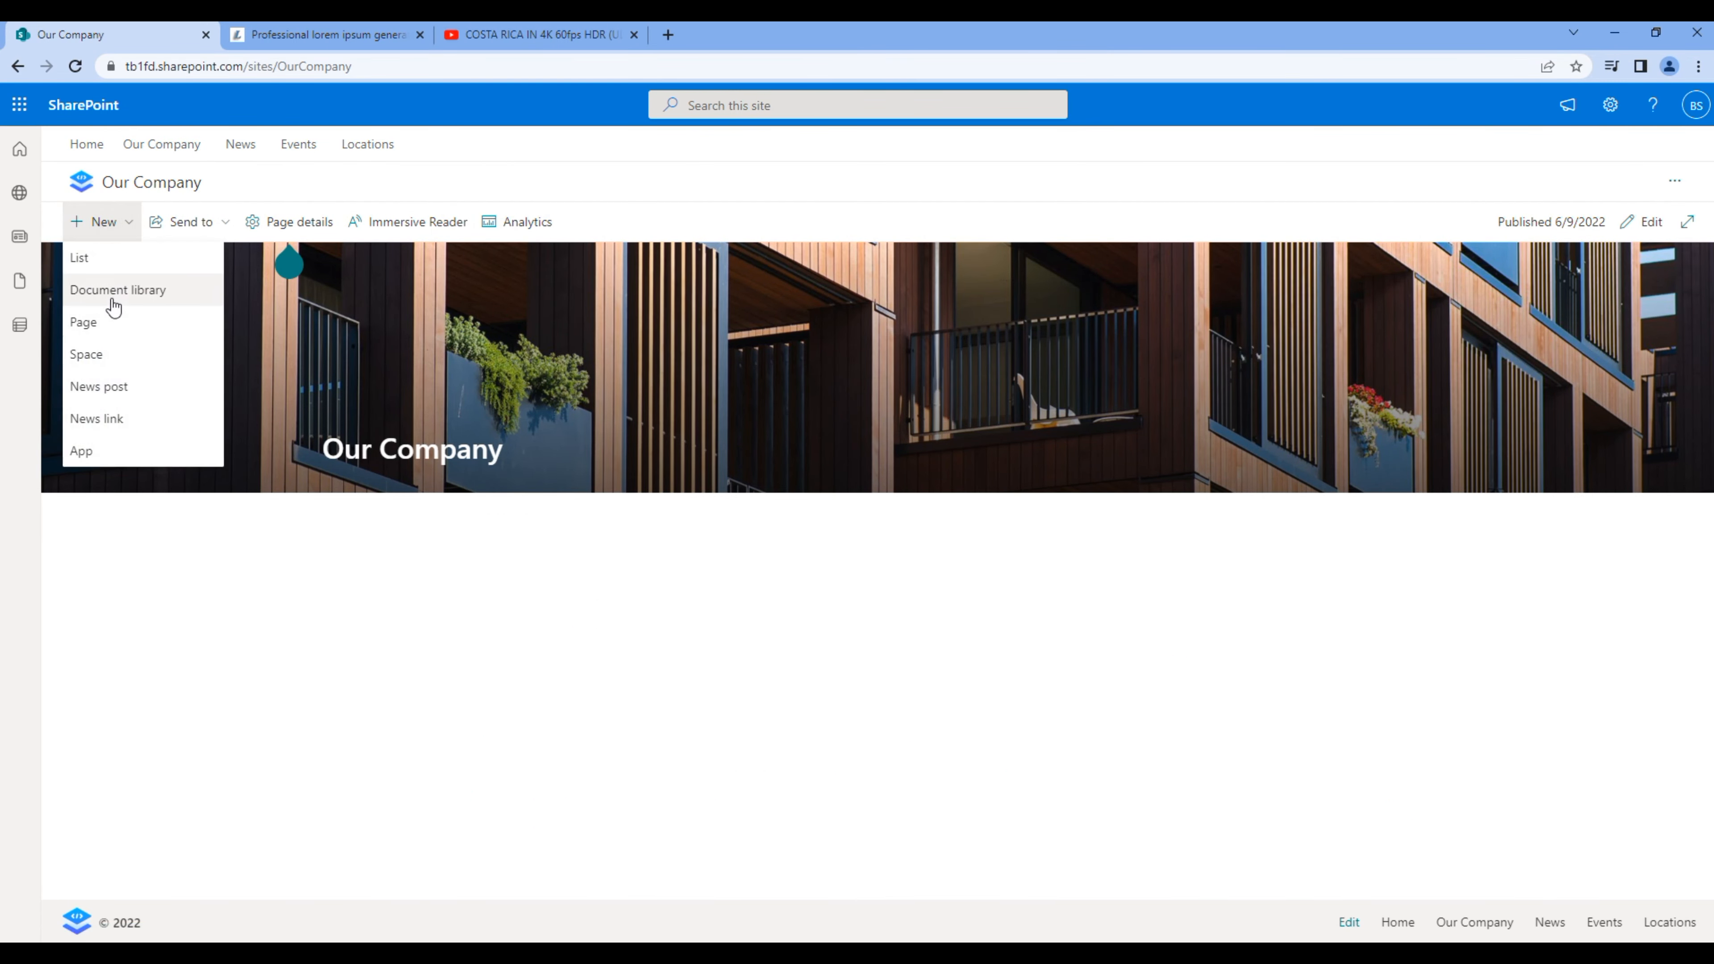
click(113, 324)
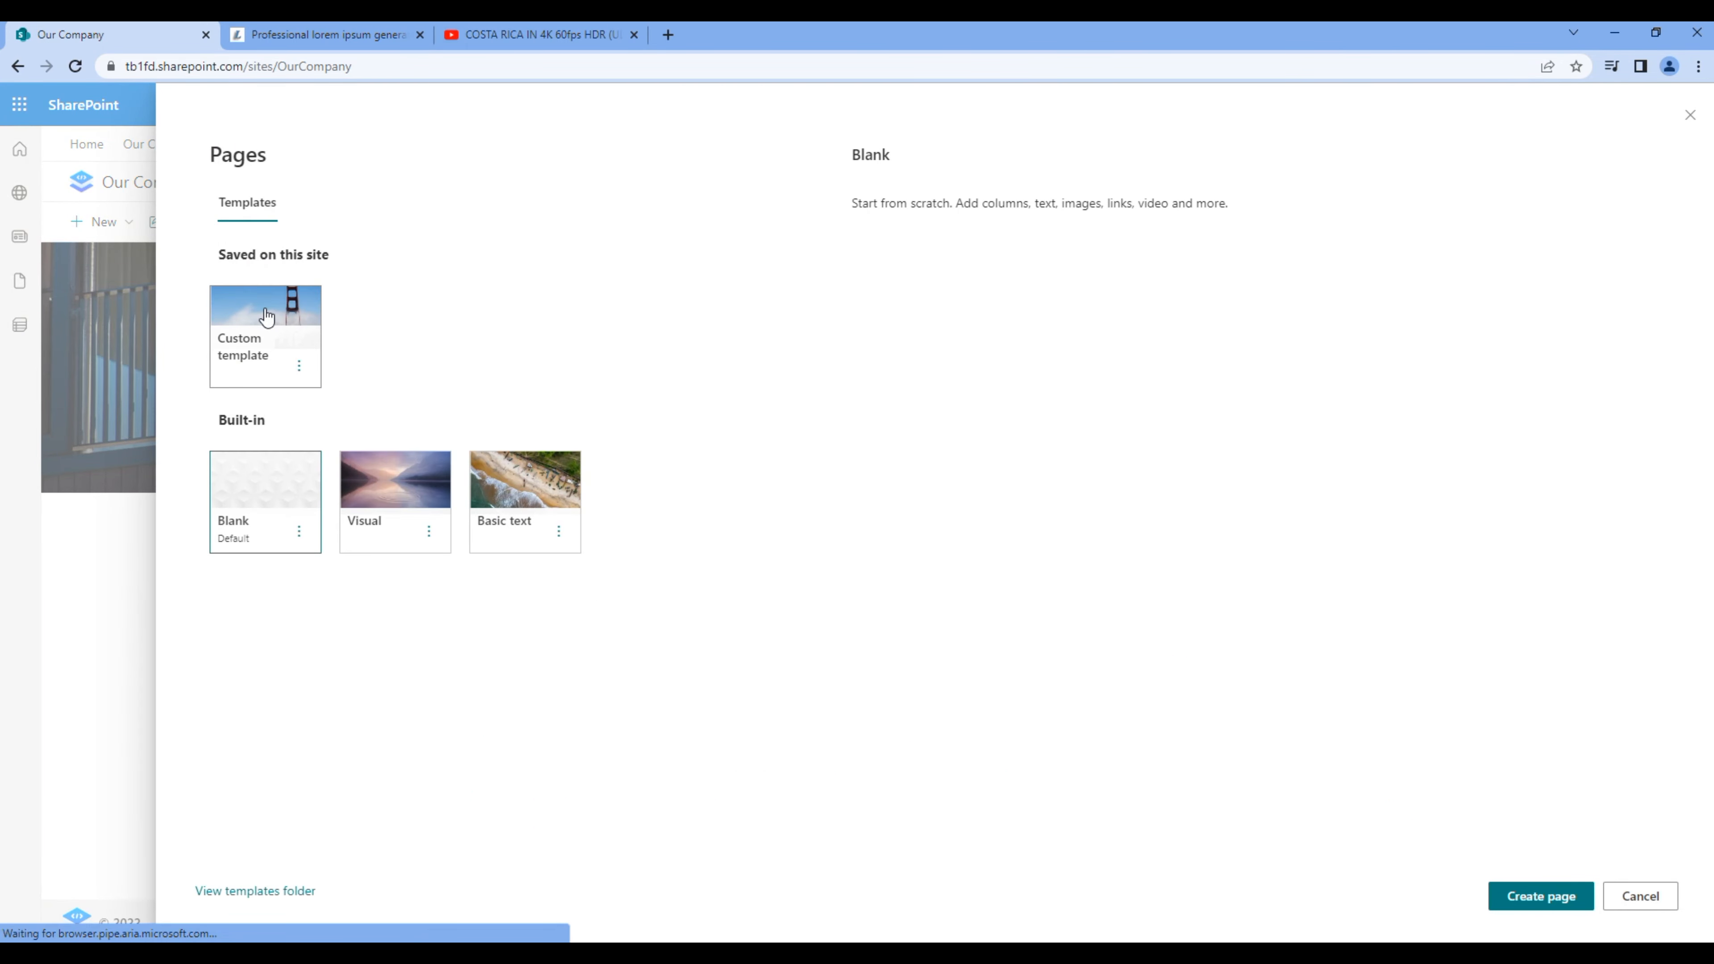
click(267, 314)
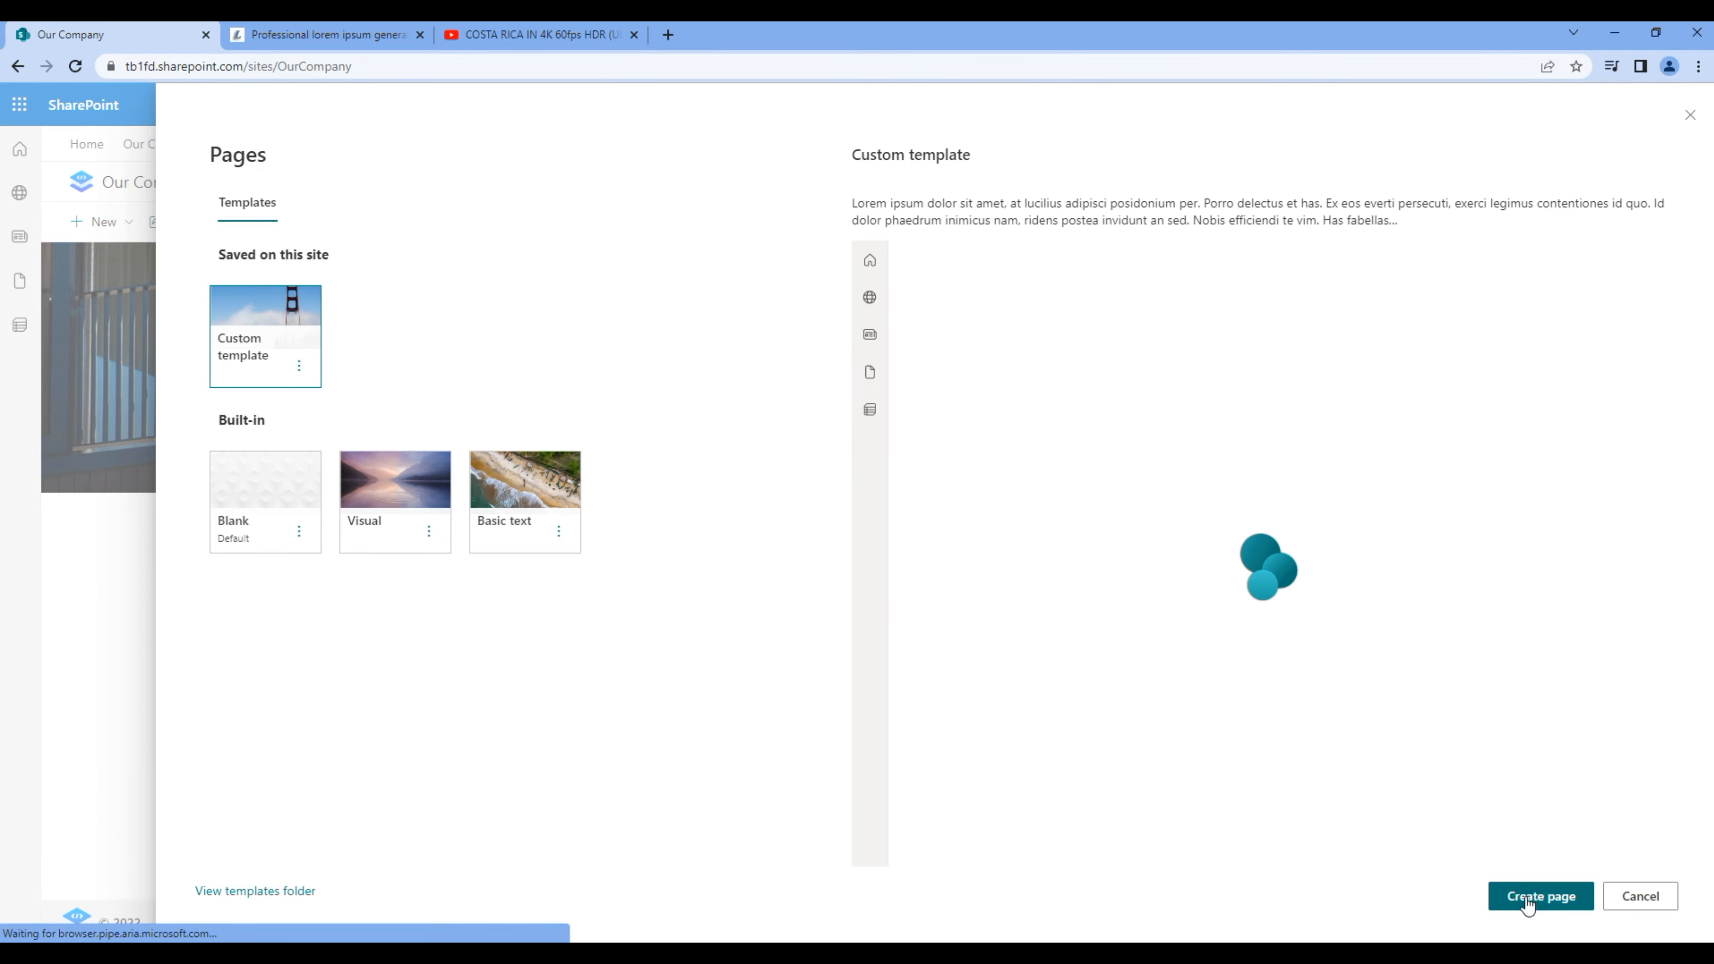
click(1543, 901)
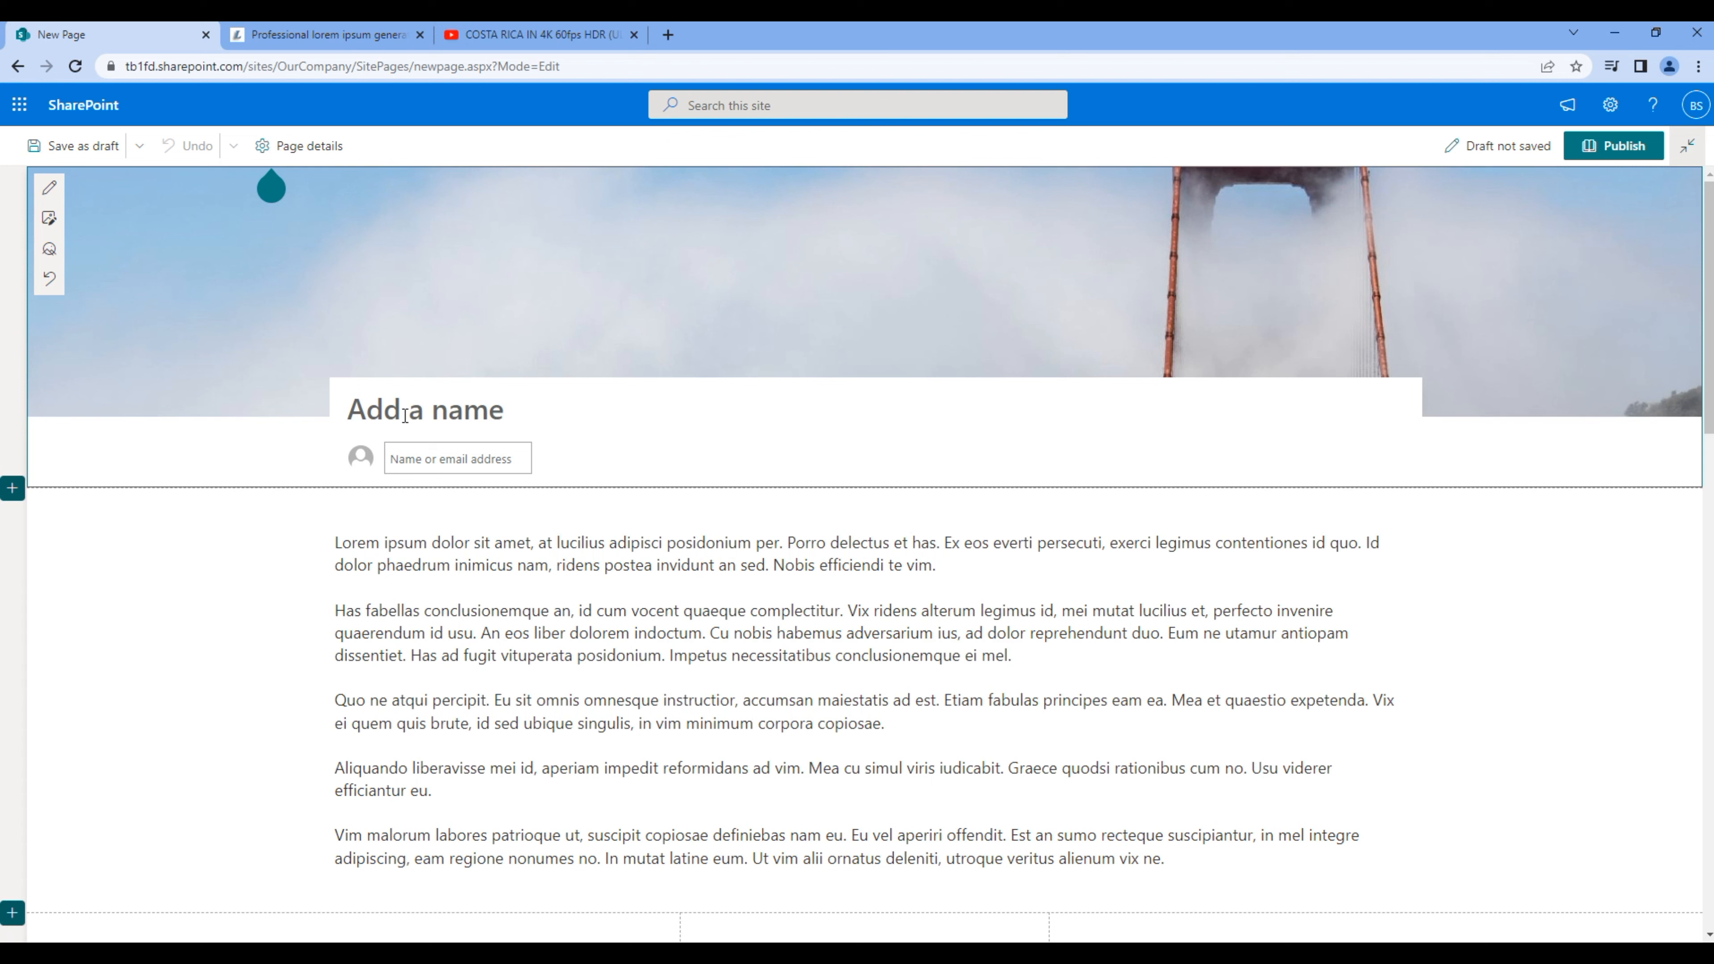
text(New starters)
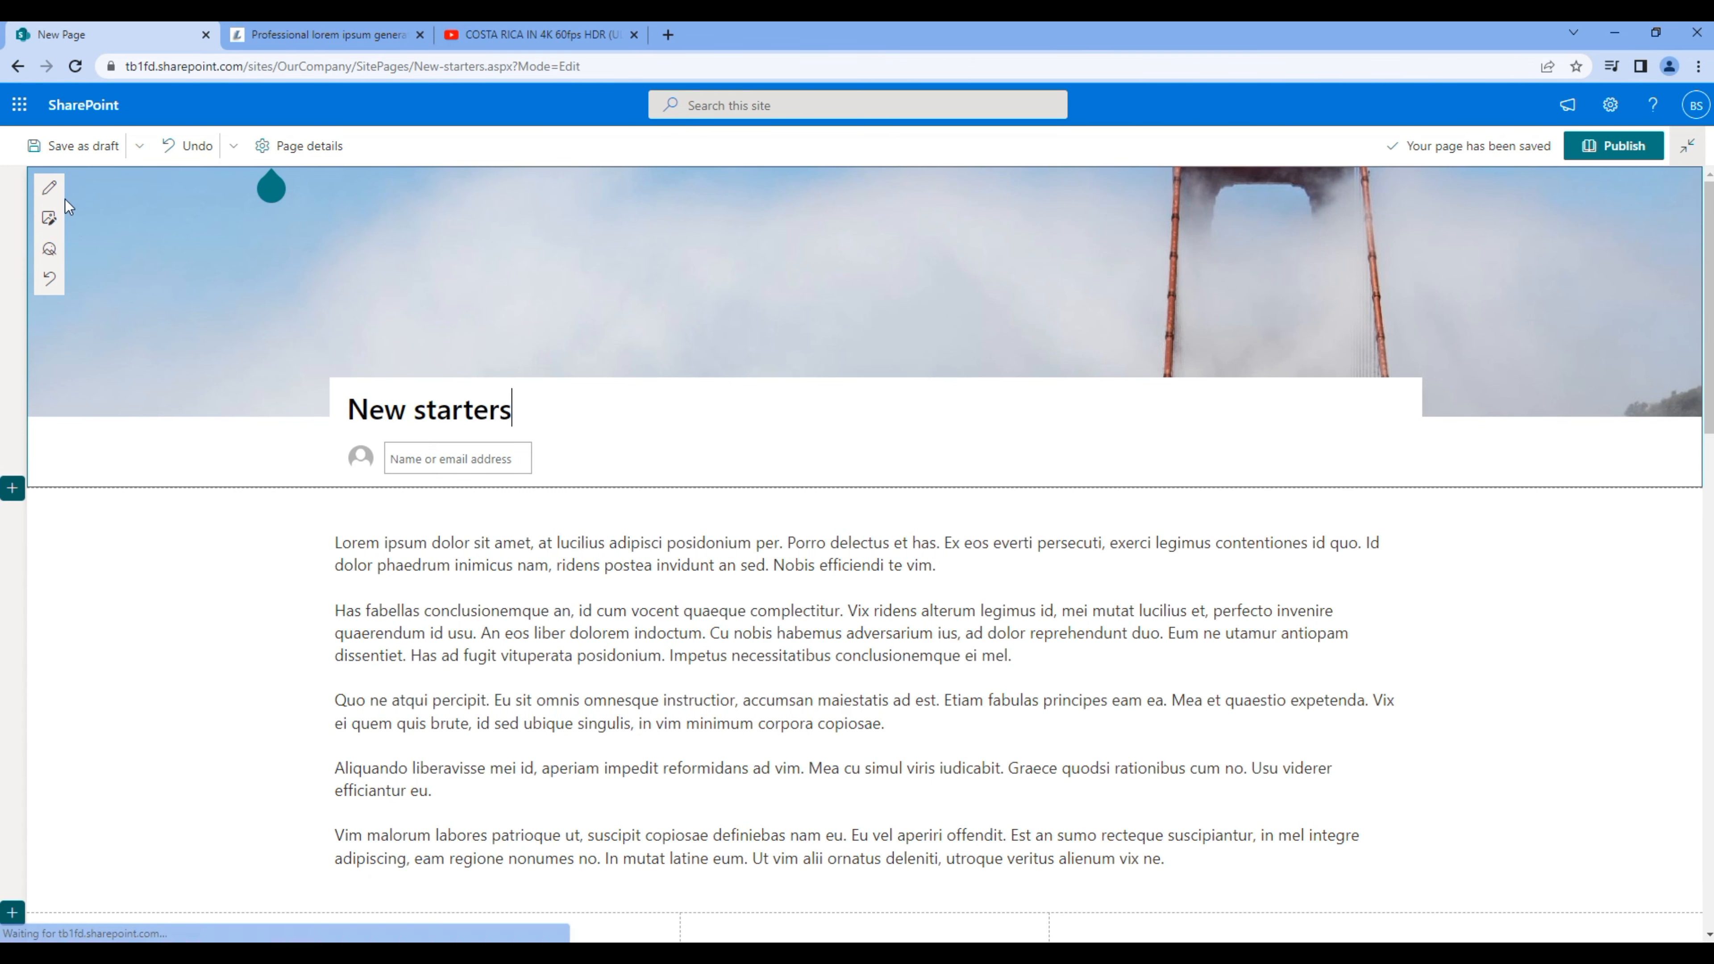
- Replace the New starters banner with the stock image of the man standing with crossed arms among stacked timber
click(48, 217)
click(205, 284)
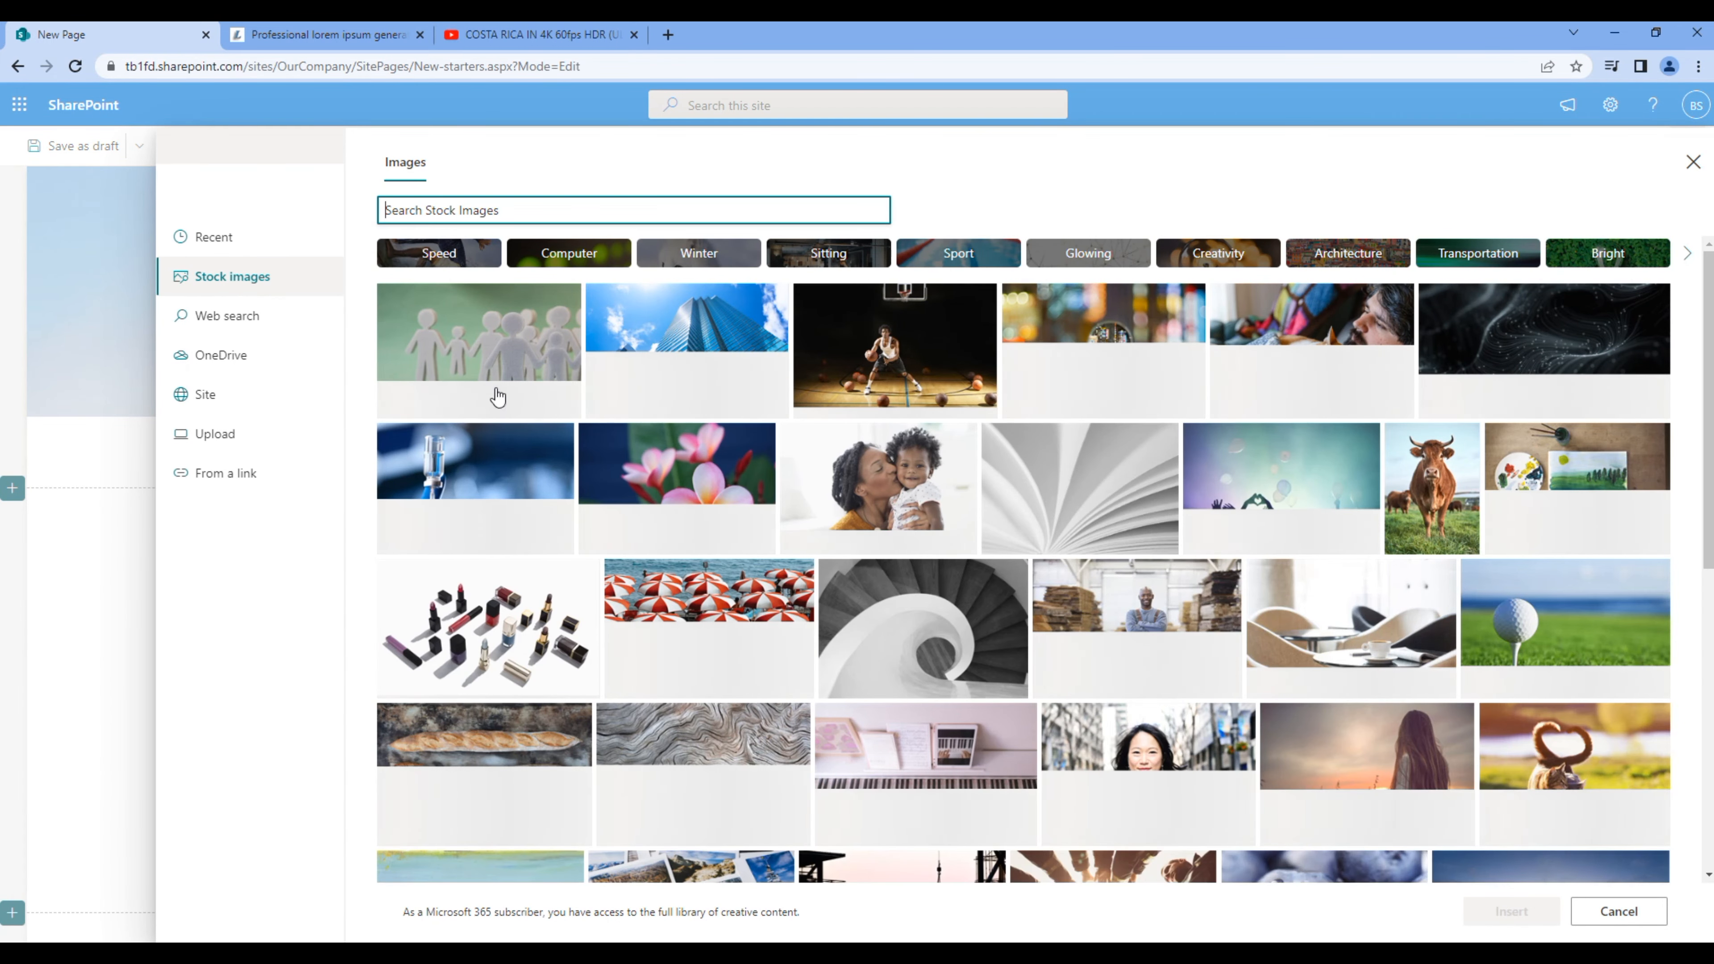
click(1137, 628)
click(1511, 912)
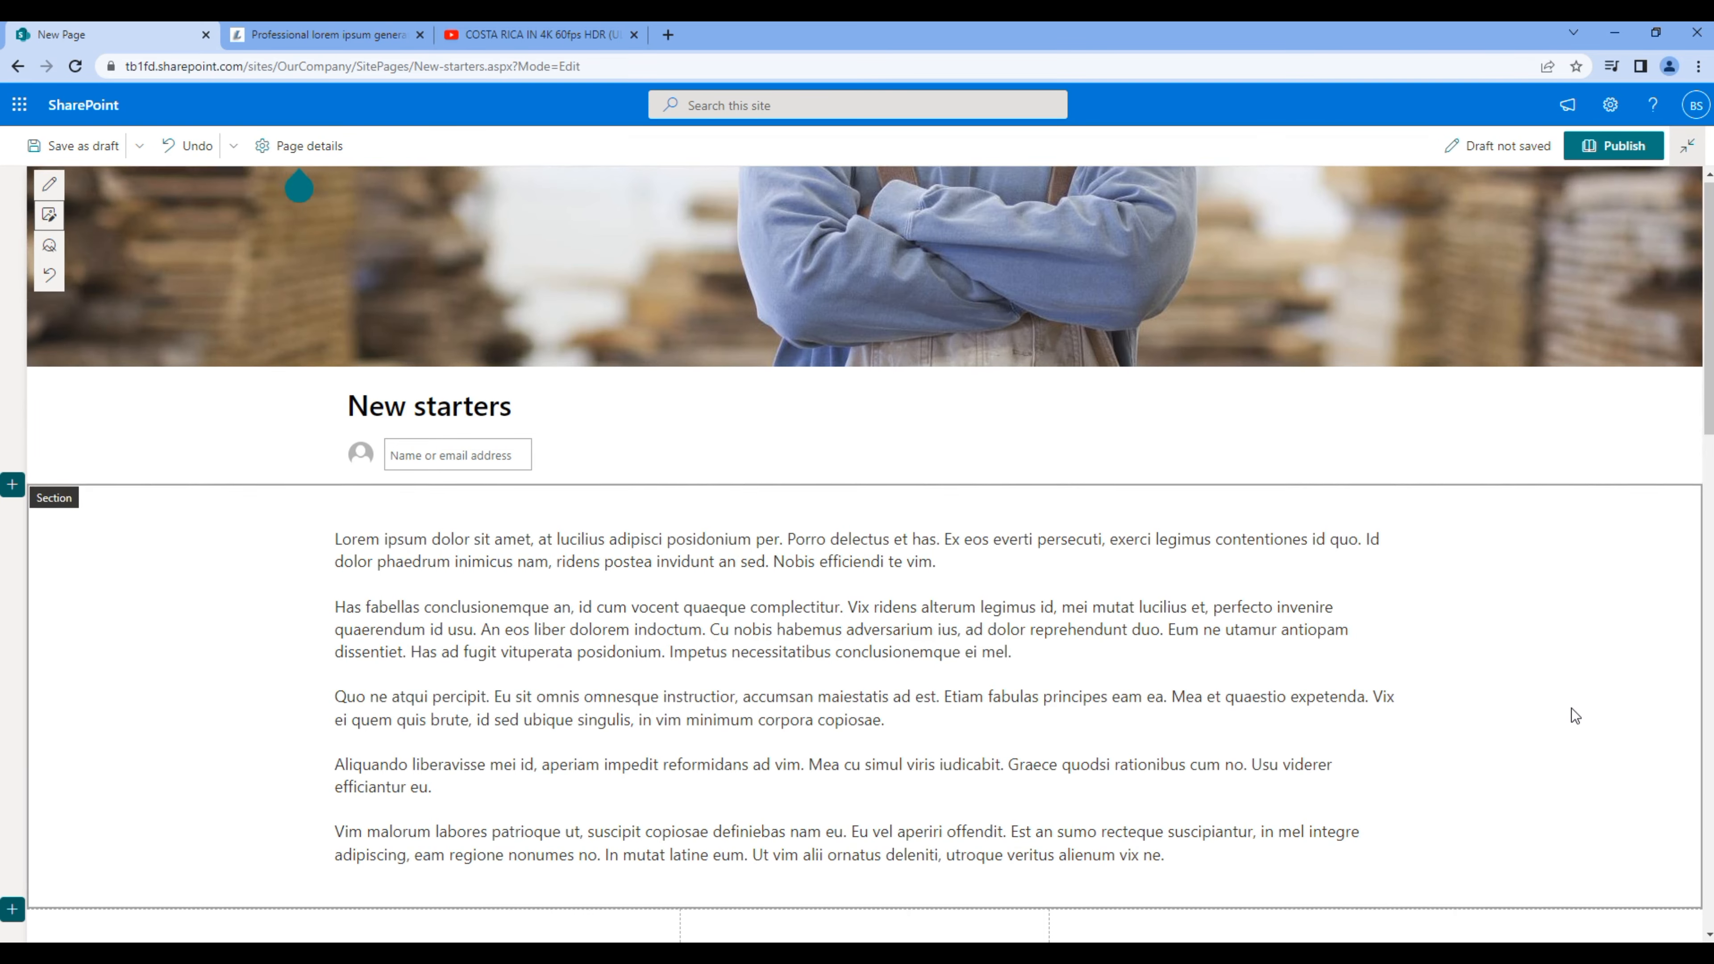
- Review the New starters page, publish it, and dismiss the page sharing suggestions
scroll(1571, 709, down, 10)
scroll(1571, 709, down, 10)
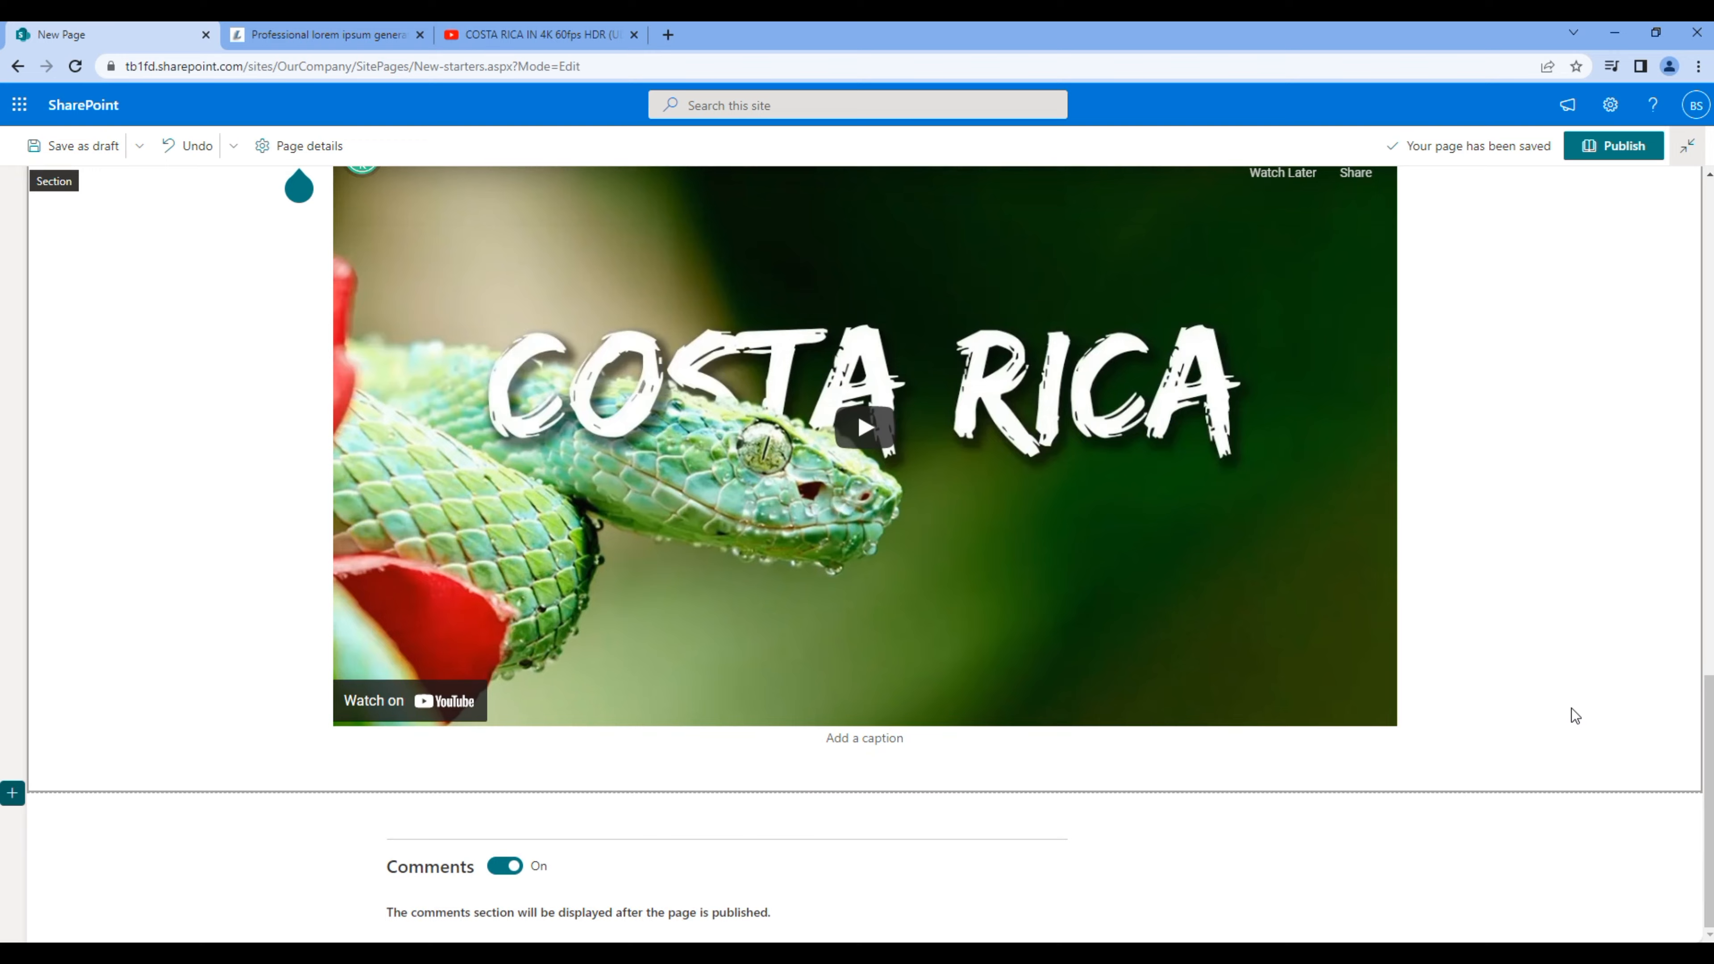
scroll(1570, 709, up, 15)
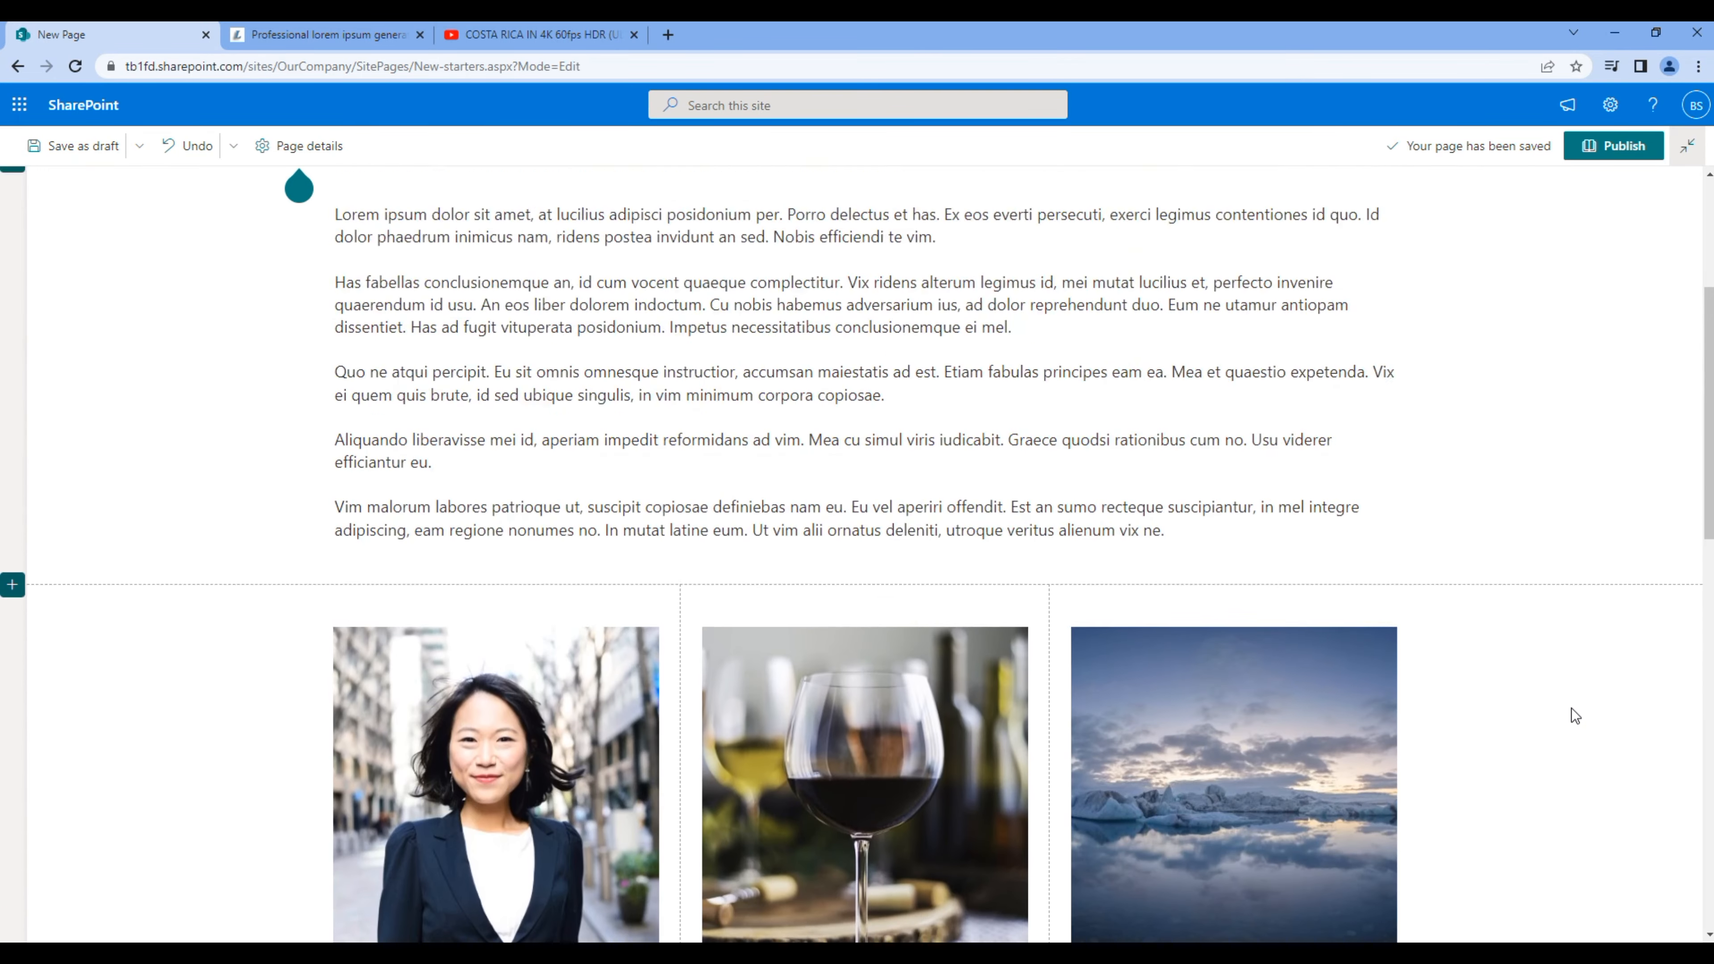
scroll(1571, 709, up, 5)
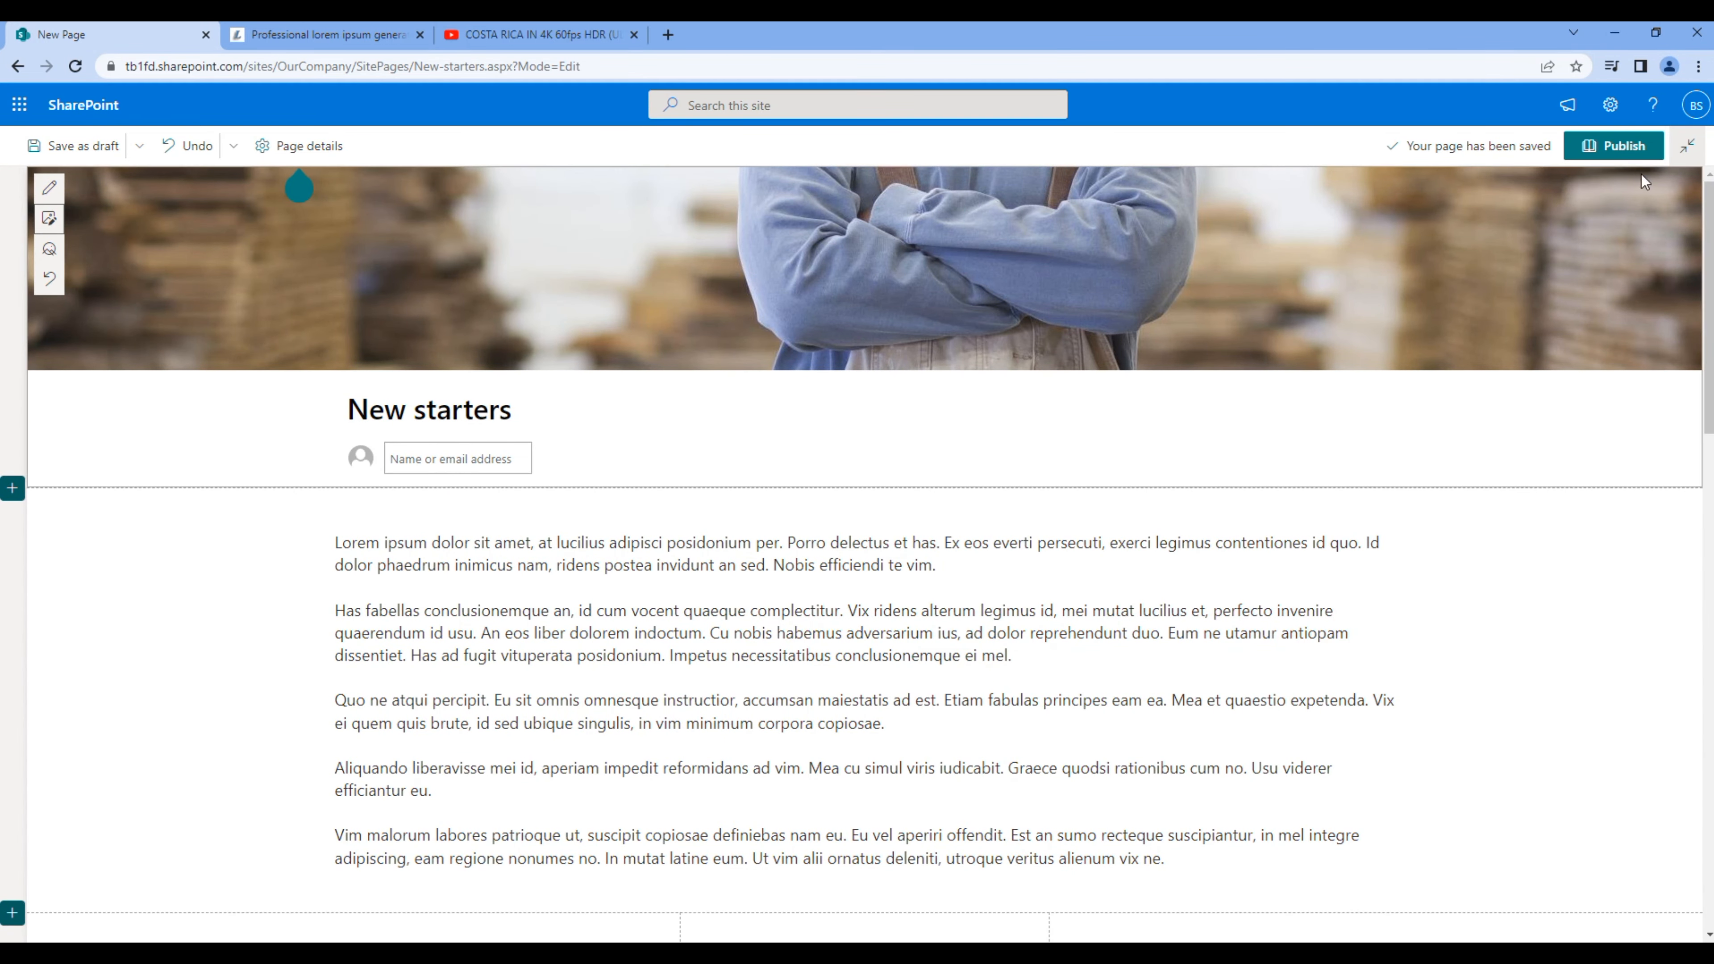
click(1616, 146)
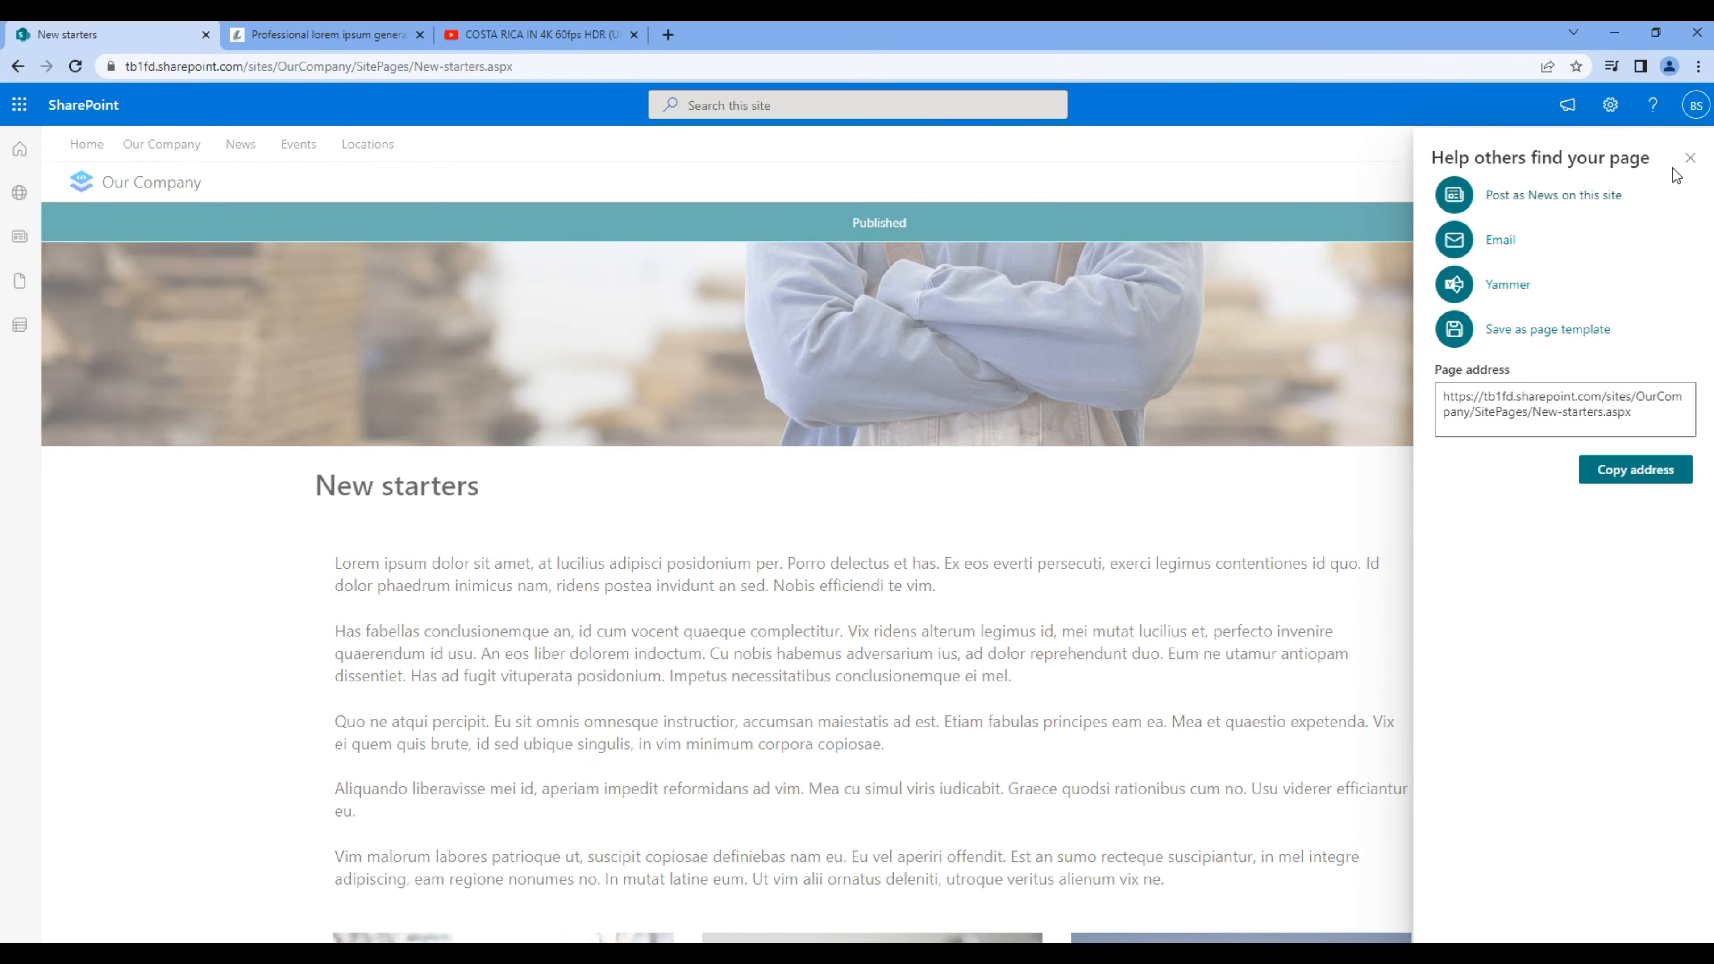
click(1681, 158)
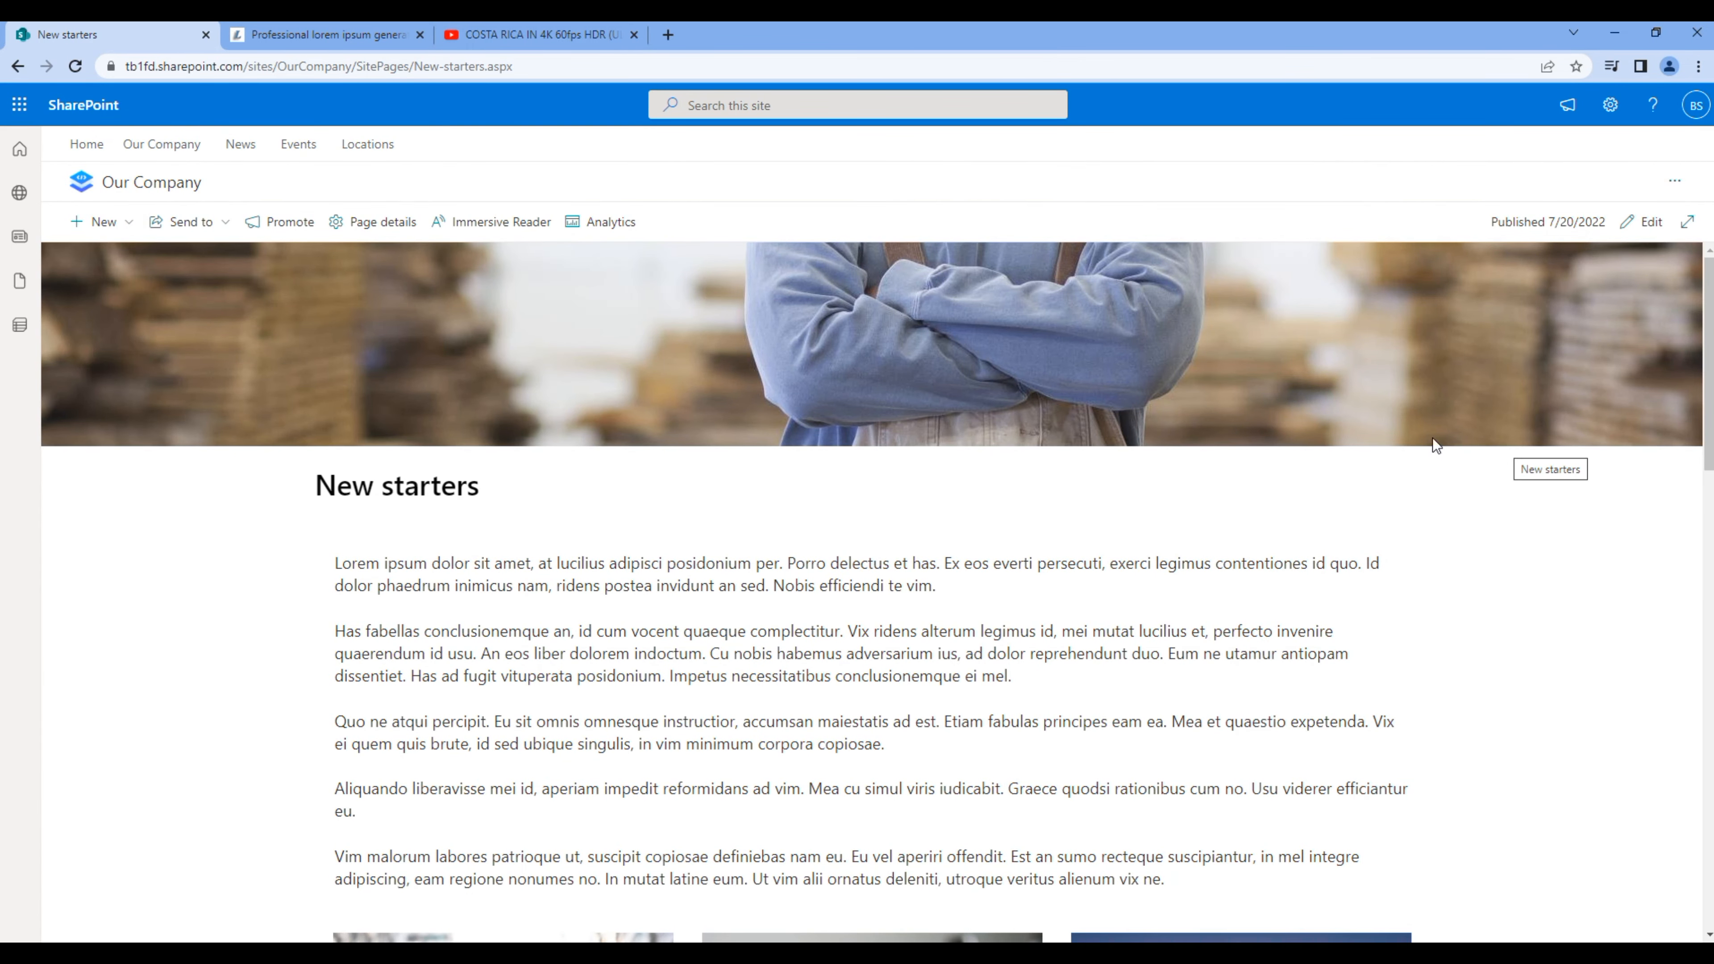
- Create another page from the saved Custom template and title it "CEO's blog"
click(109, 226)
click(106, 257)
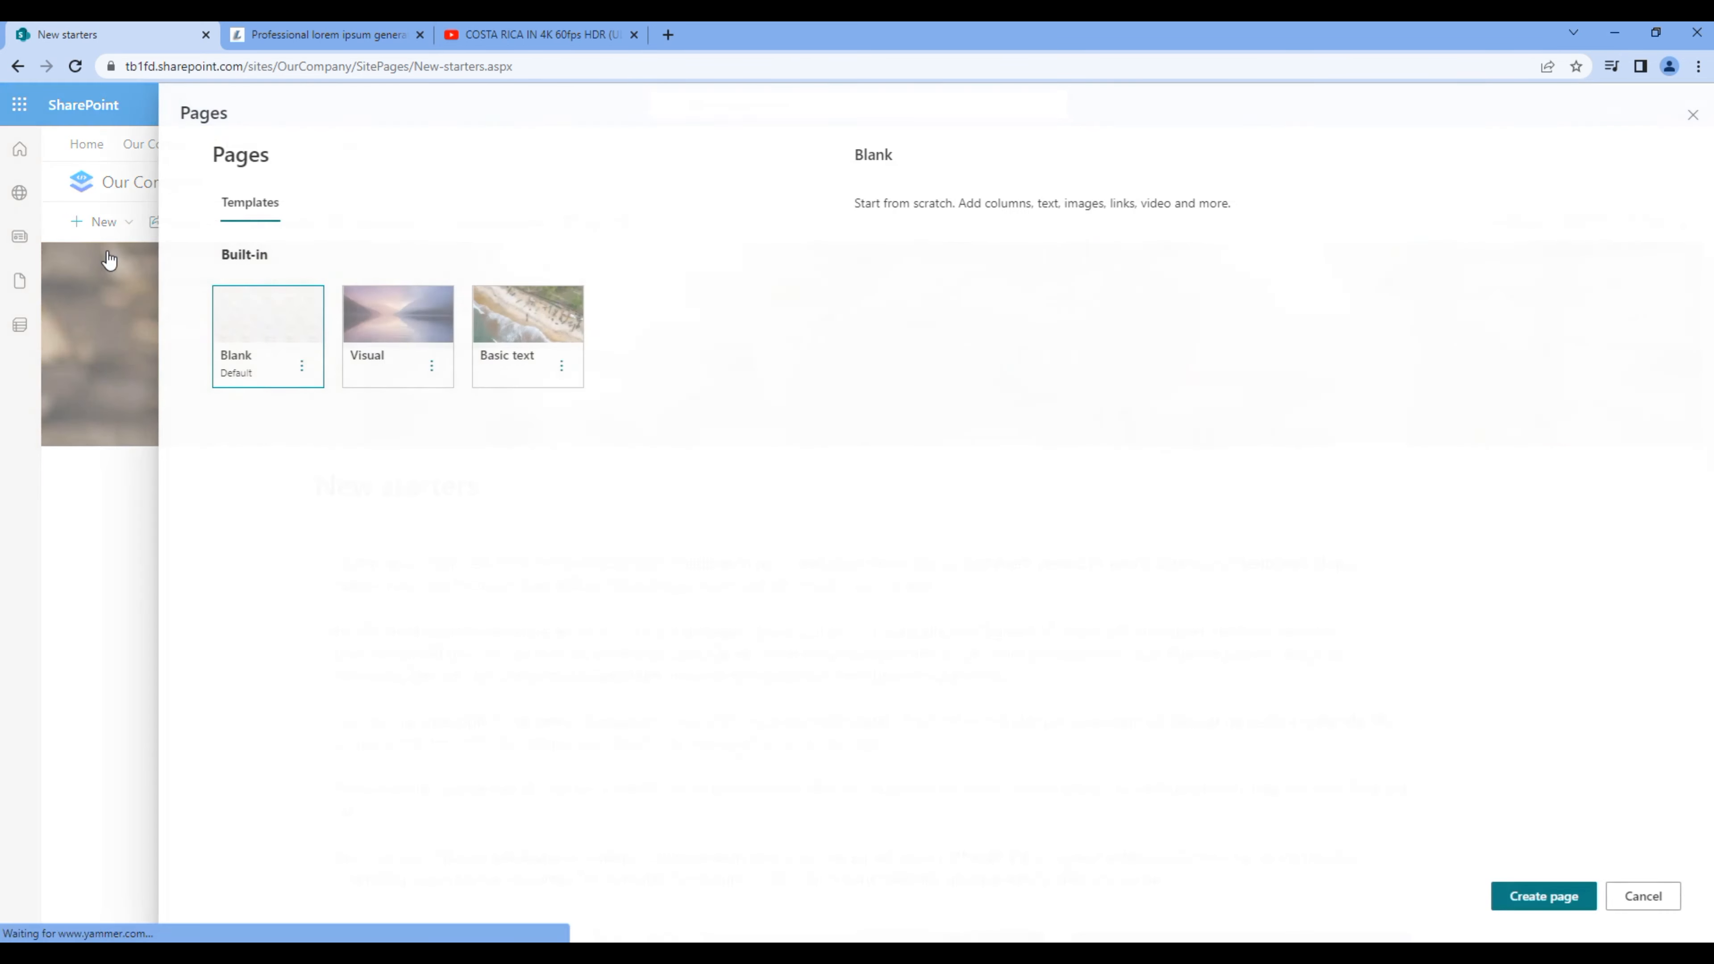
click(241, 337)
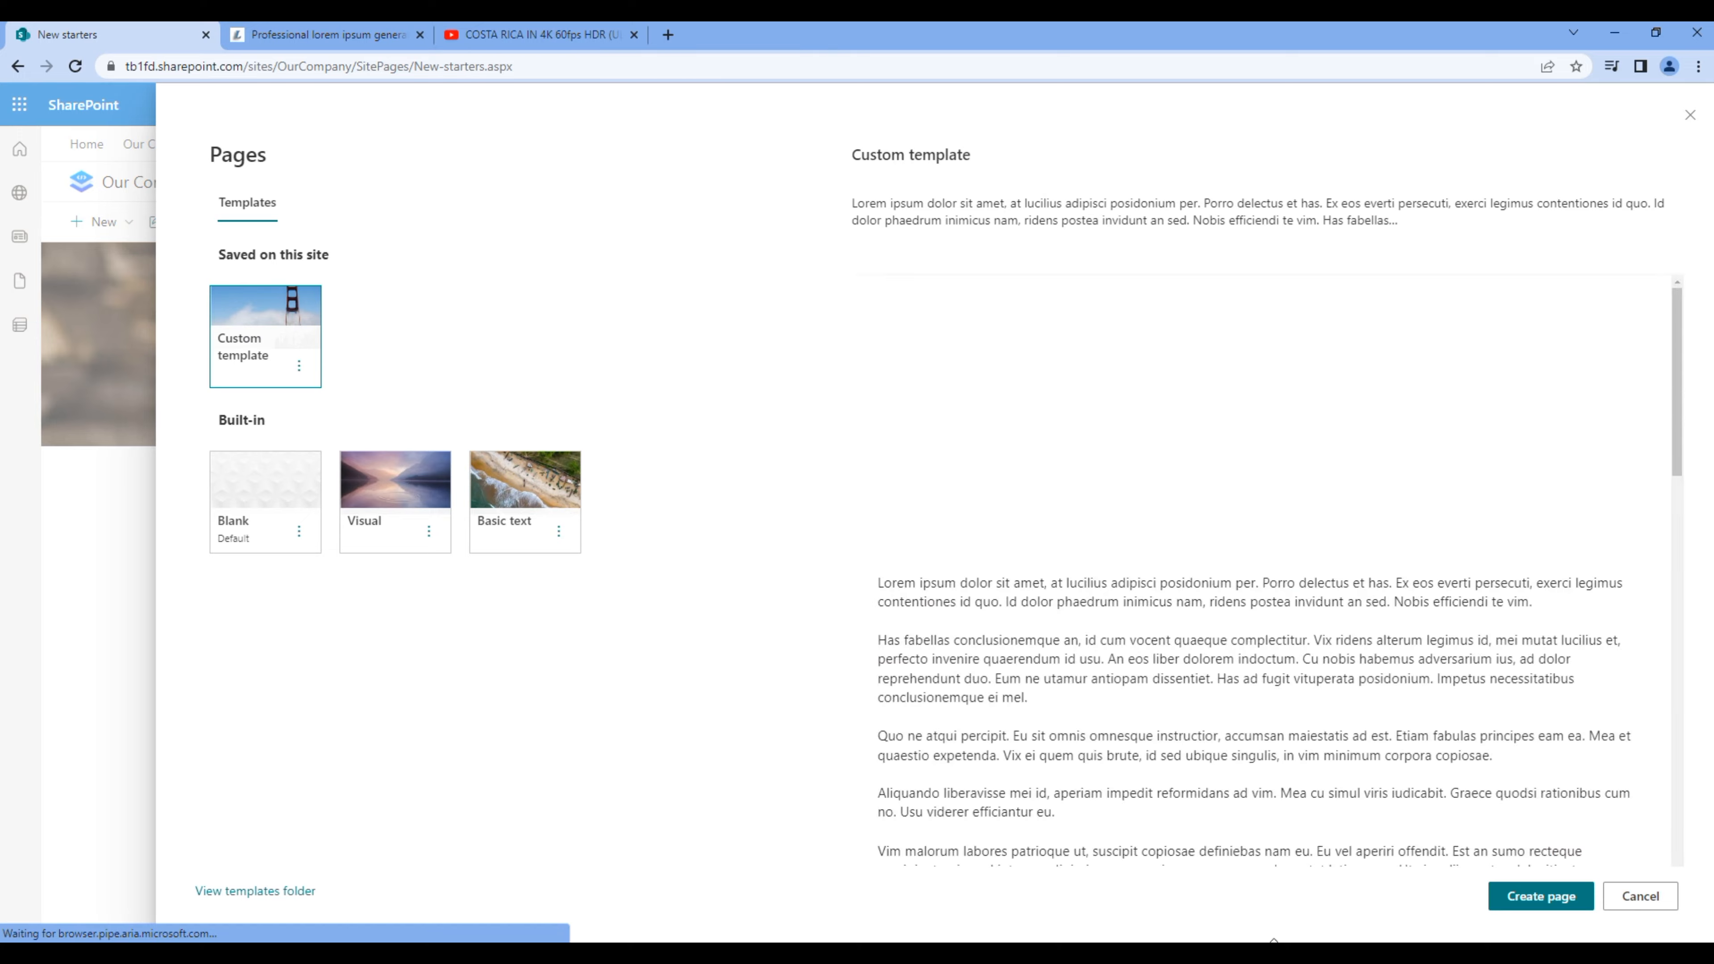
click(1537, 898)
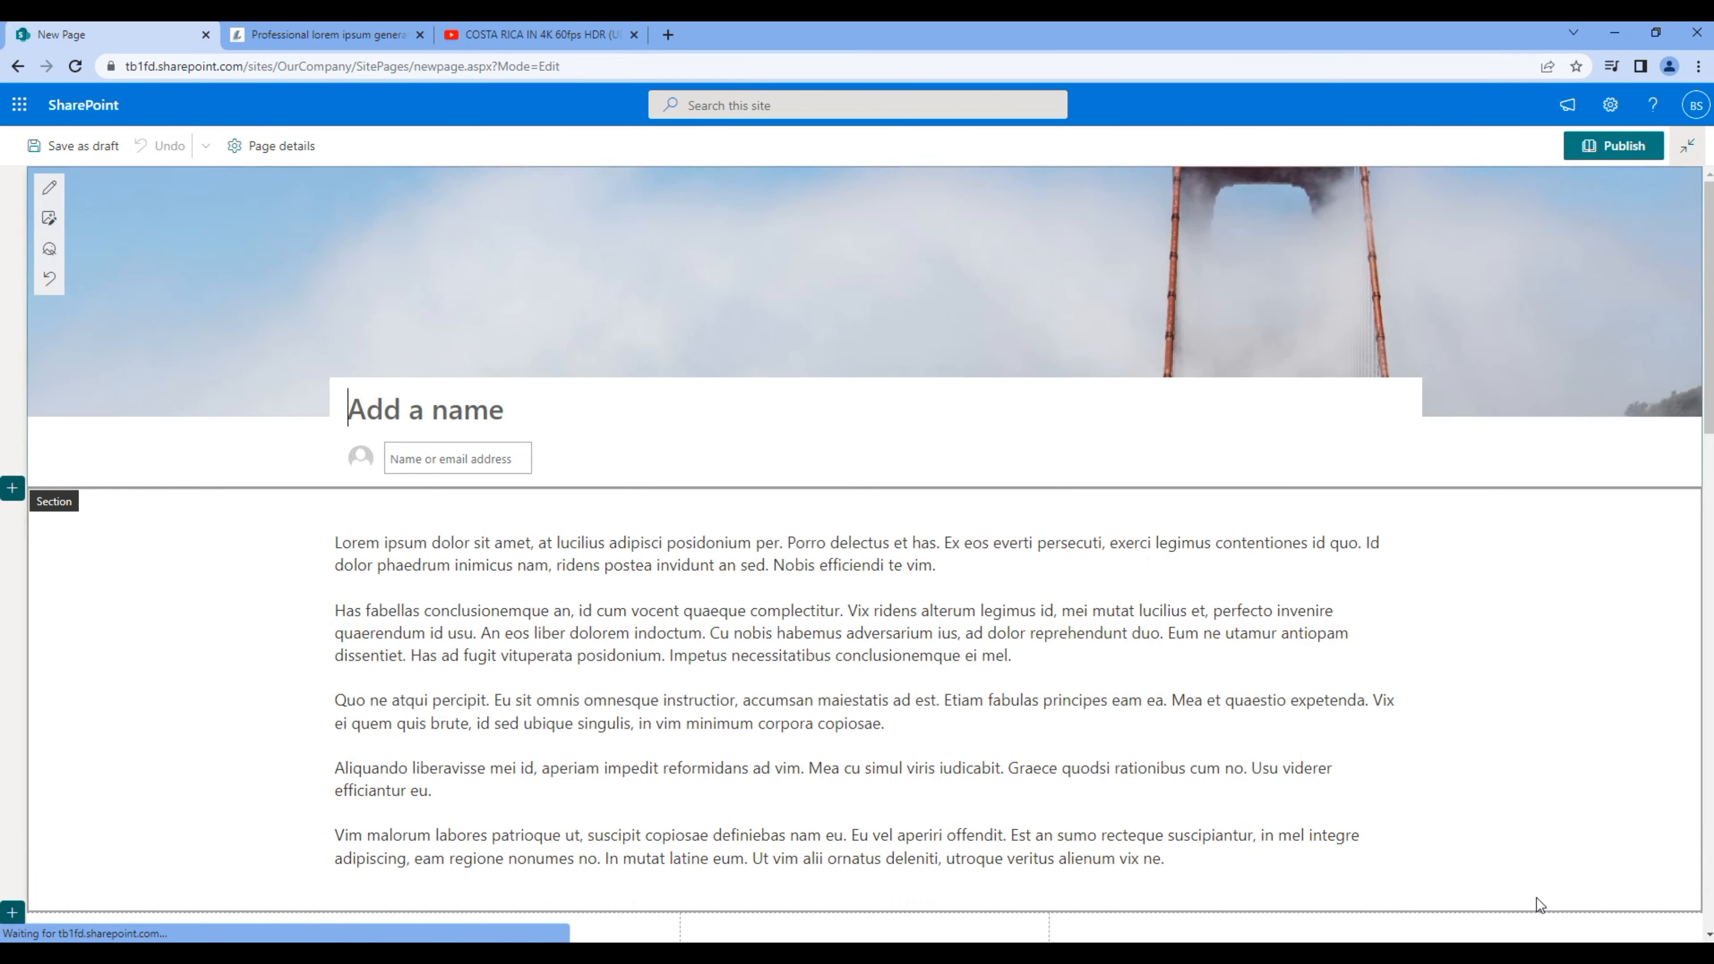
text(CEO's blog)
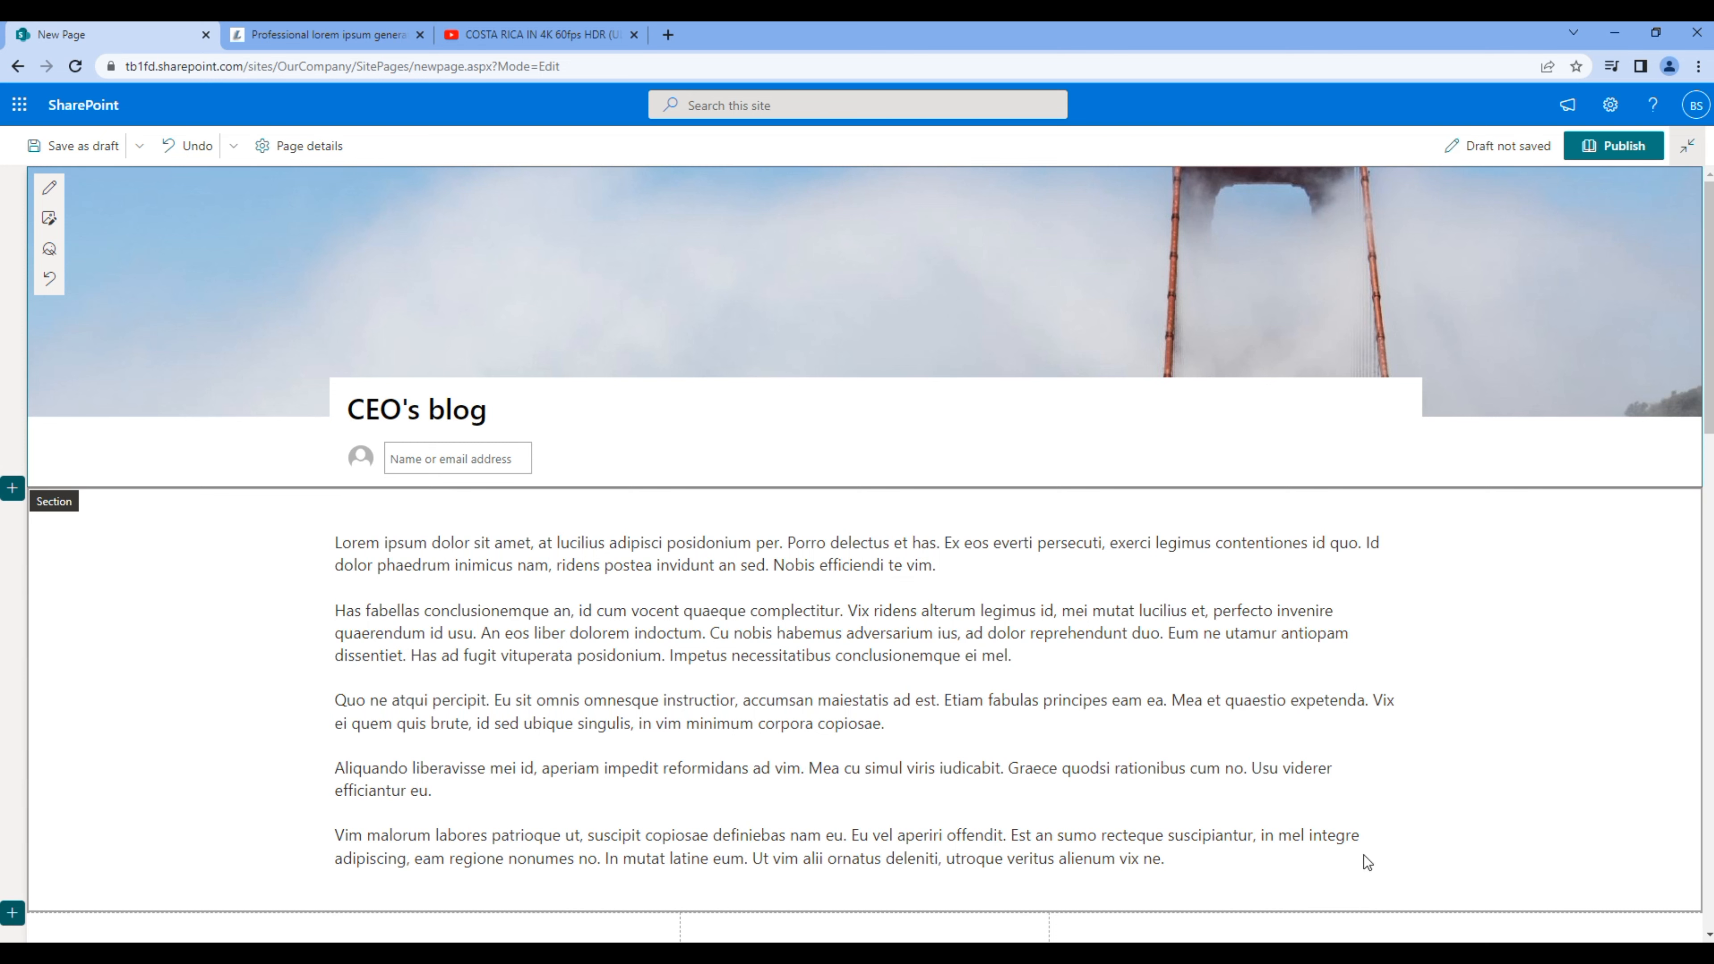
- Replace the CEO's blog banner with the stock image of scattered landscape photo prints and publish the page
click(308, 437)
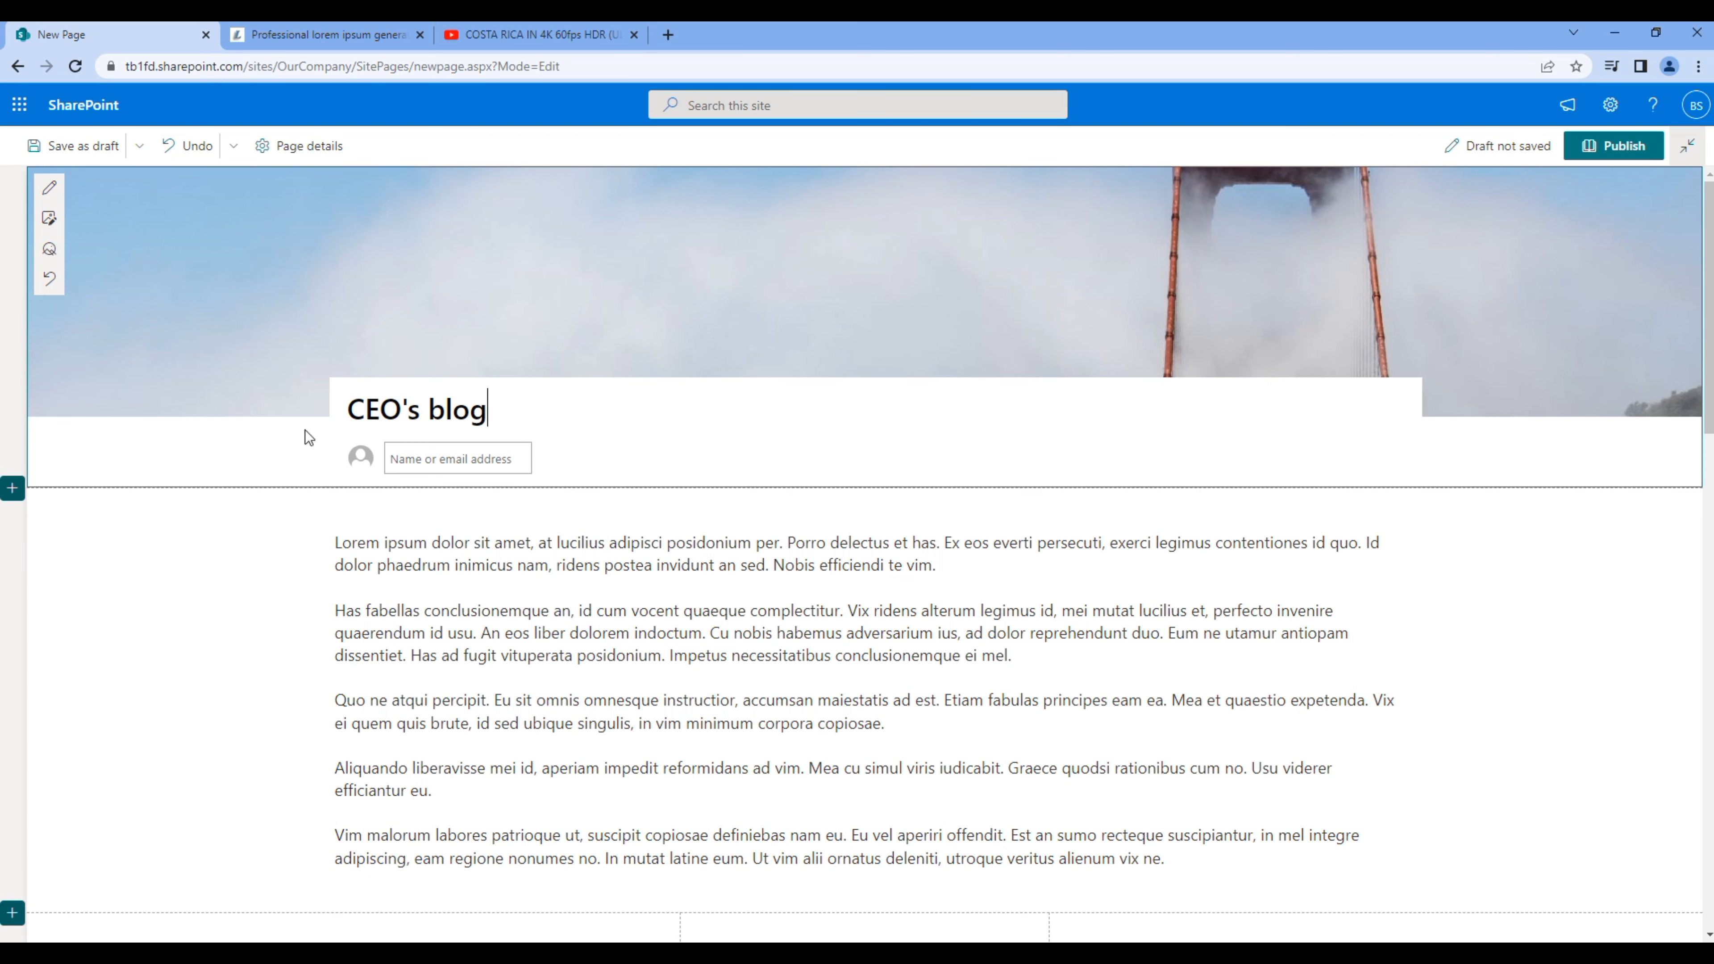
click(49, 217)
click(214, 276)
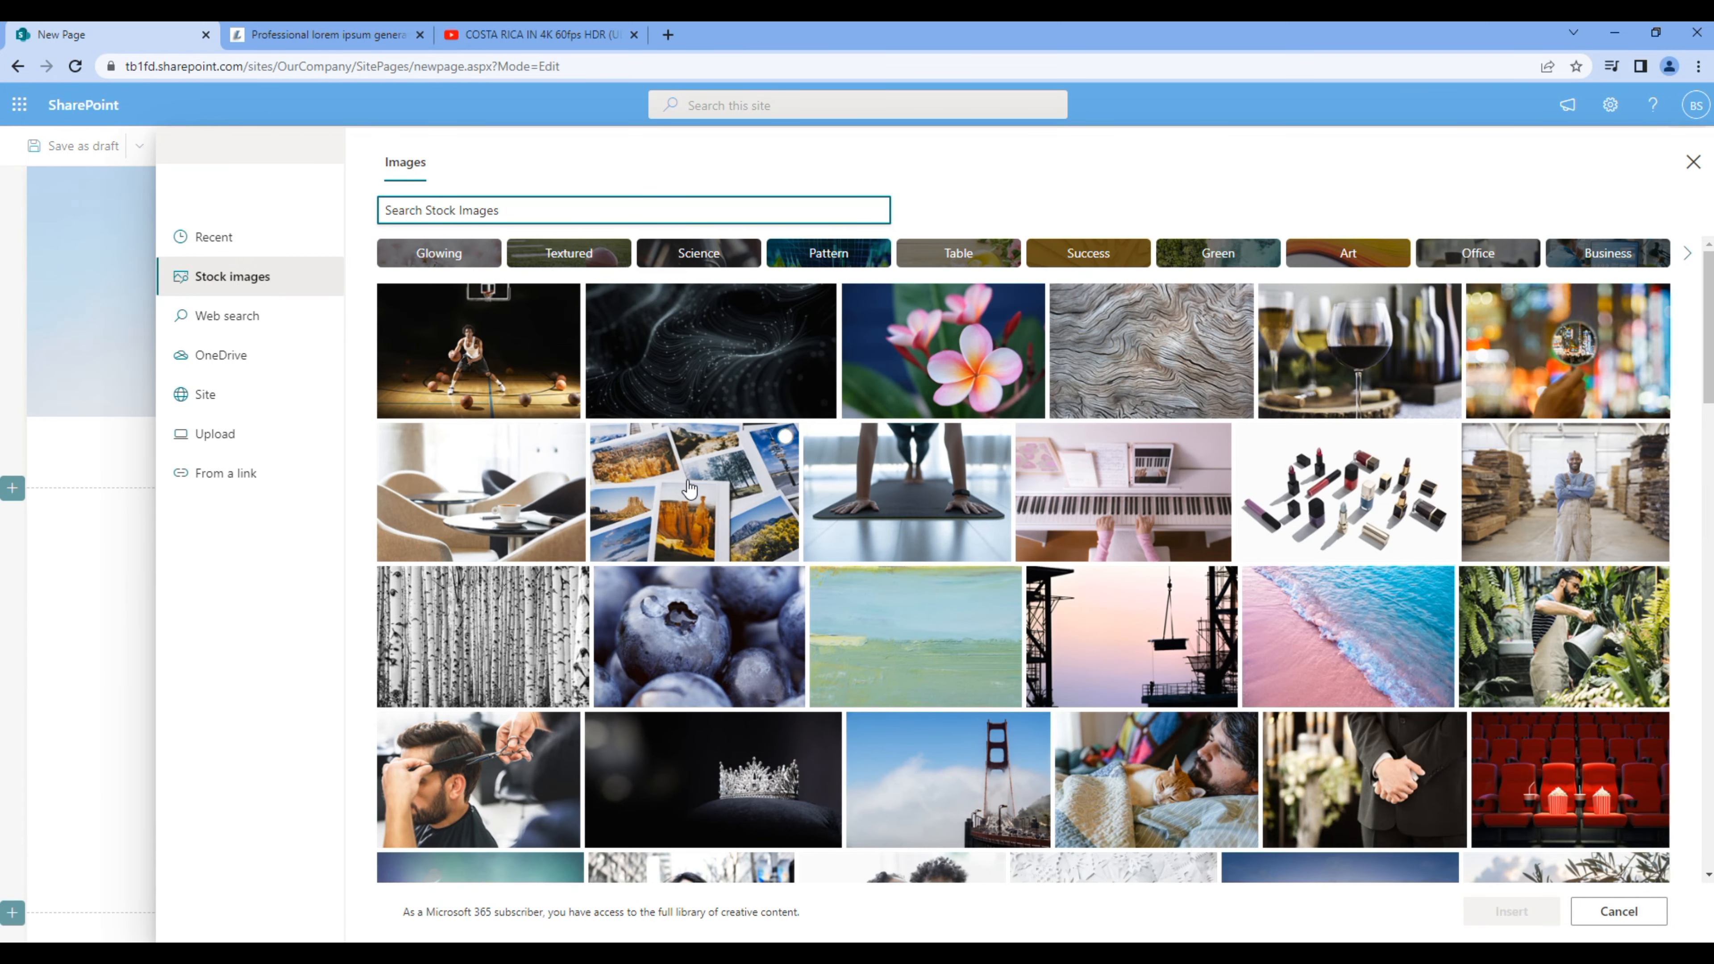
click(688, 487)
click(1503, 905)
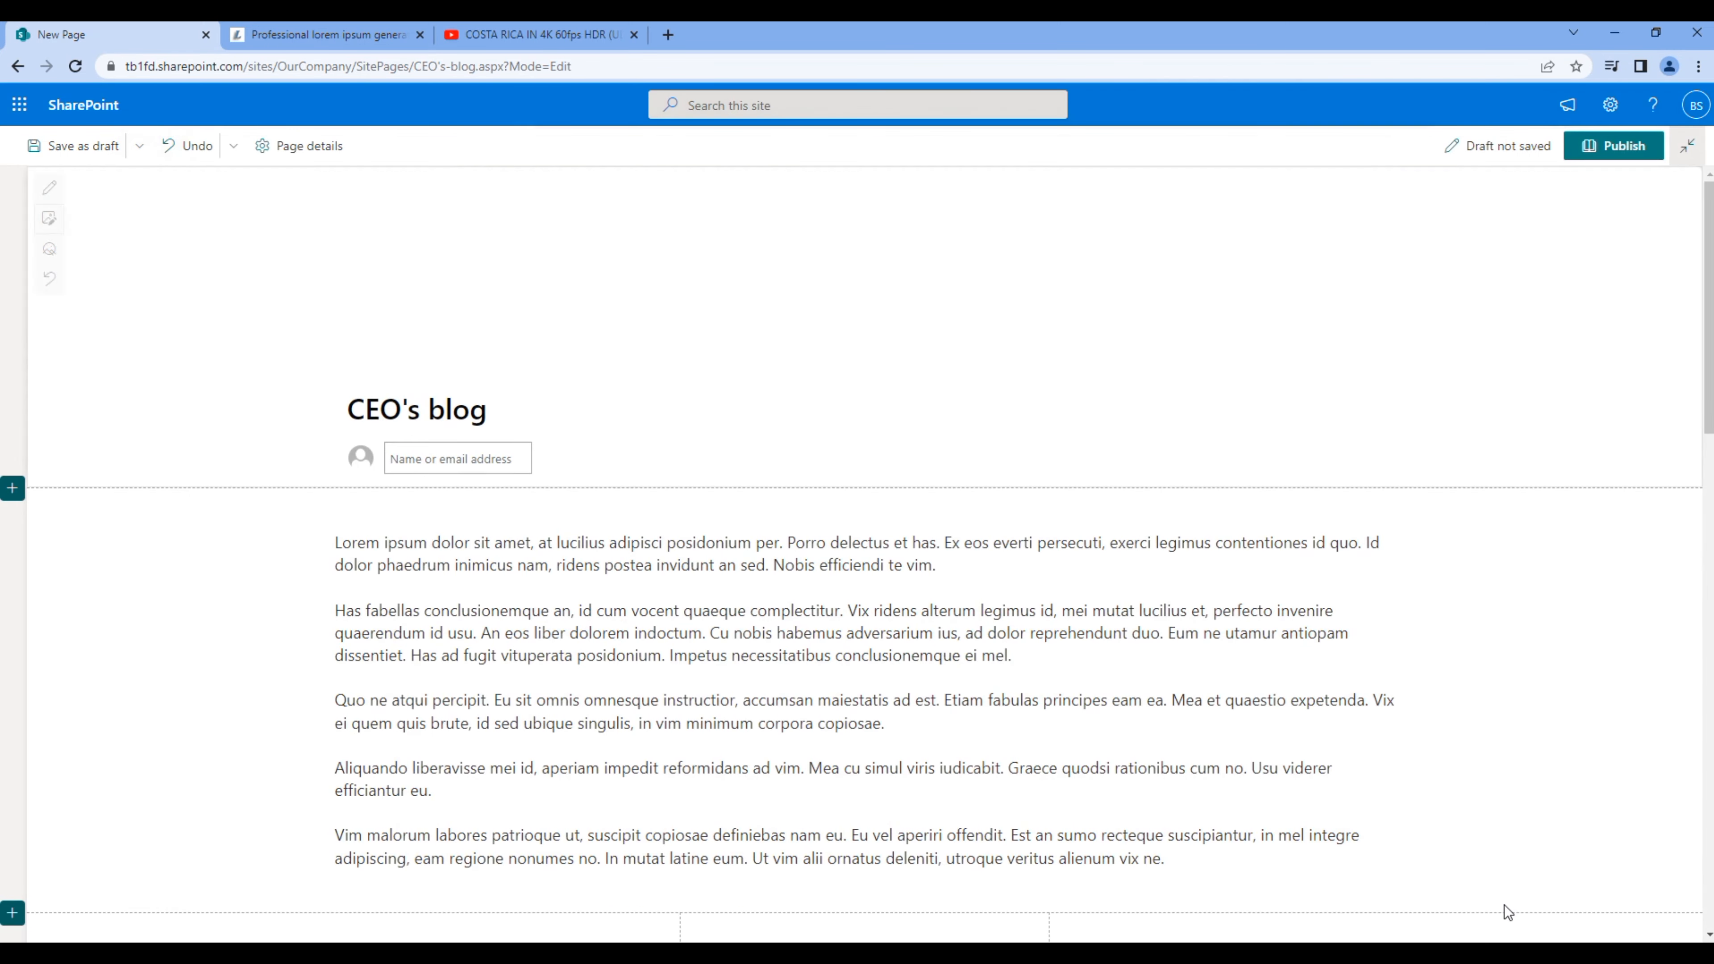
click(1636, 145)
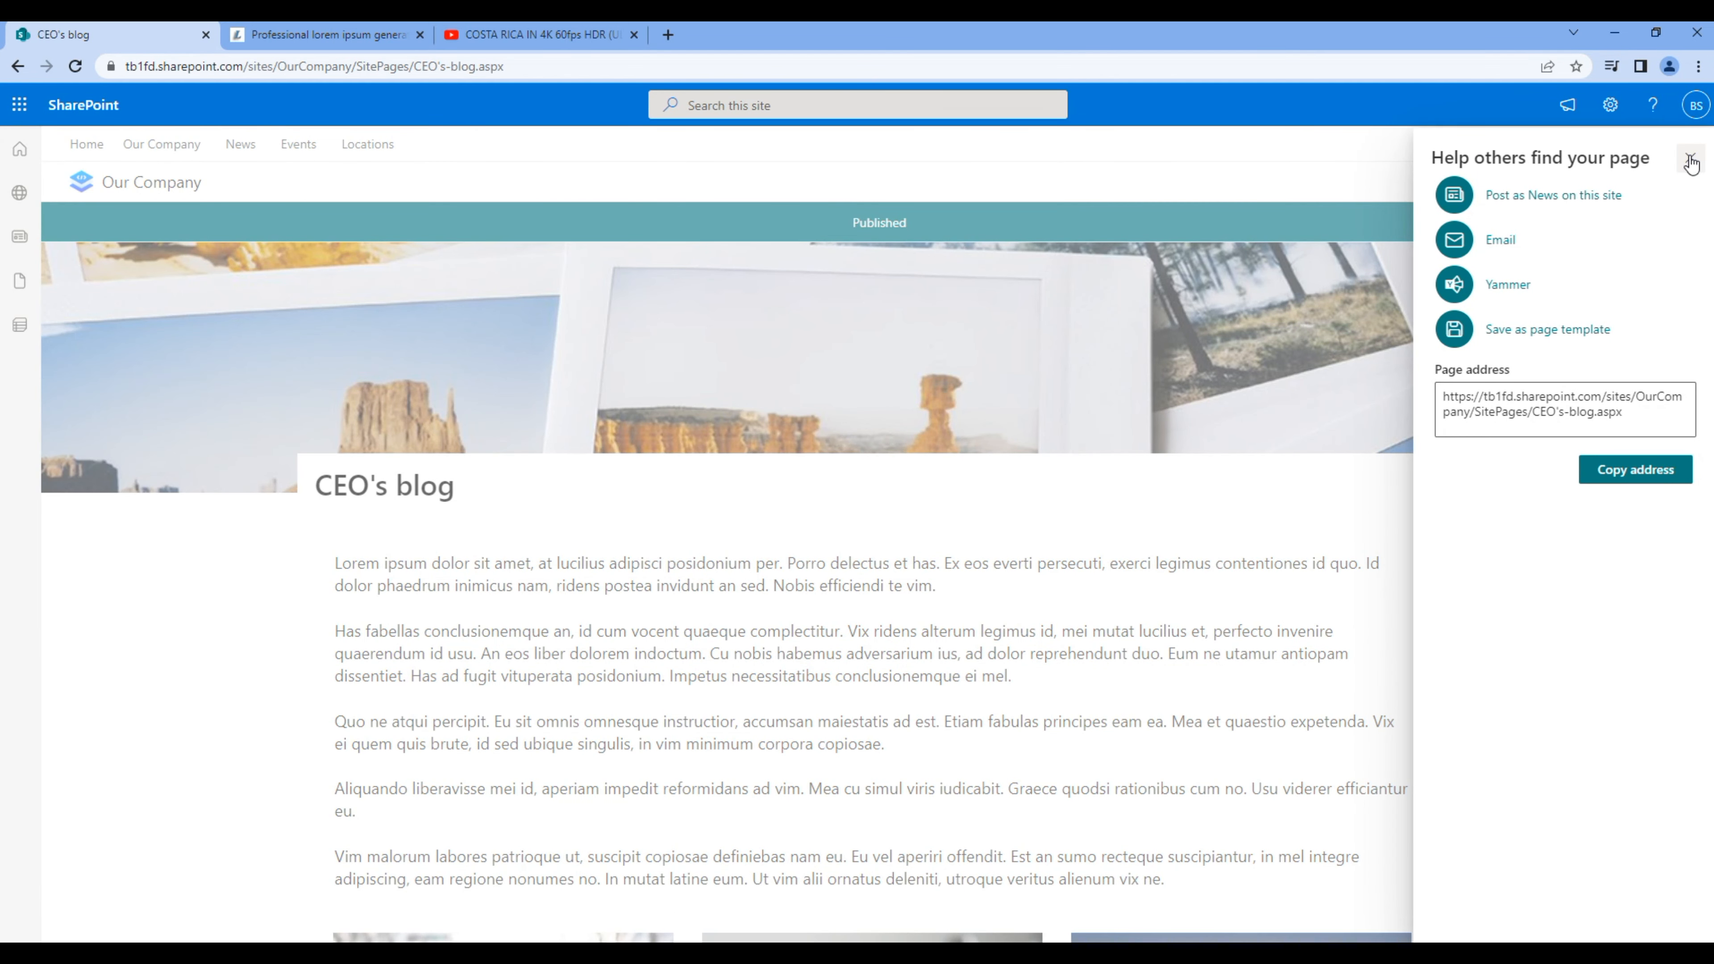
click(1690, 164)
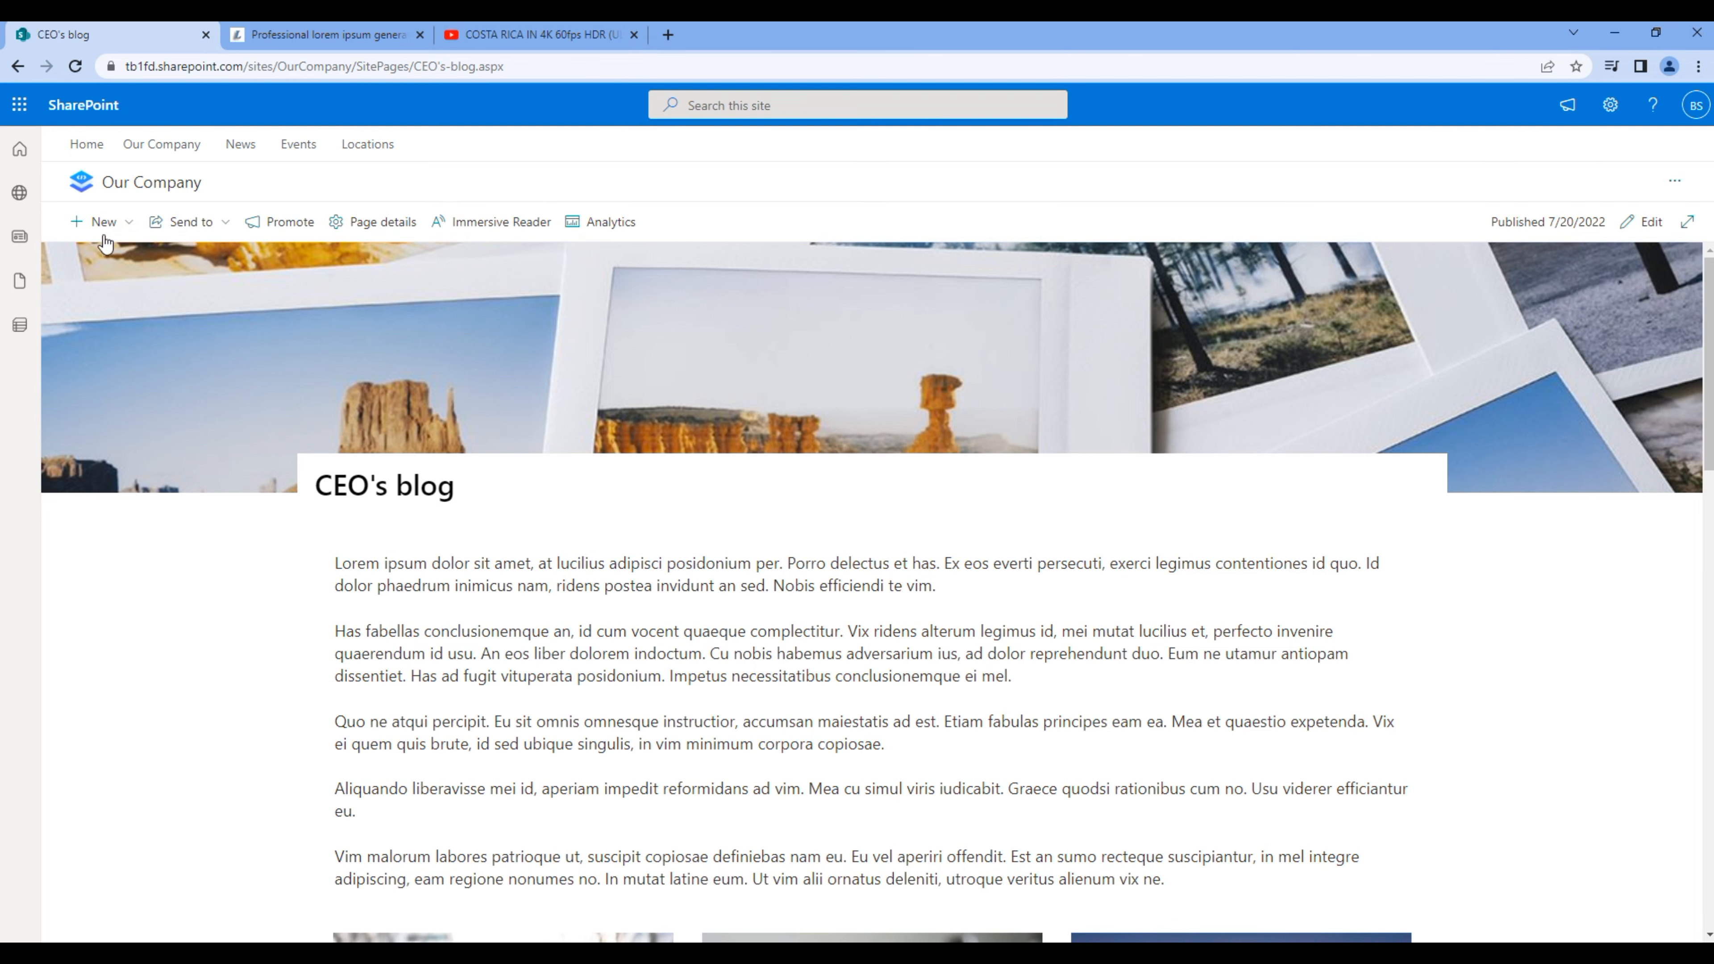
- Create another page from the saved Custom template and title it "Annual reports"
click(102, 230)
click(103, 259)
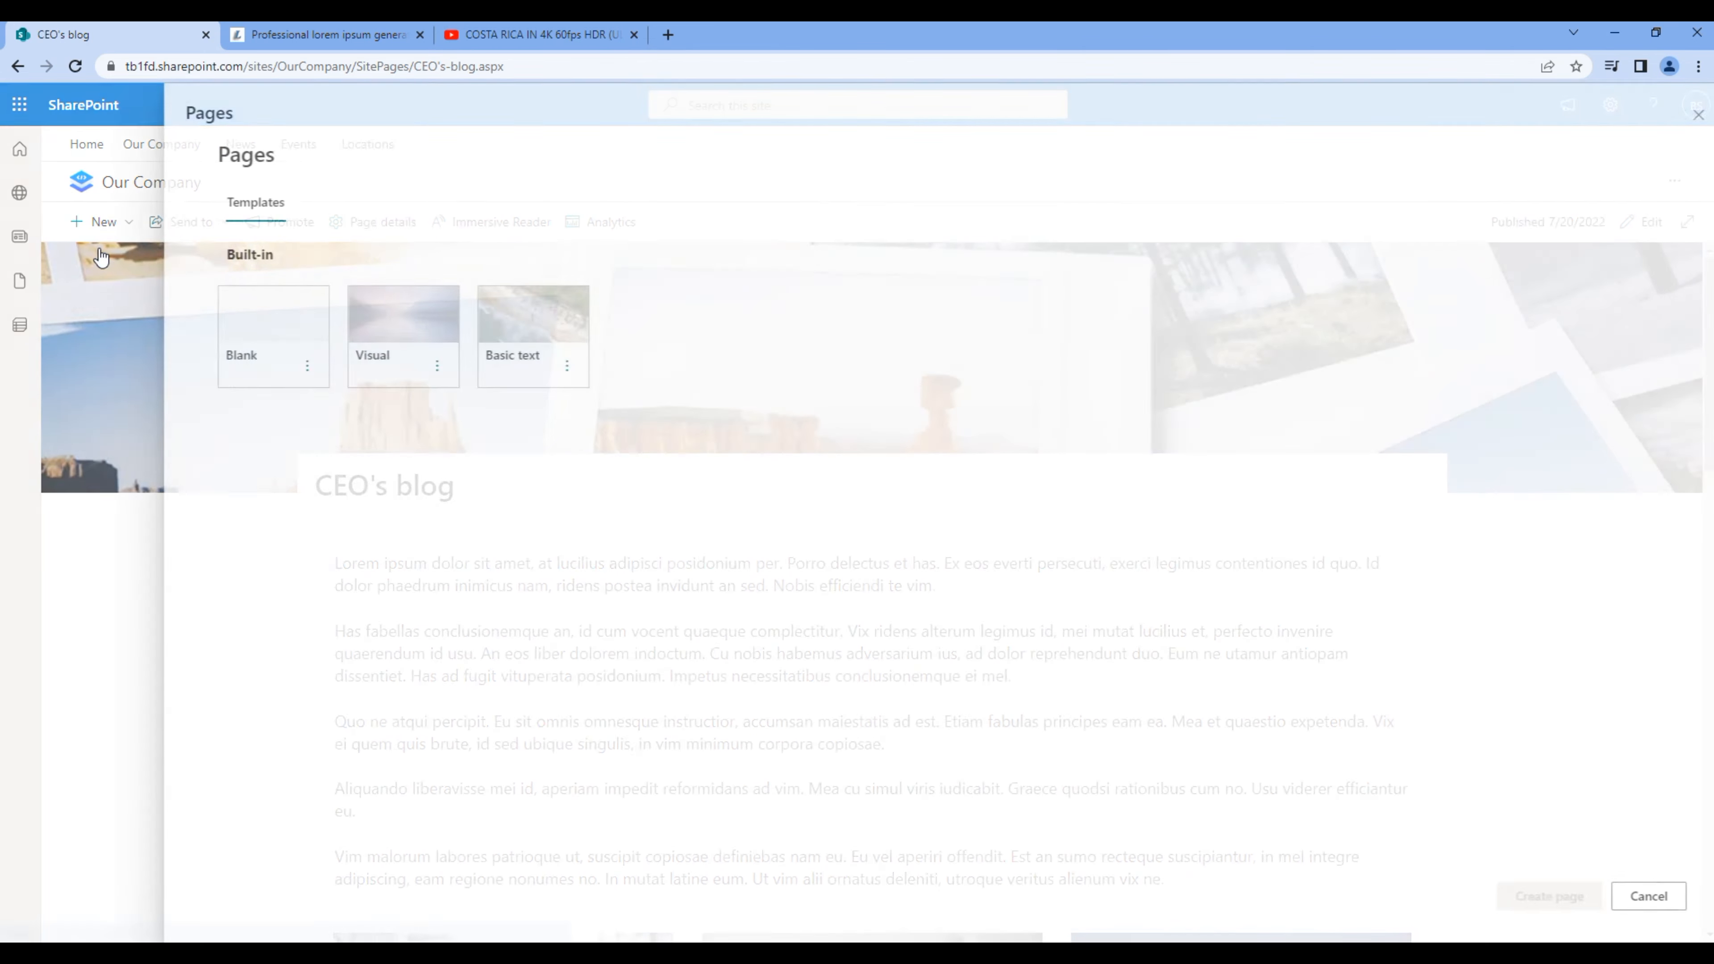
click(249, 337)
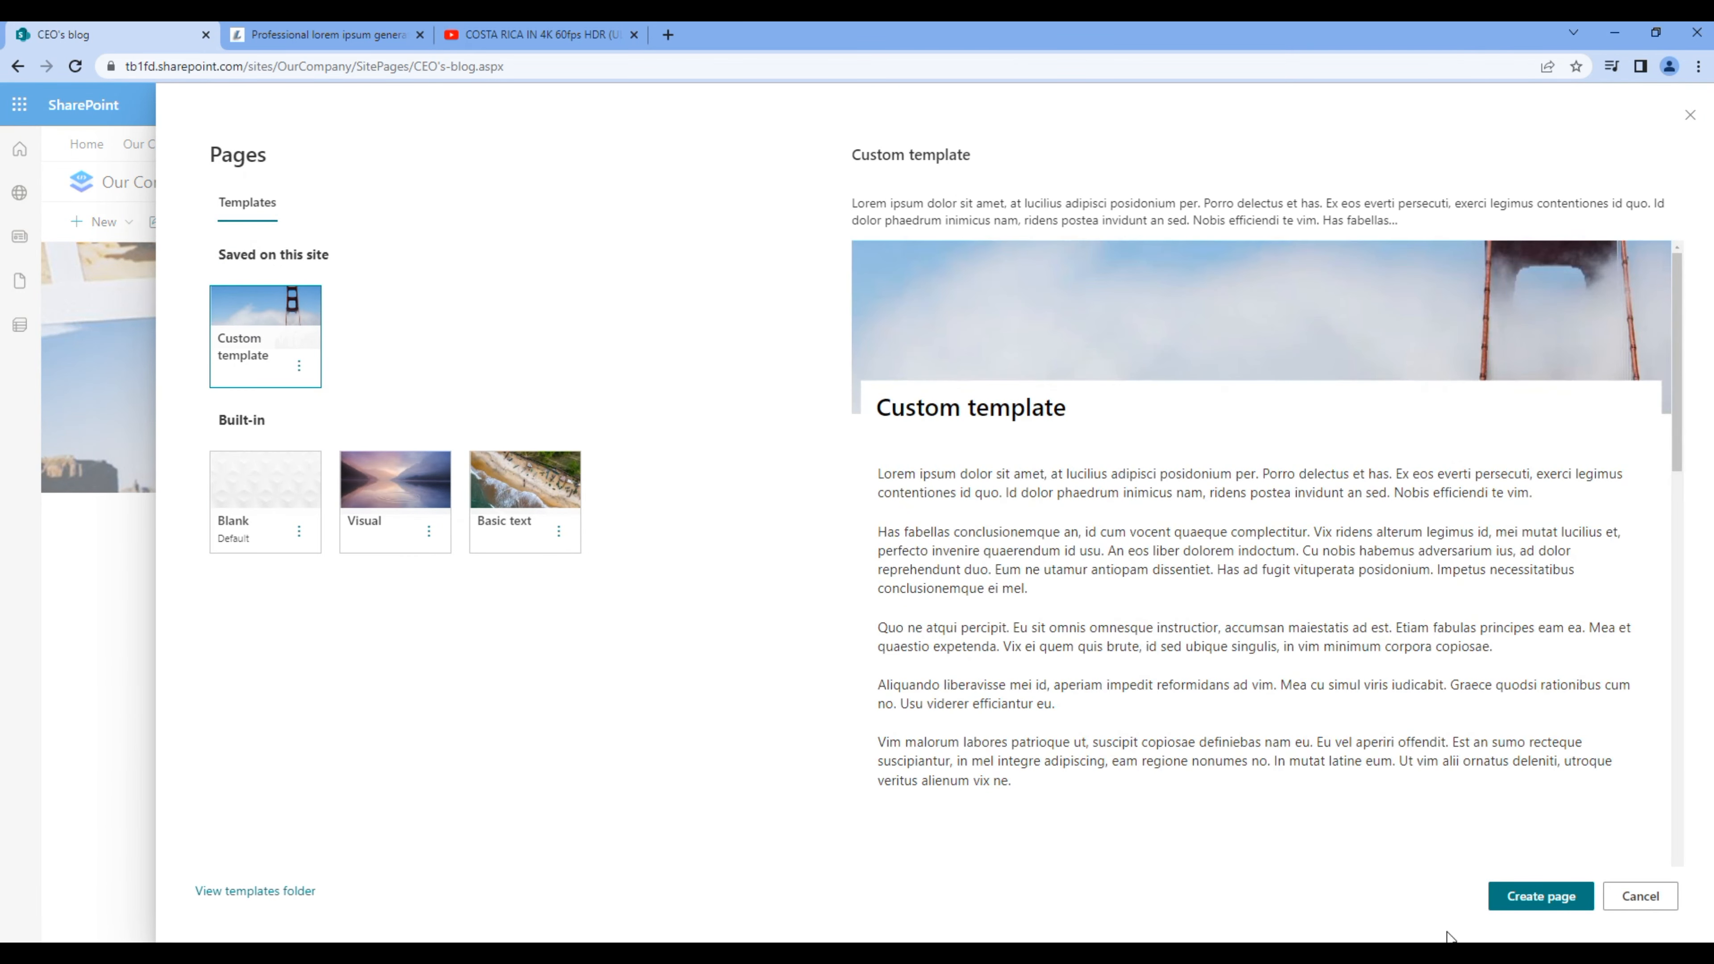
click(1559, 896)
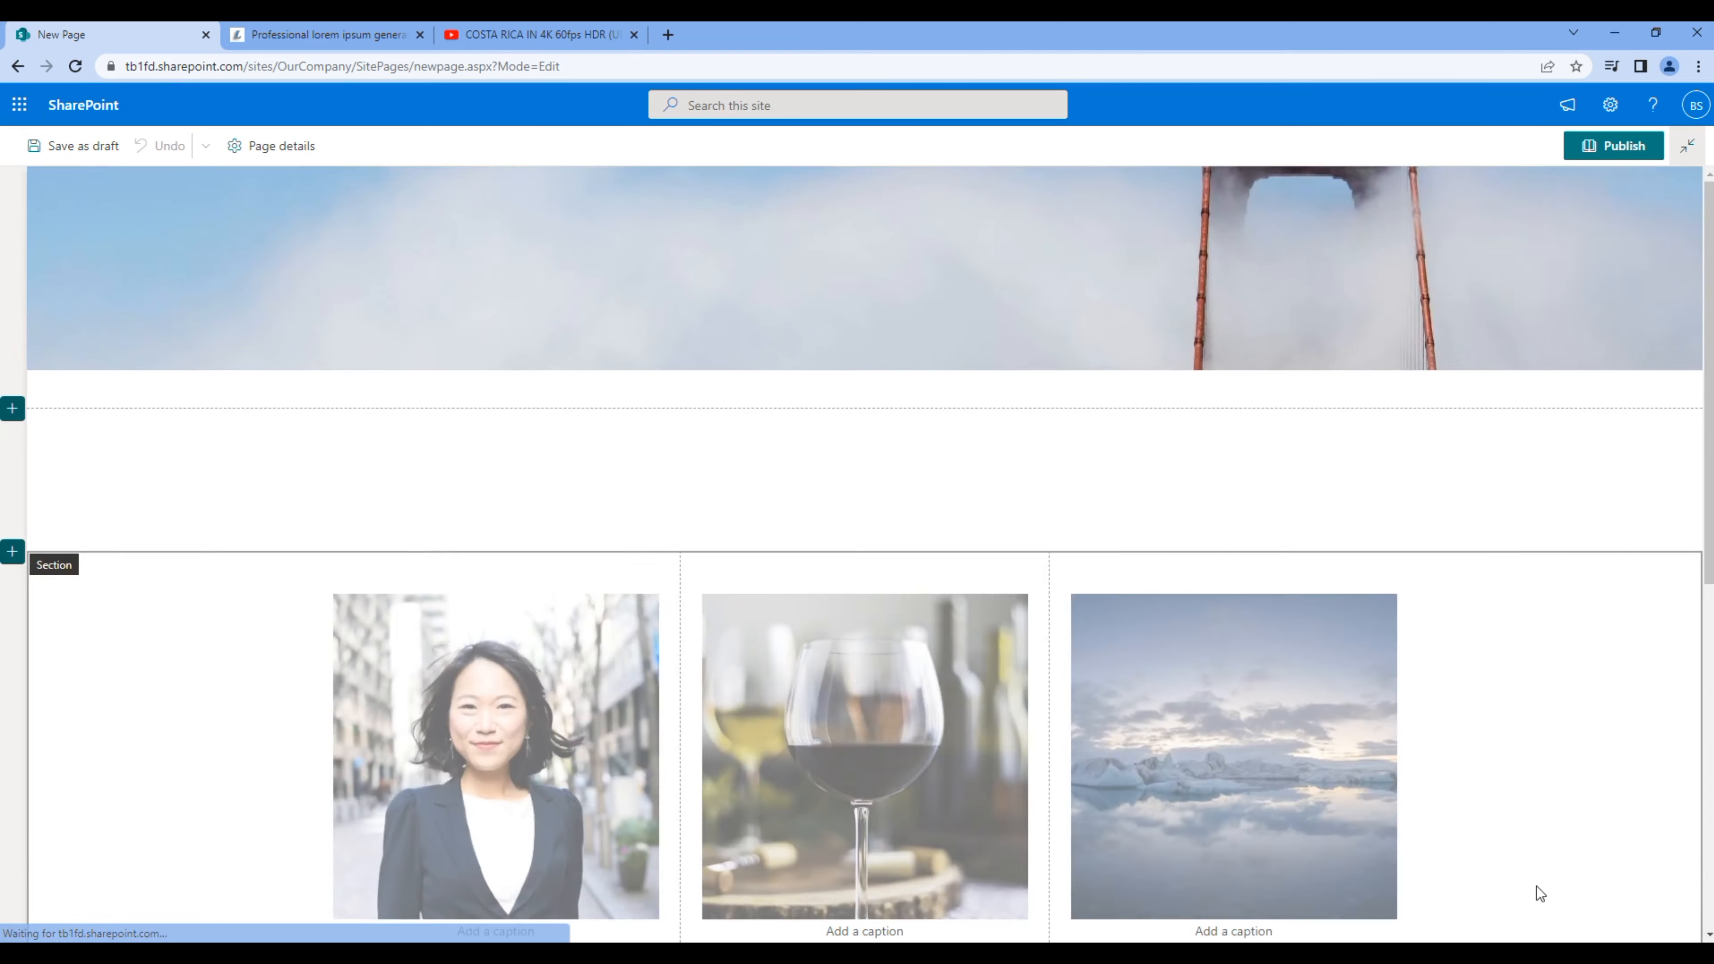
text(Annual reports)
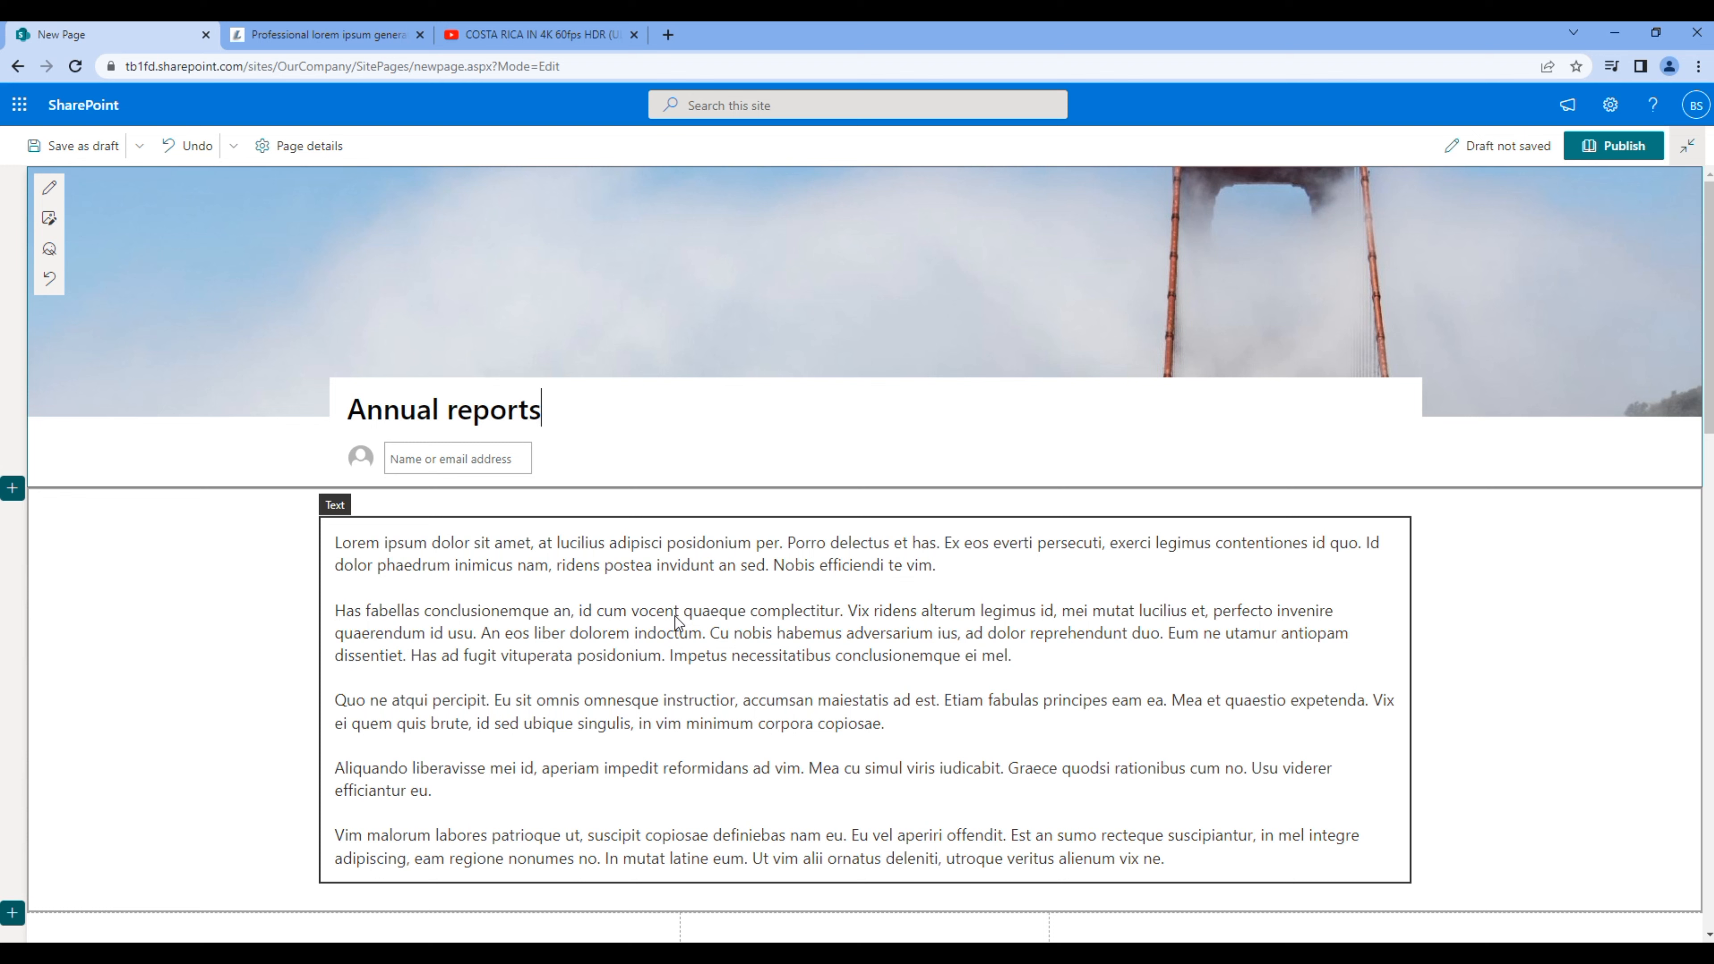
- Replace the Annual reports banner with the stock image of pink and white flowers and publish the page
click(49, 217)
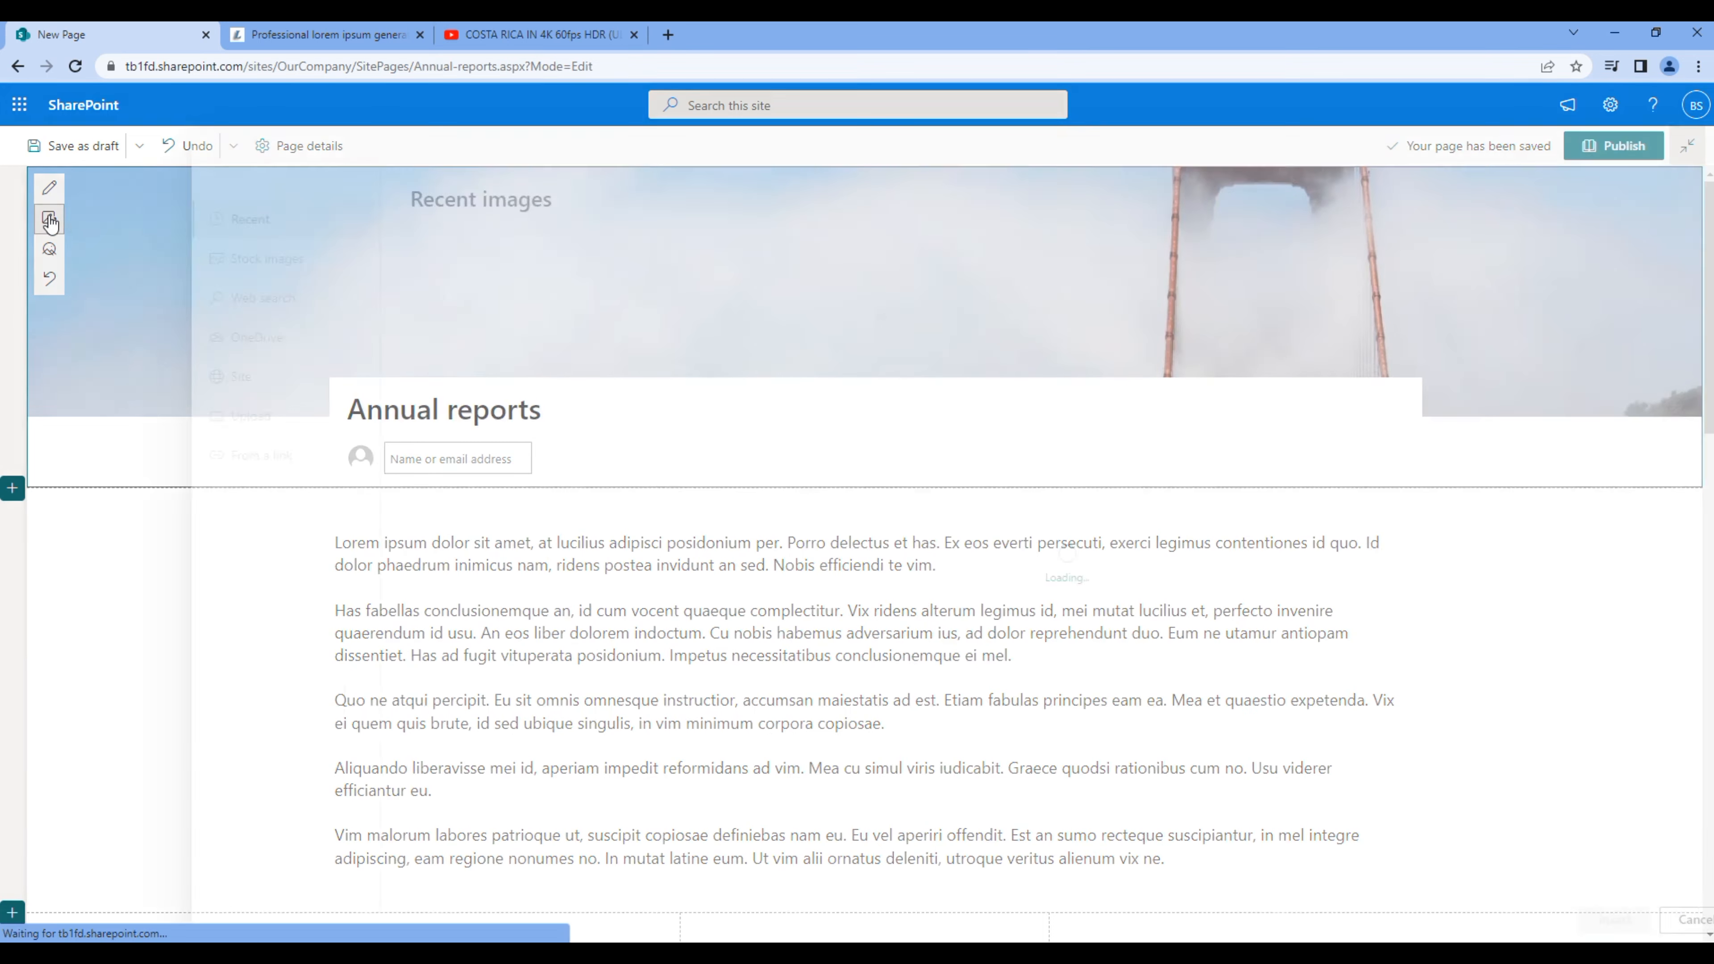
click(225, 275)
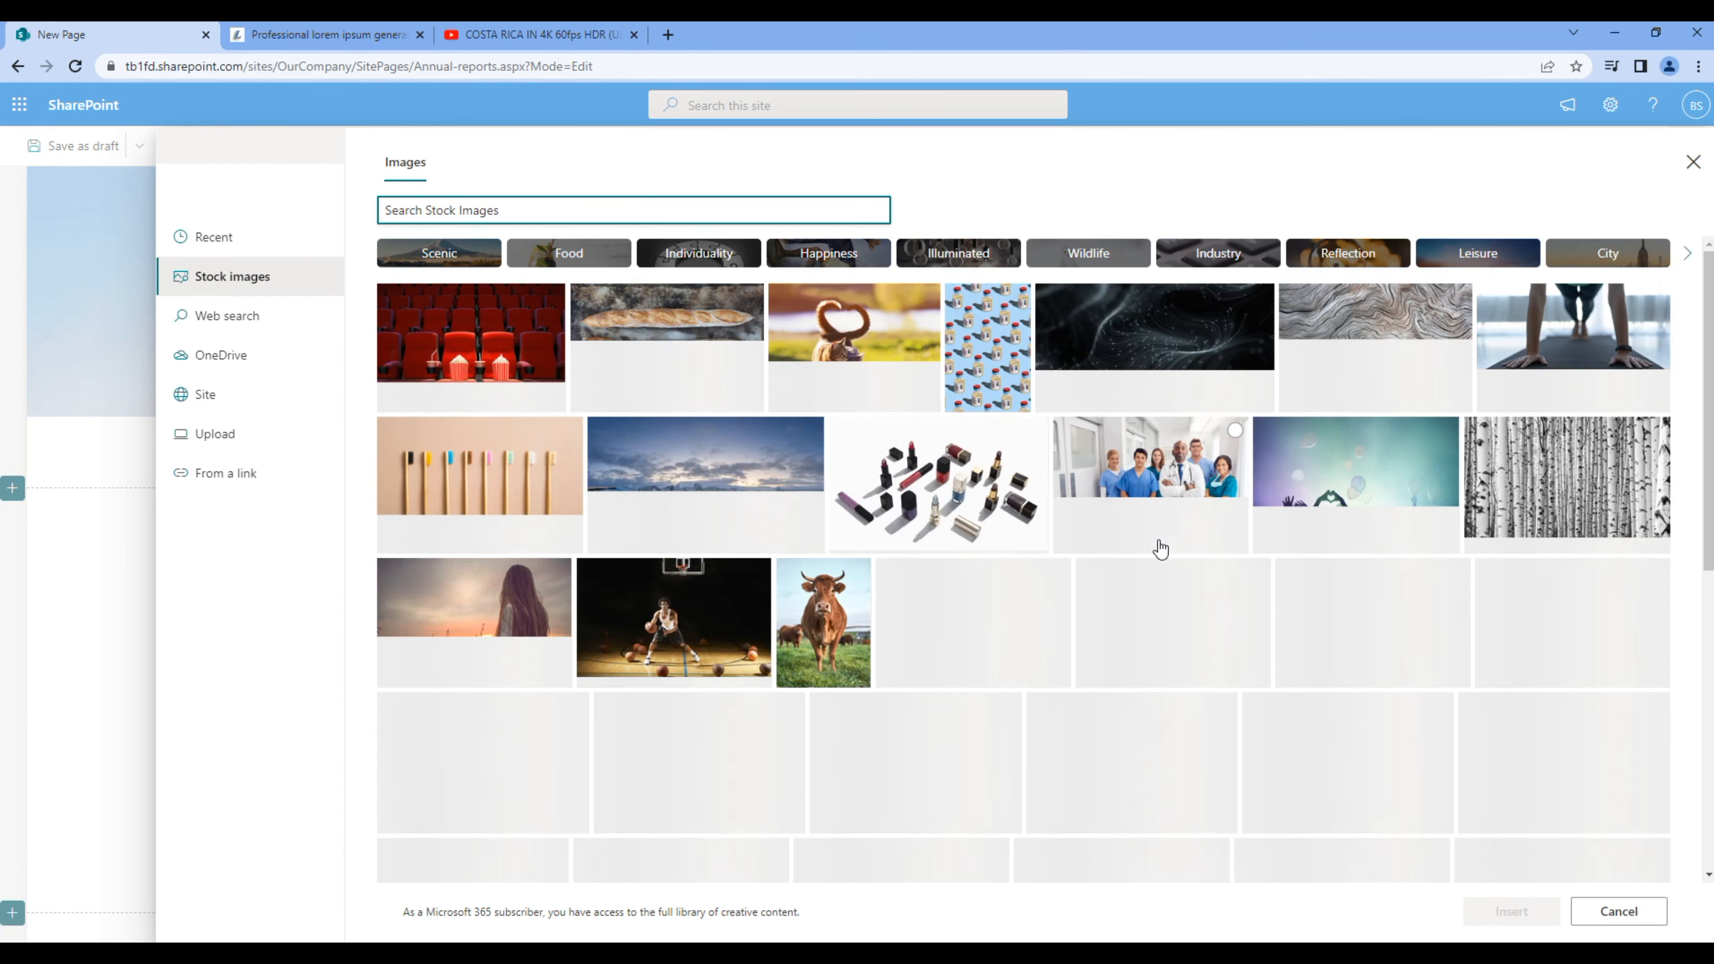
click(1563, 763)
click(1512, 912)
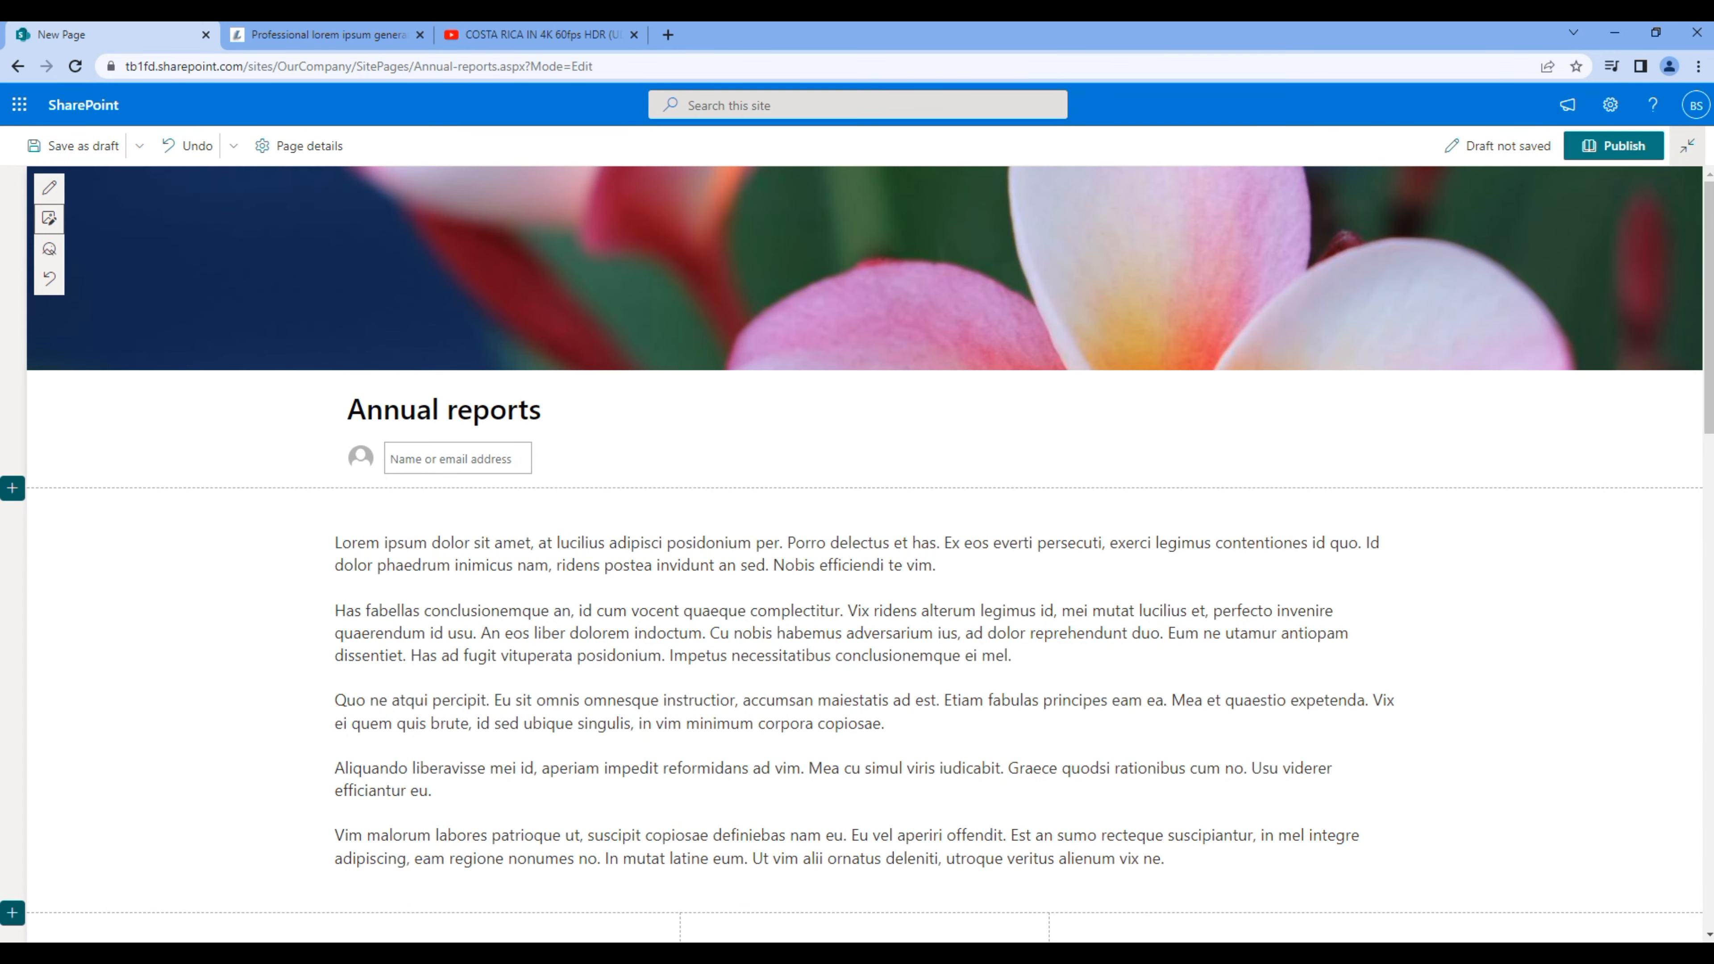
click(1619, 150)
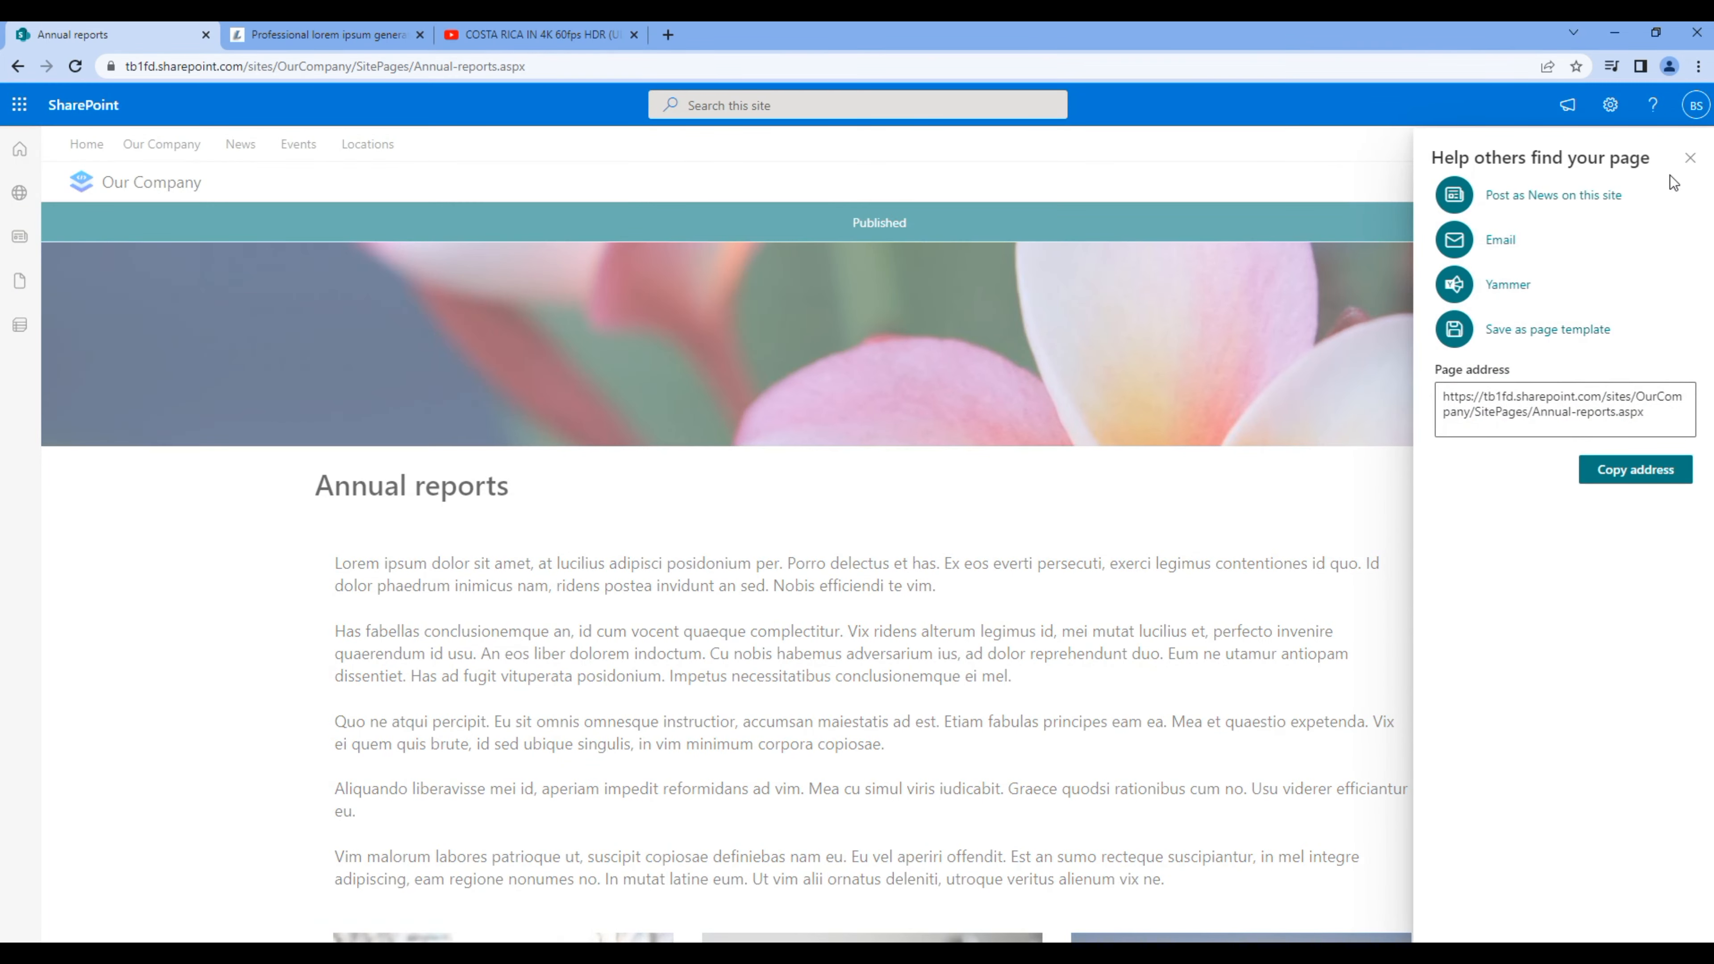
click(1689, 158)
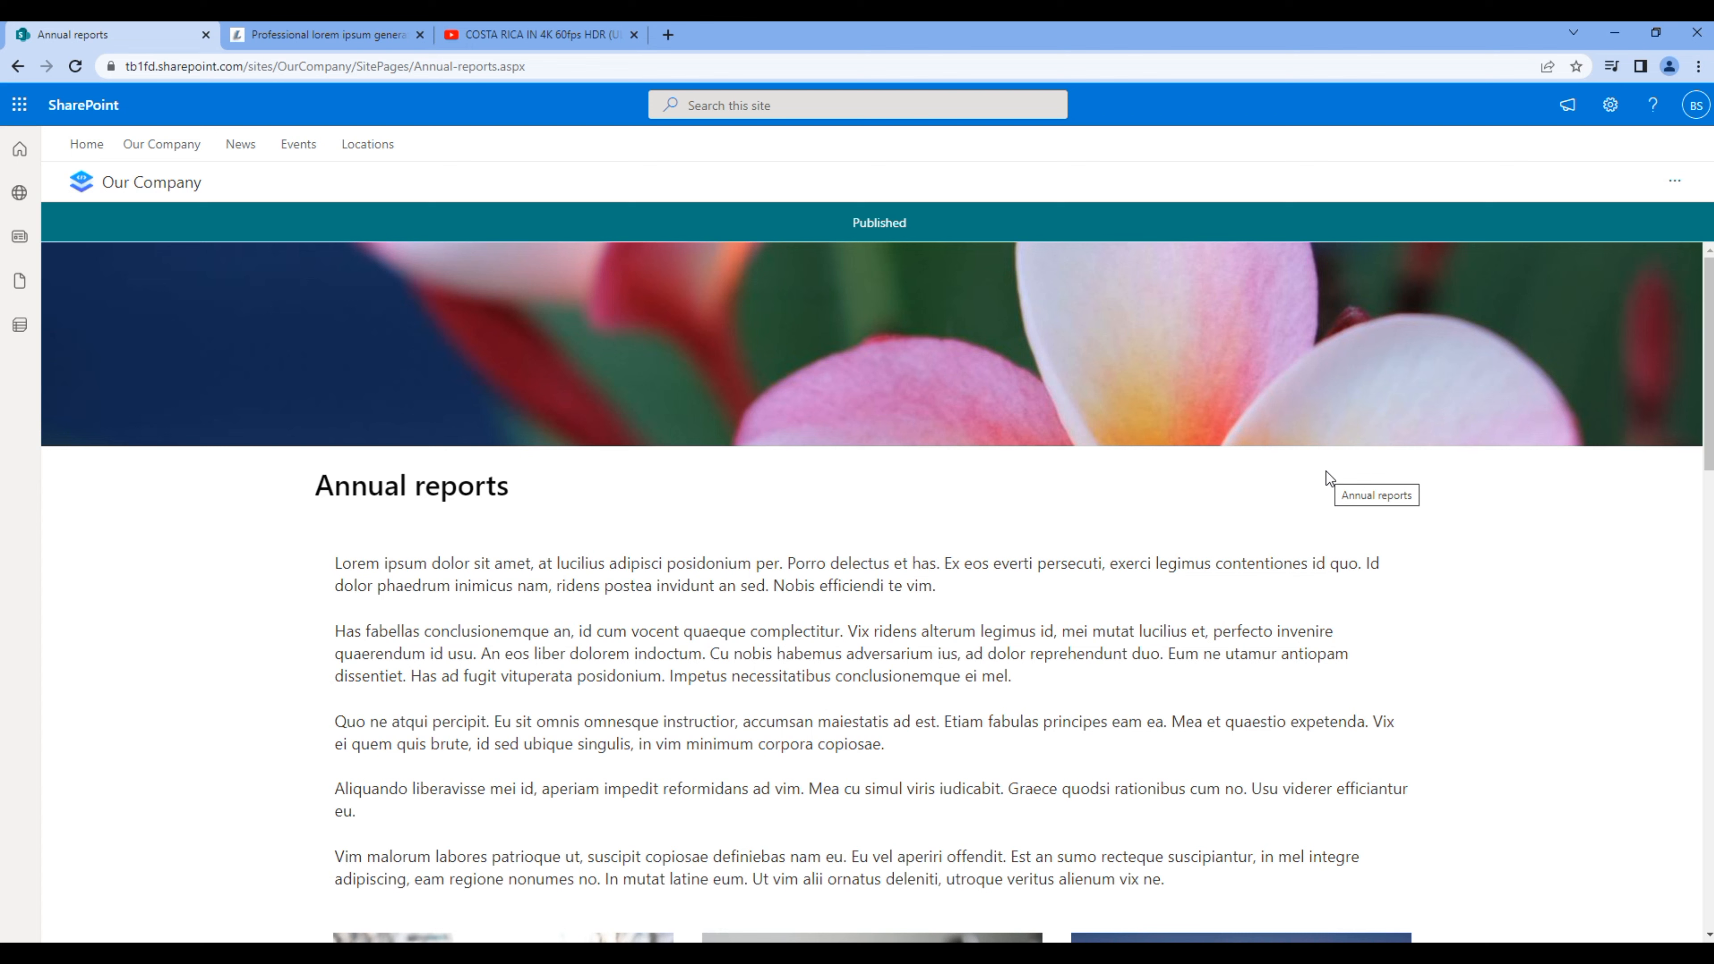
- Create a further page from the saved Custom template and title it "Careers"
click(105, 221)
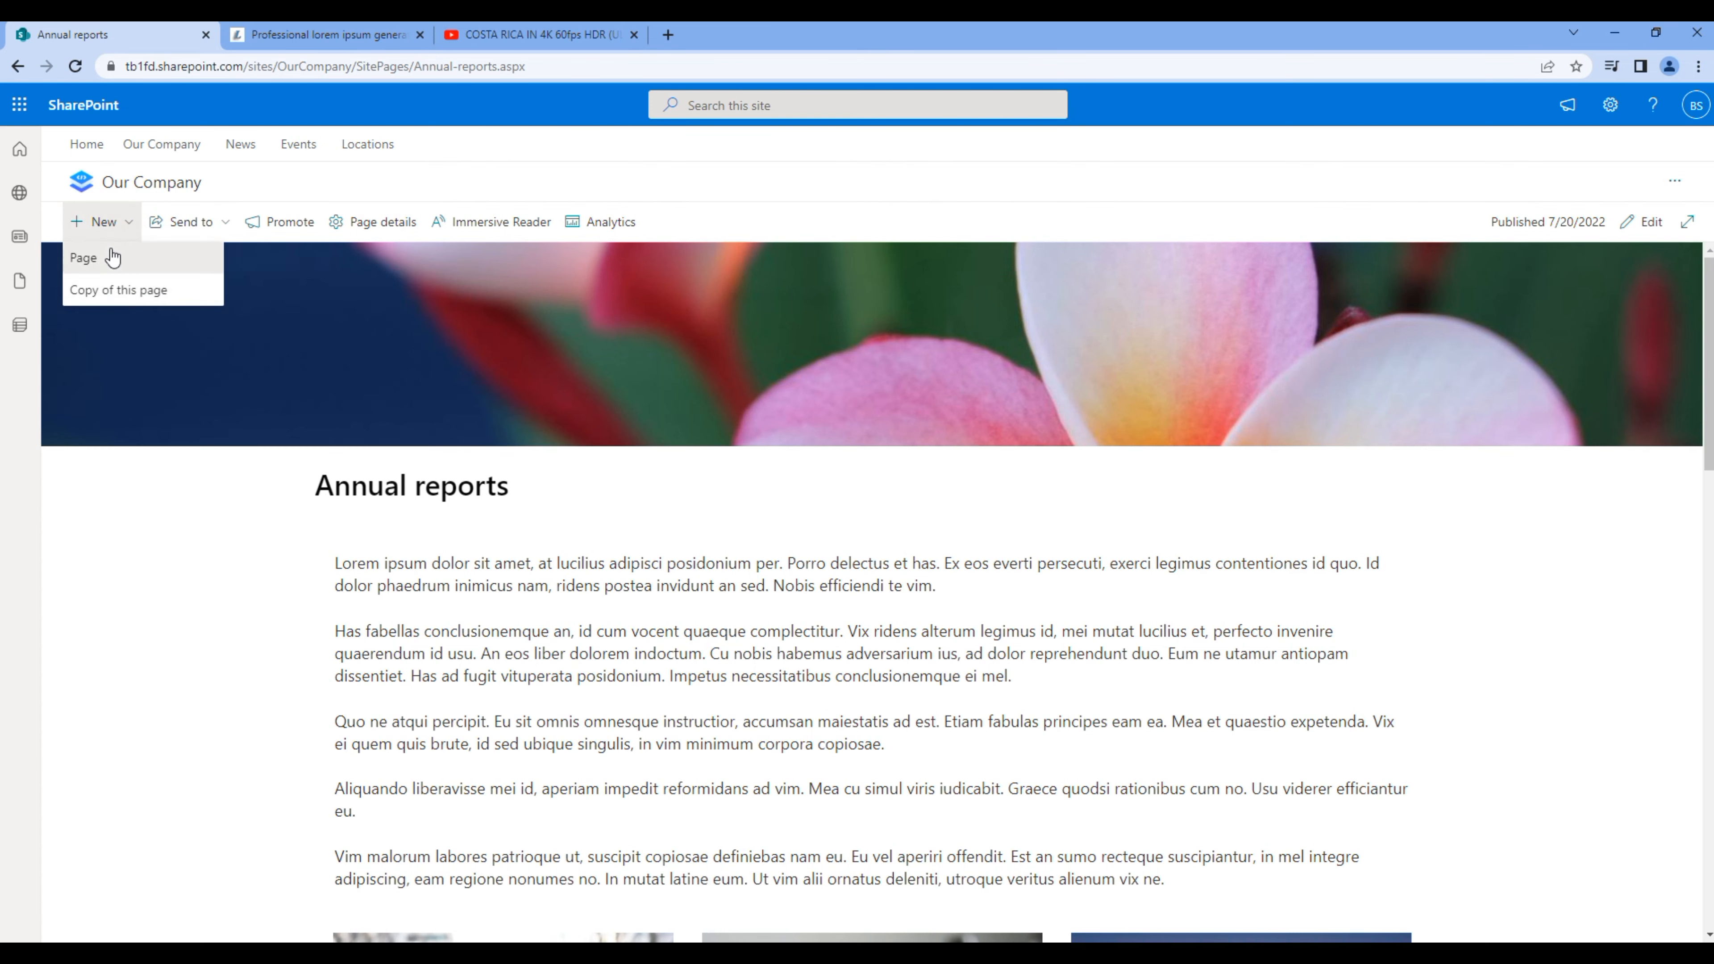
click(84, 258)
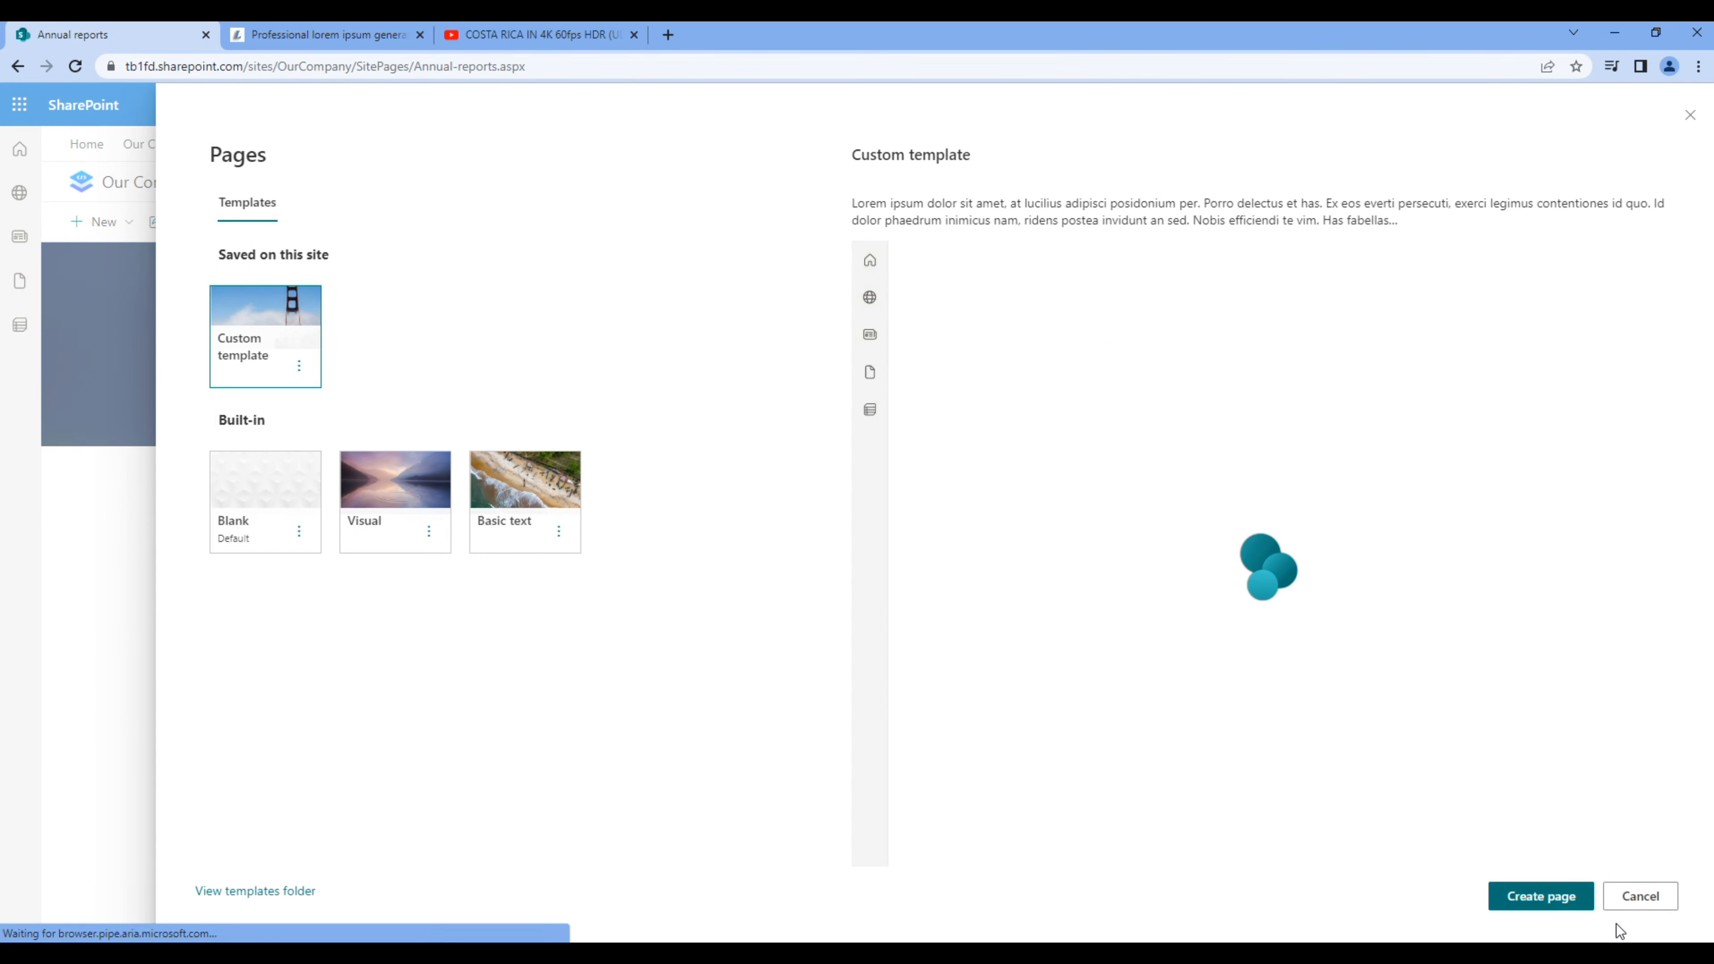
click(1551, 901)
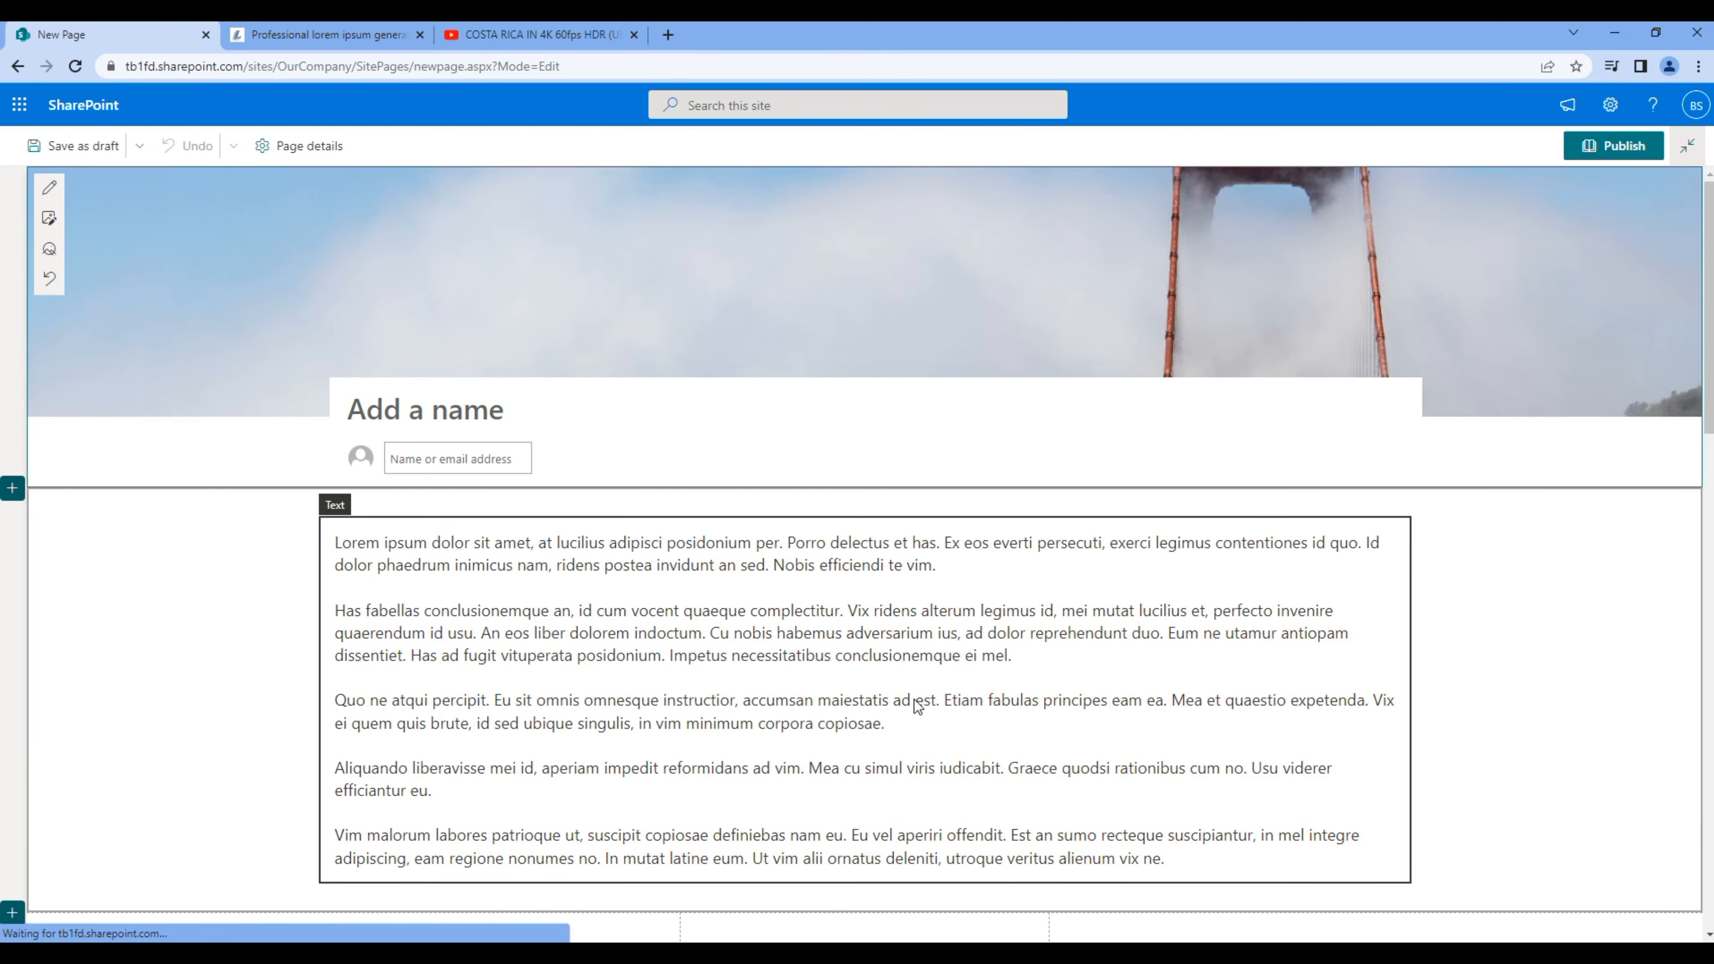
text(Careers)
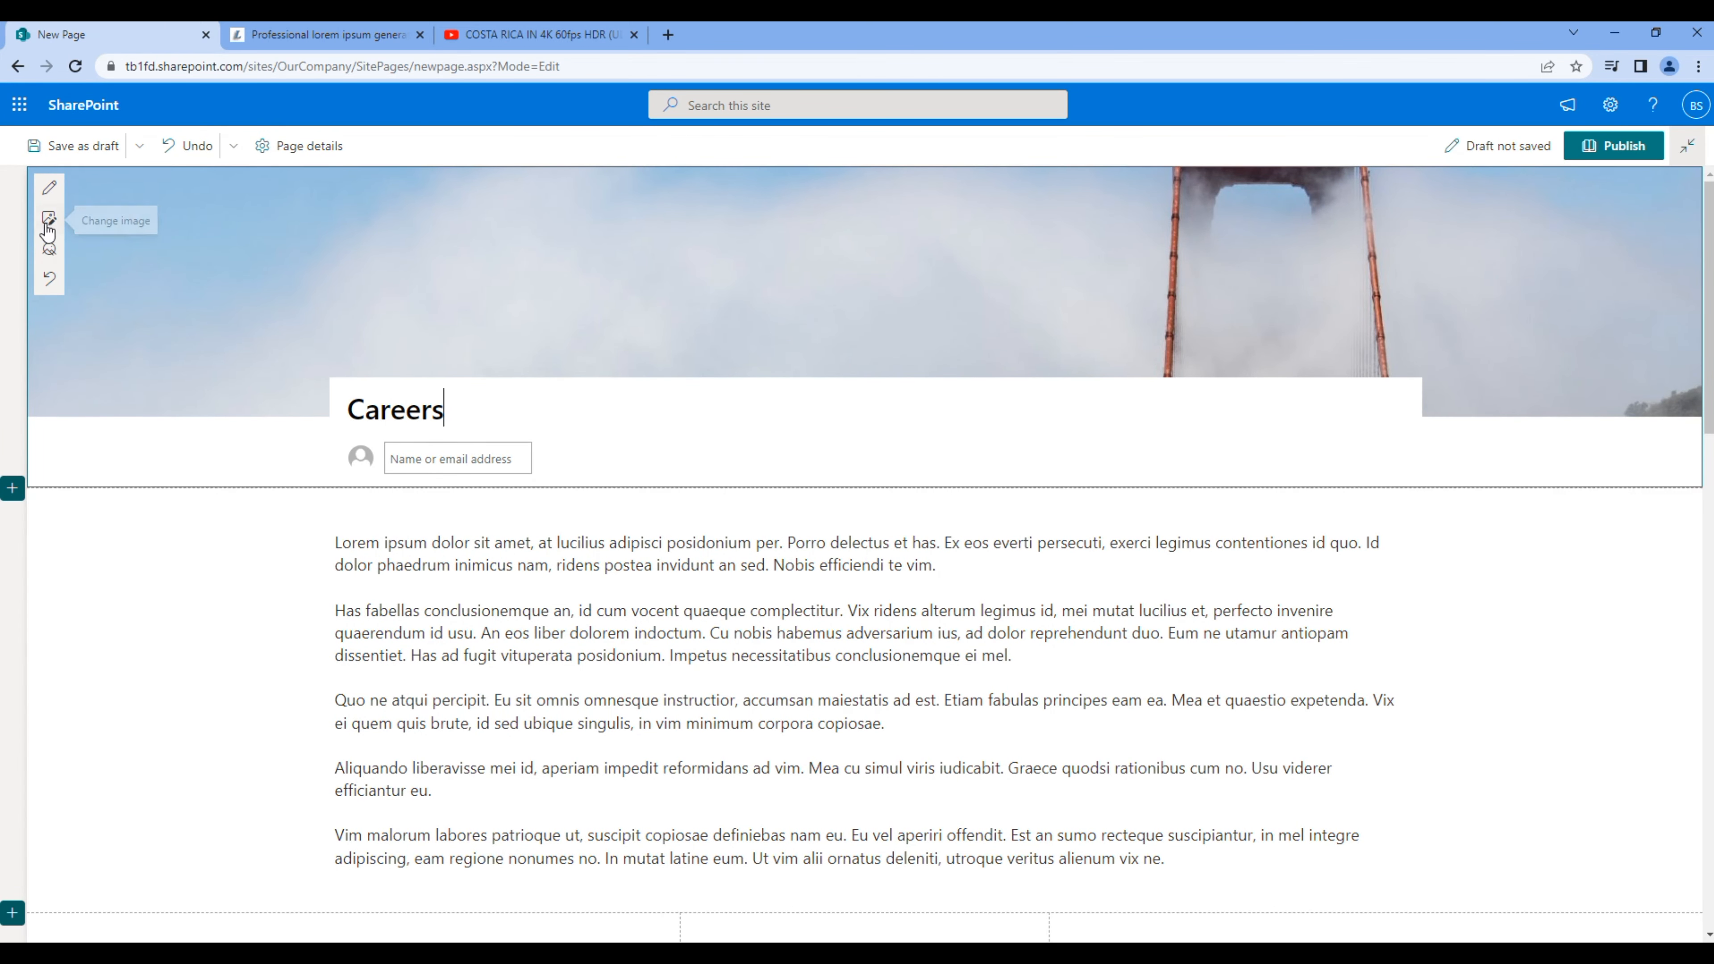
- Replace the Careers banner with the stock image of the man lying beside an orange cat and publish the page
click(49, 229)
click(224, 281)
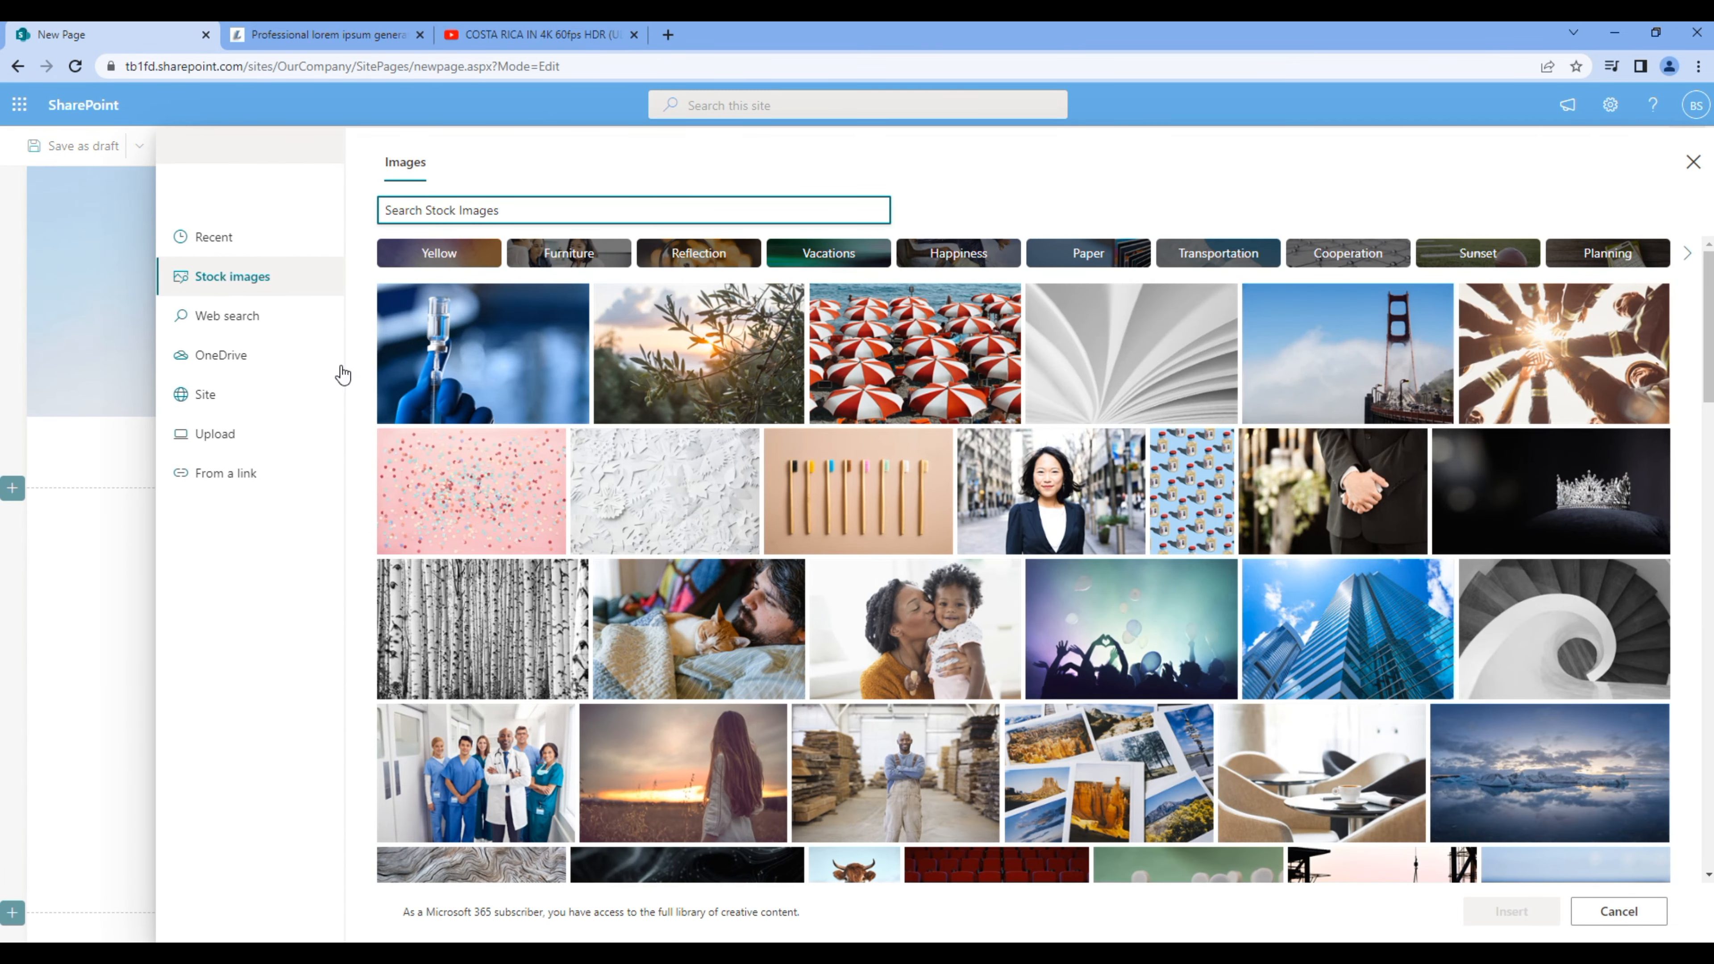
click(715, 594)
click(1511, 912)
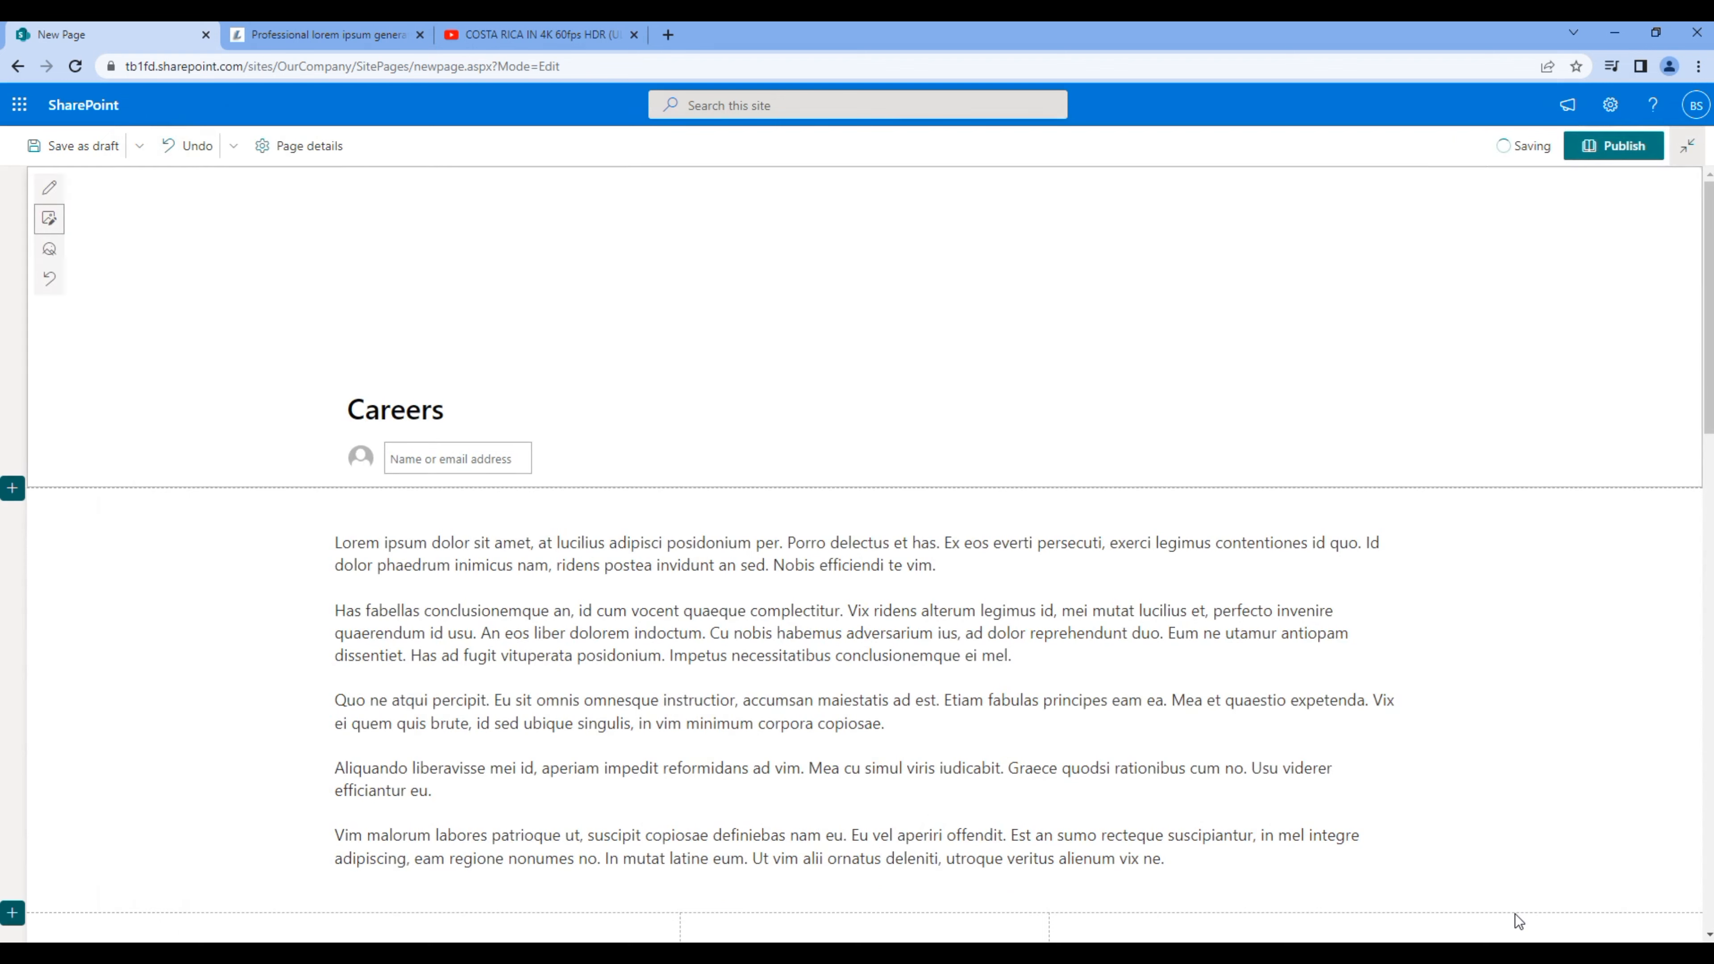
click(1623, 155)
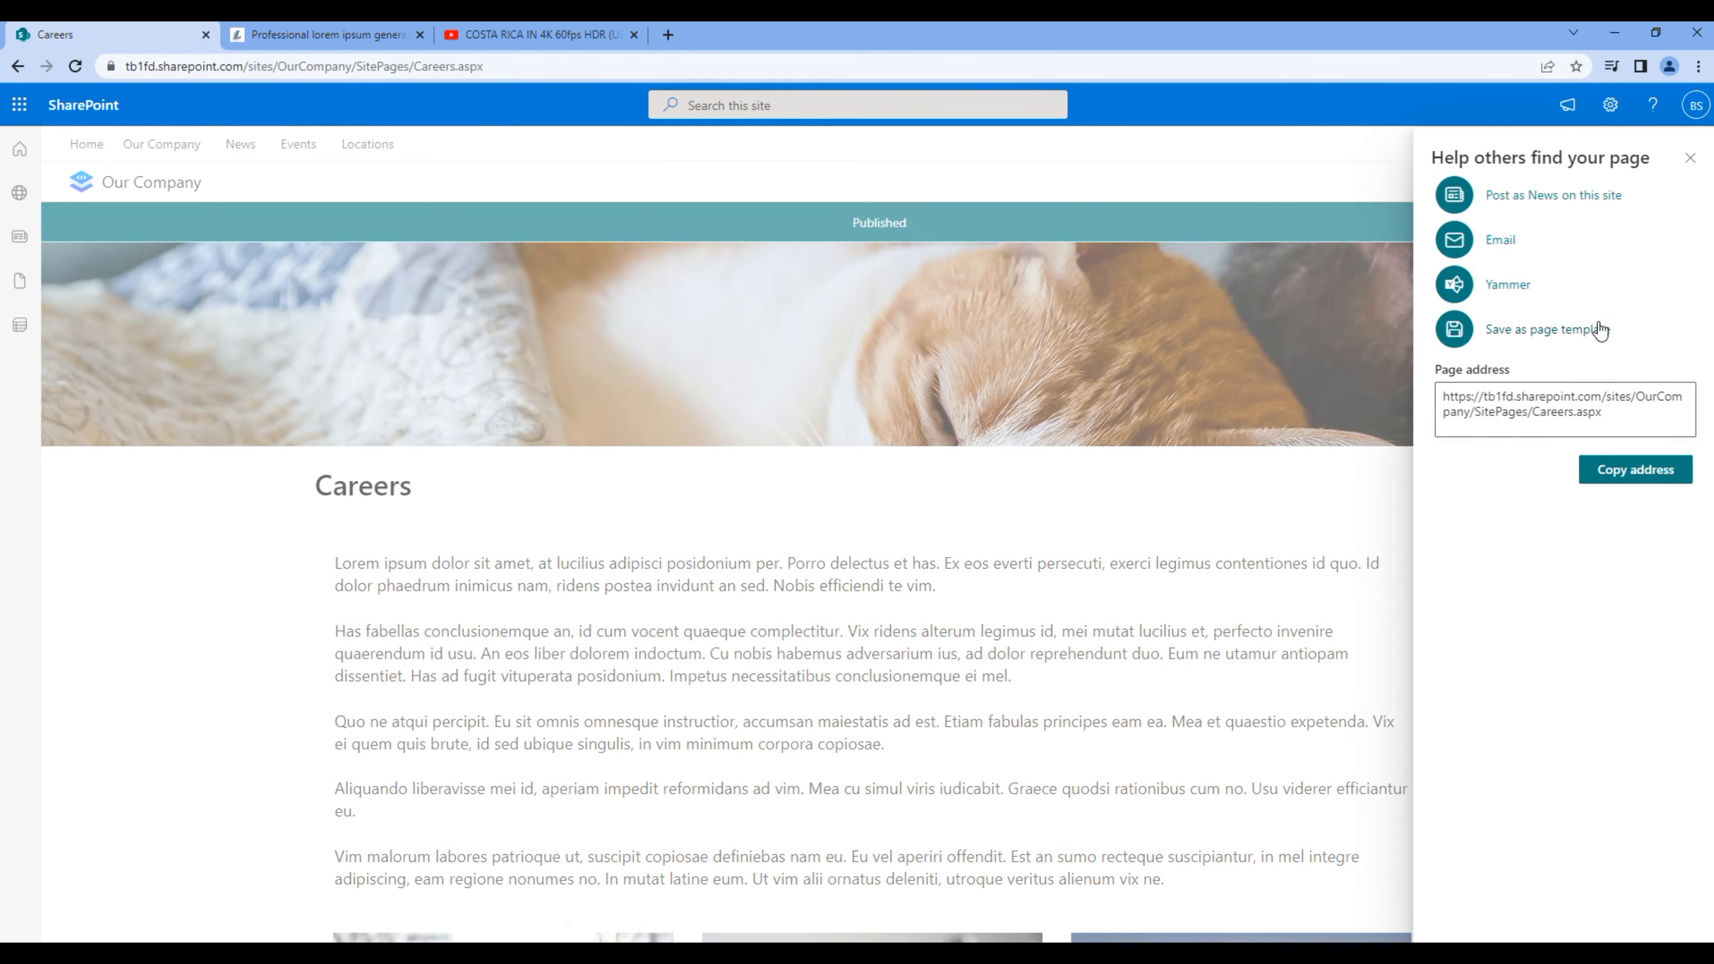
click(1693, 161)
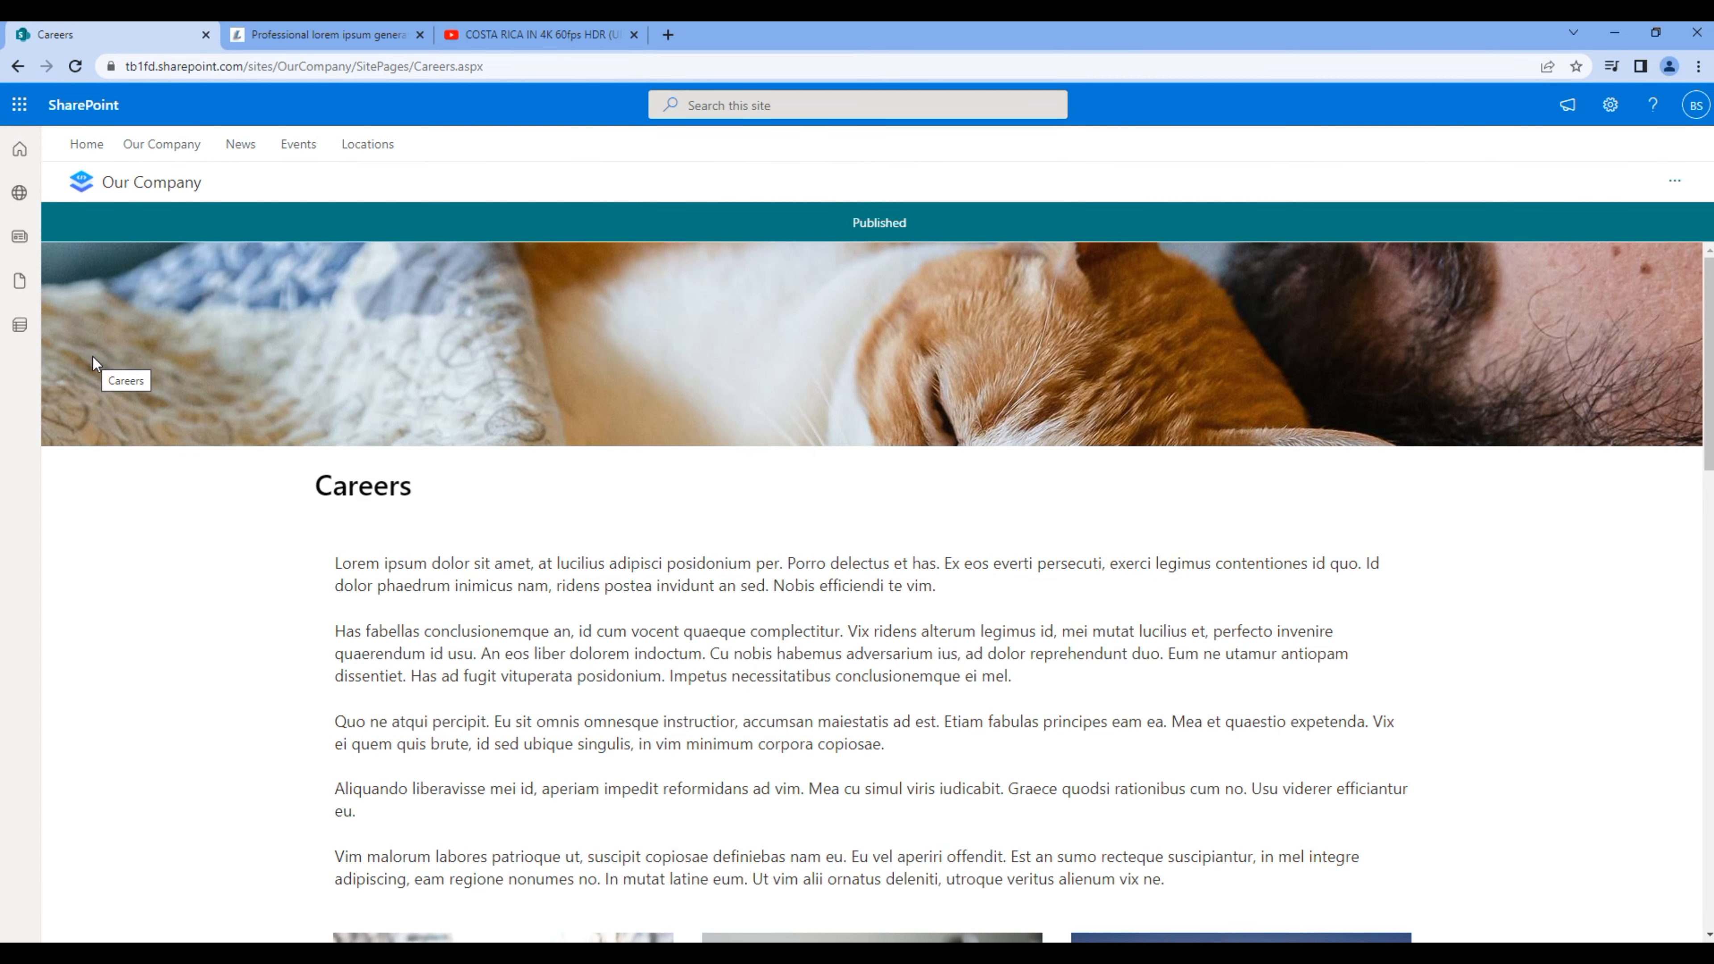
- Create a new page from the saved Custom template and title it "Staff presentation"
click(100, 223)
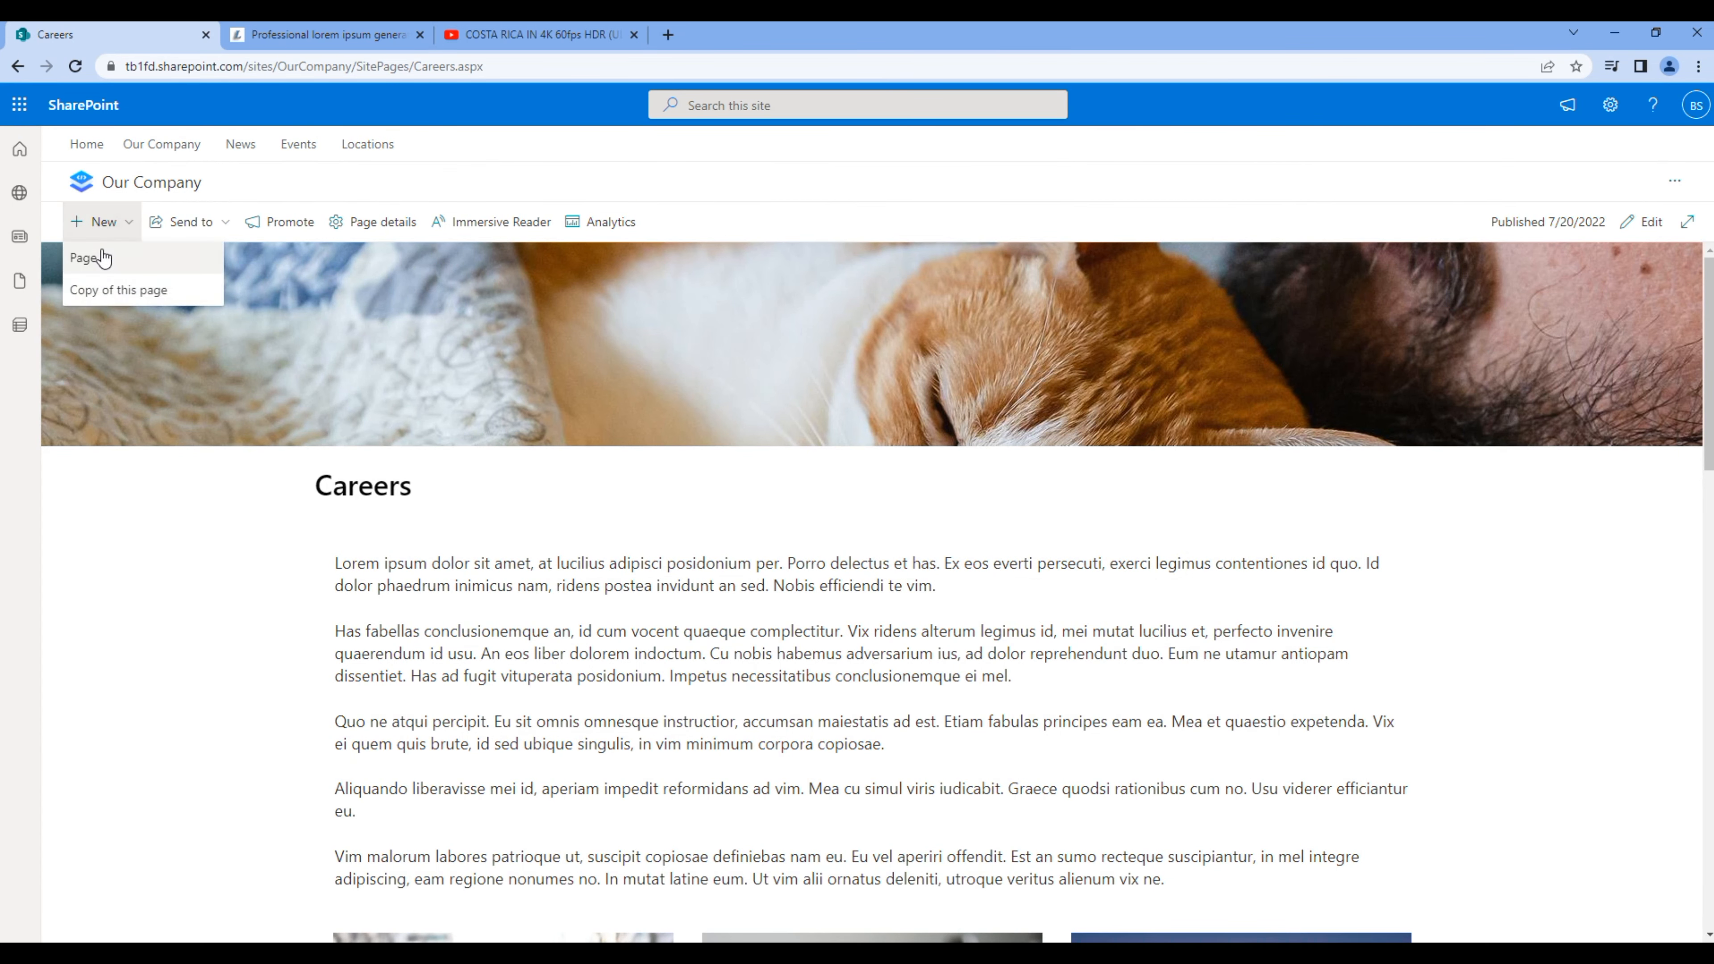
click(101, 256)
click(224, 328)
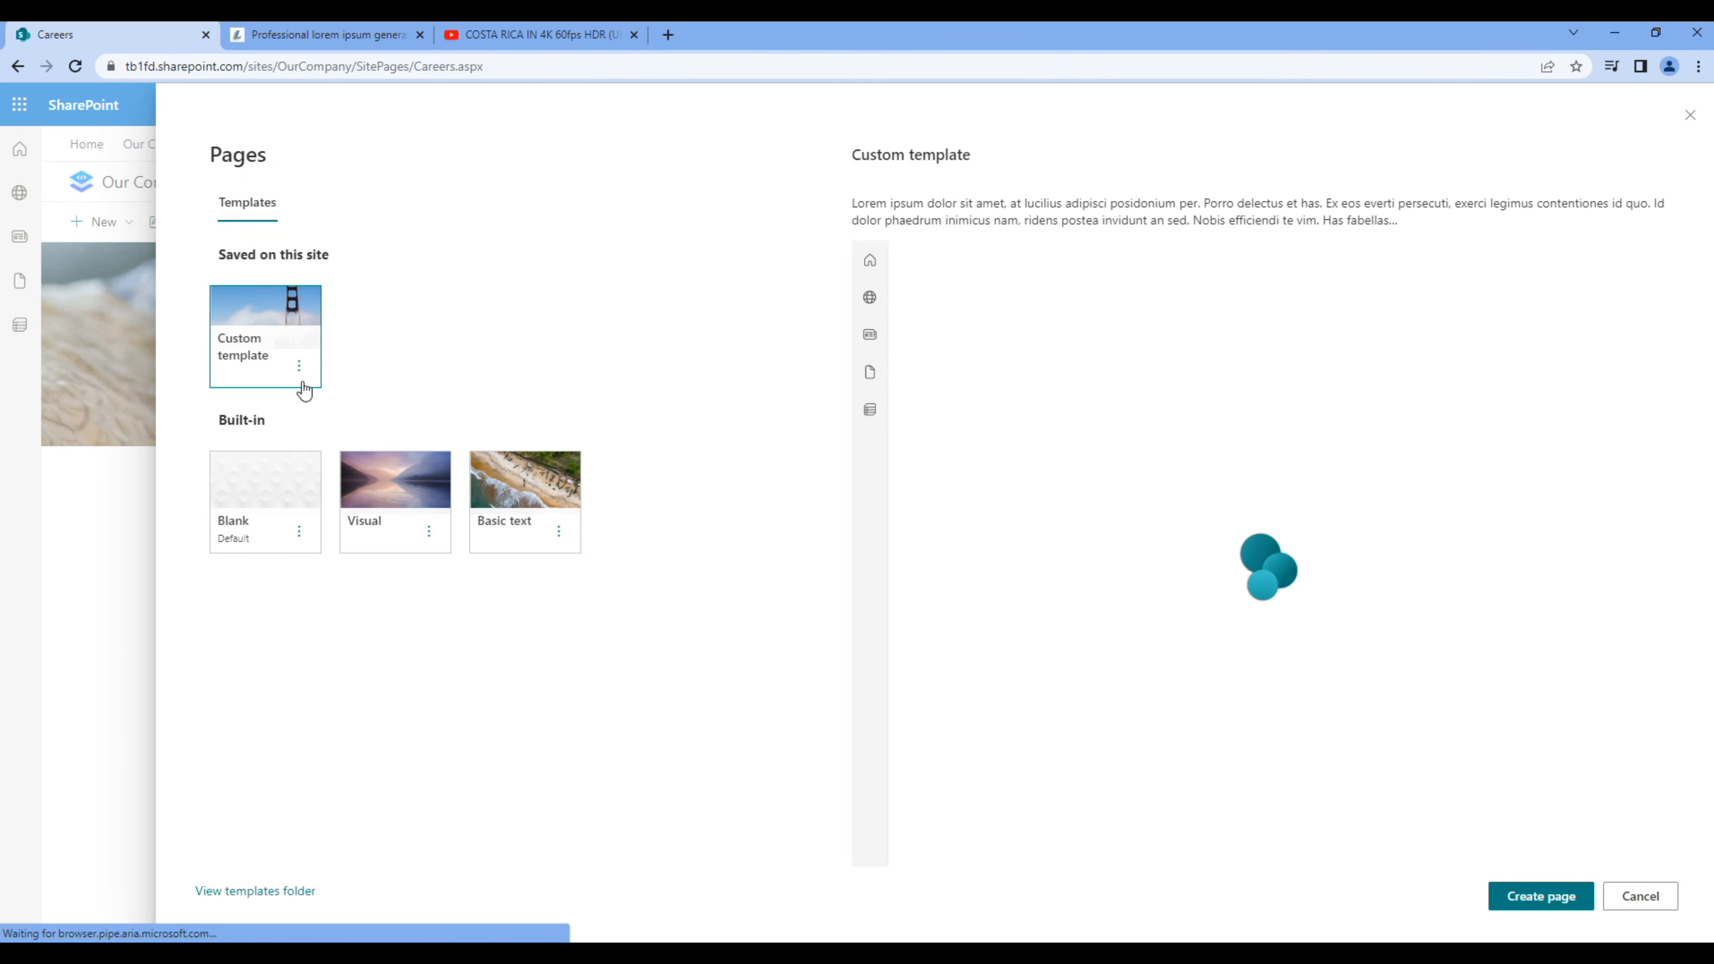
click(1543, 897)
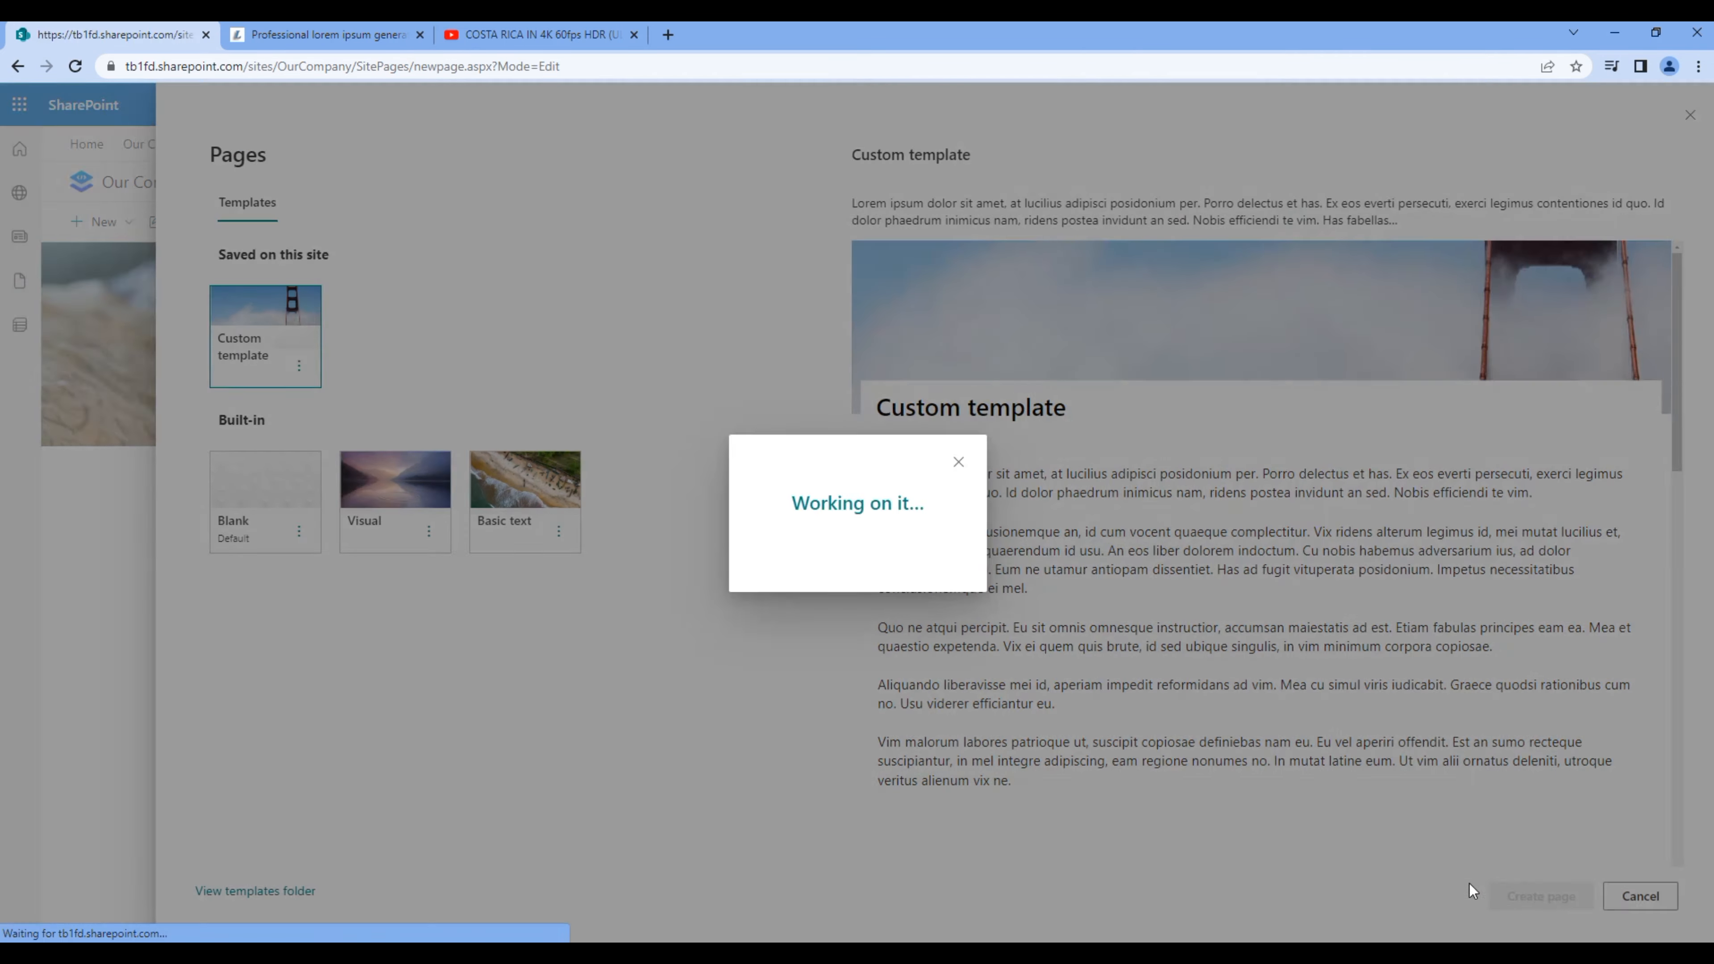
text(Sta)
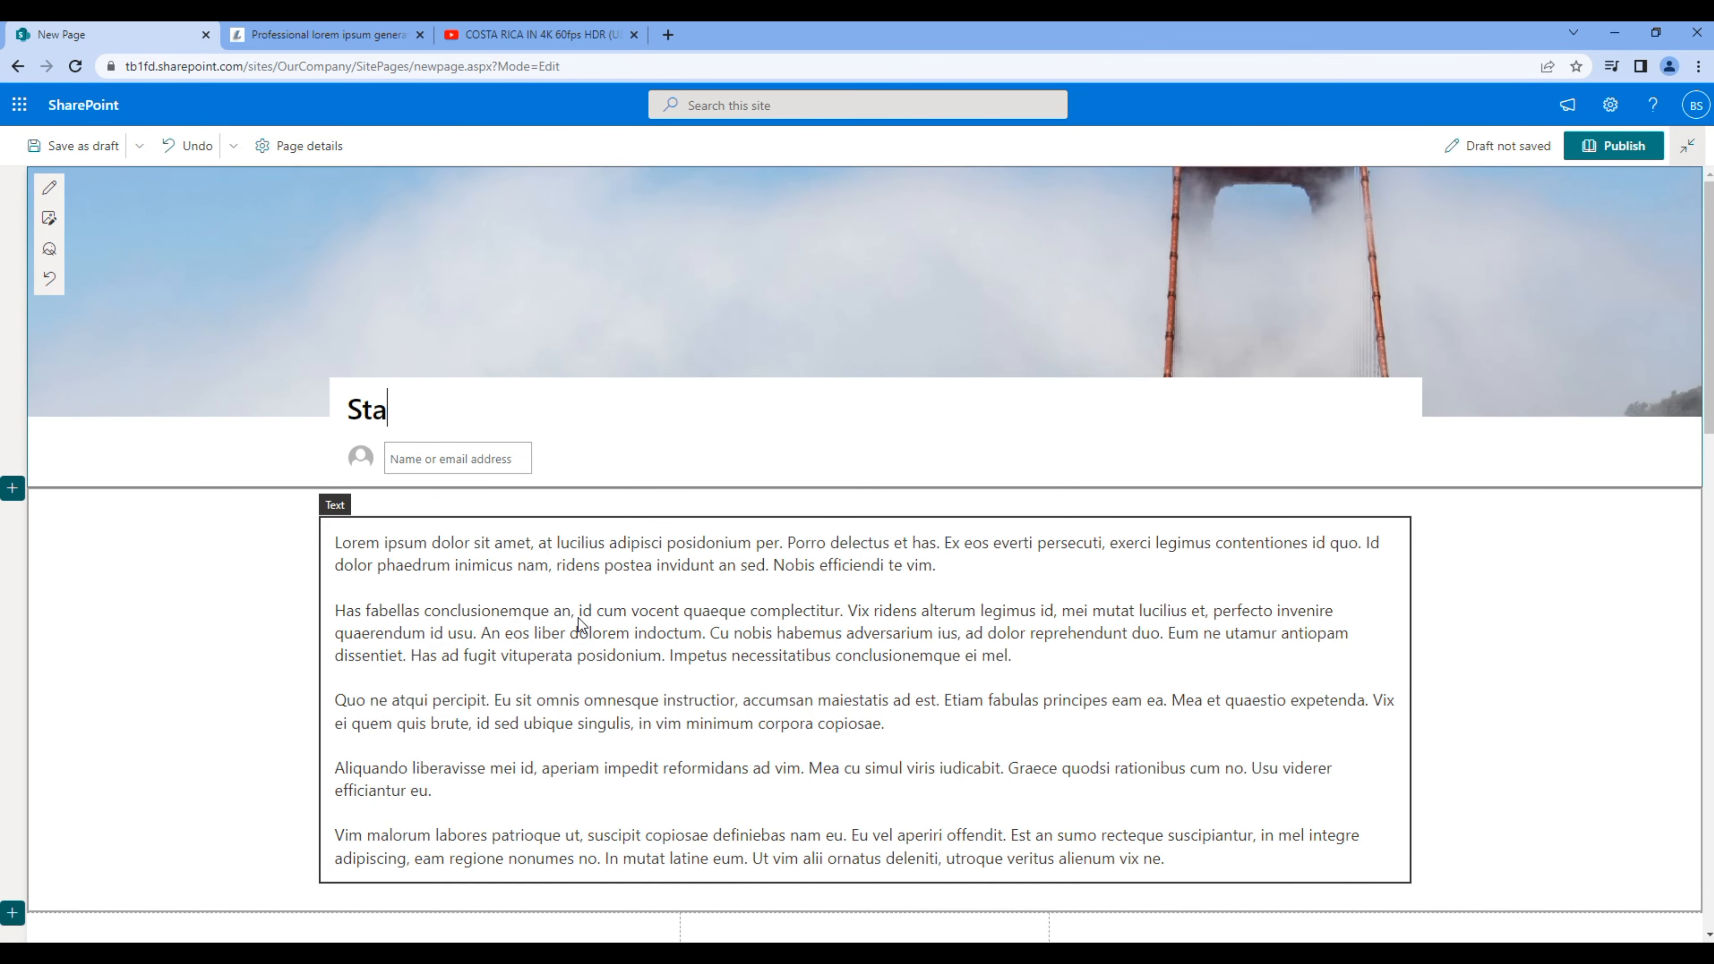
text(ff presentation)
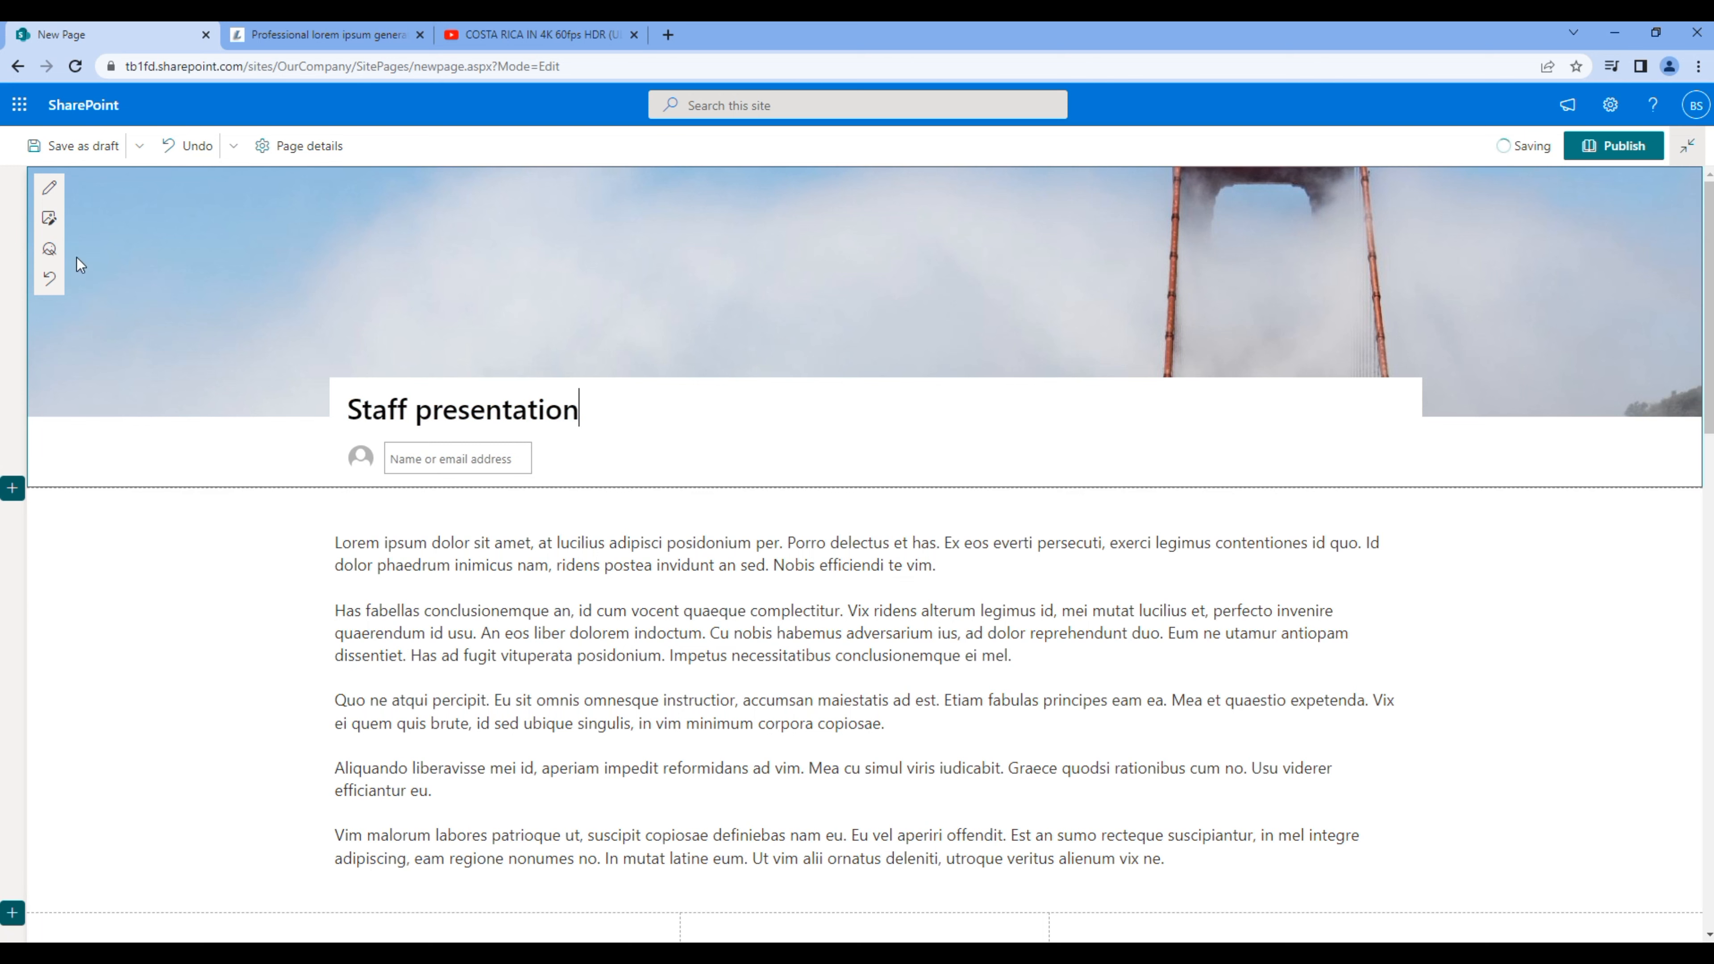
- Replace the Staff presentation banner with the stock image of red and white beach umbrellas and publish the page
click(48, 218)
click(198, 274)
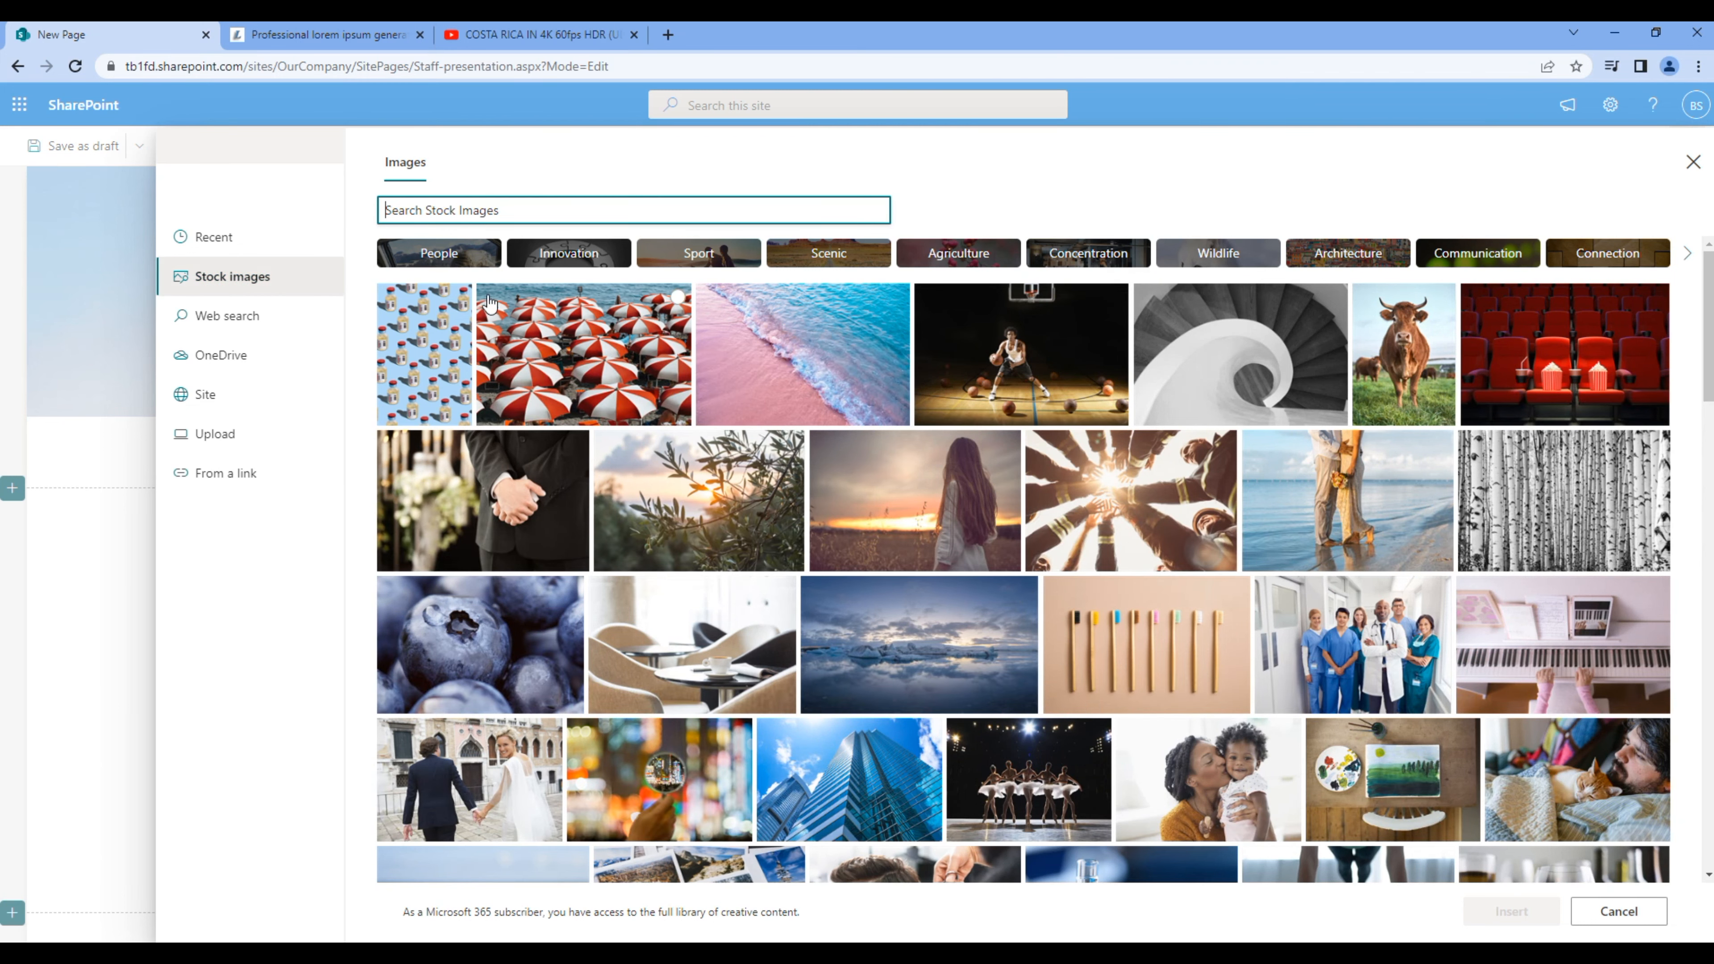
click(607, 348)
click(1511, 911)
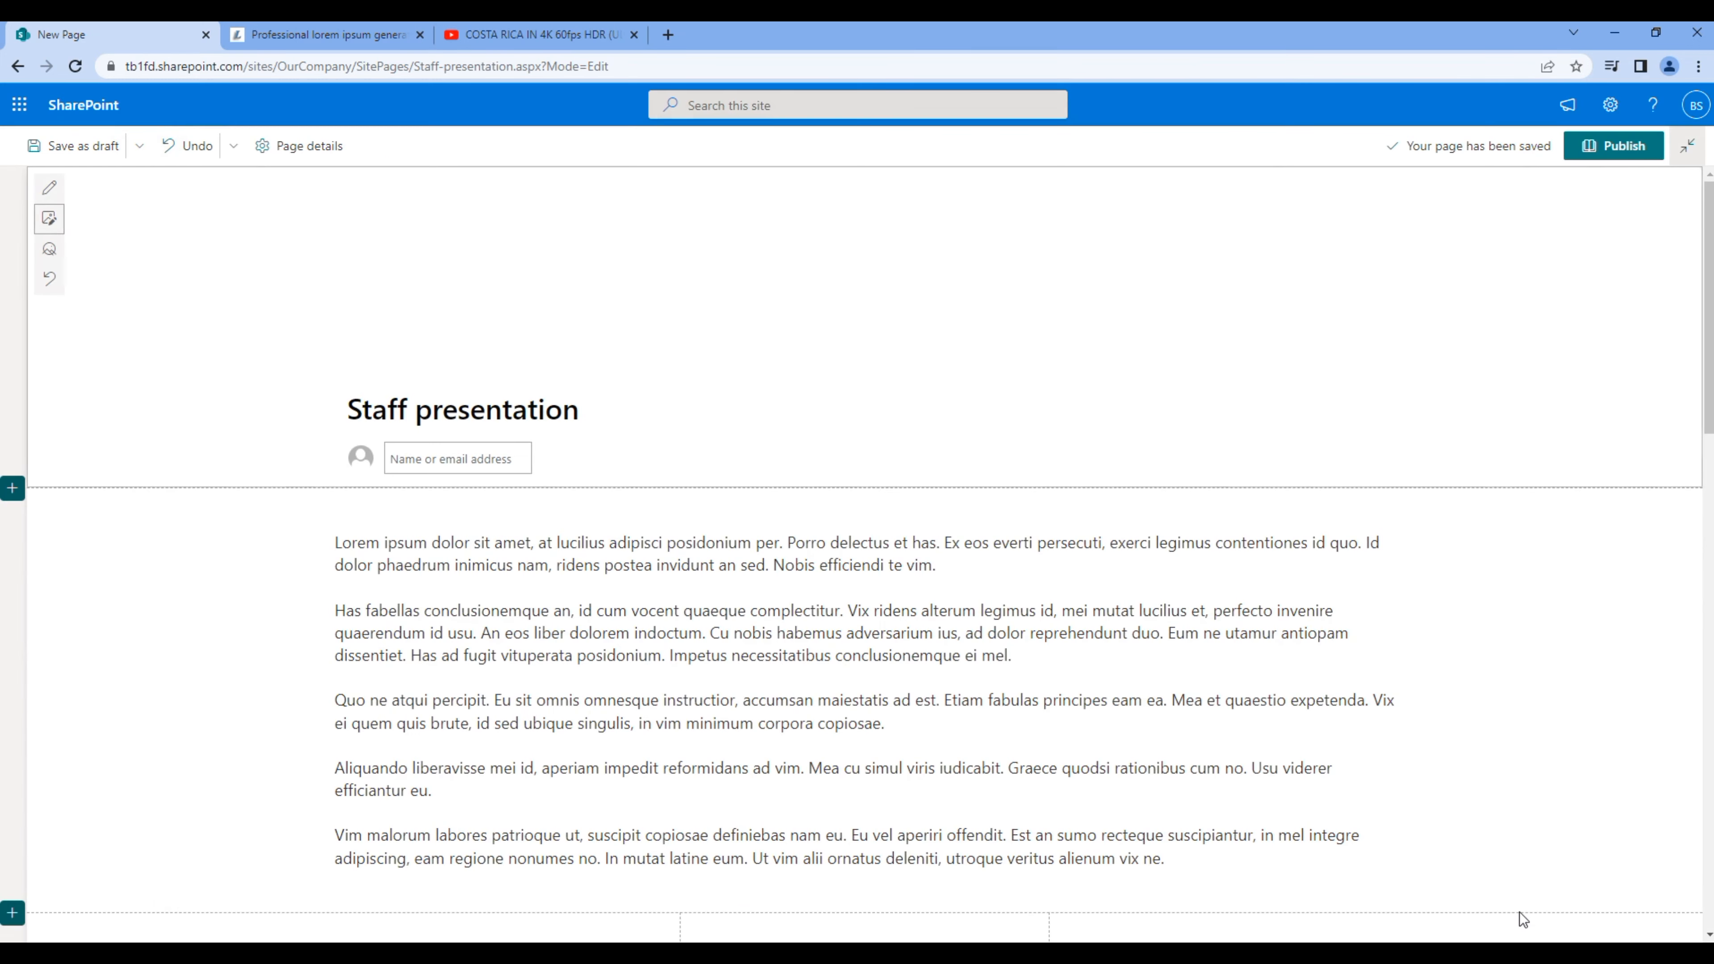
click(1628, 155)
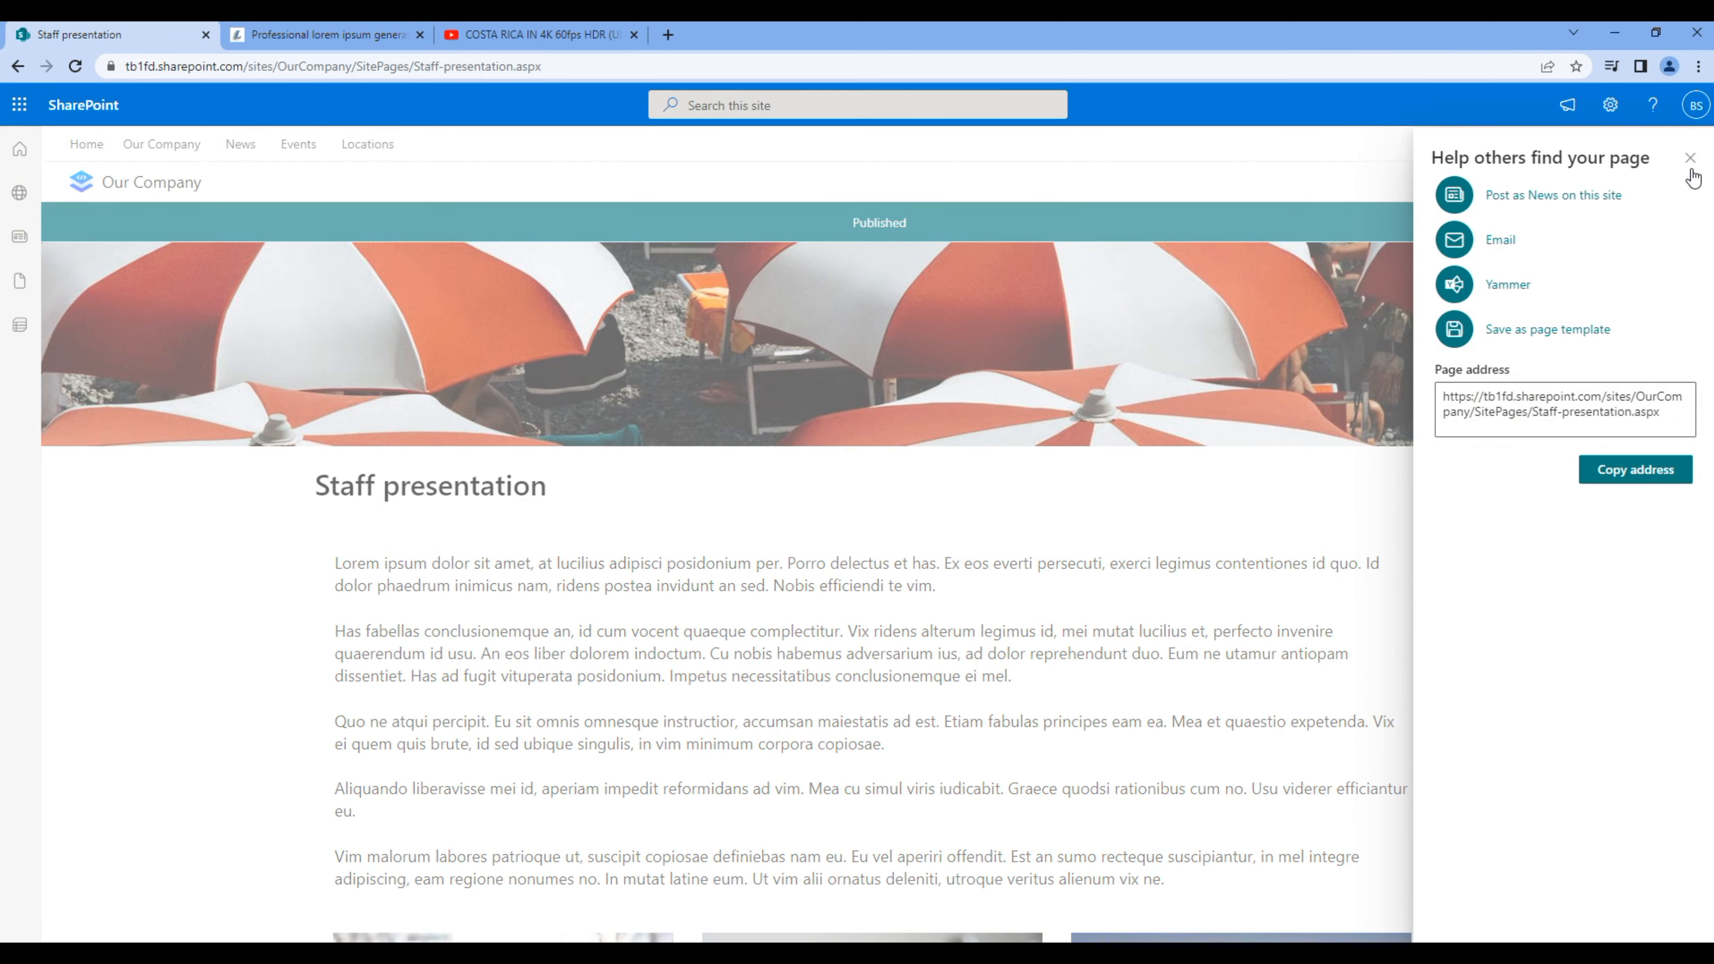
click(1690, 159)
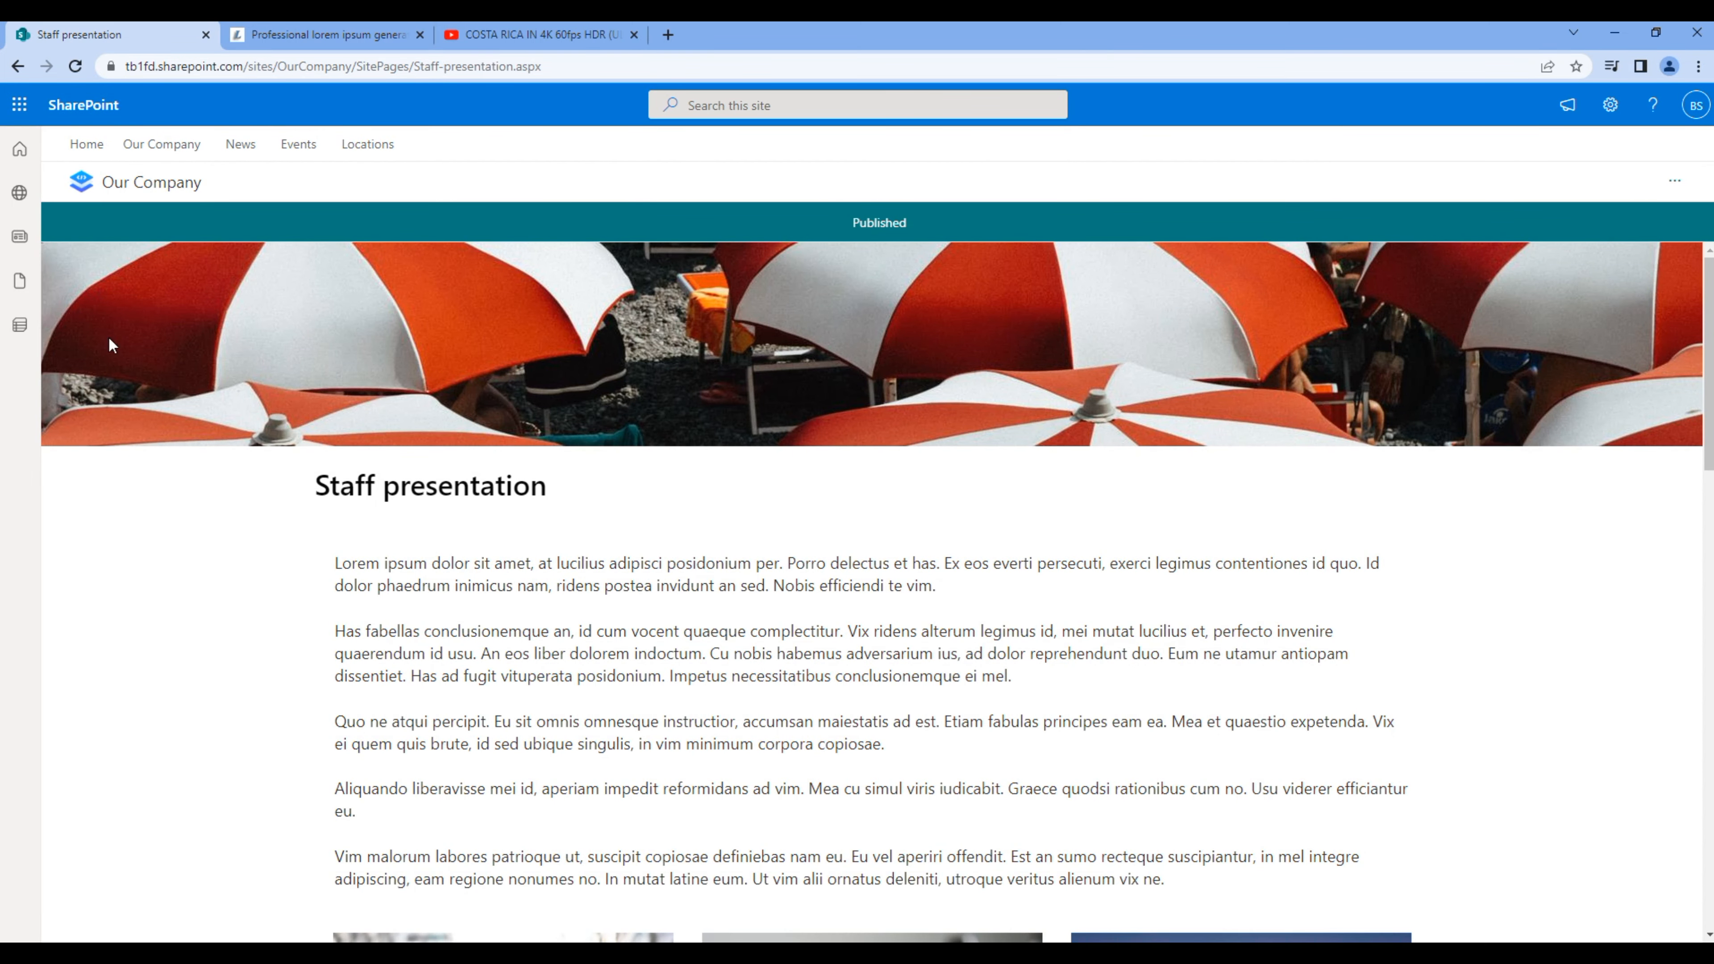
- Create one more page from the saved Custom template and title it "Sustainability"
click(100, 221)
click(94, 257)
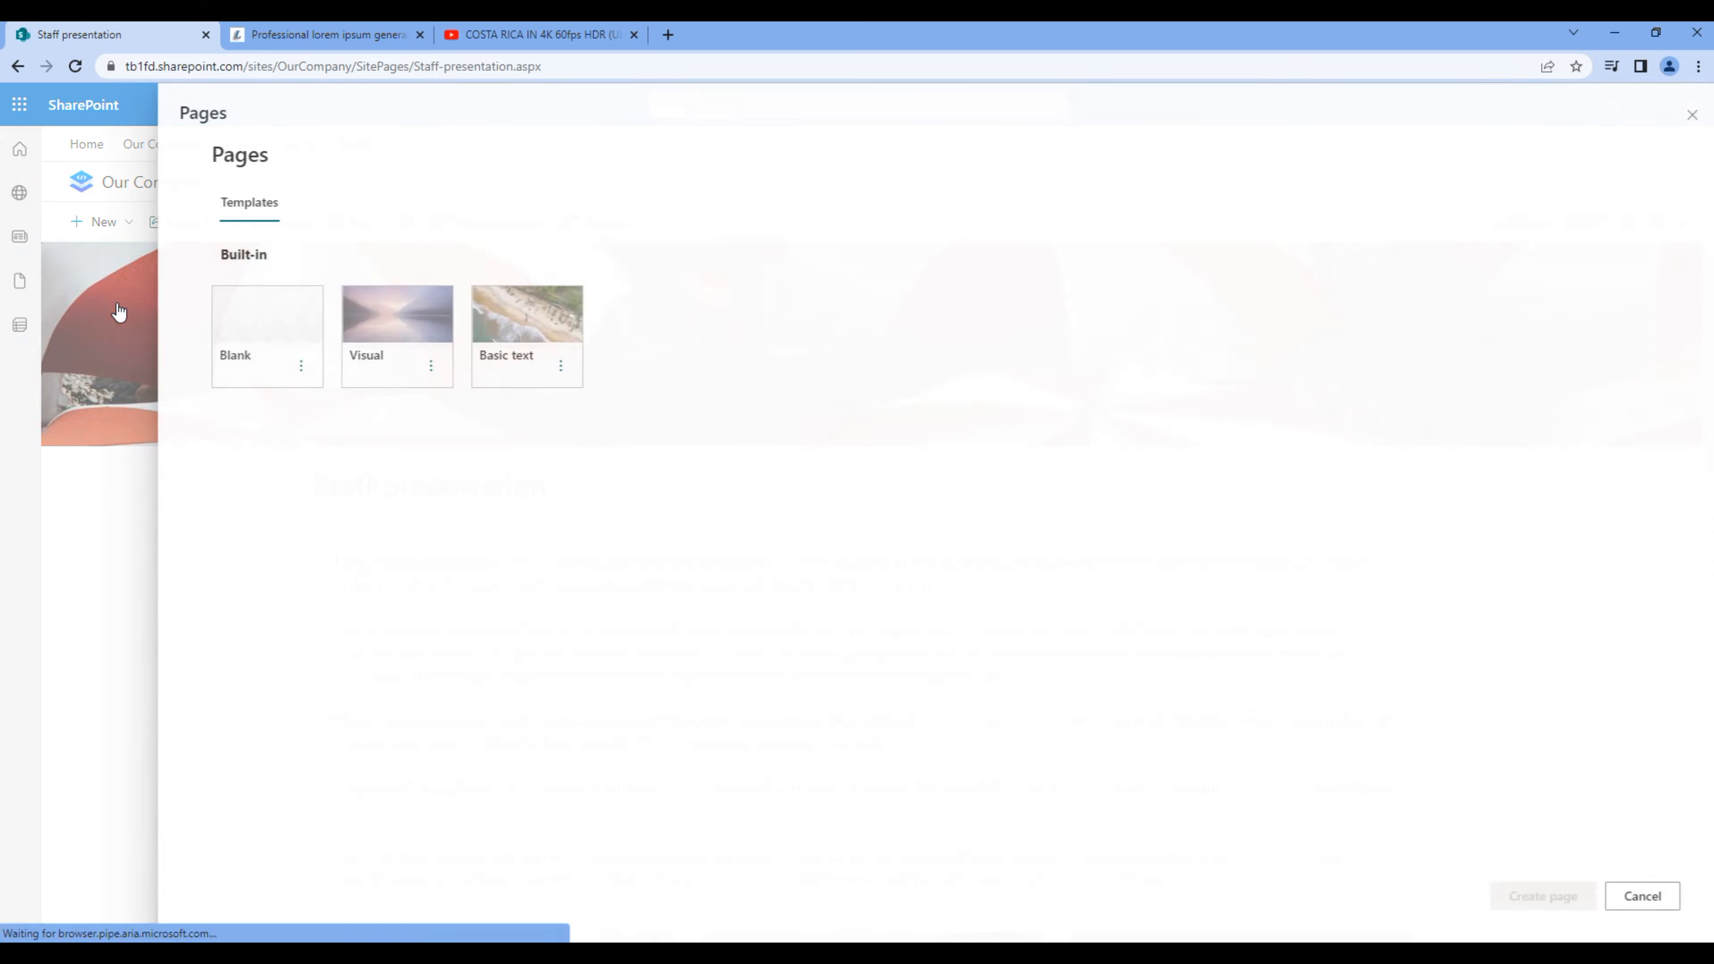
click(250, 343)
click(1546, 901)
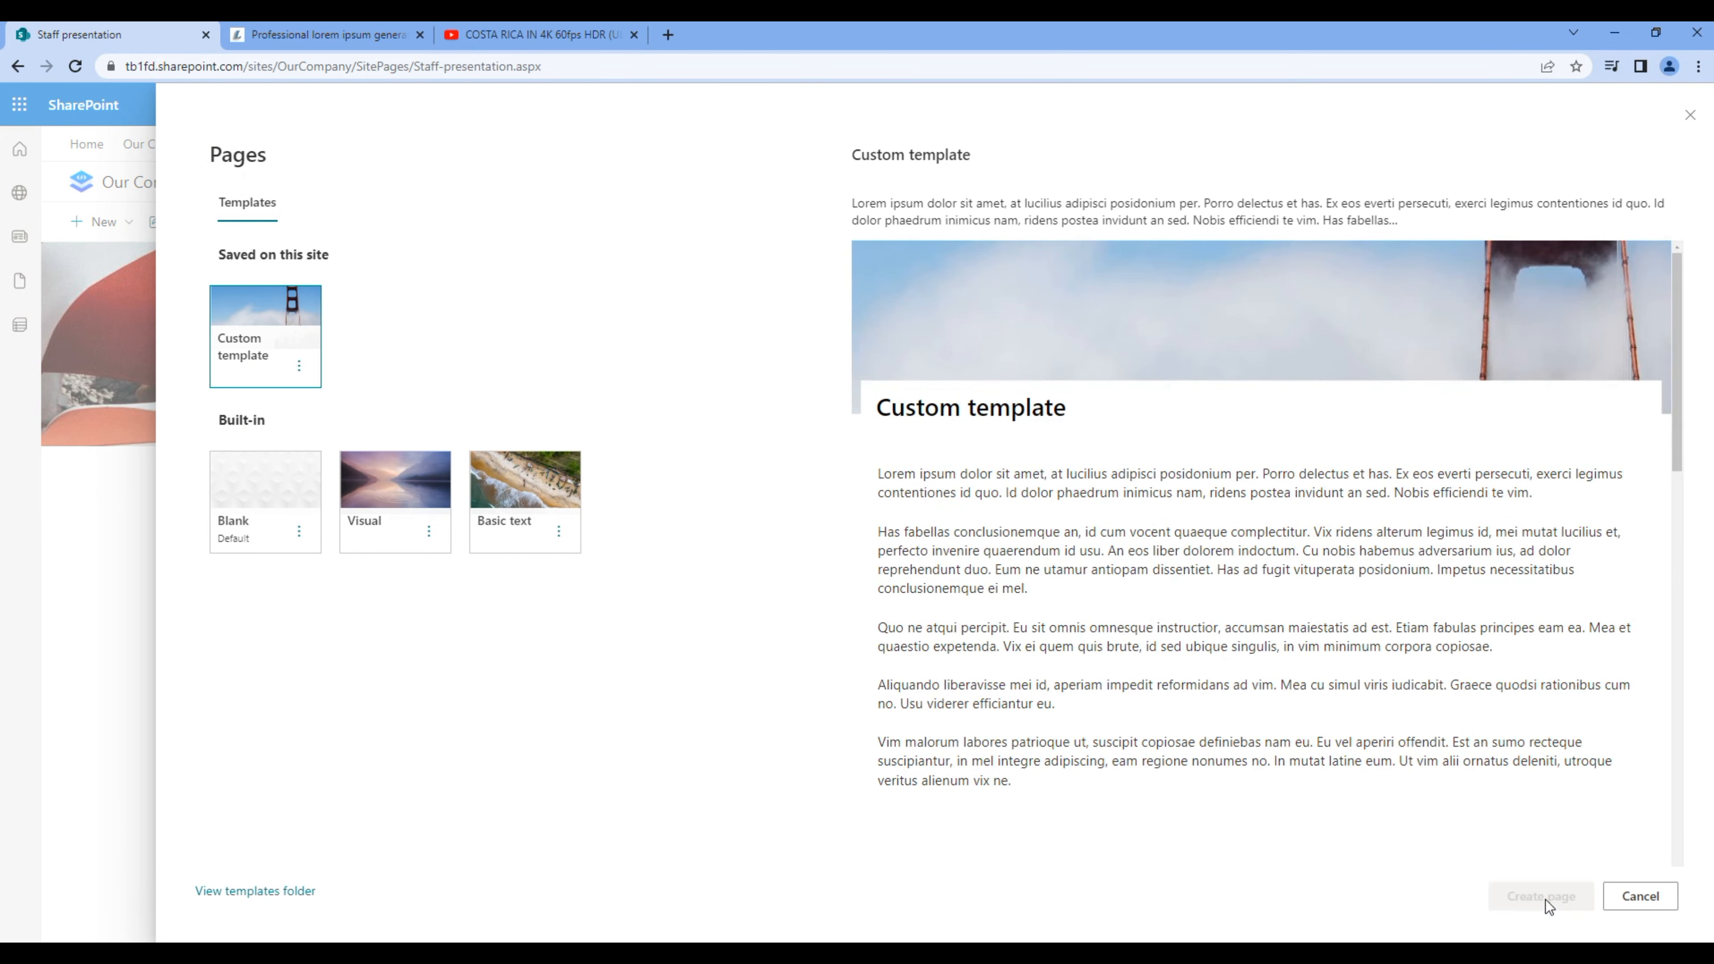
text(Sustainability)
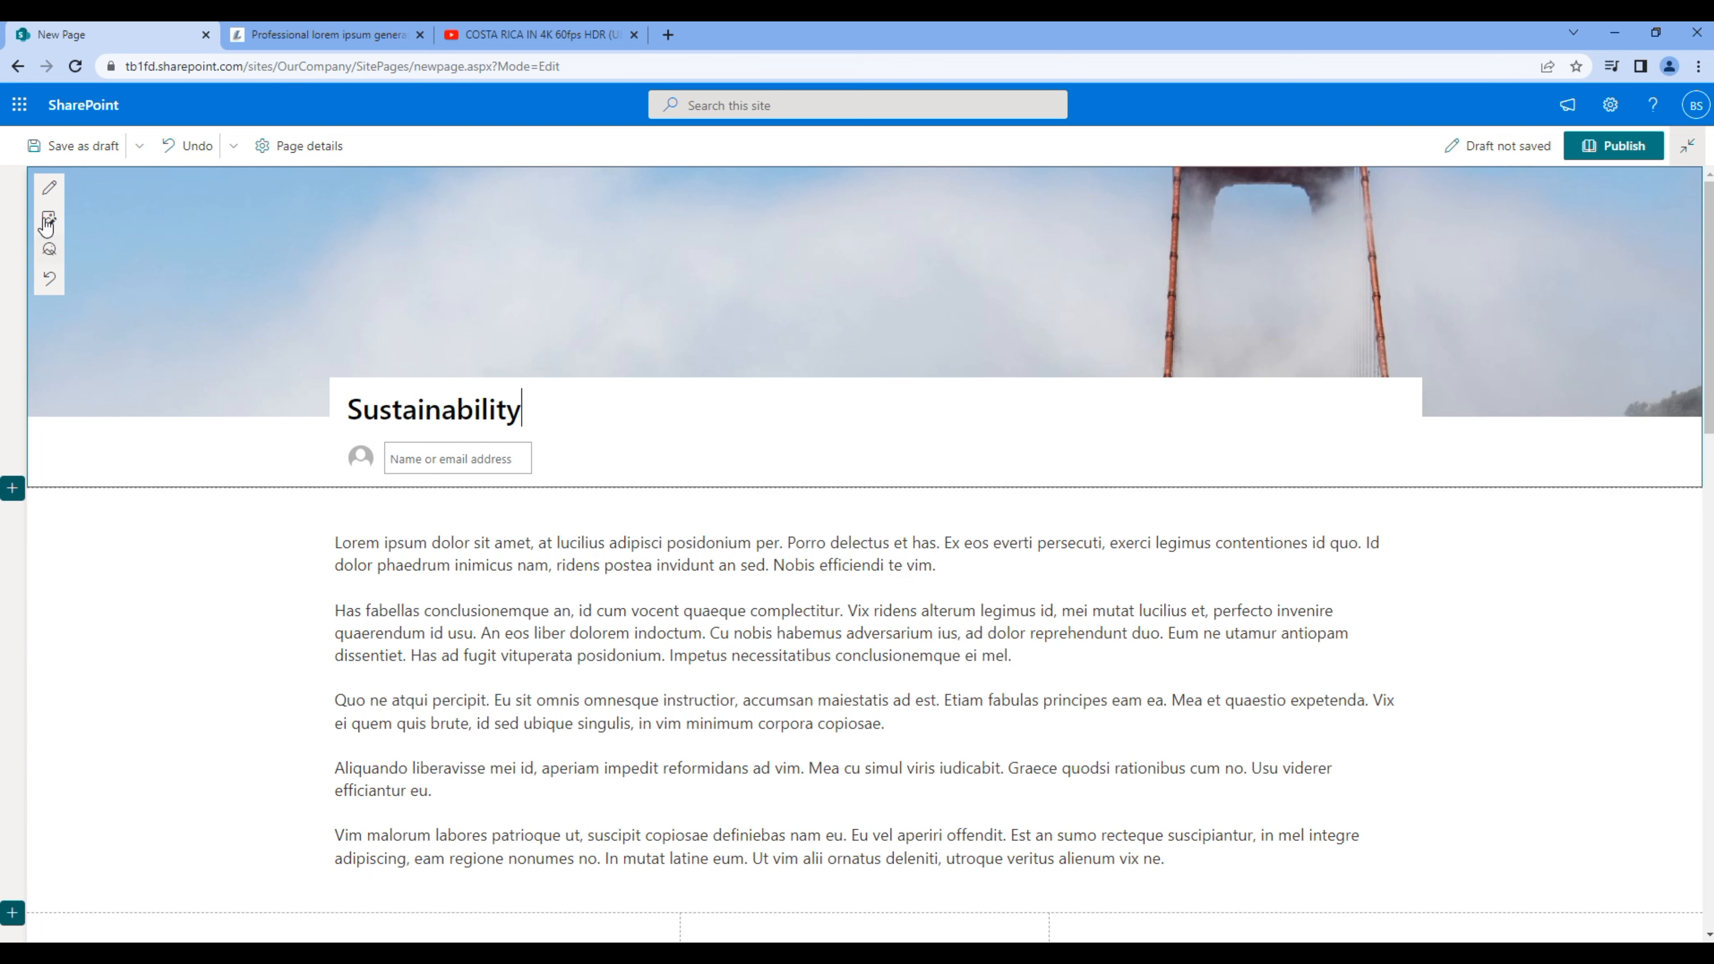
- Replace the Sustainability banner with the stock image of the black-and-white spiral staircase and publish the page
click(48, 220)
click(264, 275)
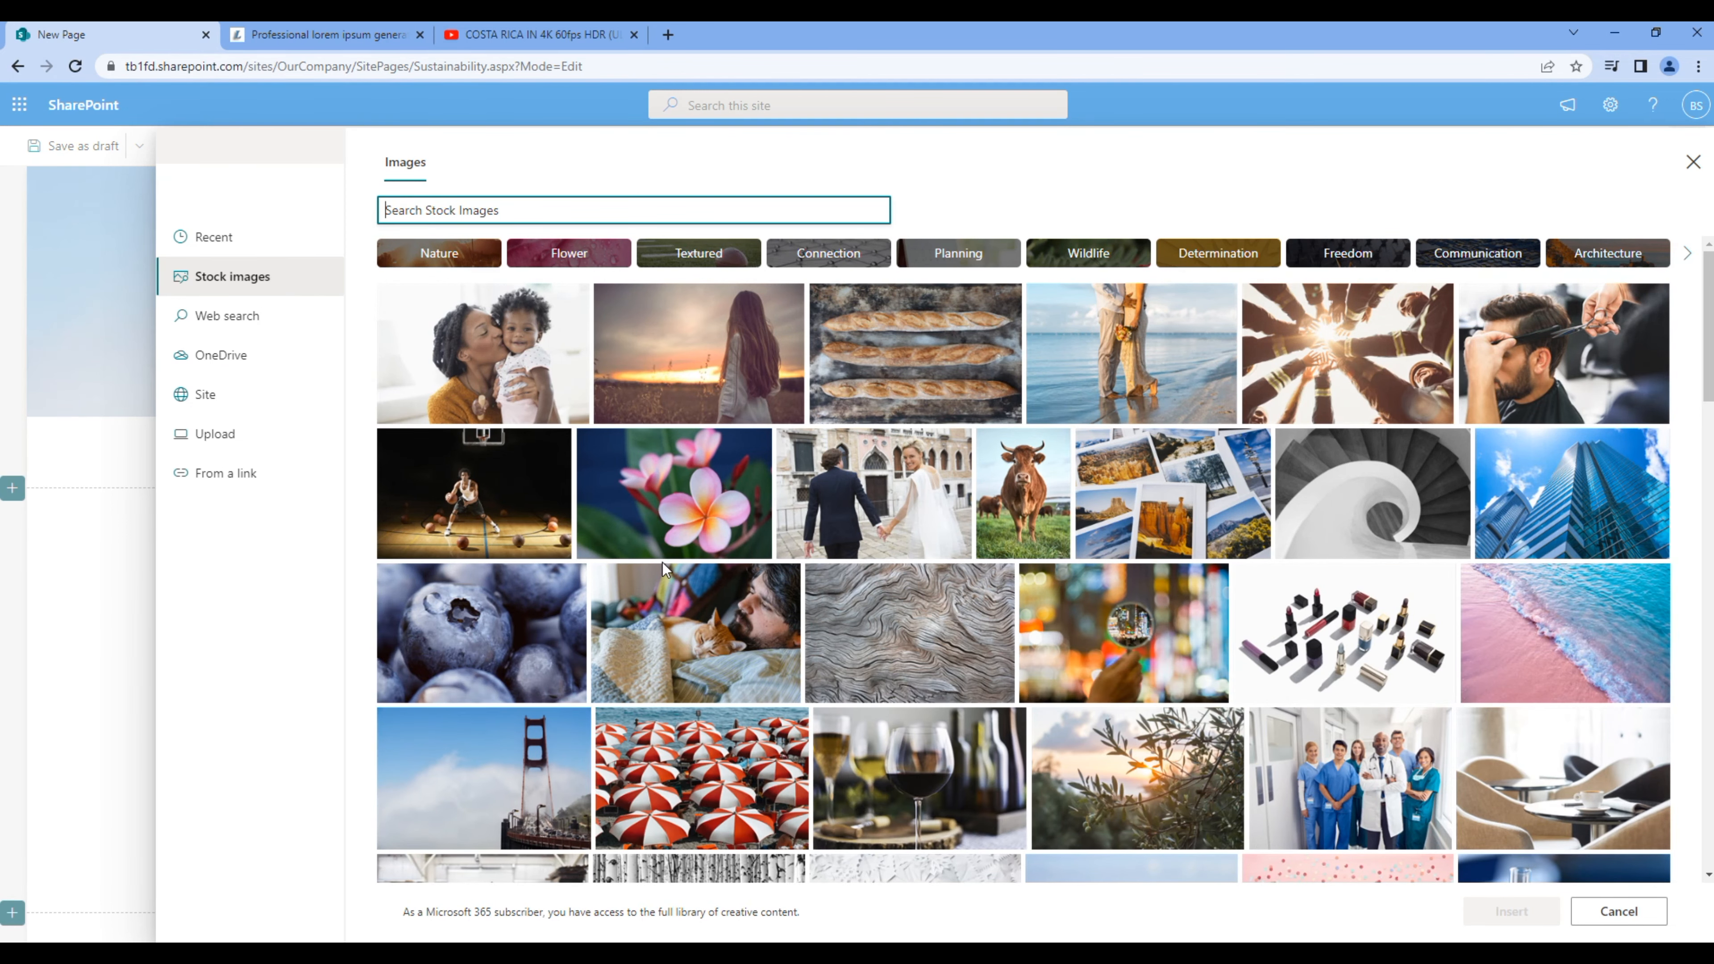
click(1372, 493)
click(1515, 912)
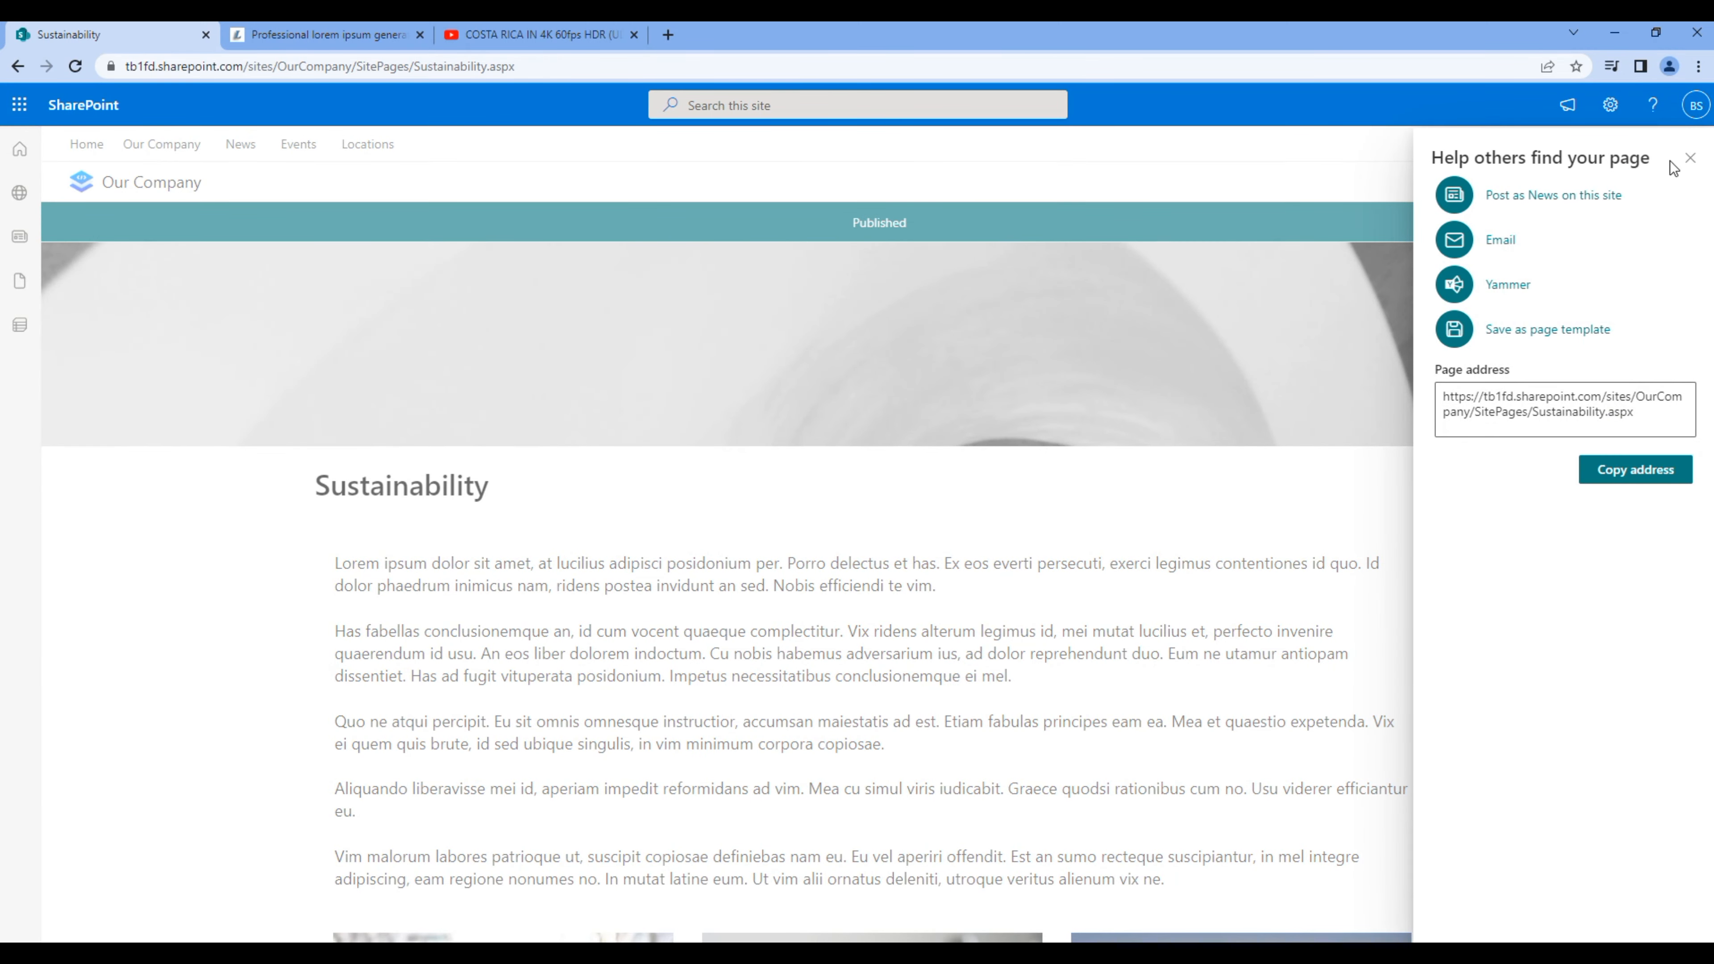
click(1690, 157)
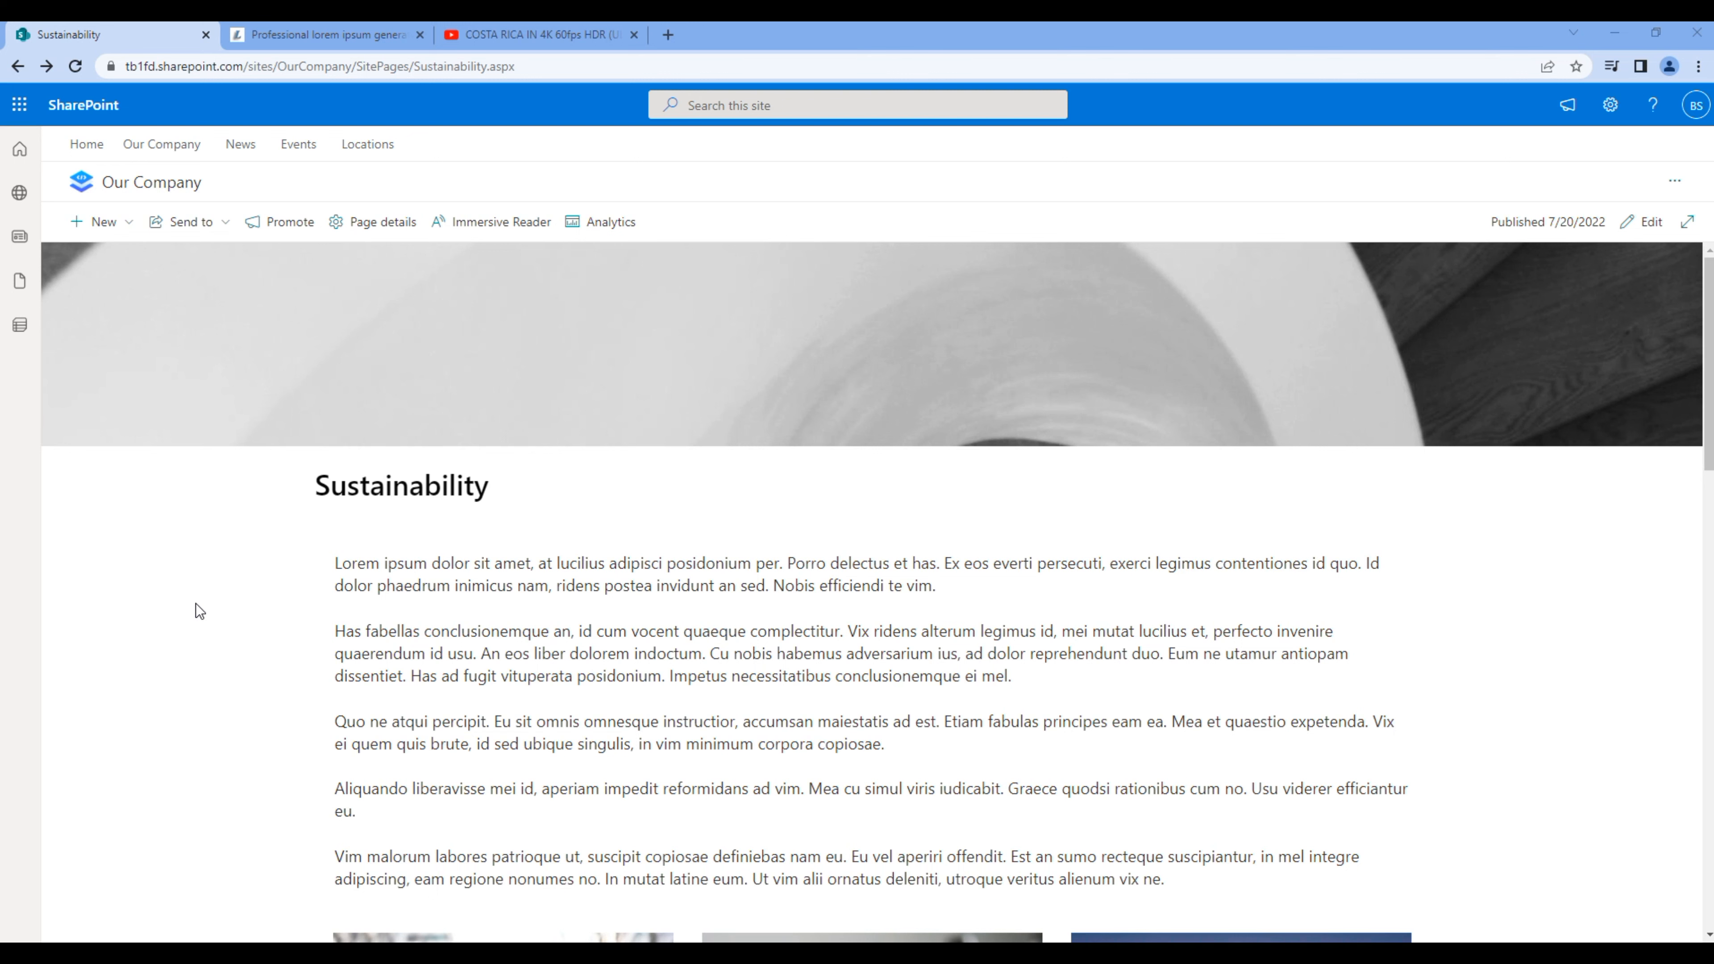
- Open the Our Company home page for editing and delete its empty text web part
click(191, 145)
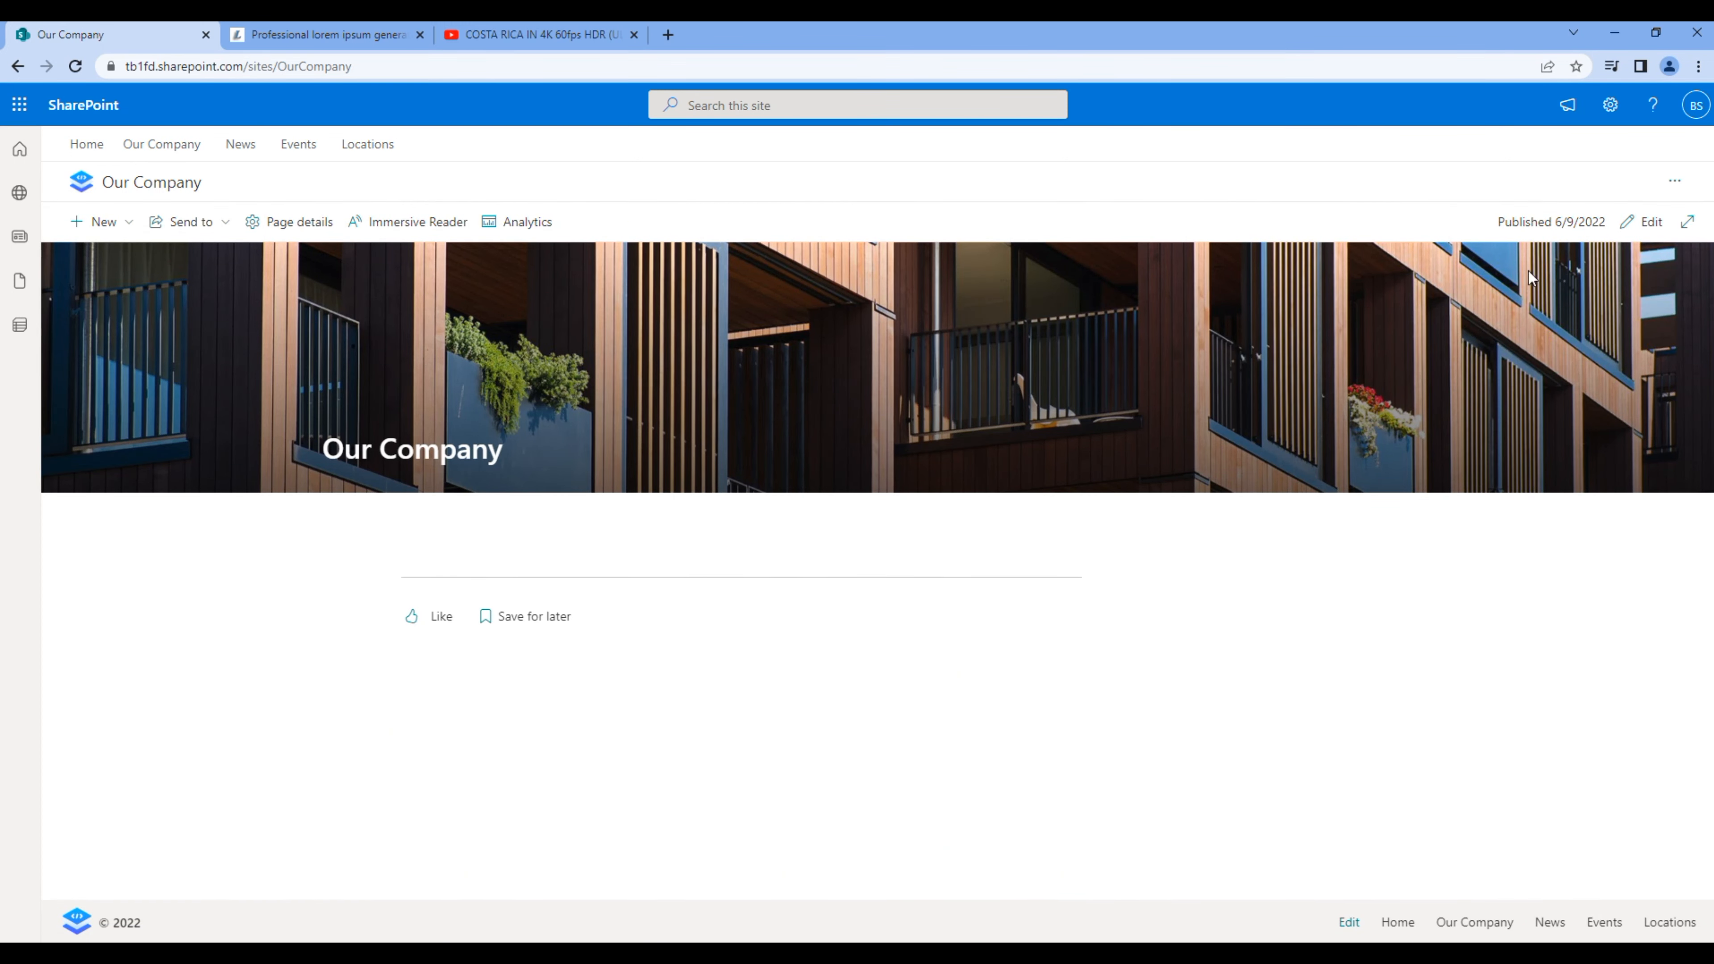
click(1651, 225)
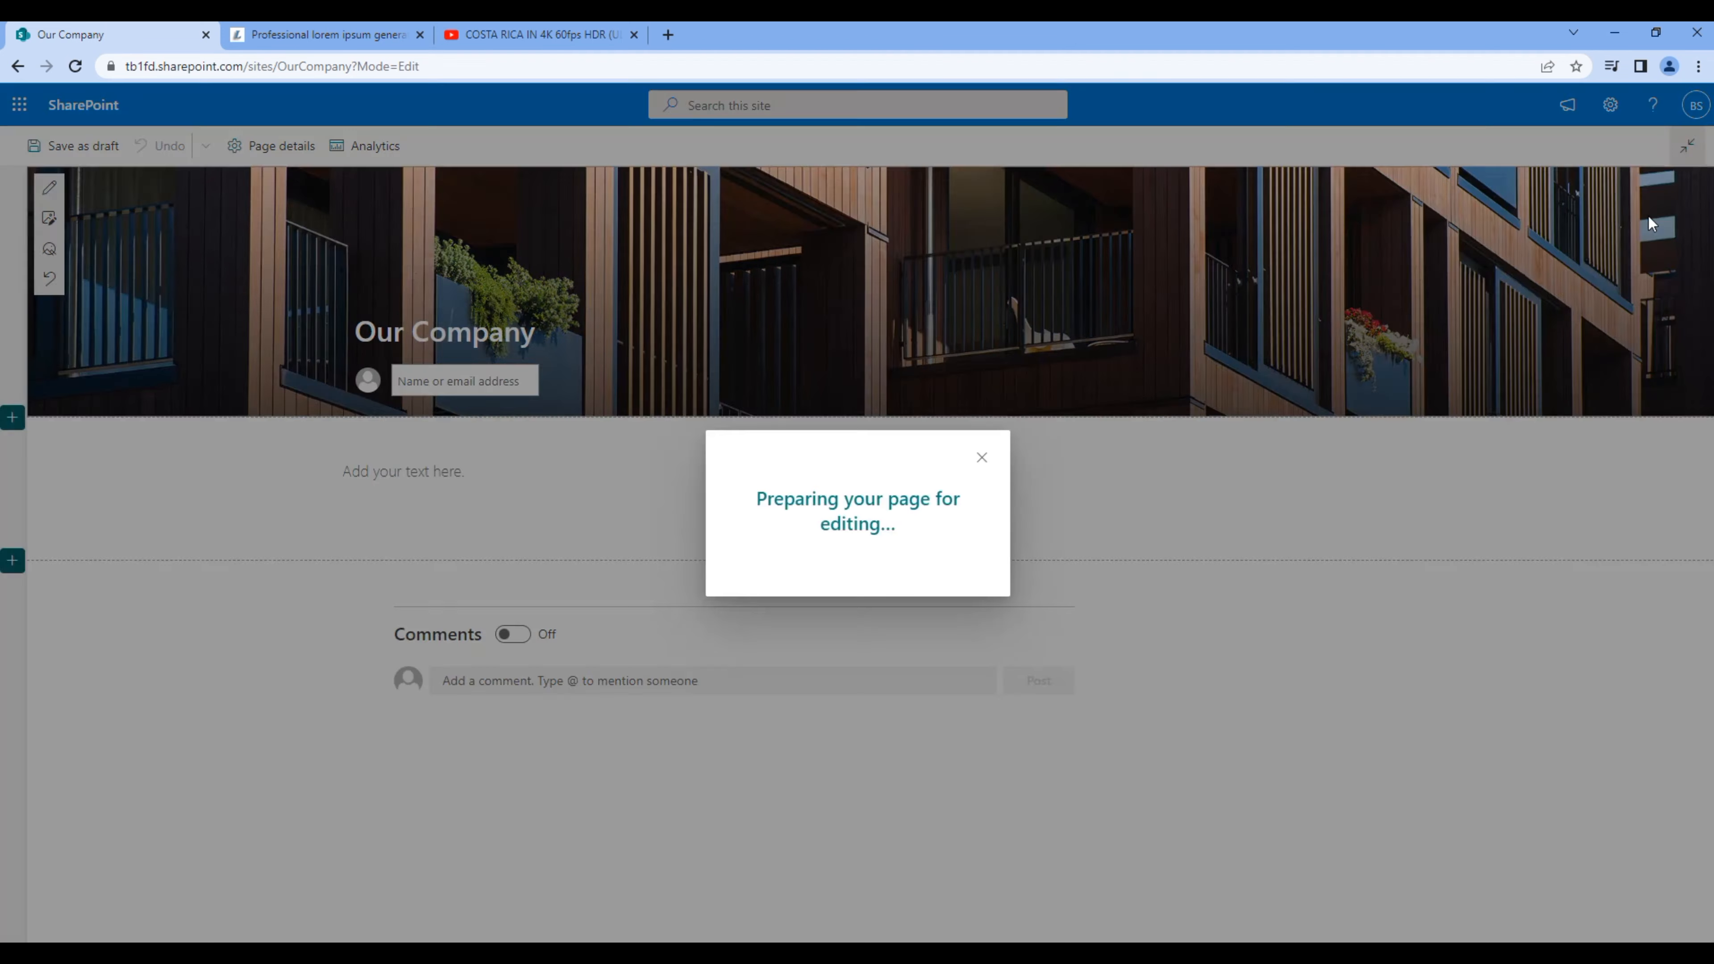
click(468, 484)
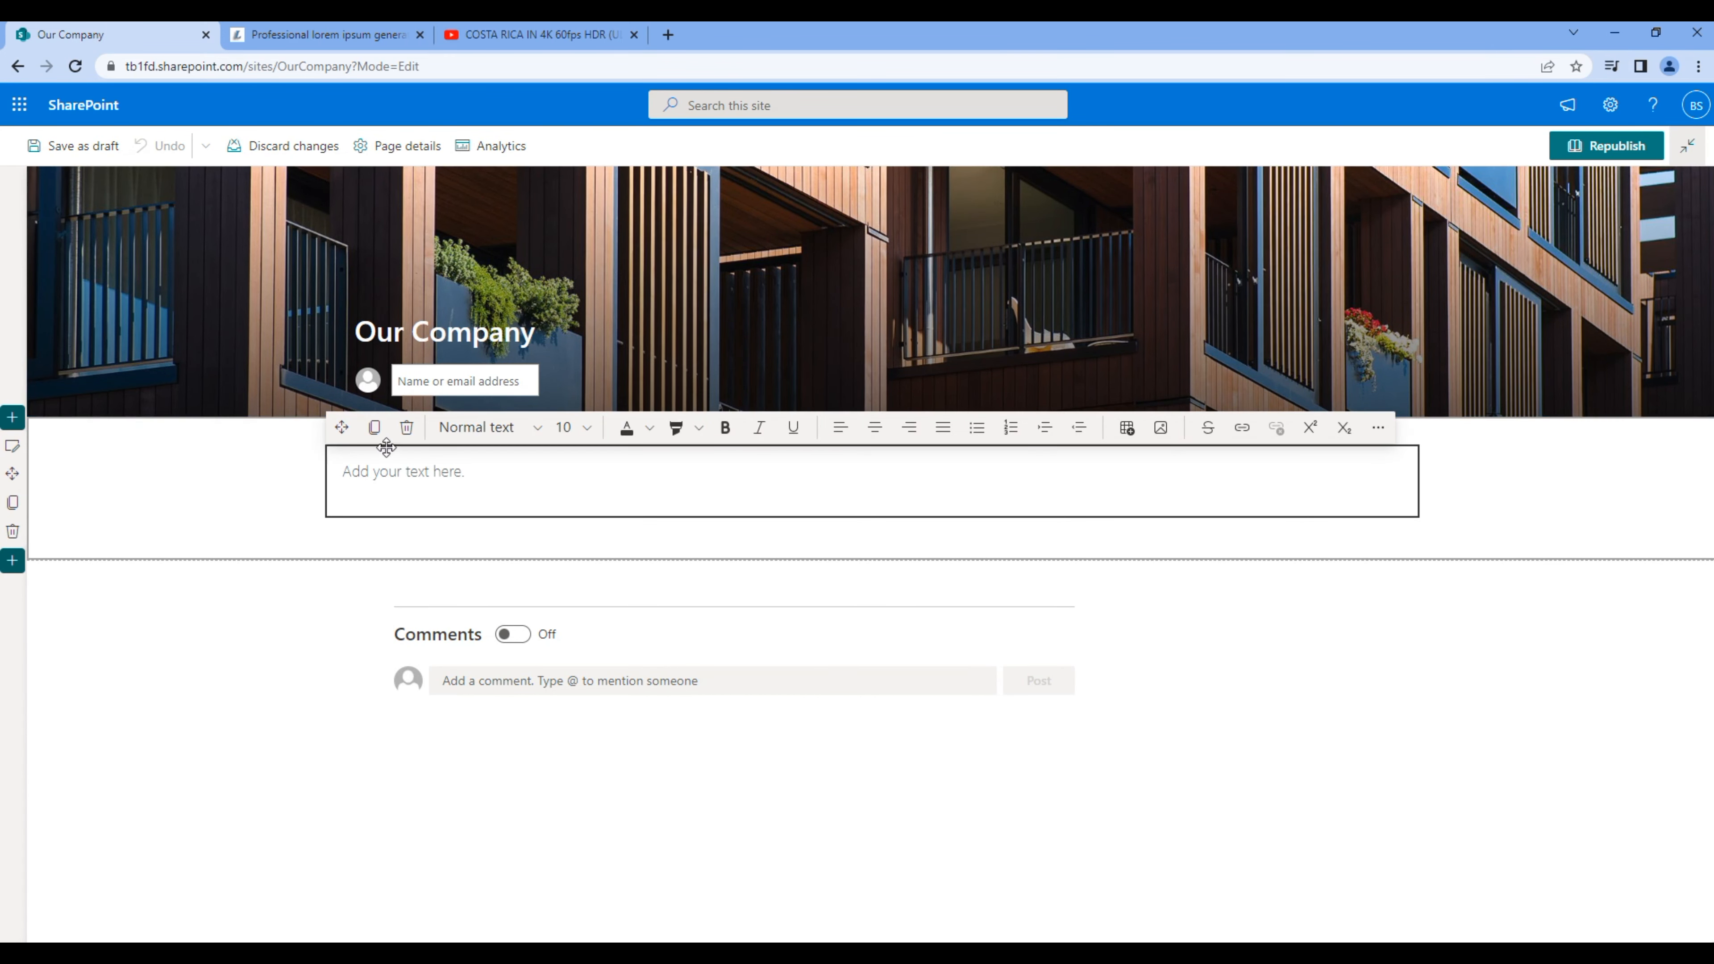
click(406, 427)
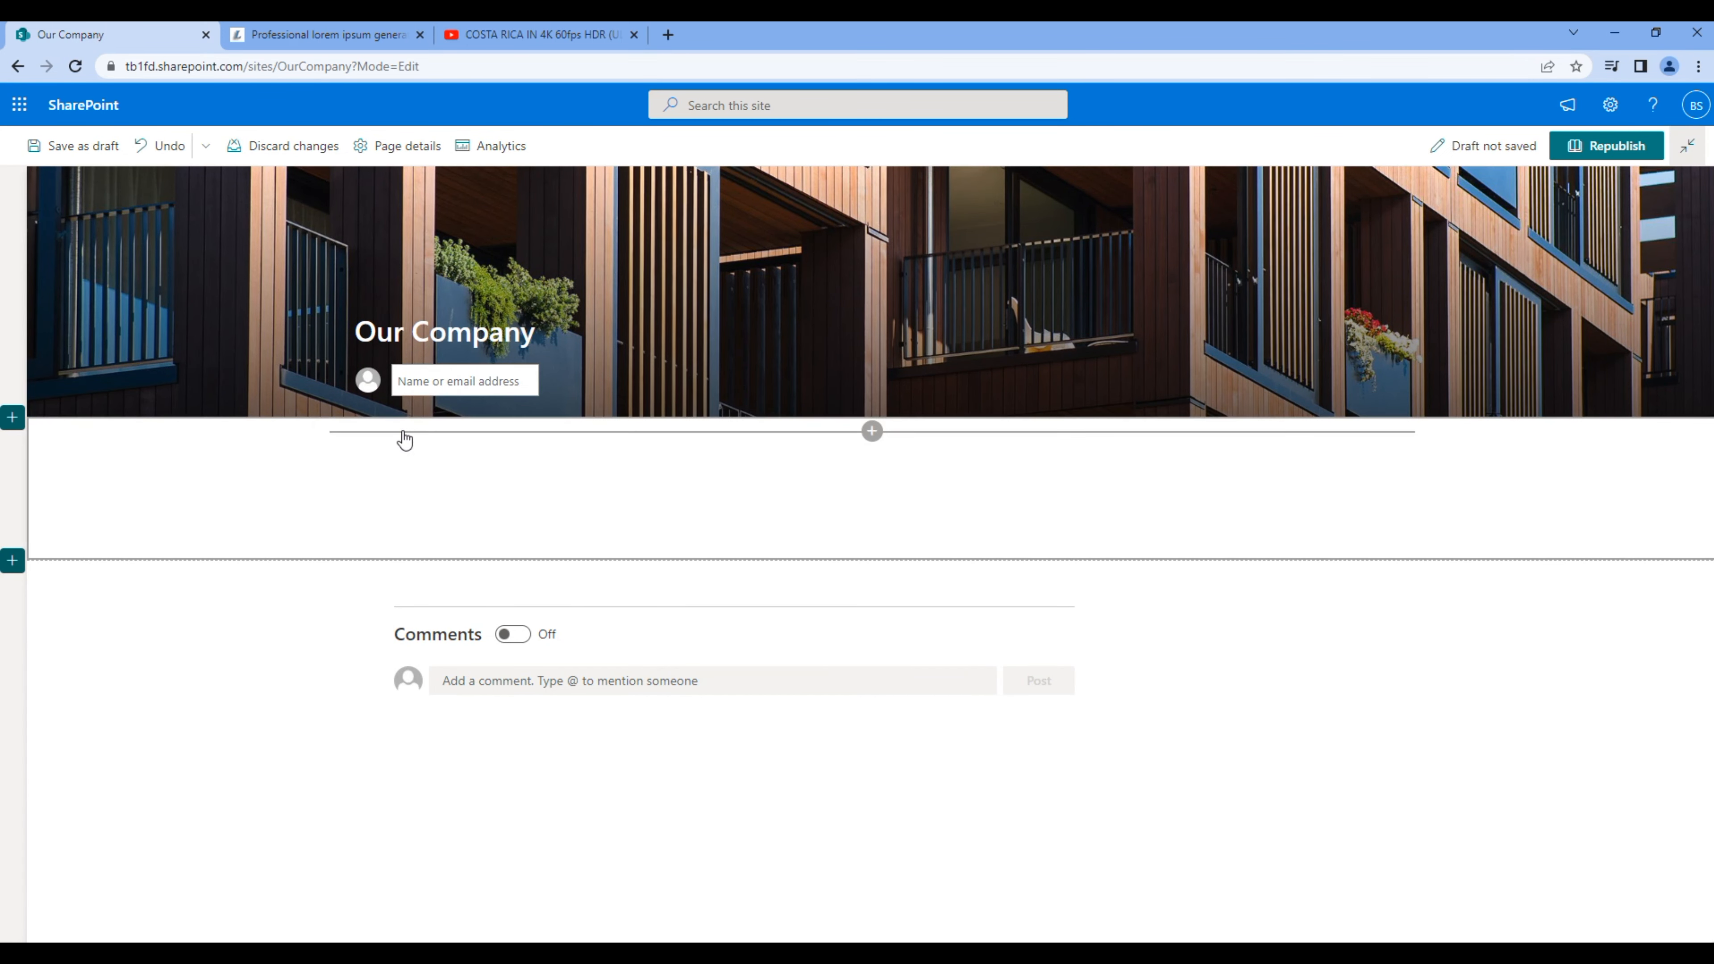
- Add a Quick links web part linking to the New-starters, CEO's-blog, Annual-reports, Careers, Staff-presentation and Sustainability pages
click(871, 432)
click(774, 615)
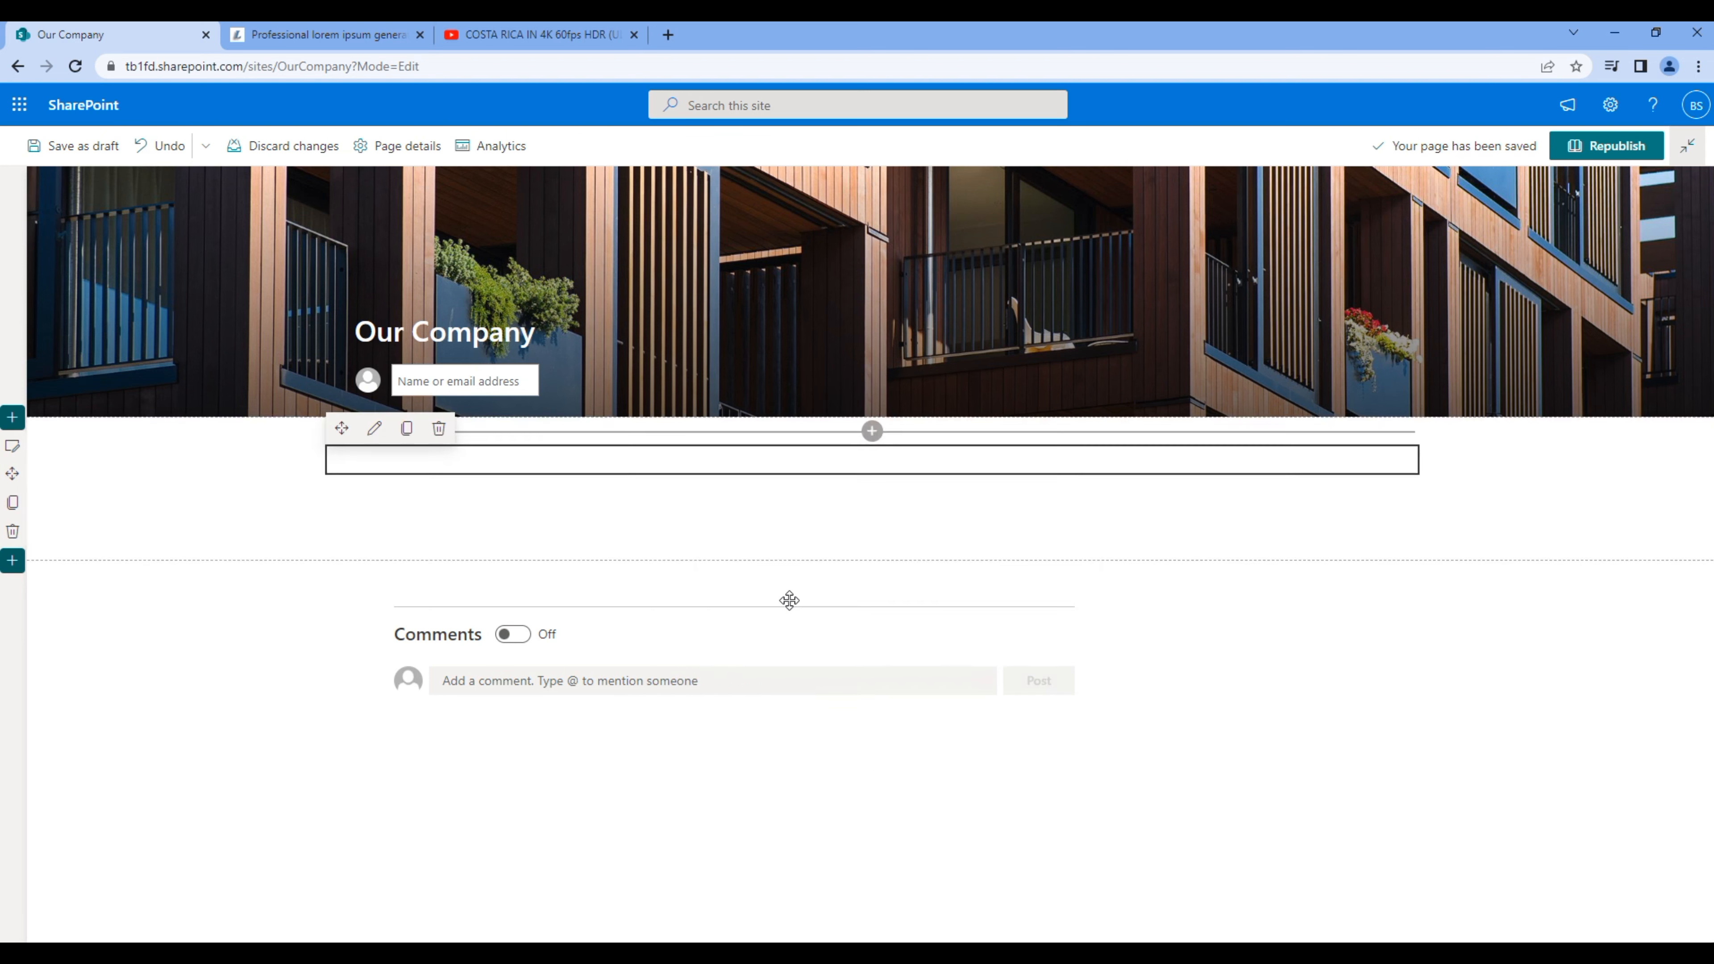
click(394, 506)
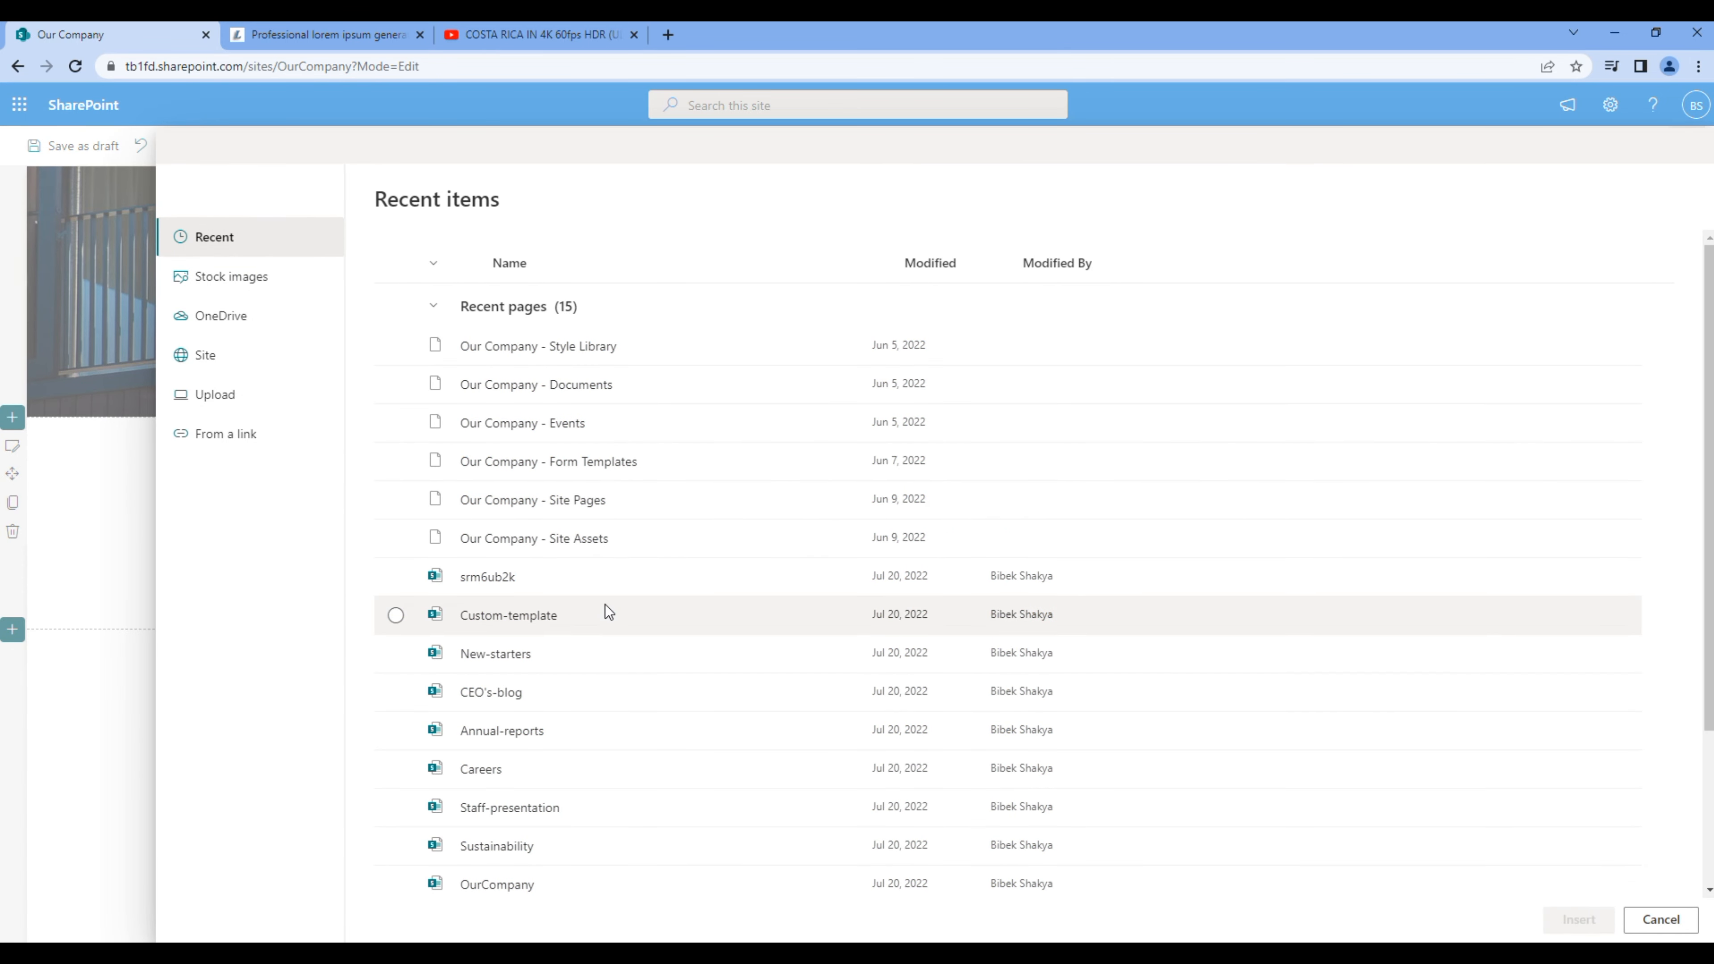
click(395, 655)
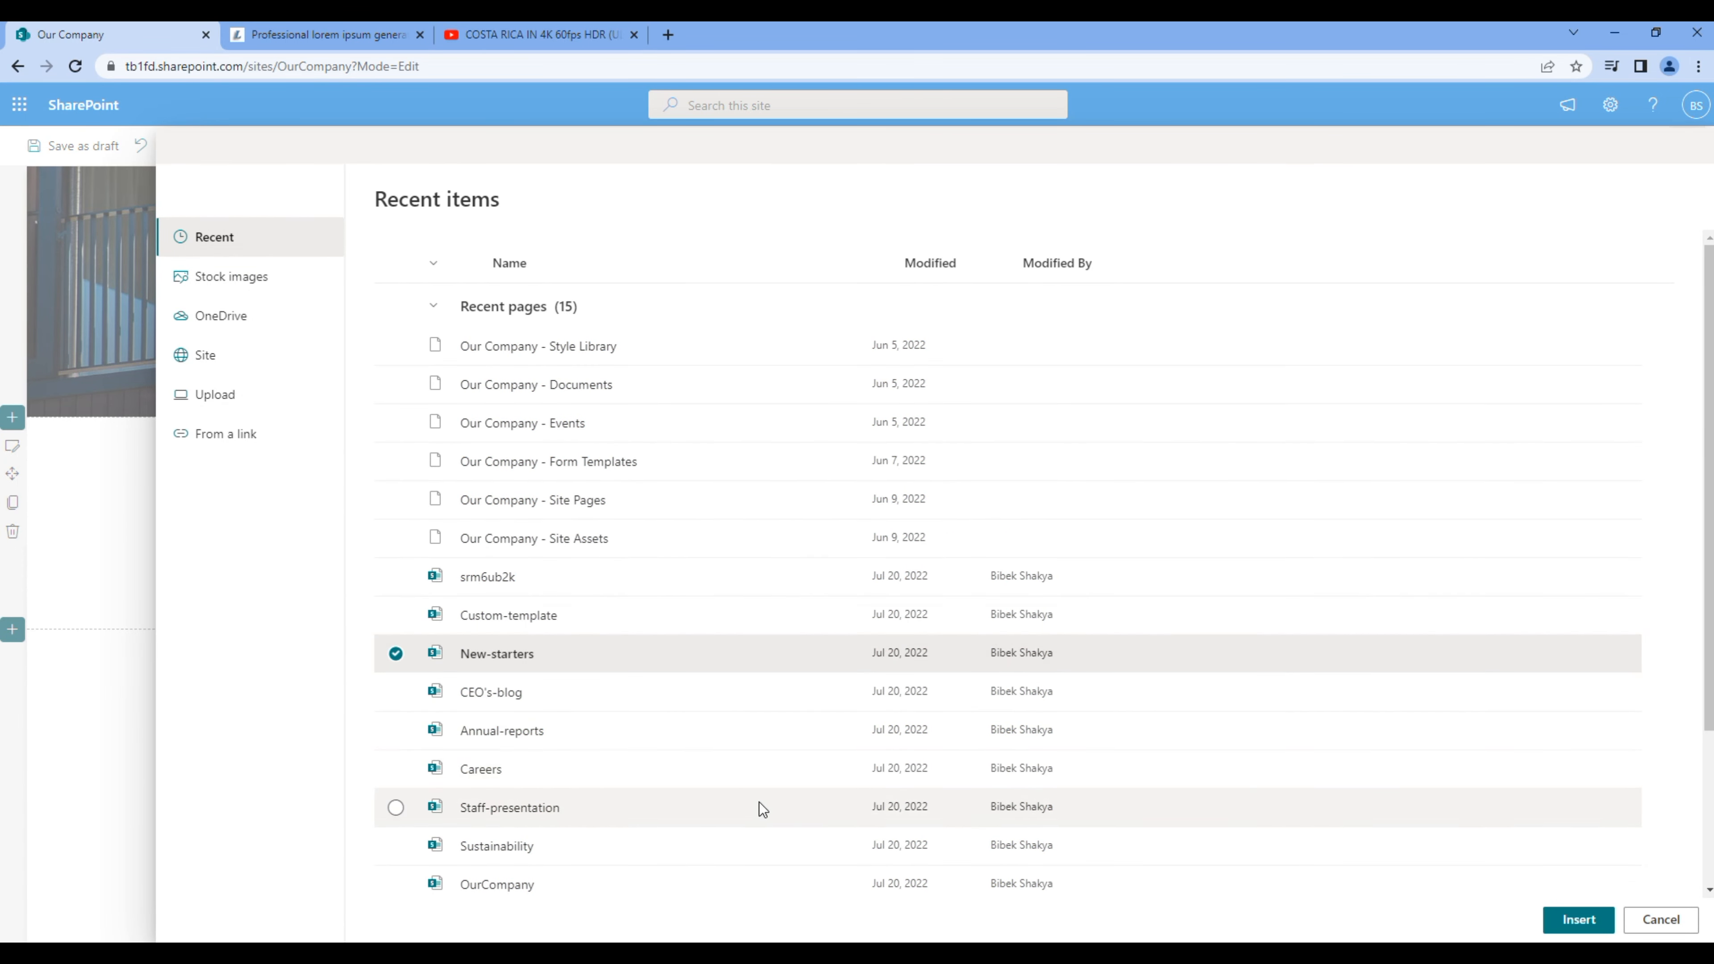
click(395, 691)
click(396, 730)
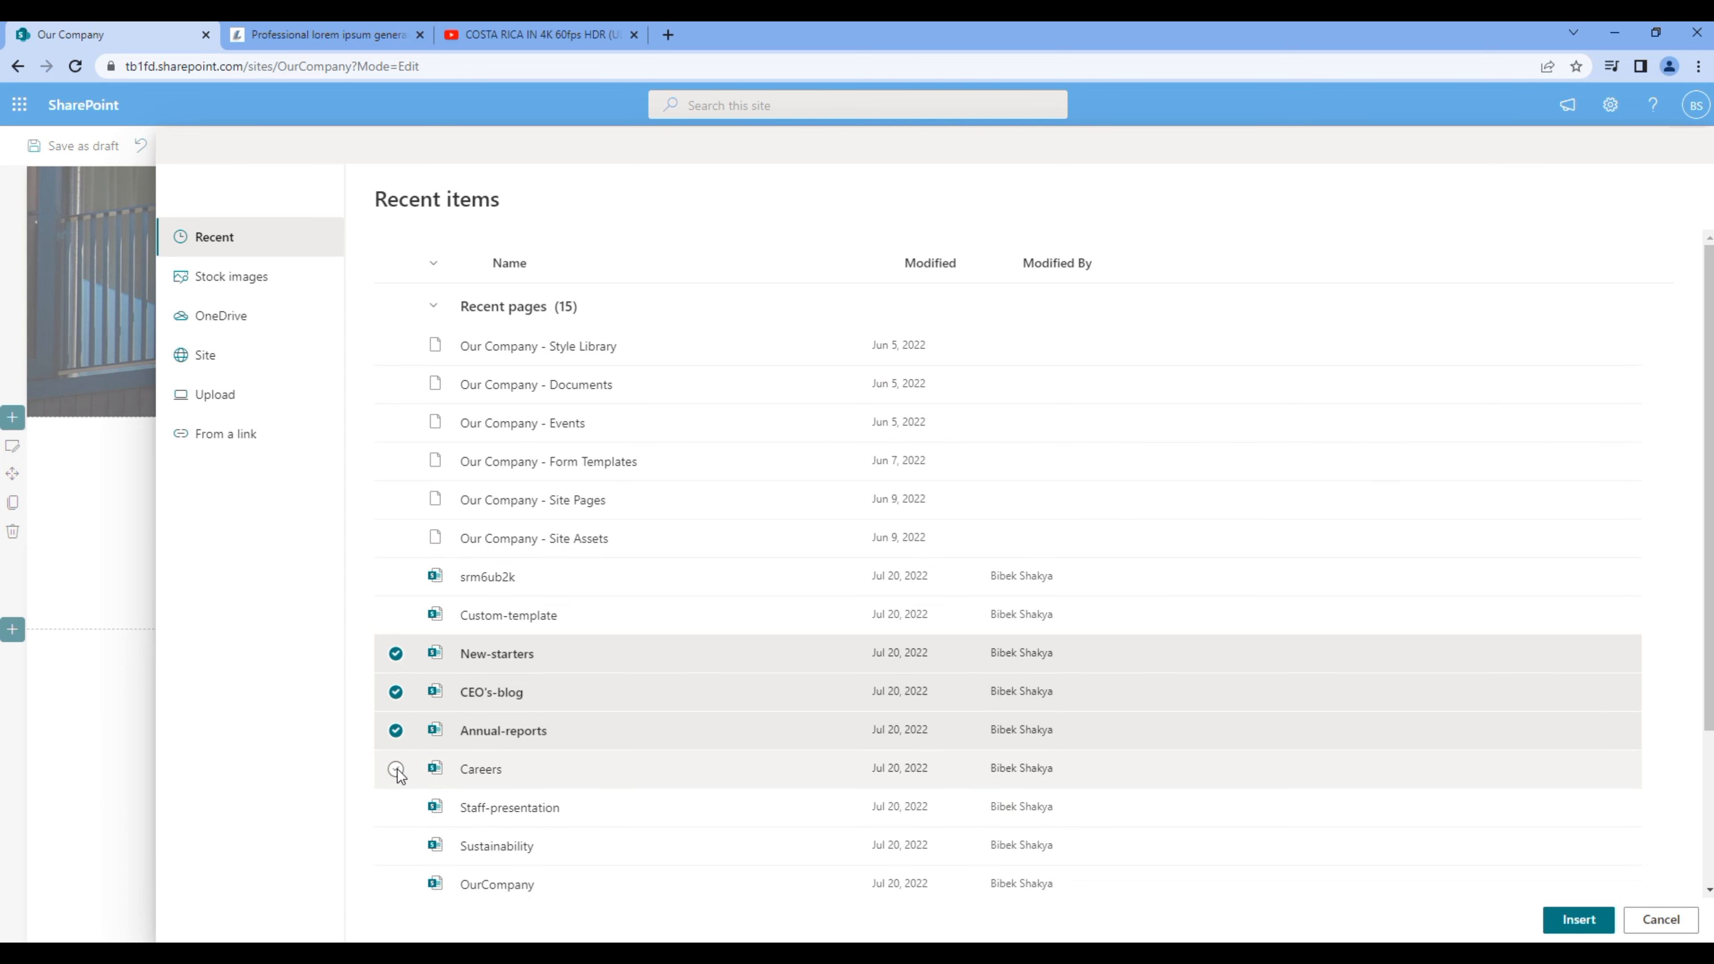
click(395, 770)
click(395, 808)
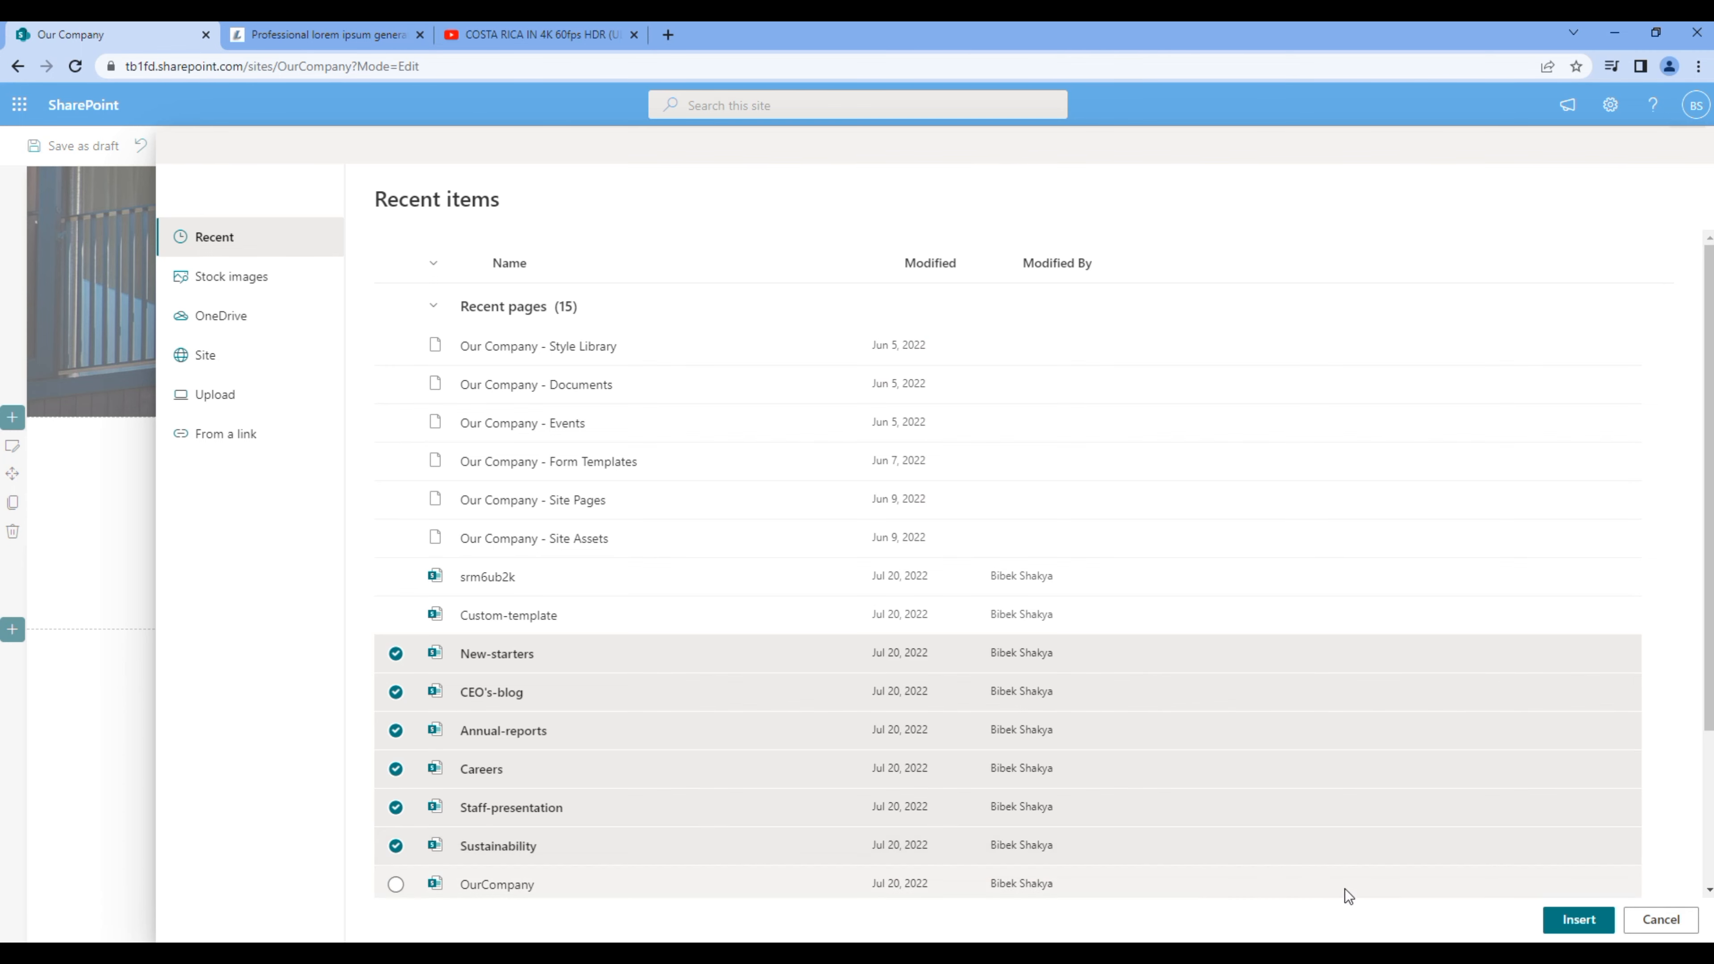
click(1579, 920)
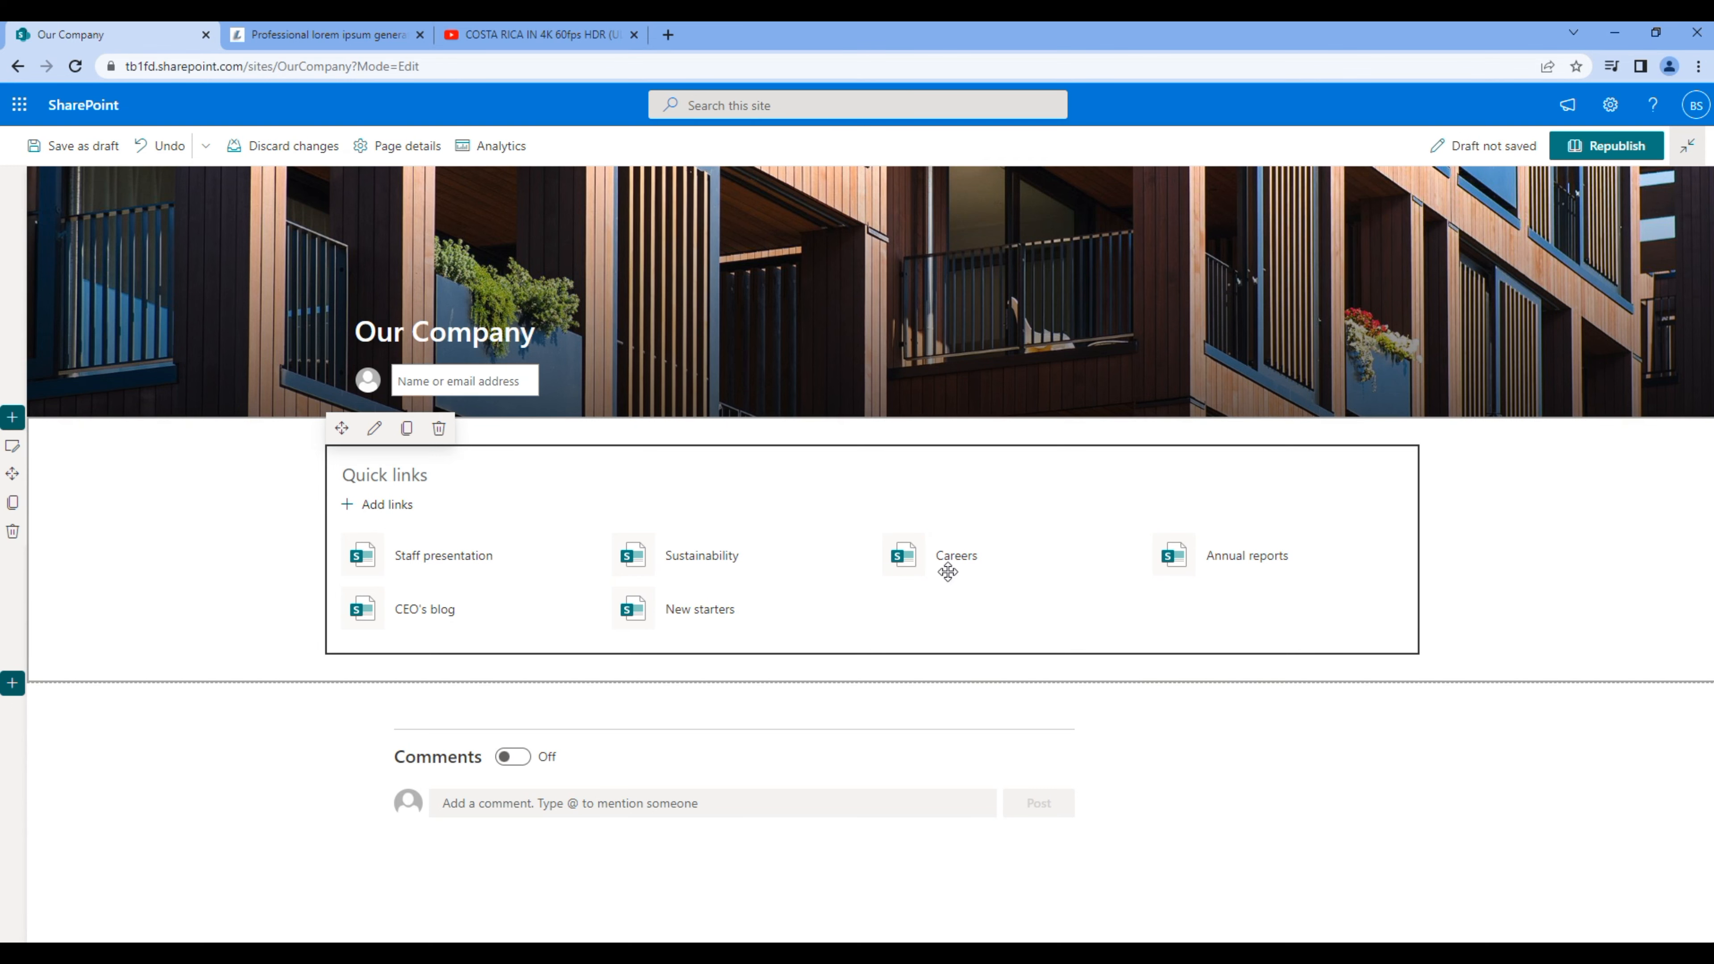
- Set the Quick links layout to Grid and republish the Our Company home page
click(374, 428)
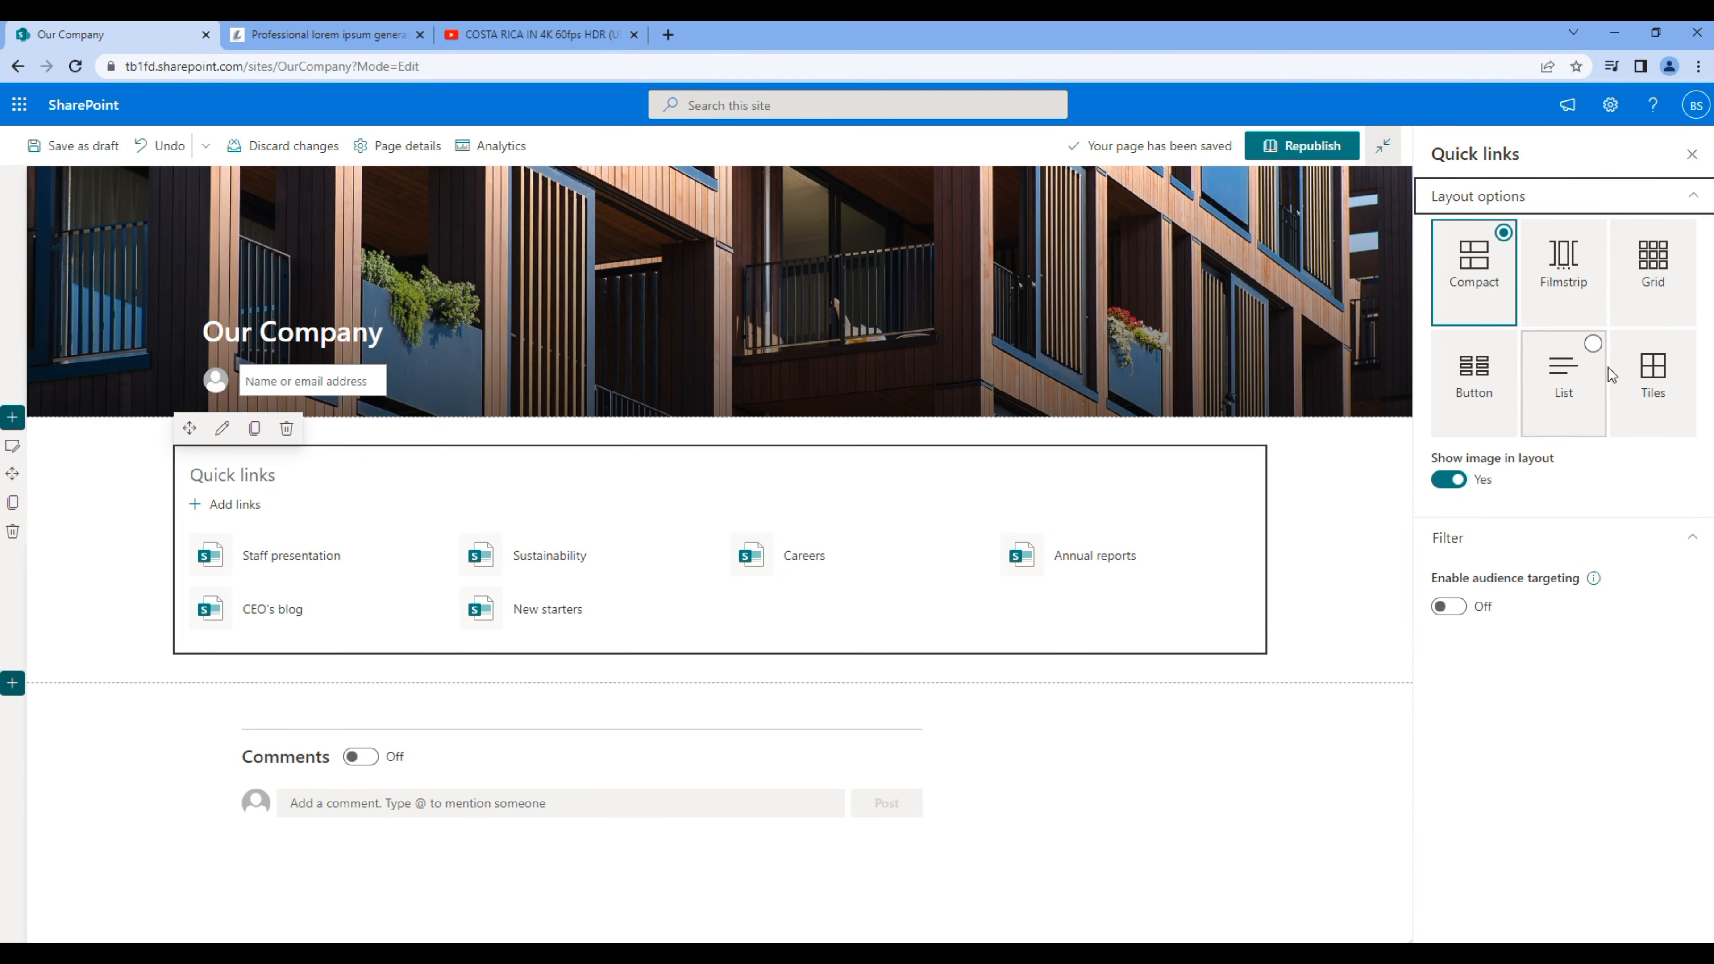
click(1668, 287)
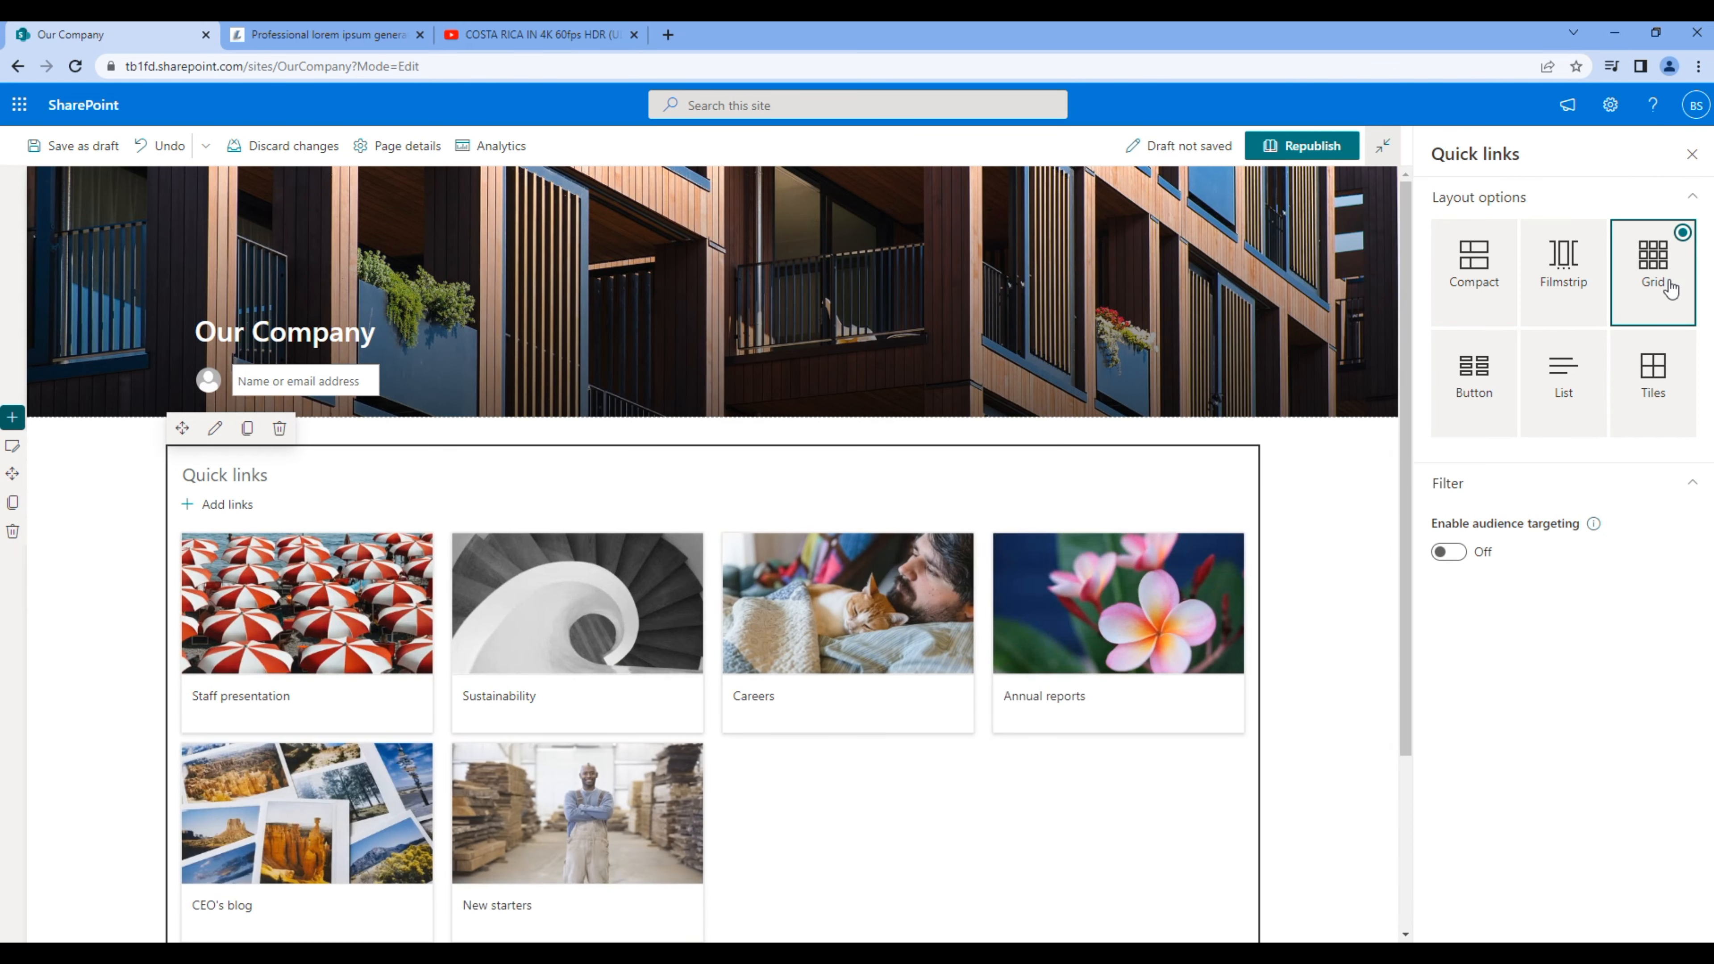
scroll(1307, 577, down, 1)
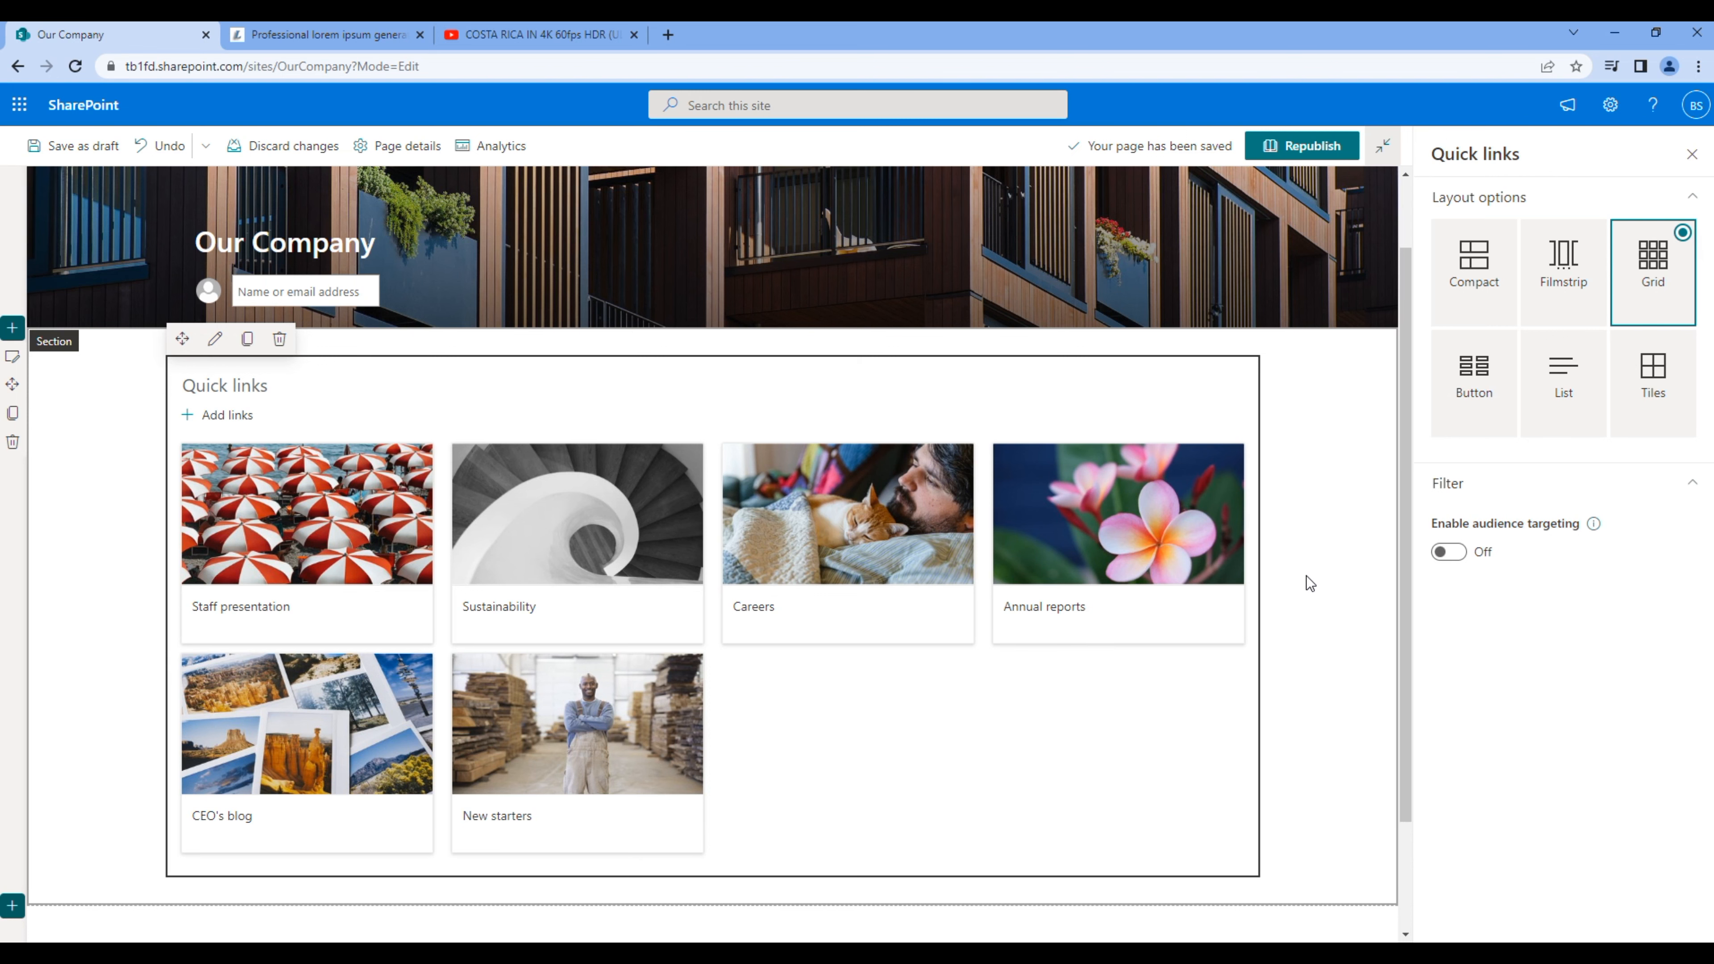
click(1324, 147)
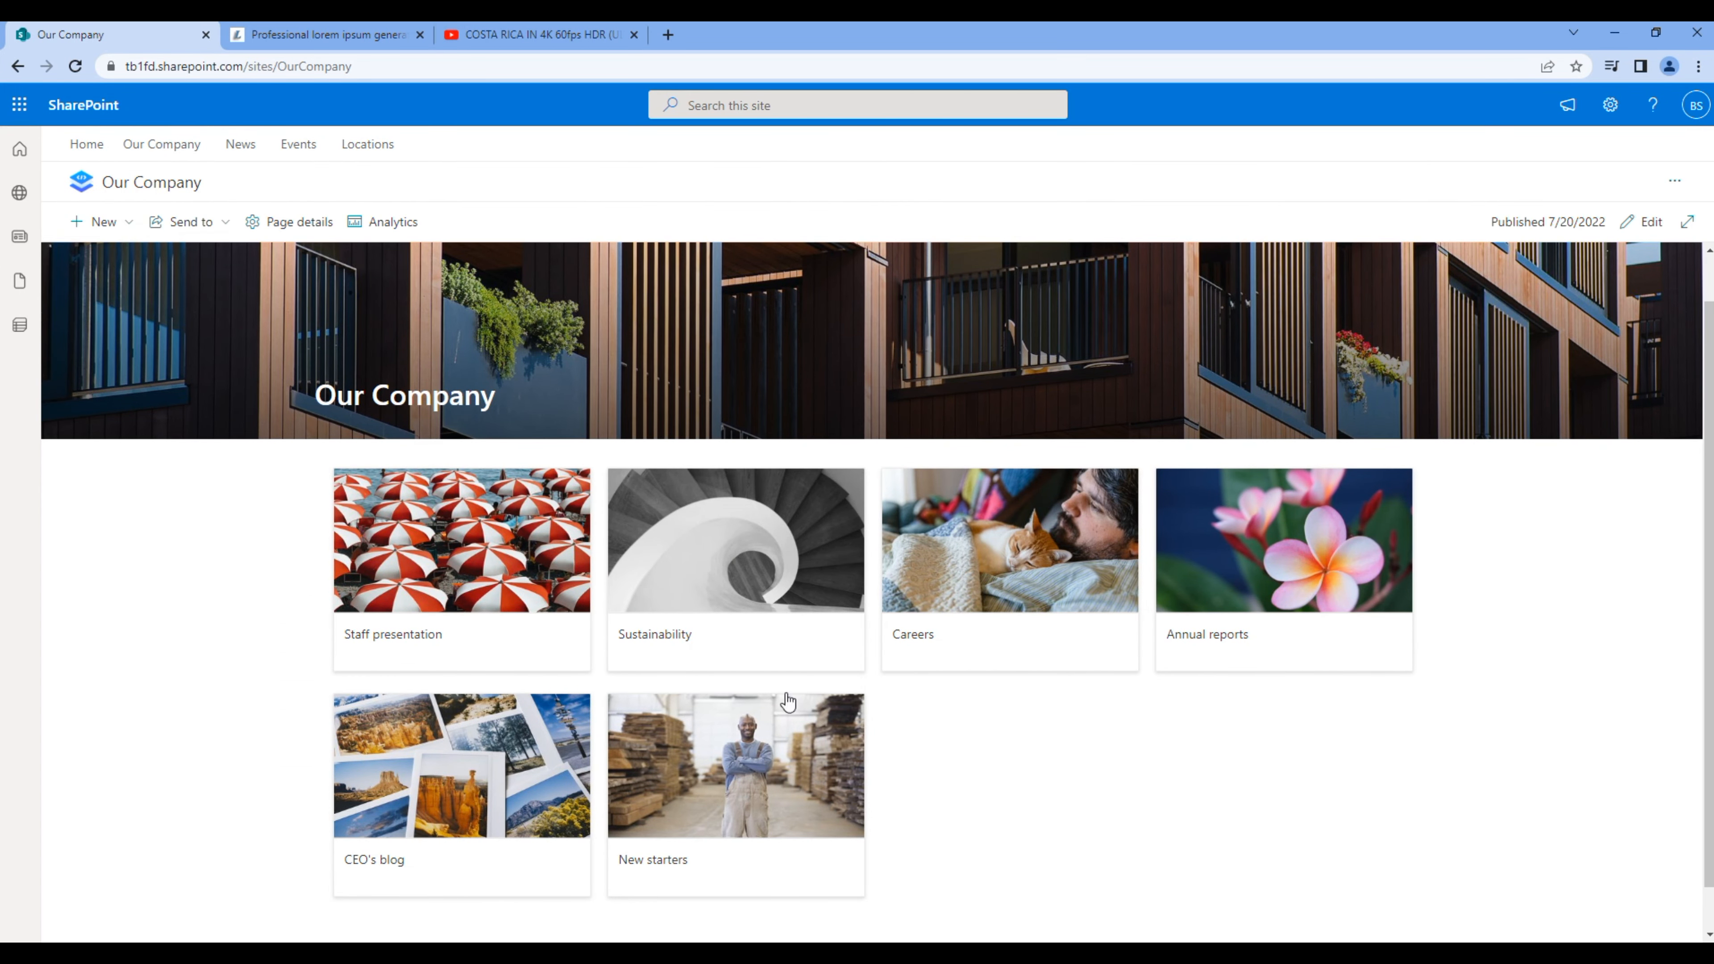
- Check the Staff presentation and Careers quick links by opening each page, and return to the Our Company home page
click(506, 558)
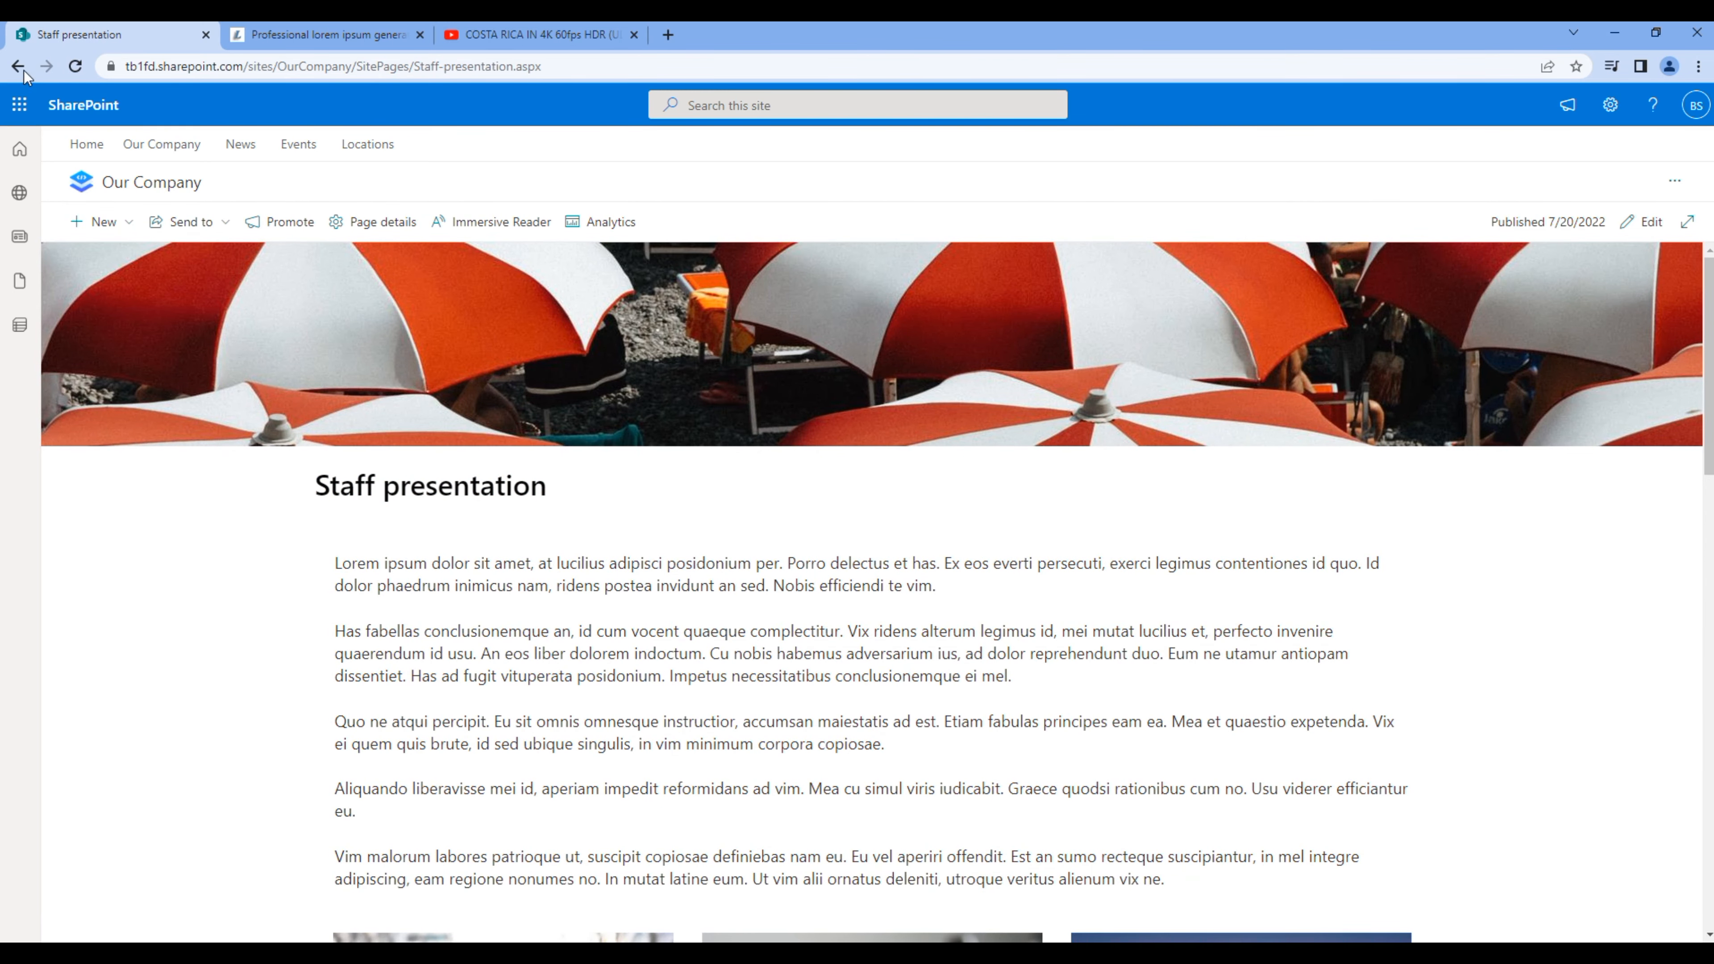
click(23, 70)
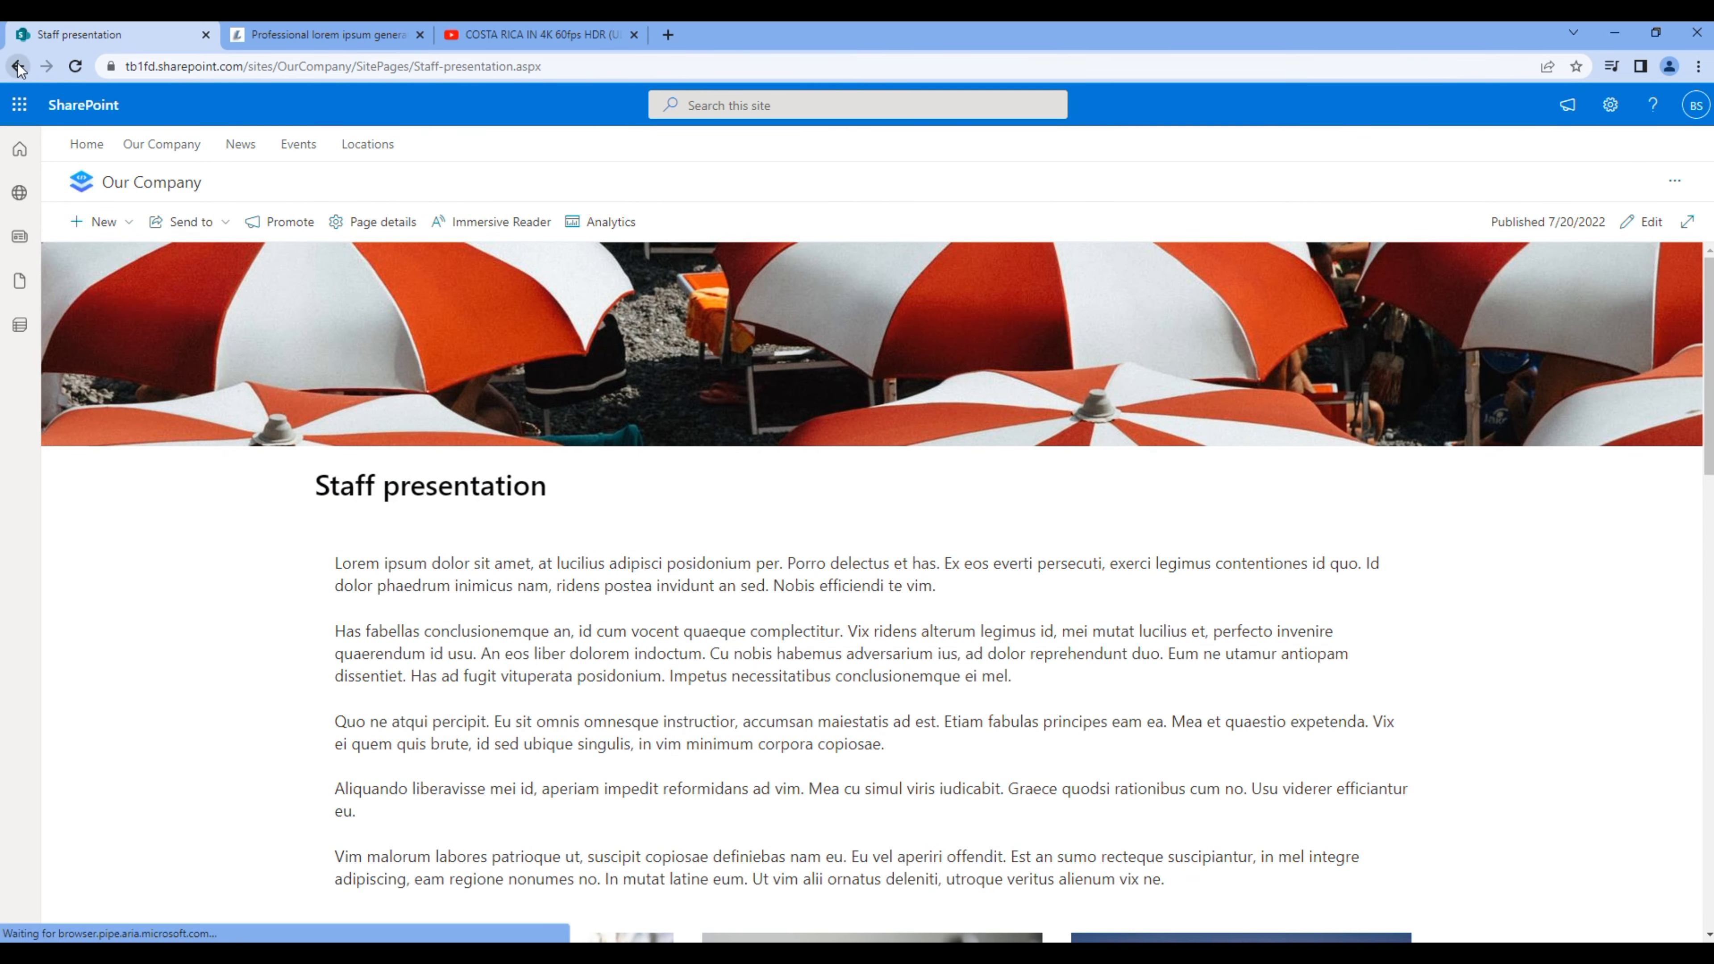
click(1027, 590)
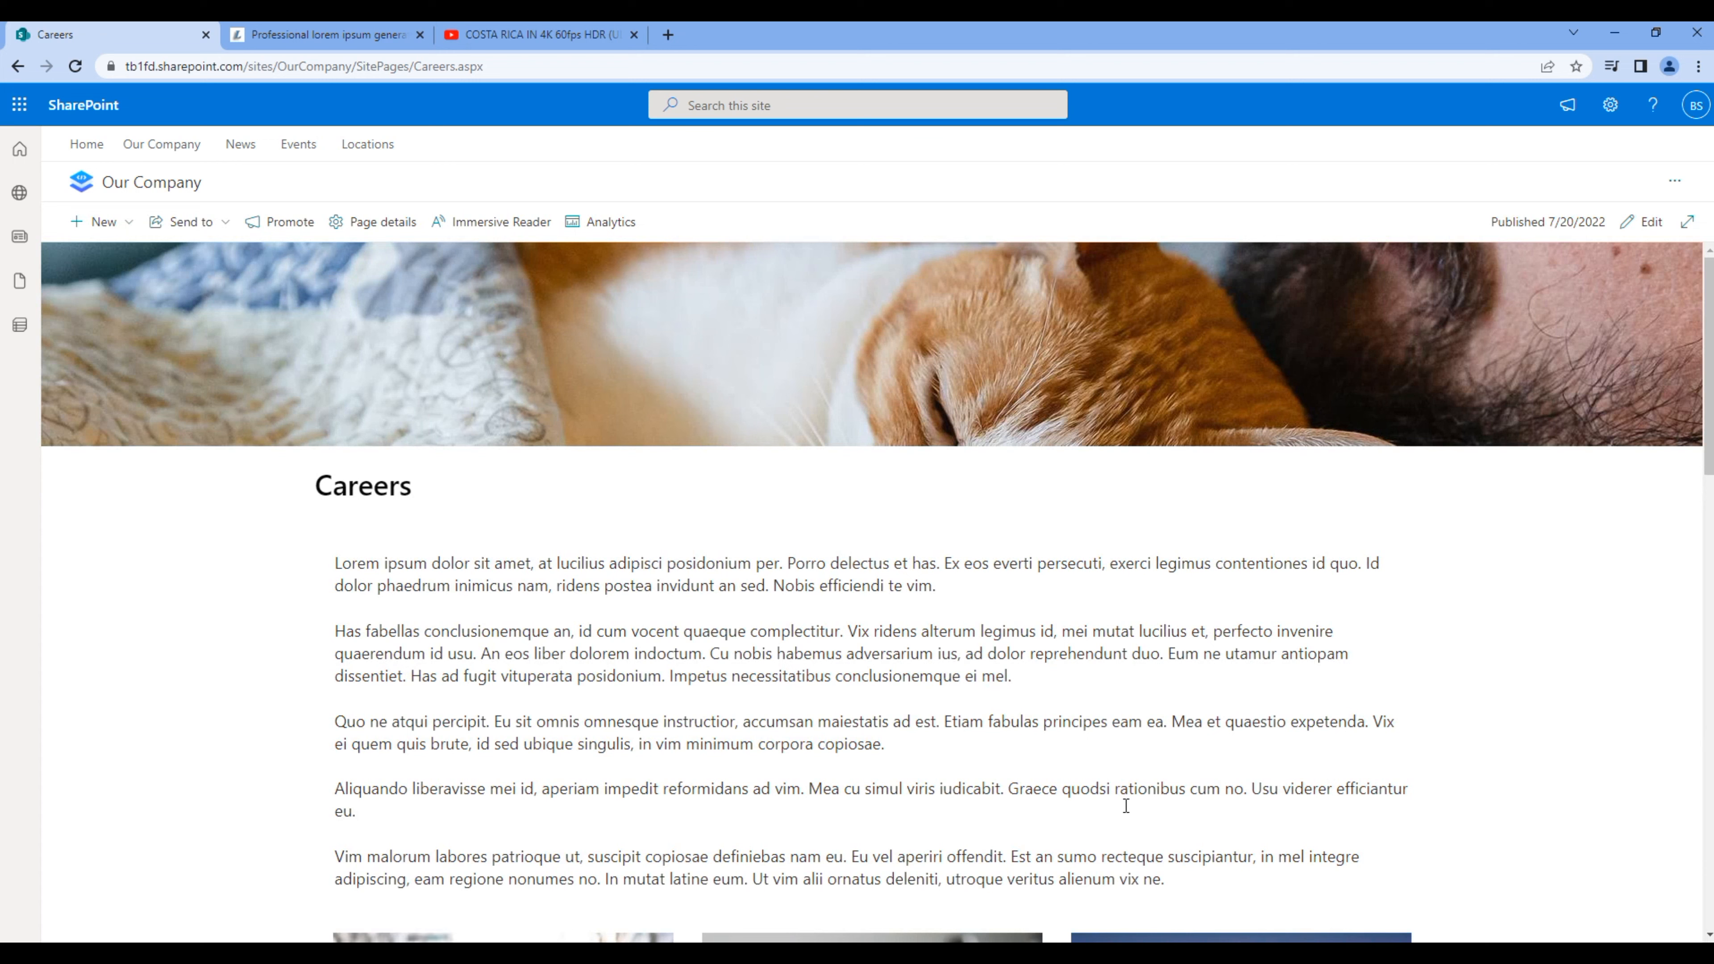
click(18, 67)
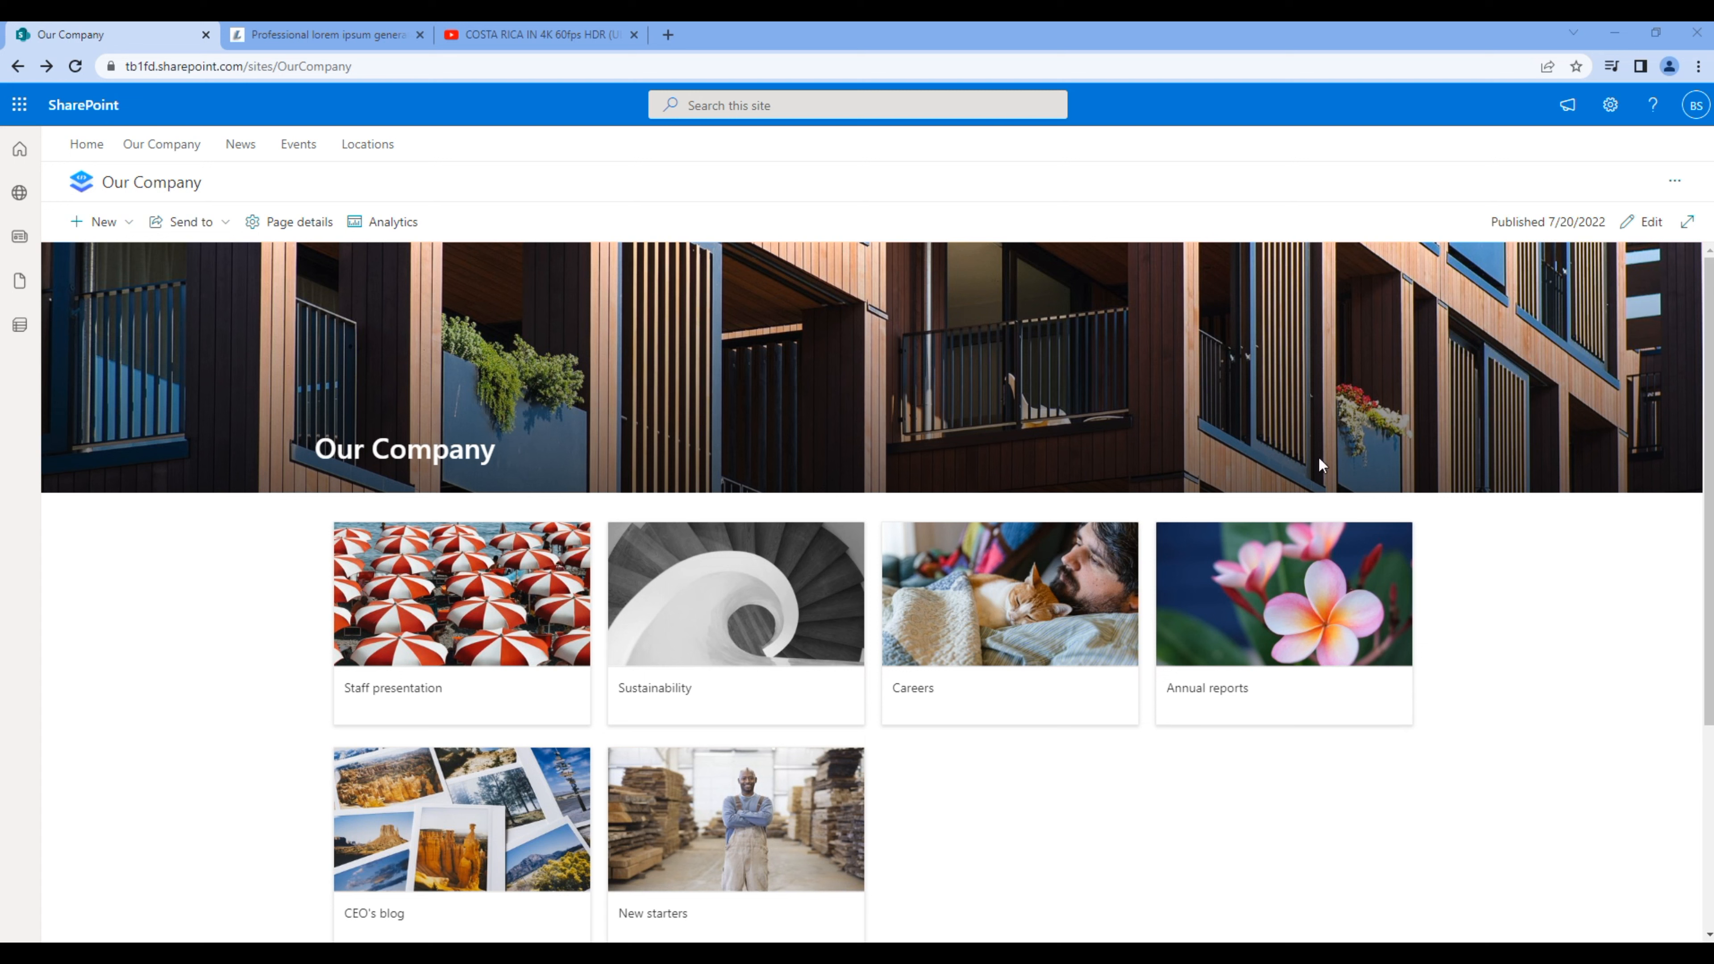
- Turn on site navigation visibility in the site's look settings and save the change
click(1611, 106)
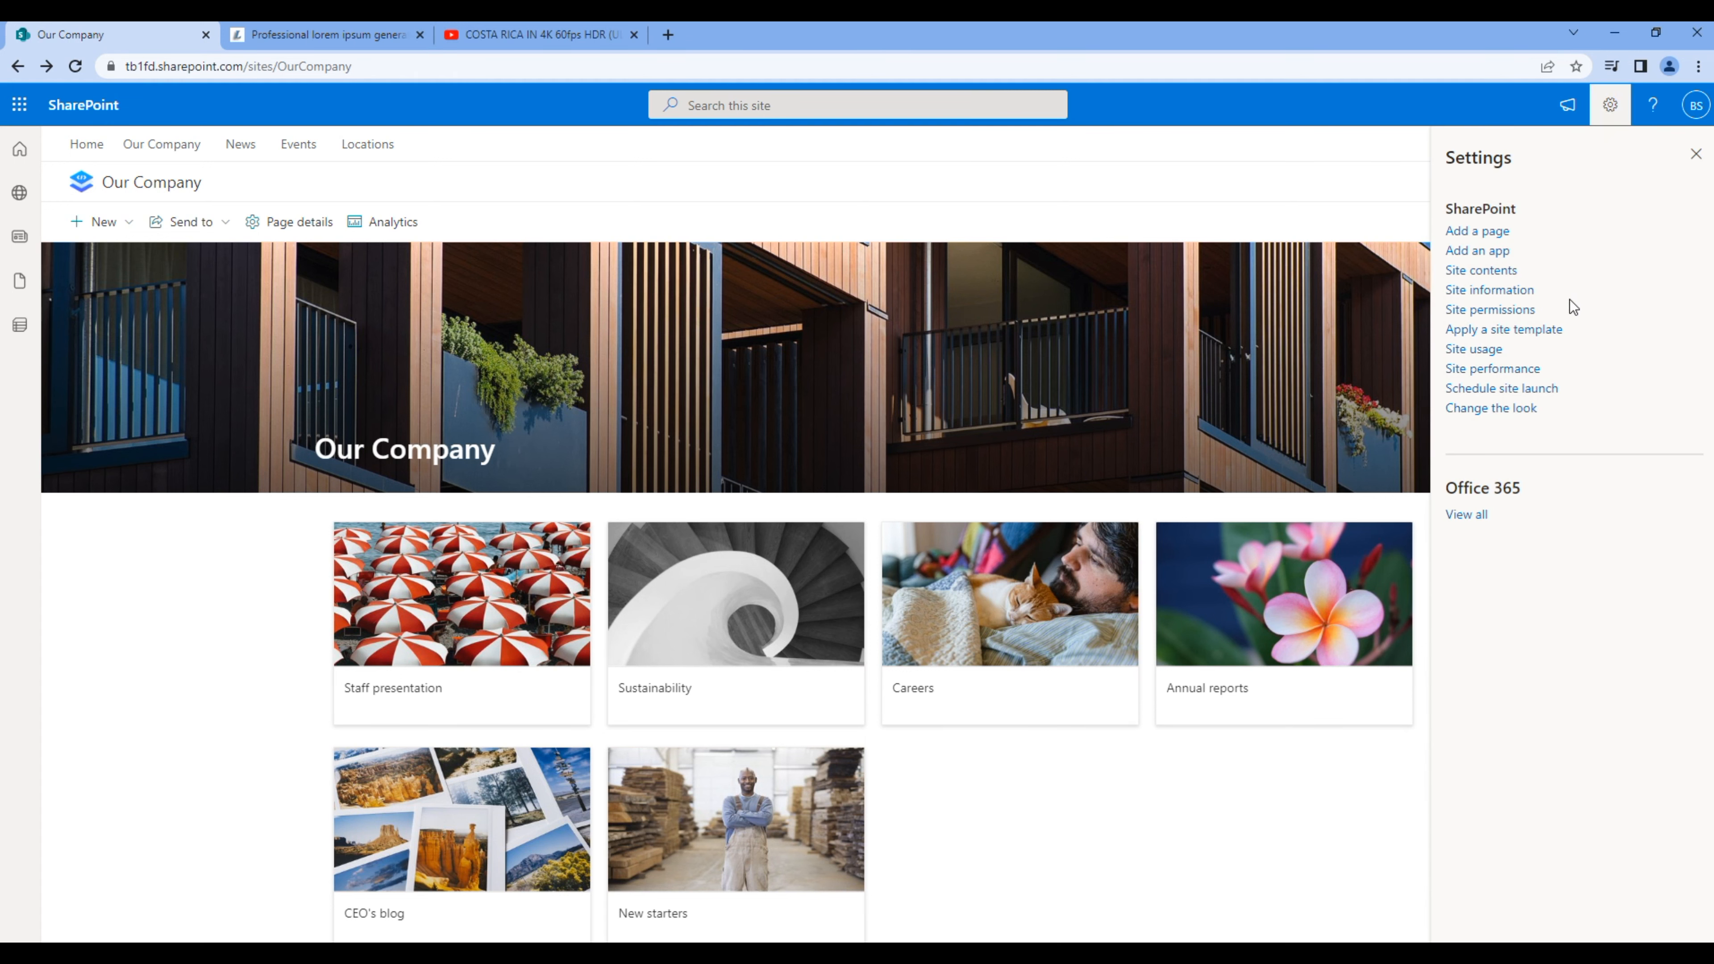
click(1531, 408)
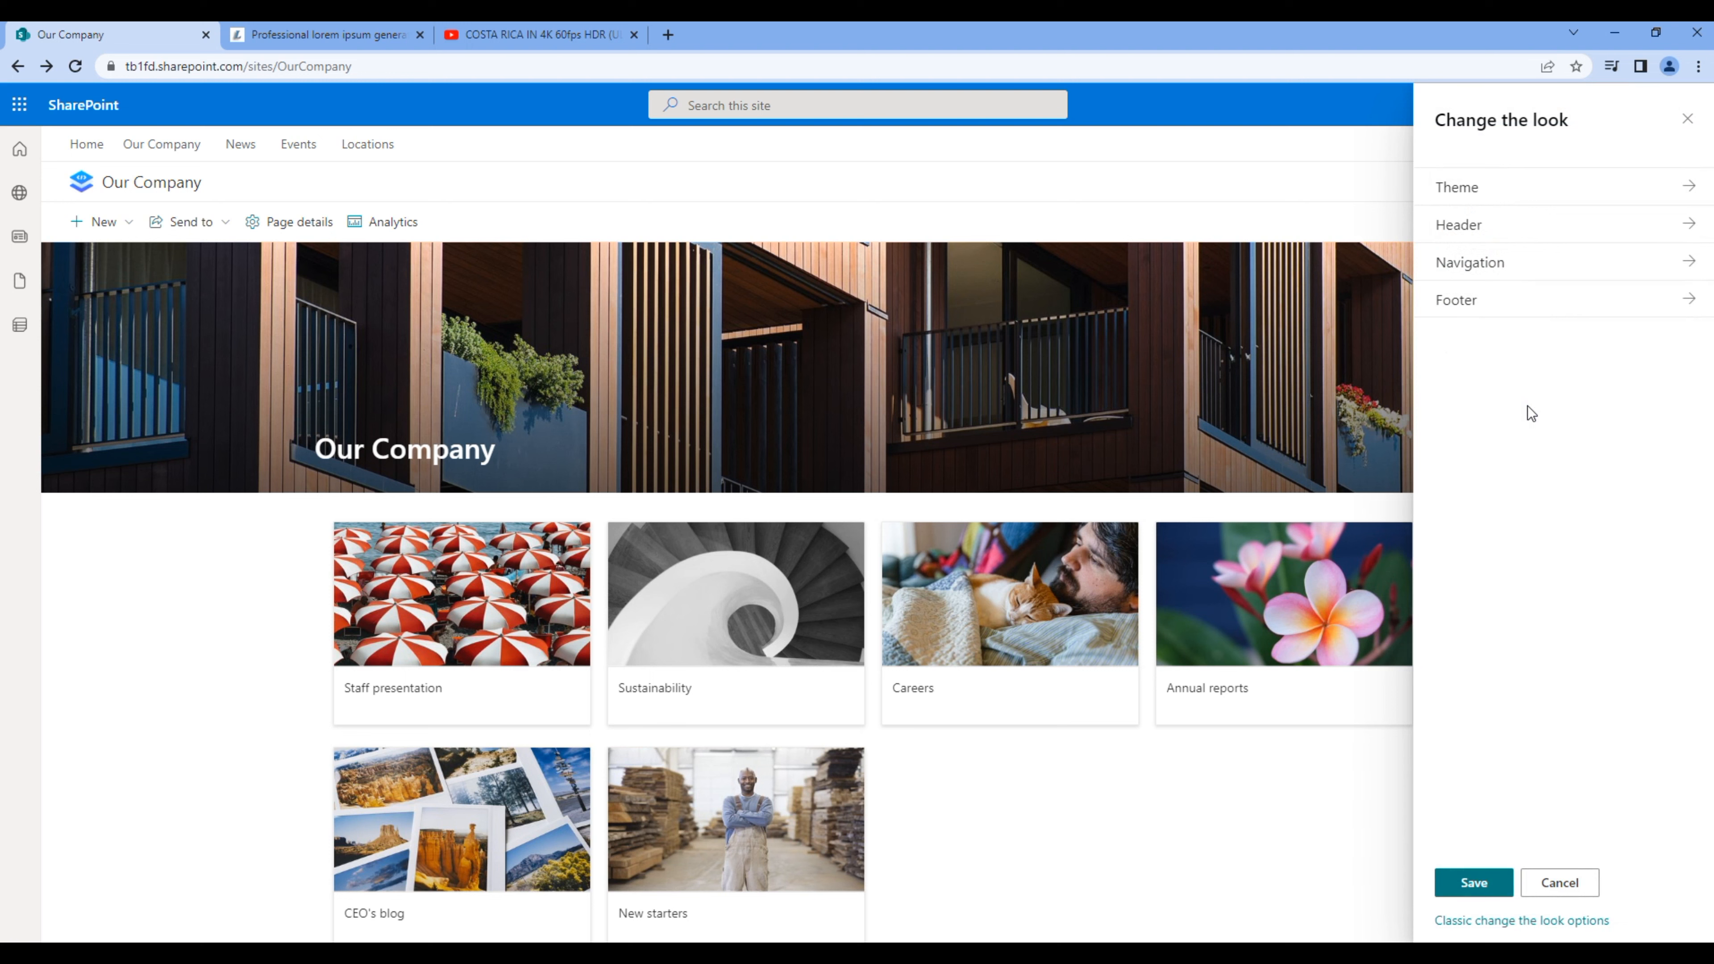
click(1471, 264)
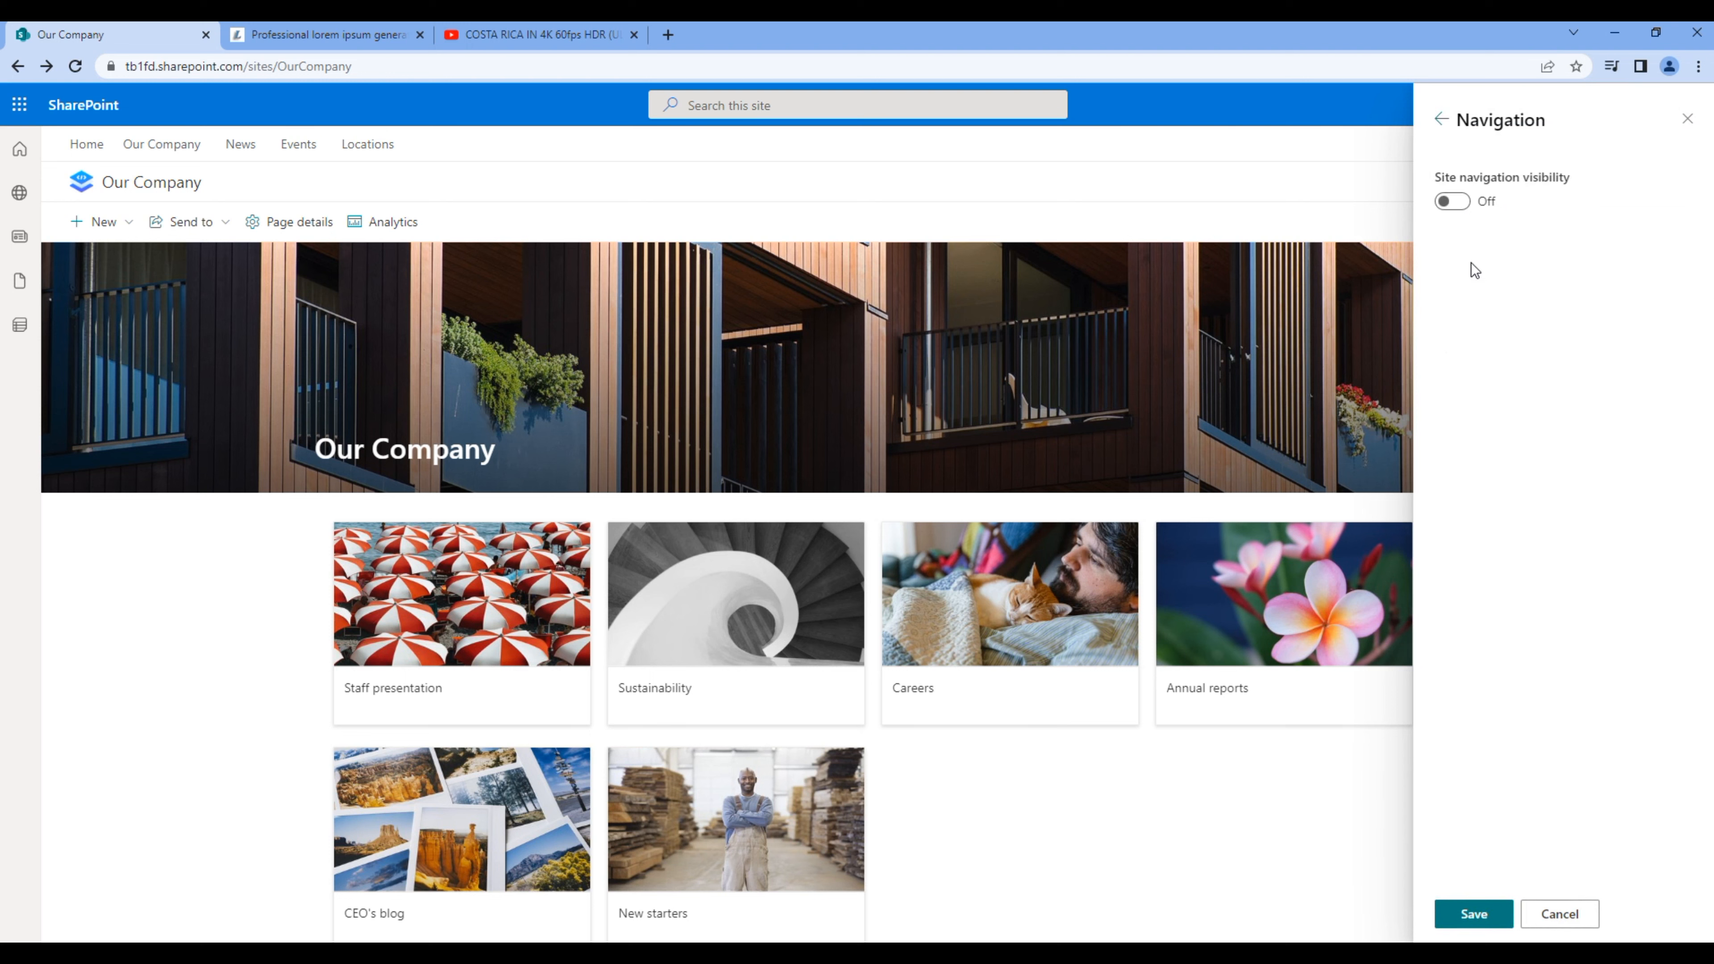
click(1459, 204)
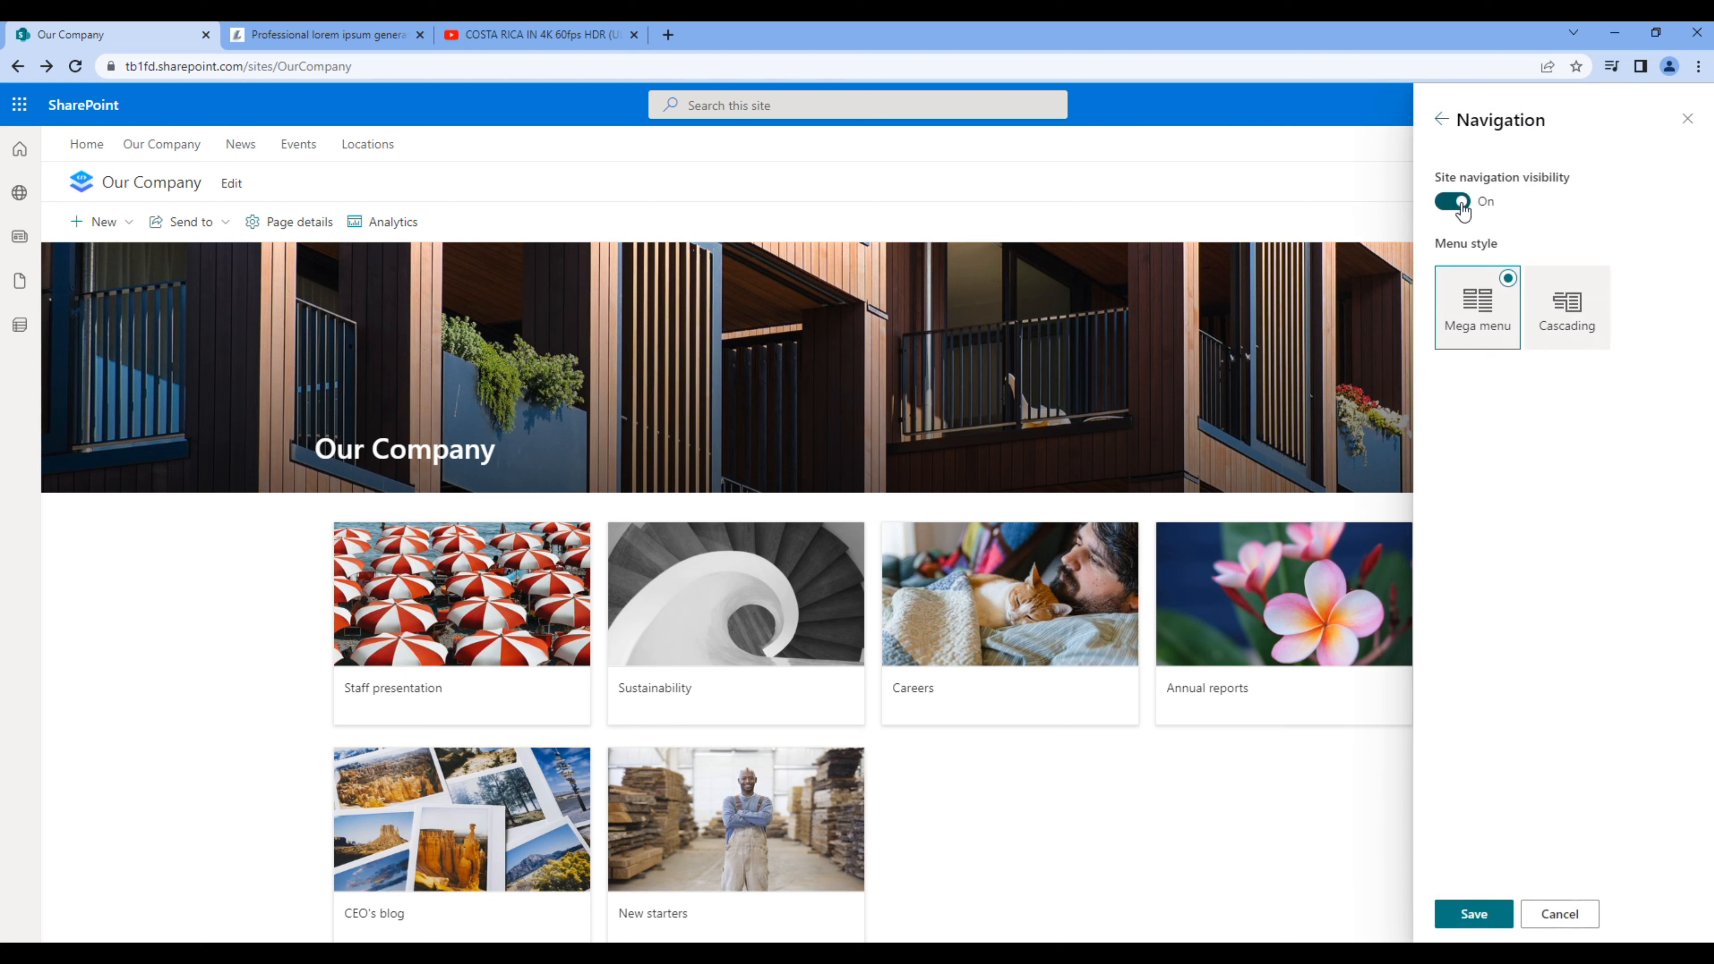
click(1487, 915)
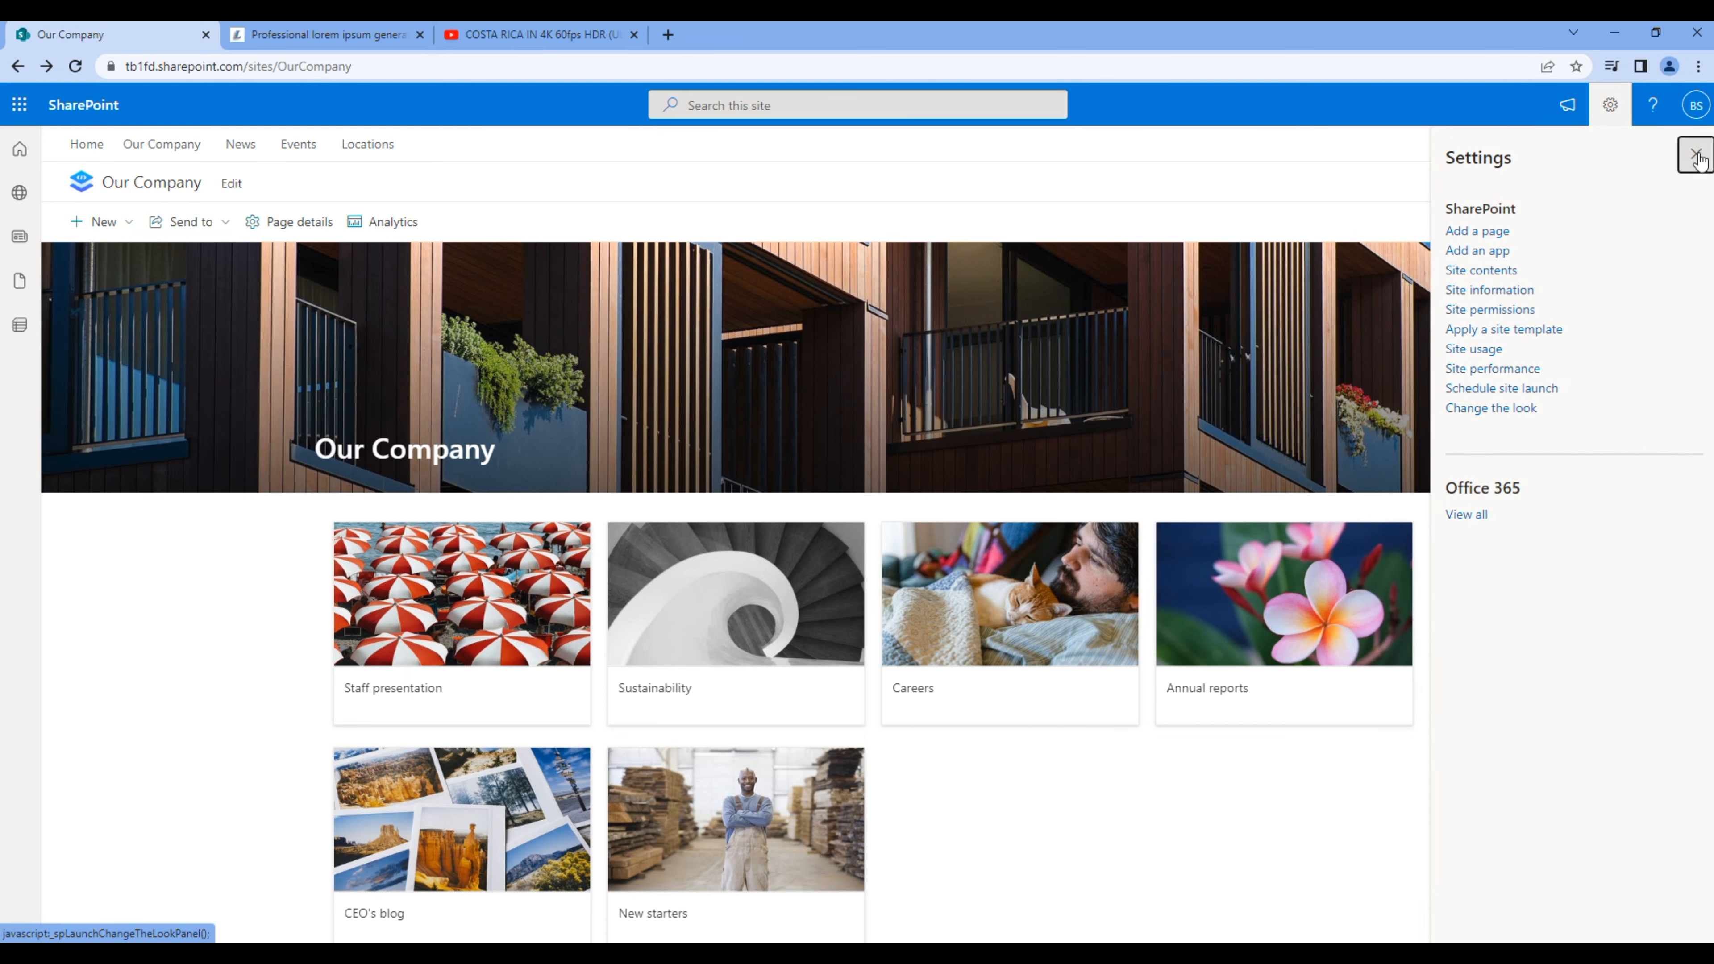
click(1694, 155)
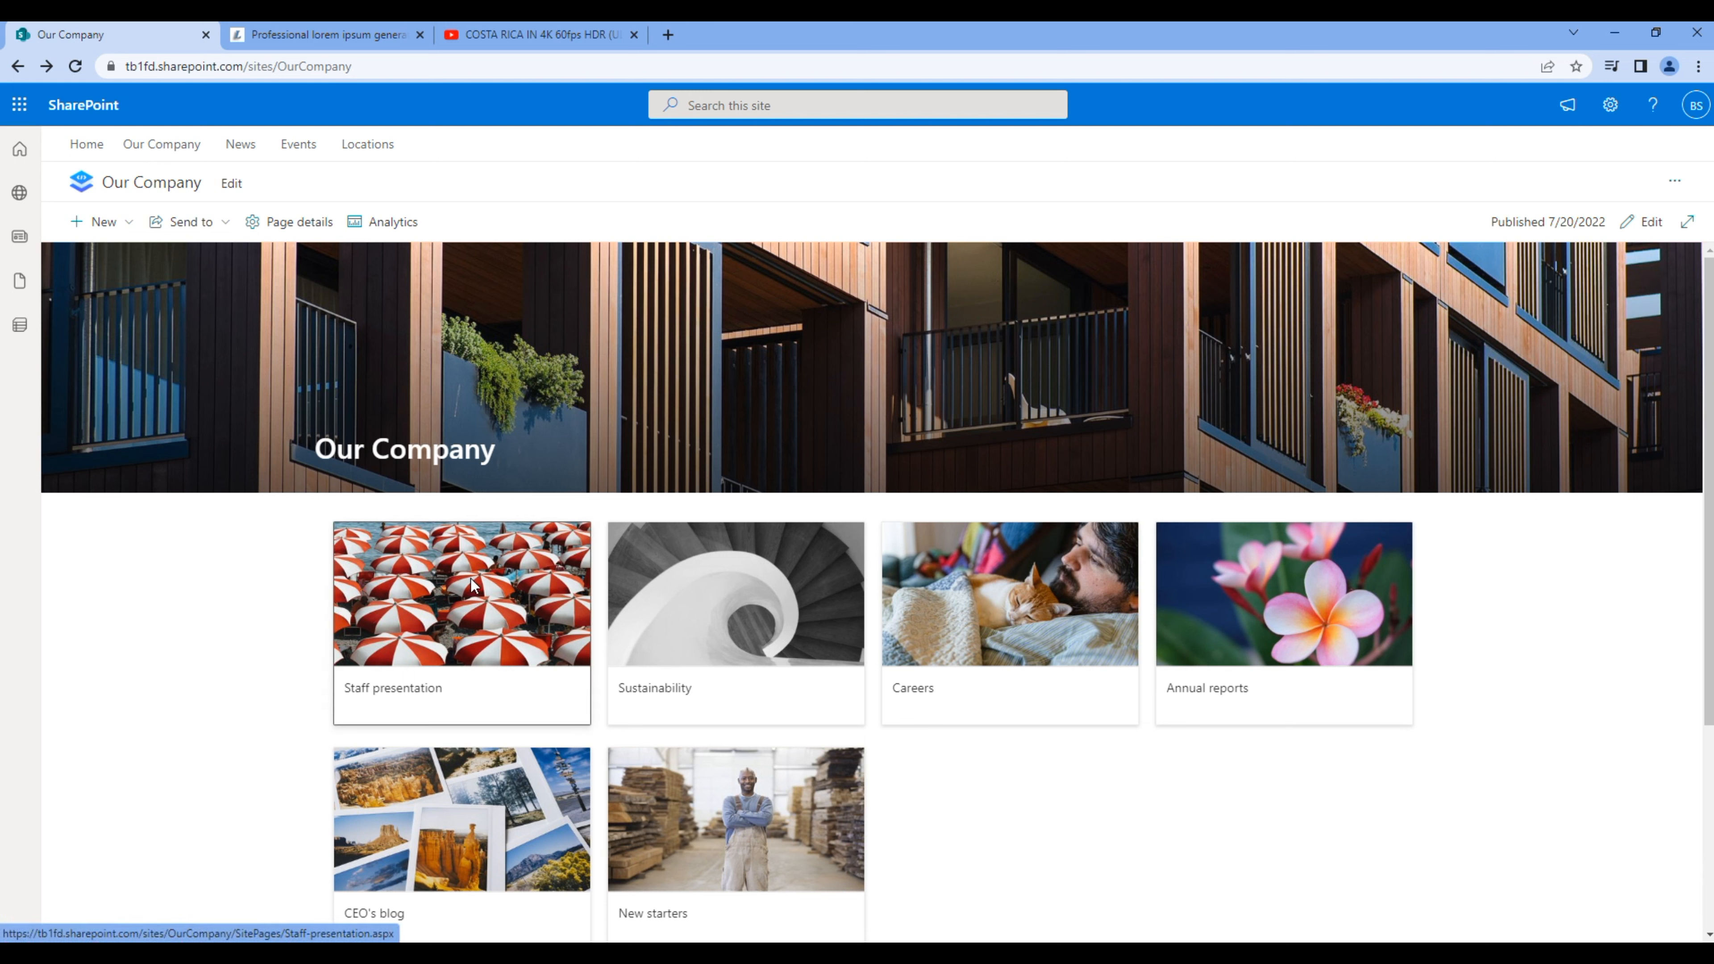
- Open the Staff presentation, Sustainability, Careers, Annual reports, CEO's blog and New starters pages in separate browser tabs
right_click(490, 584)
click(493, 595)
right_click(715, 593)
click(719, 603)
right_click(1039, 601)
click(1158, 295)
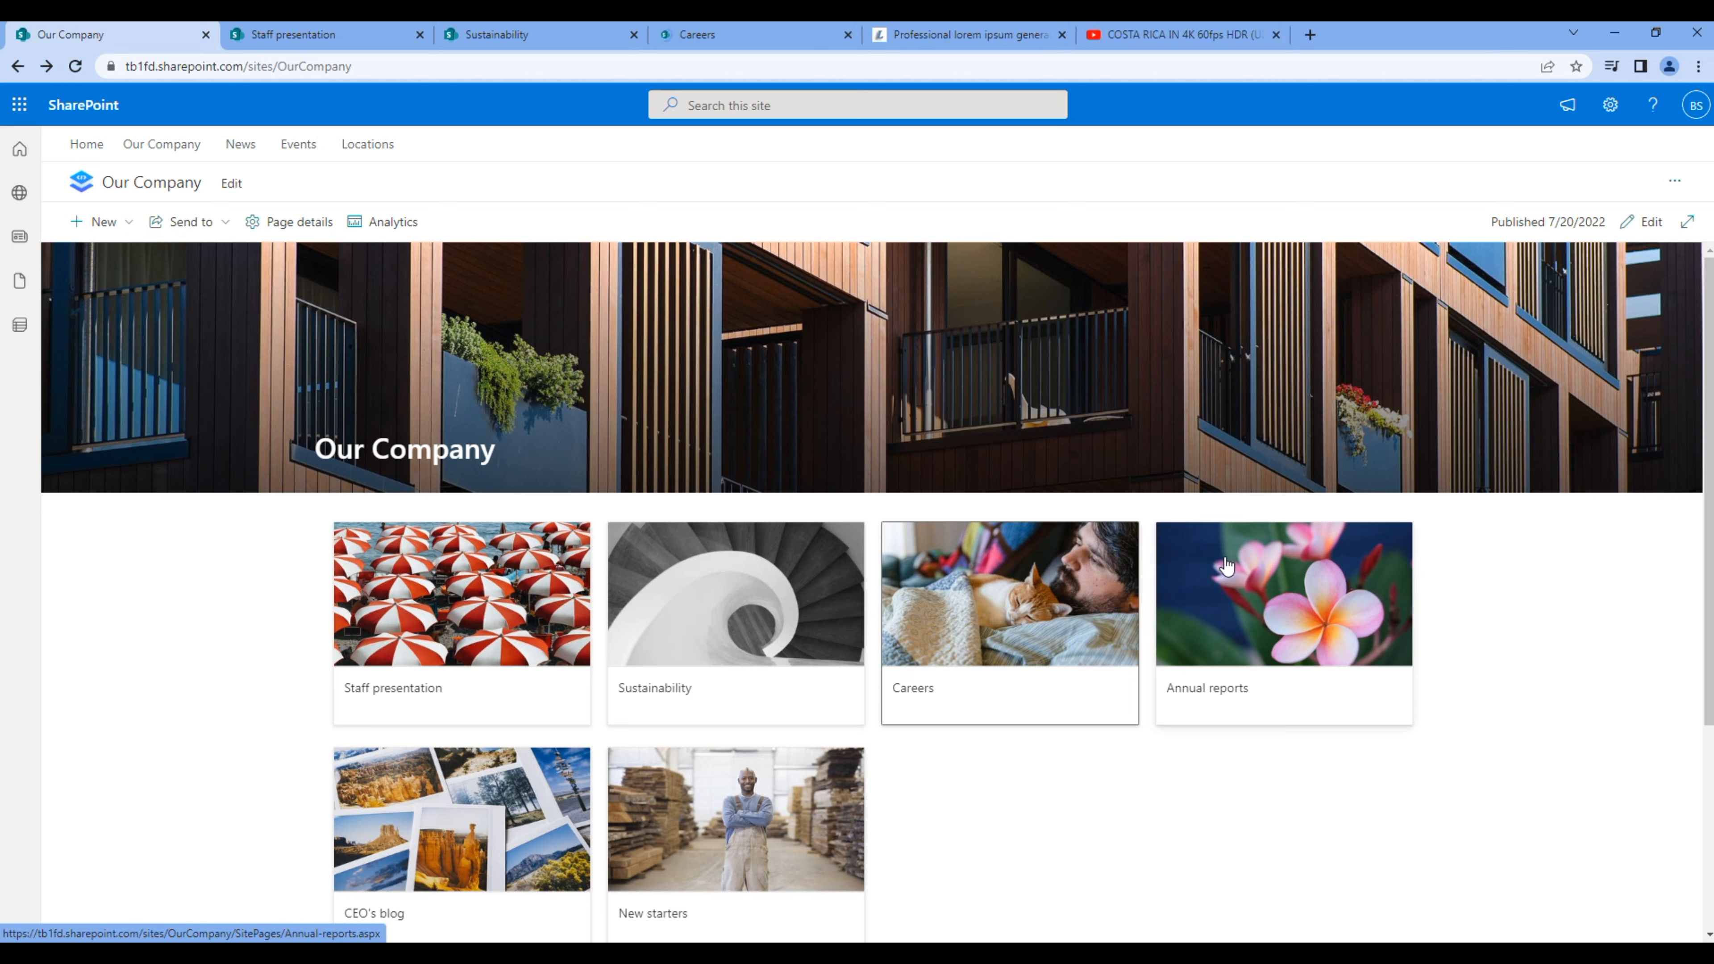
right_click(1220, 555)
click(1342, 573)
right_click(445, 824)
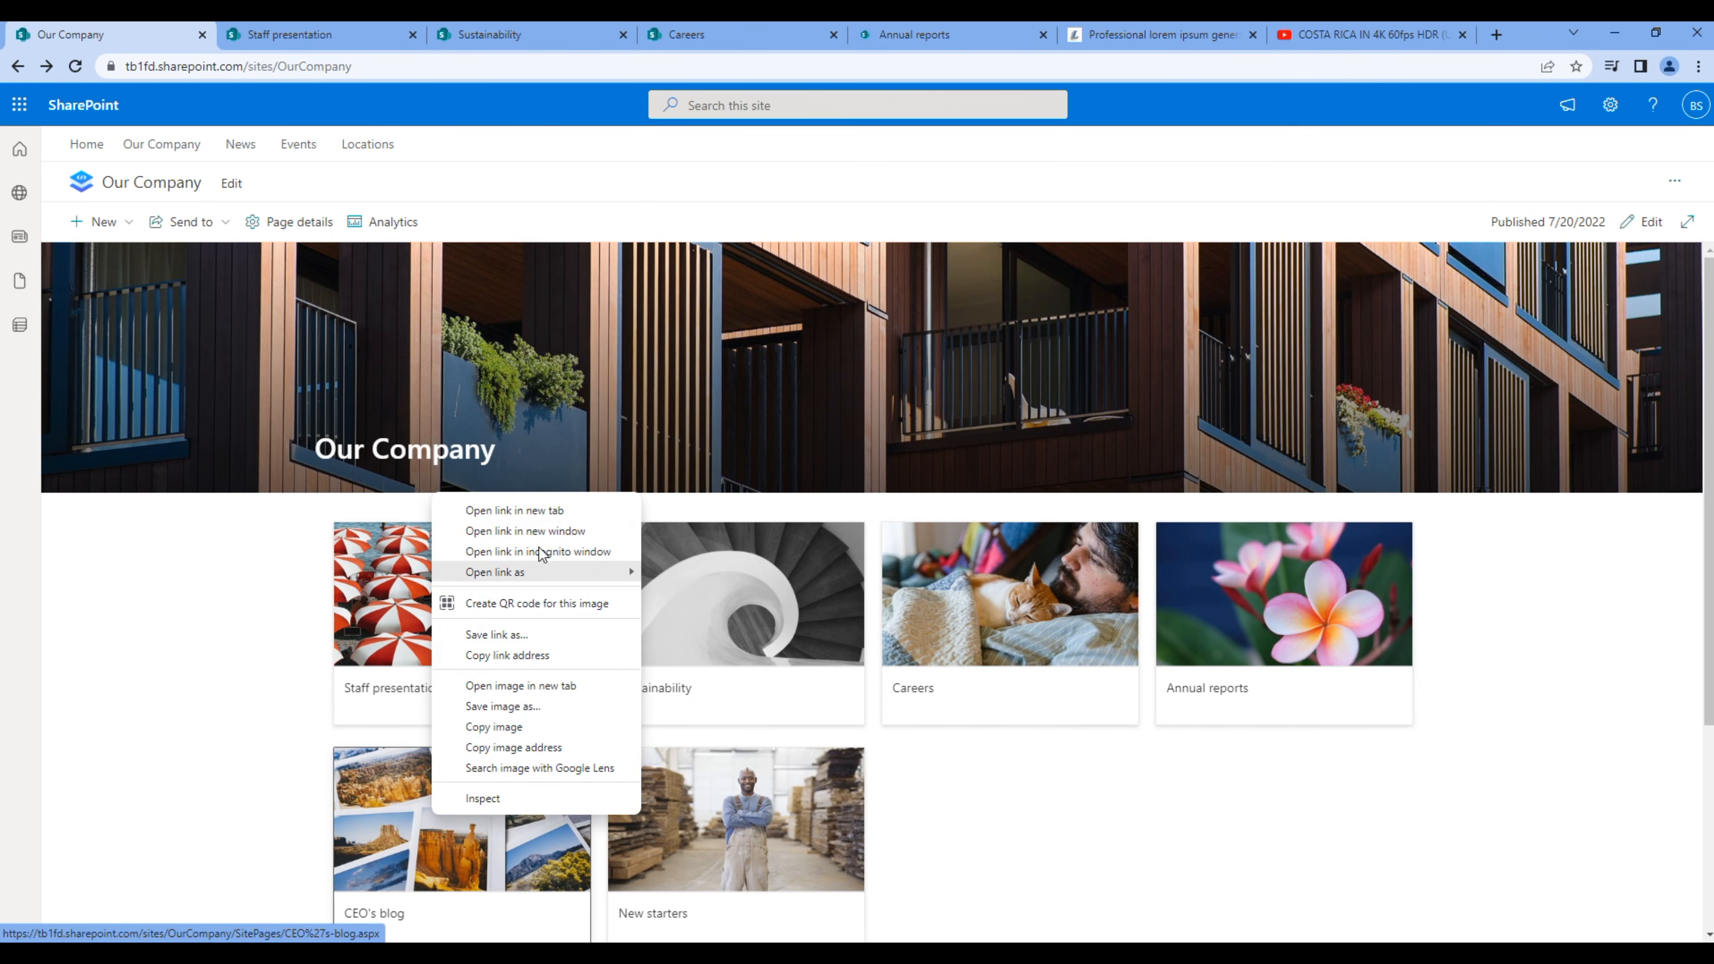
click(544, 512)
right_click(728, 824)
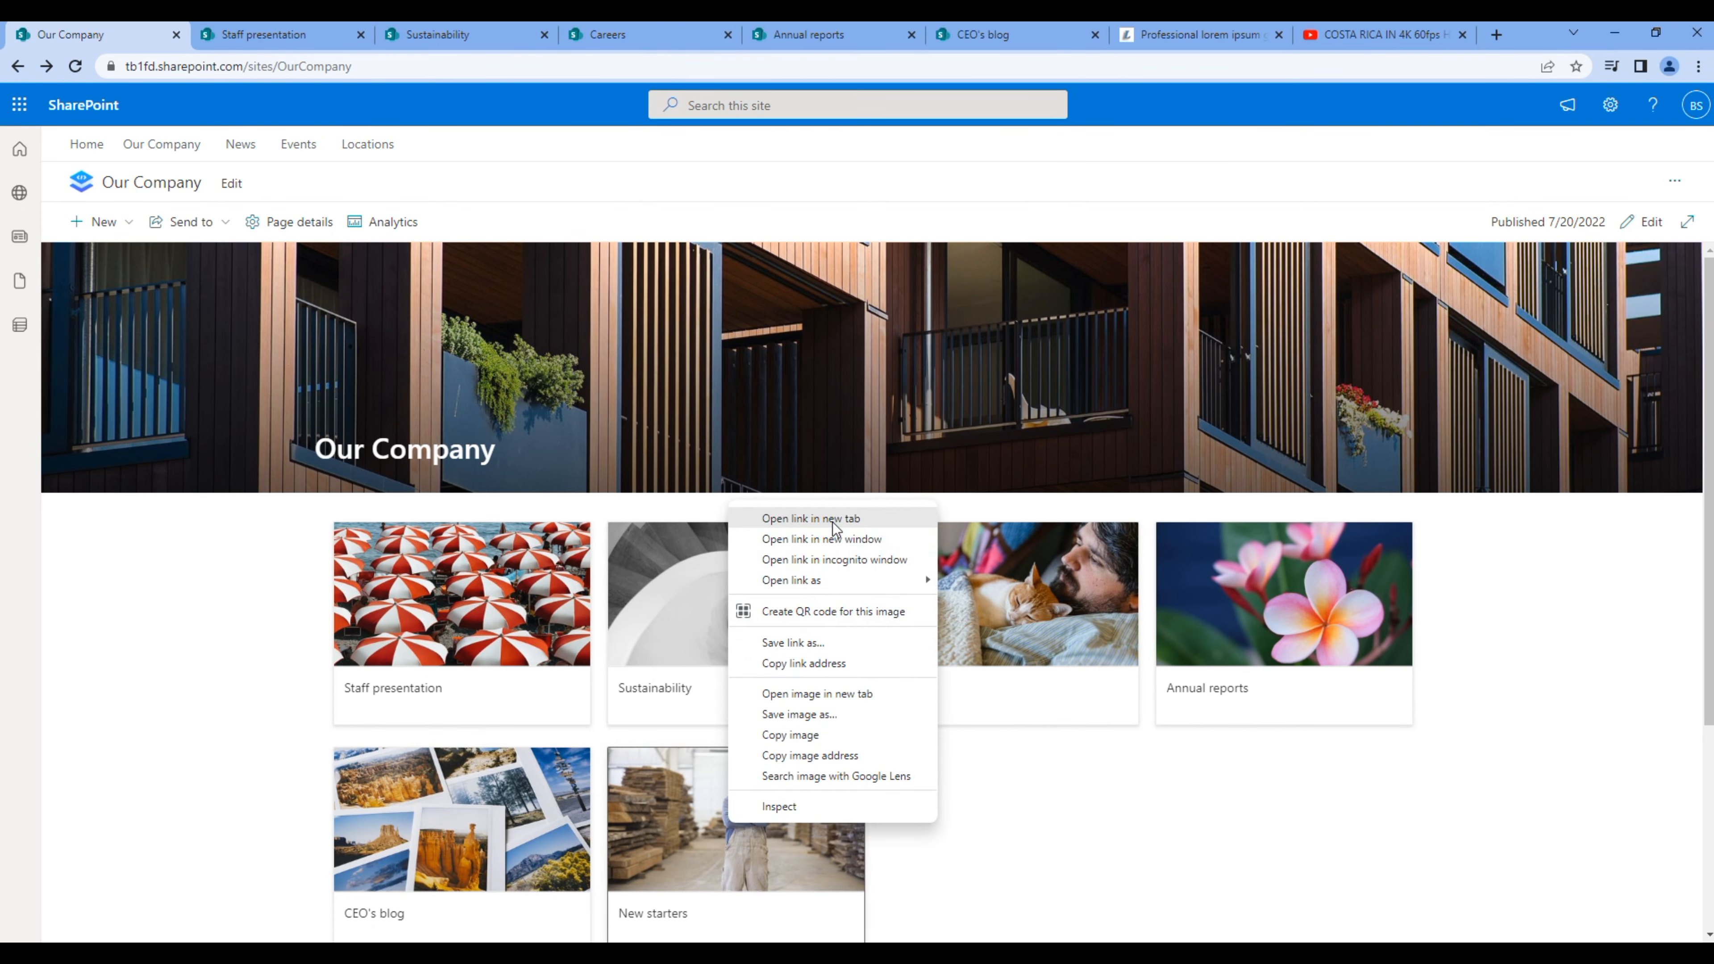
click(833, 522)
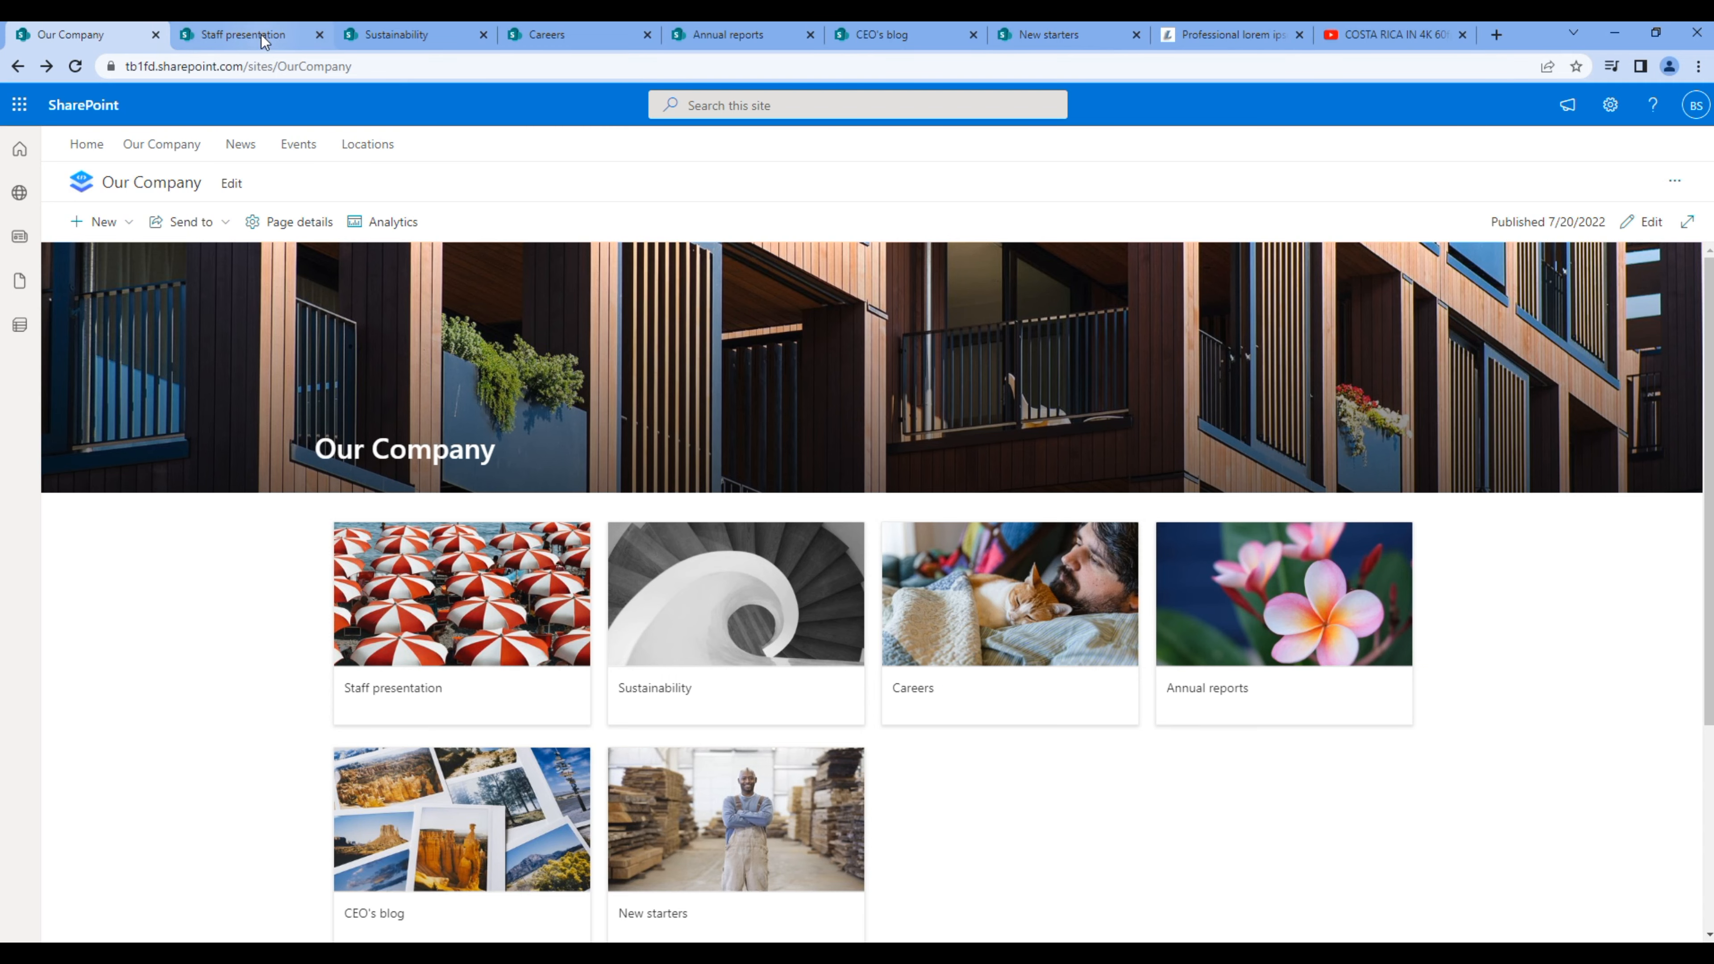
- Copy the web address of the Staff presentation page
click(261, 35)
click(367, 70)
key(ctrl+c)
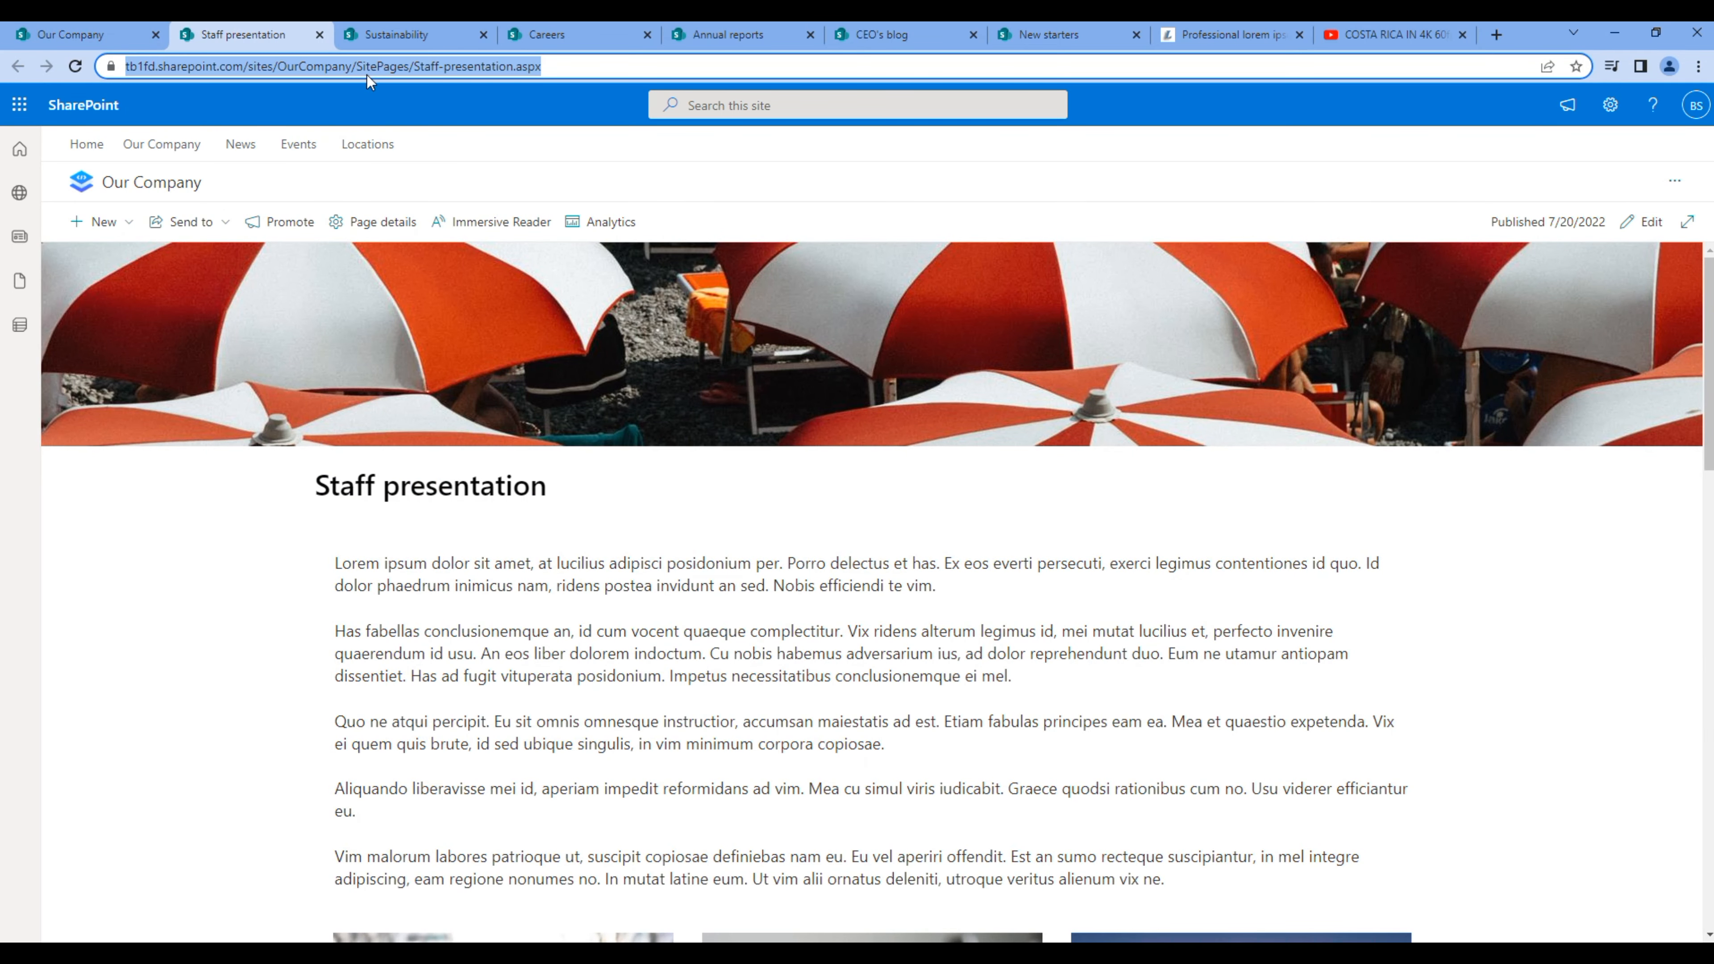
- Open the Our Company site navigation for editing and start a link with the copied Staff presentation page address
click(100, 40)
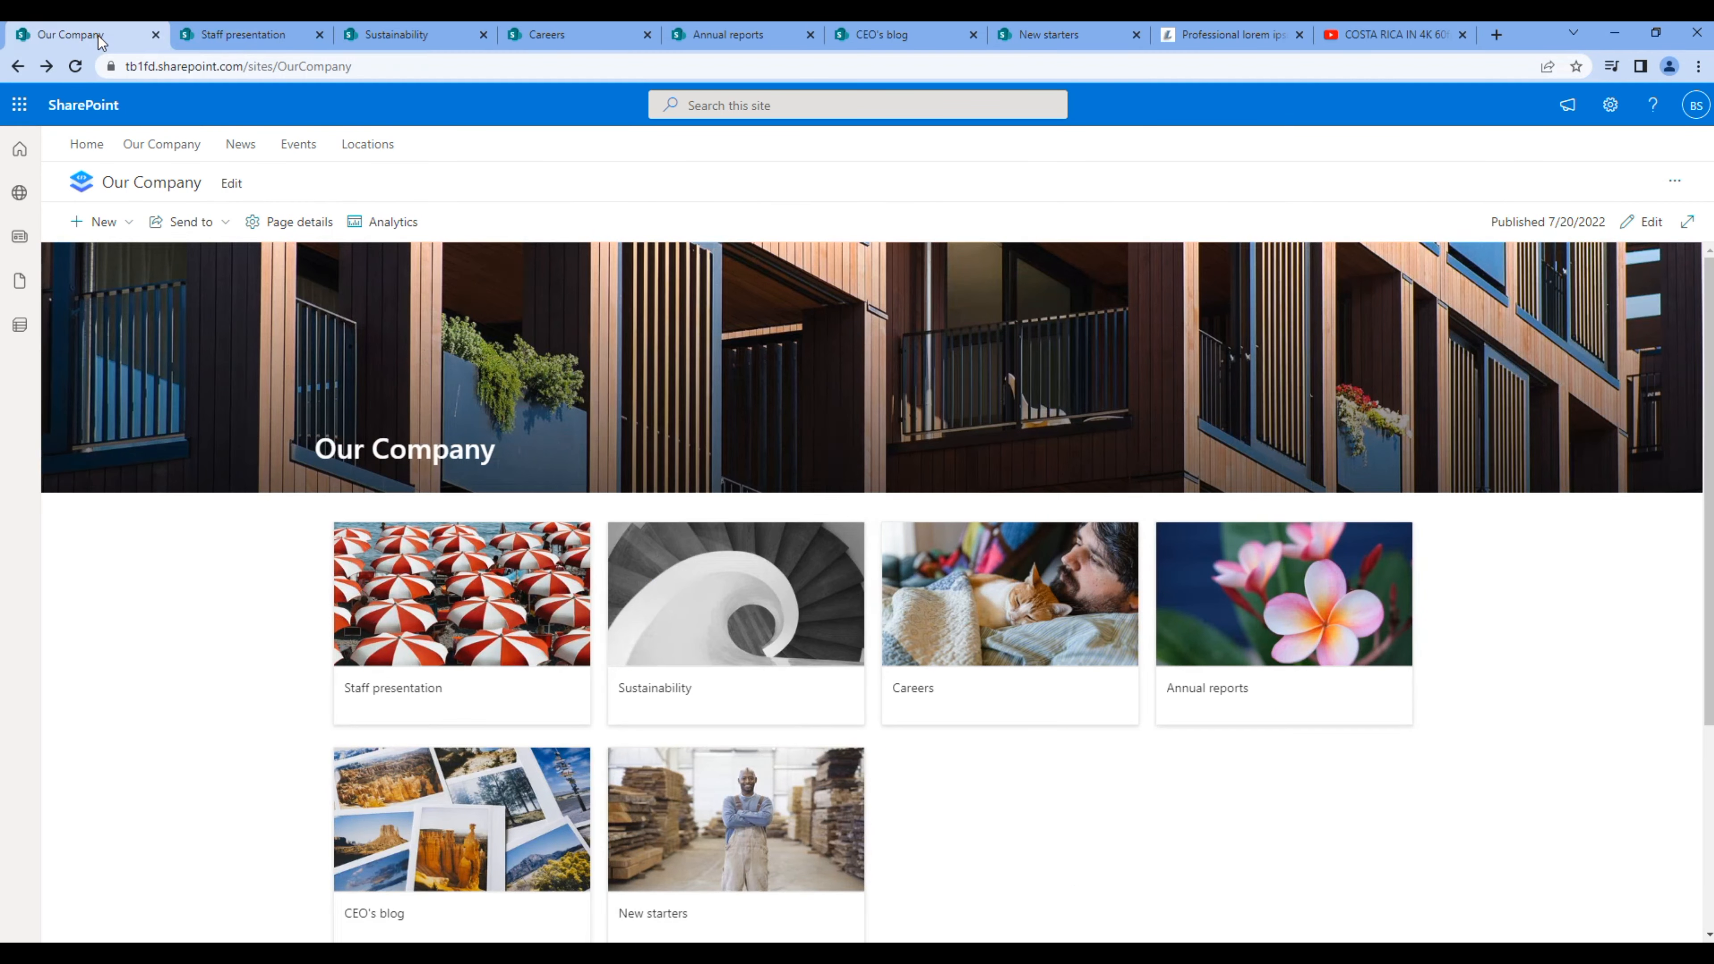
click(229, 186)
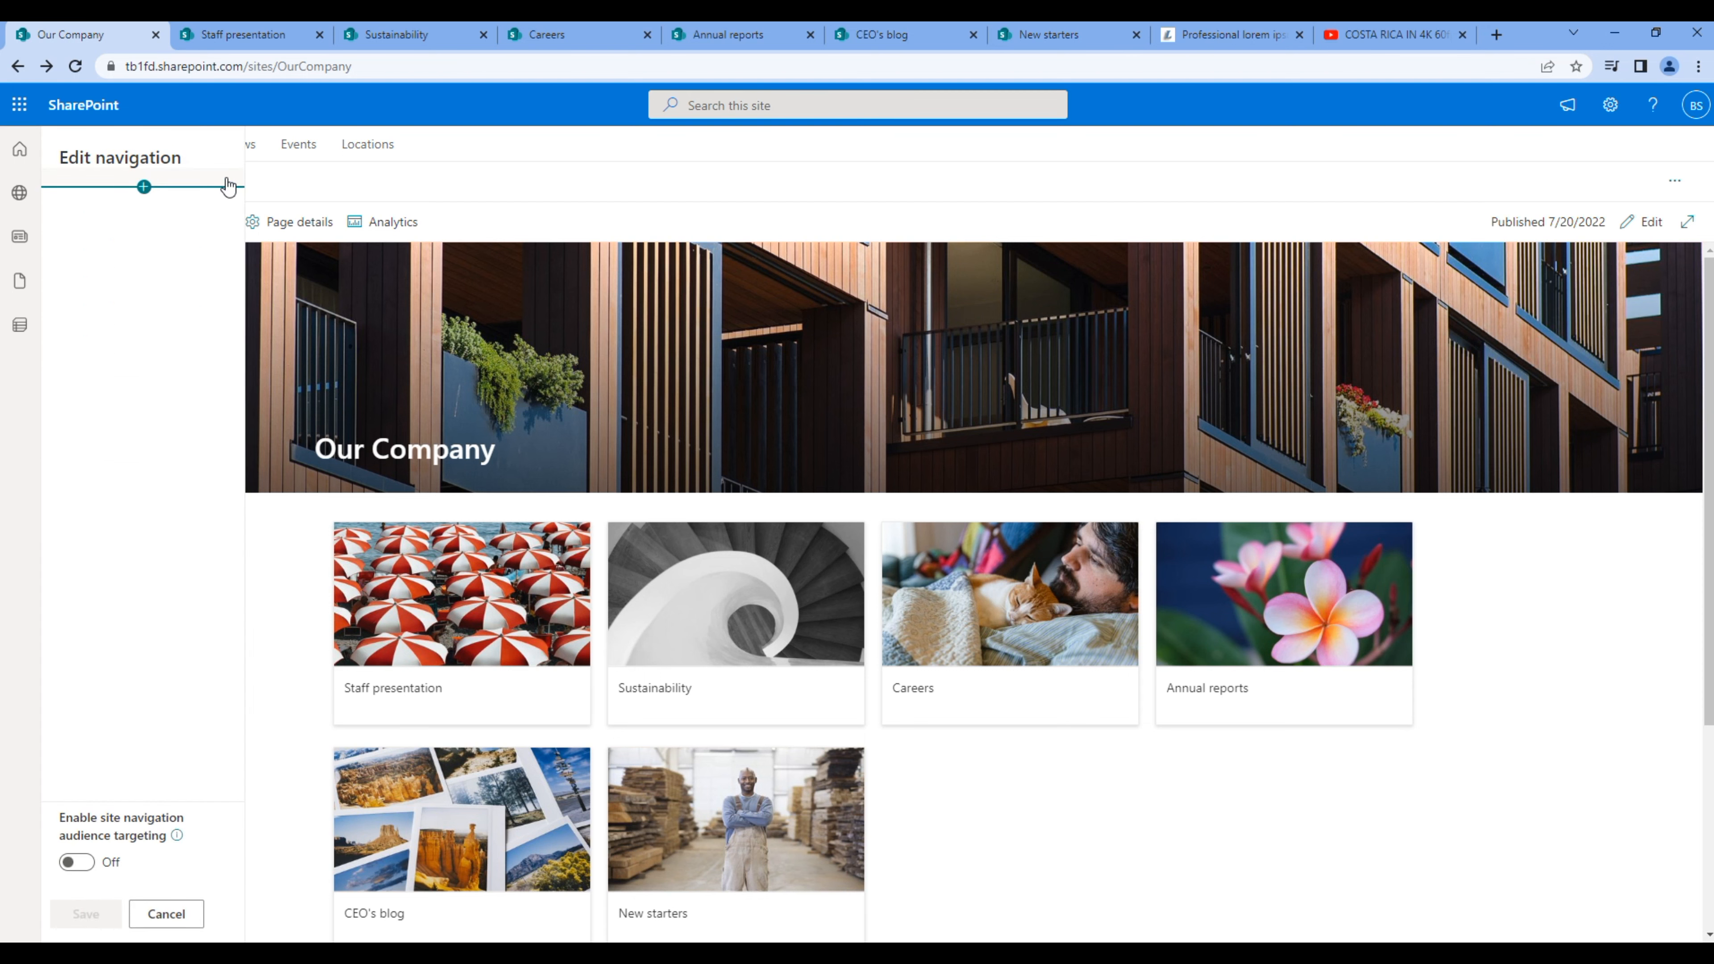
click(143, 186)
click(322, 274)
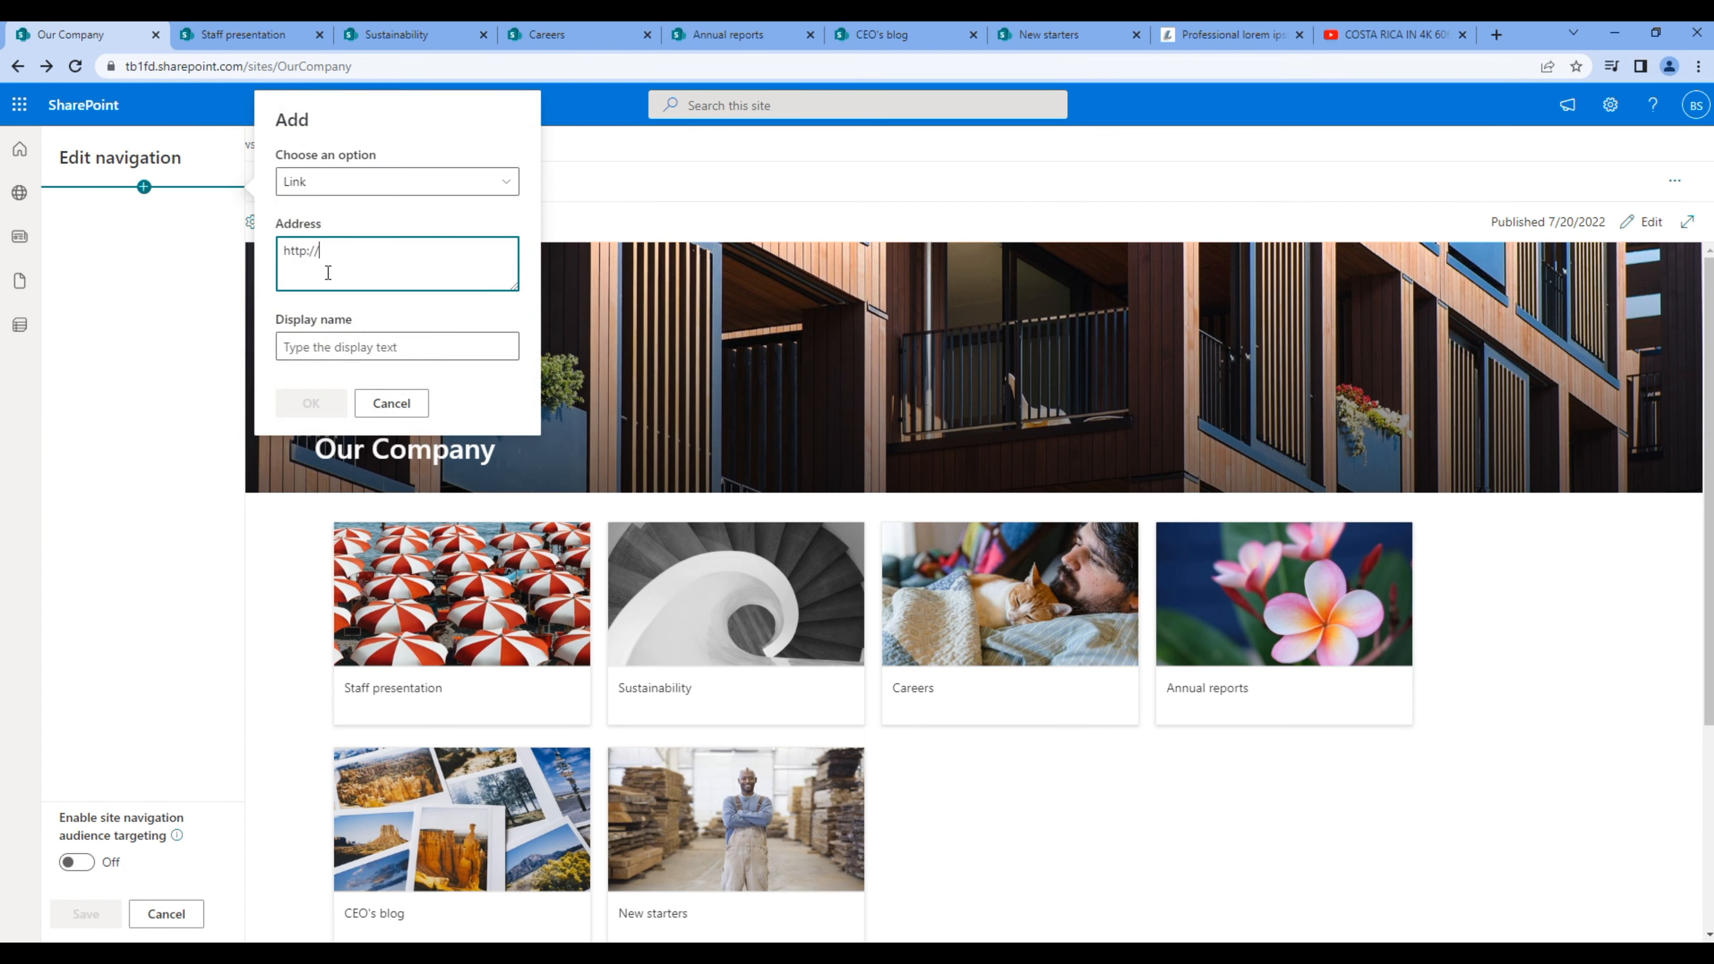
key(ctrl+a)
key(ctrl+v)
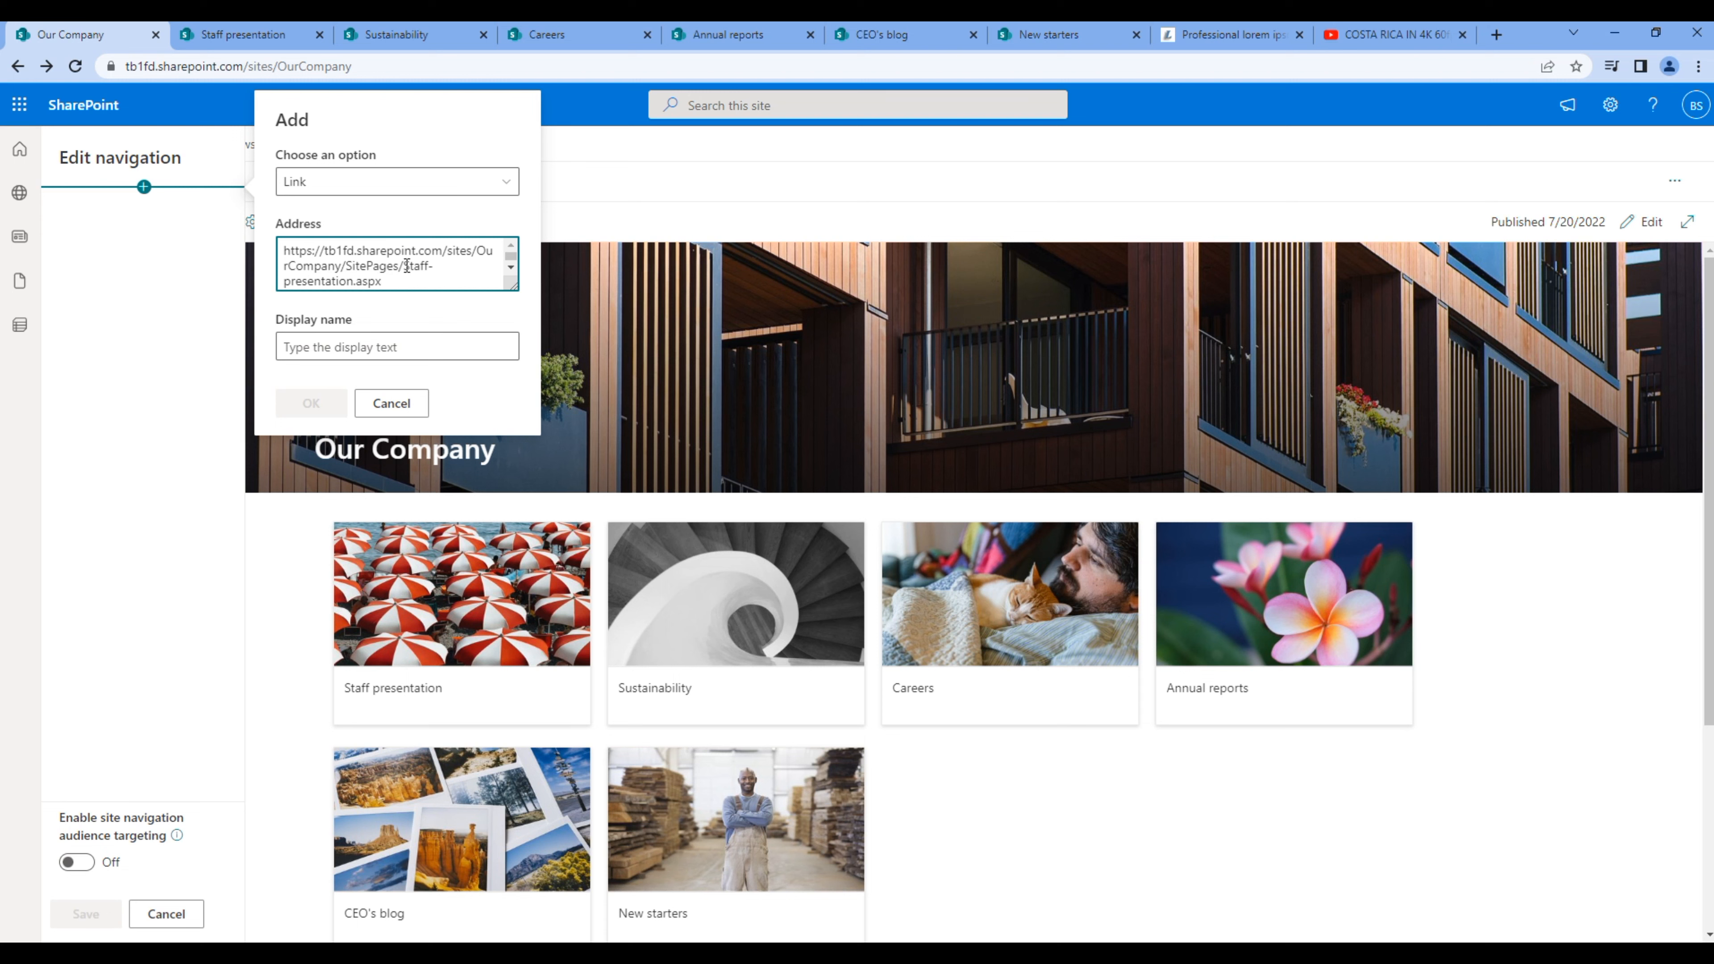
- Set the new link's display name to Staff presentation and add it to the navigation
drag(403, 263, 352, 279)
key(ctrl+c)
click(336, 341)
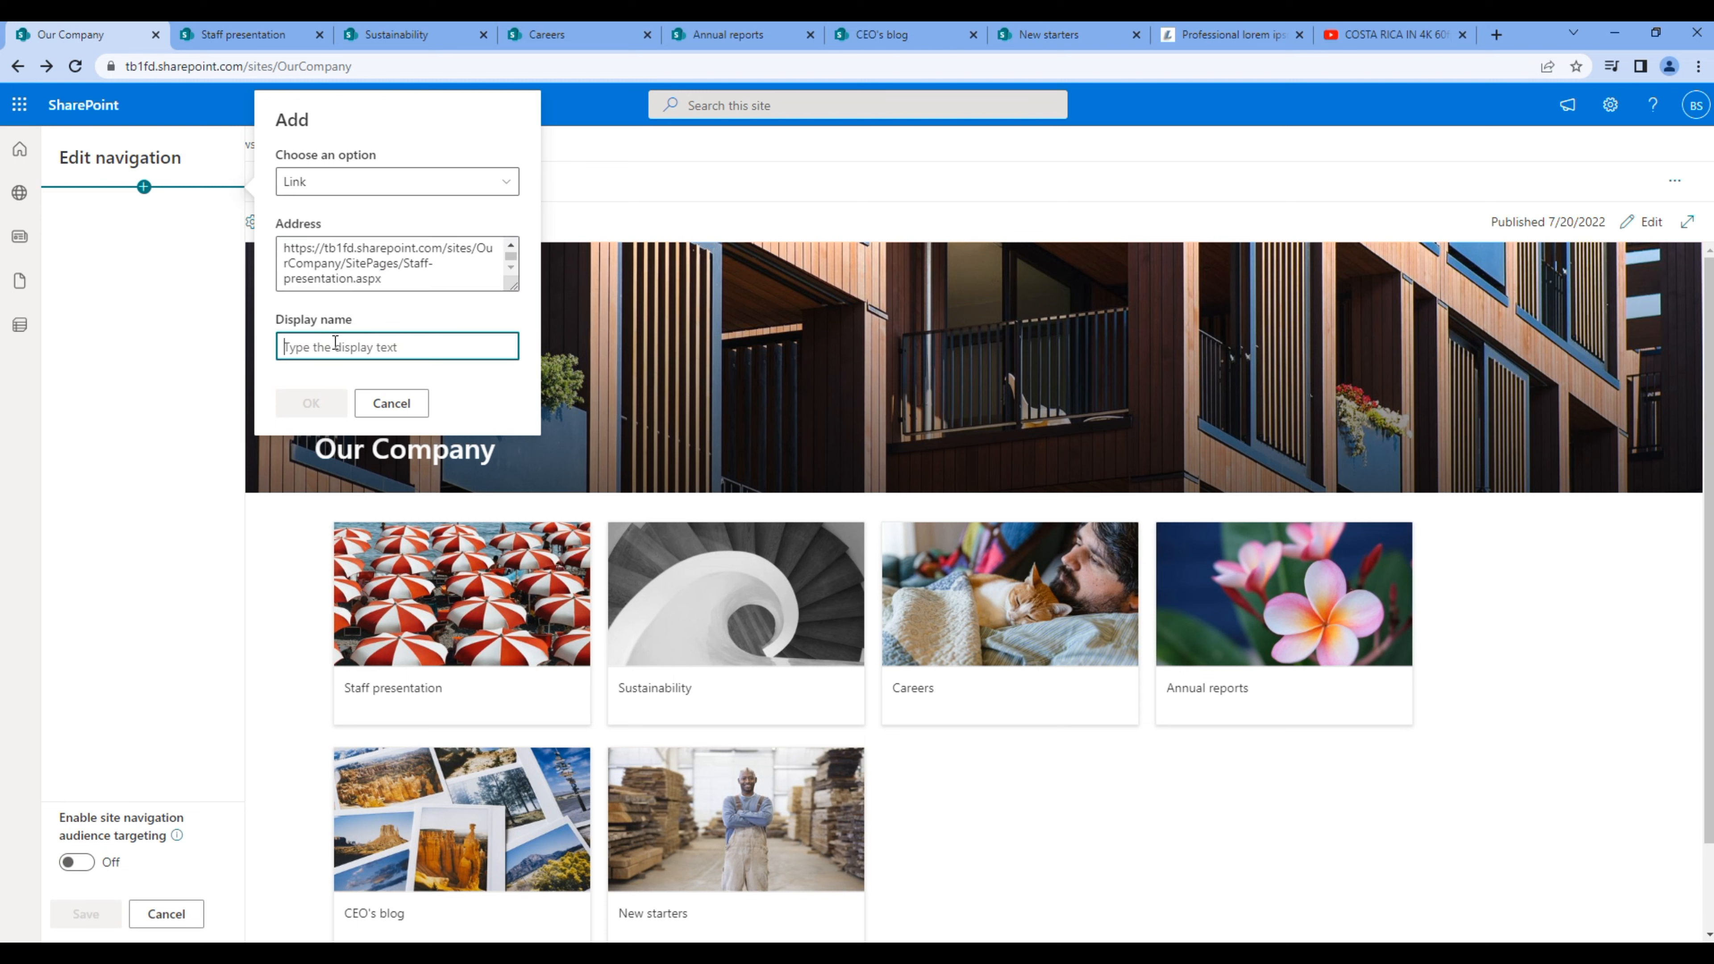
key(ctrl+v)
click(316, 347)
key(BackSpace)
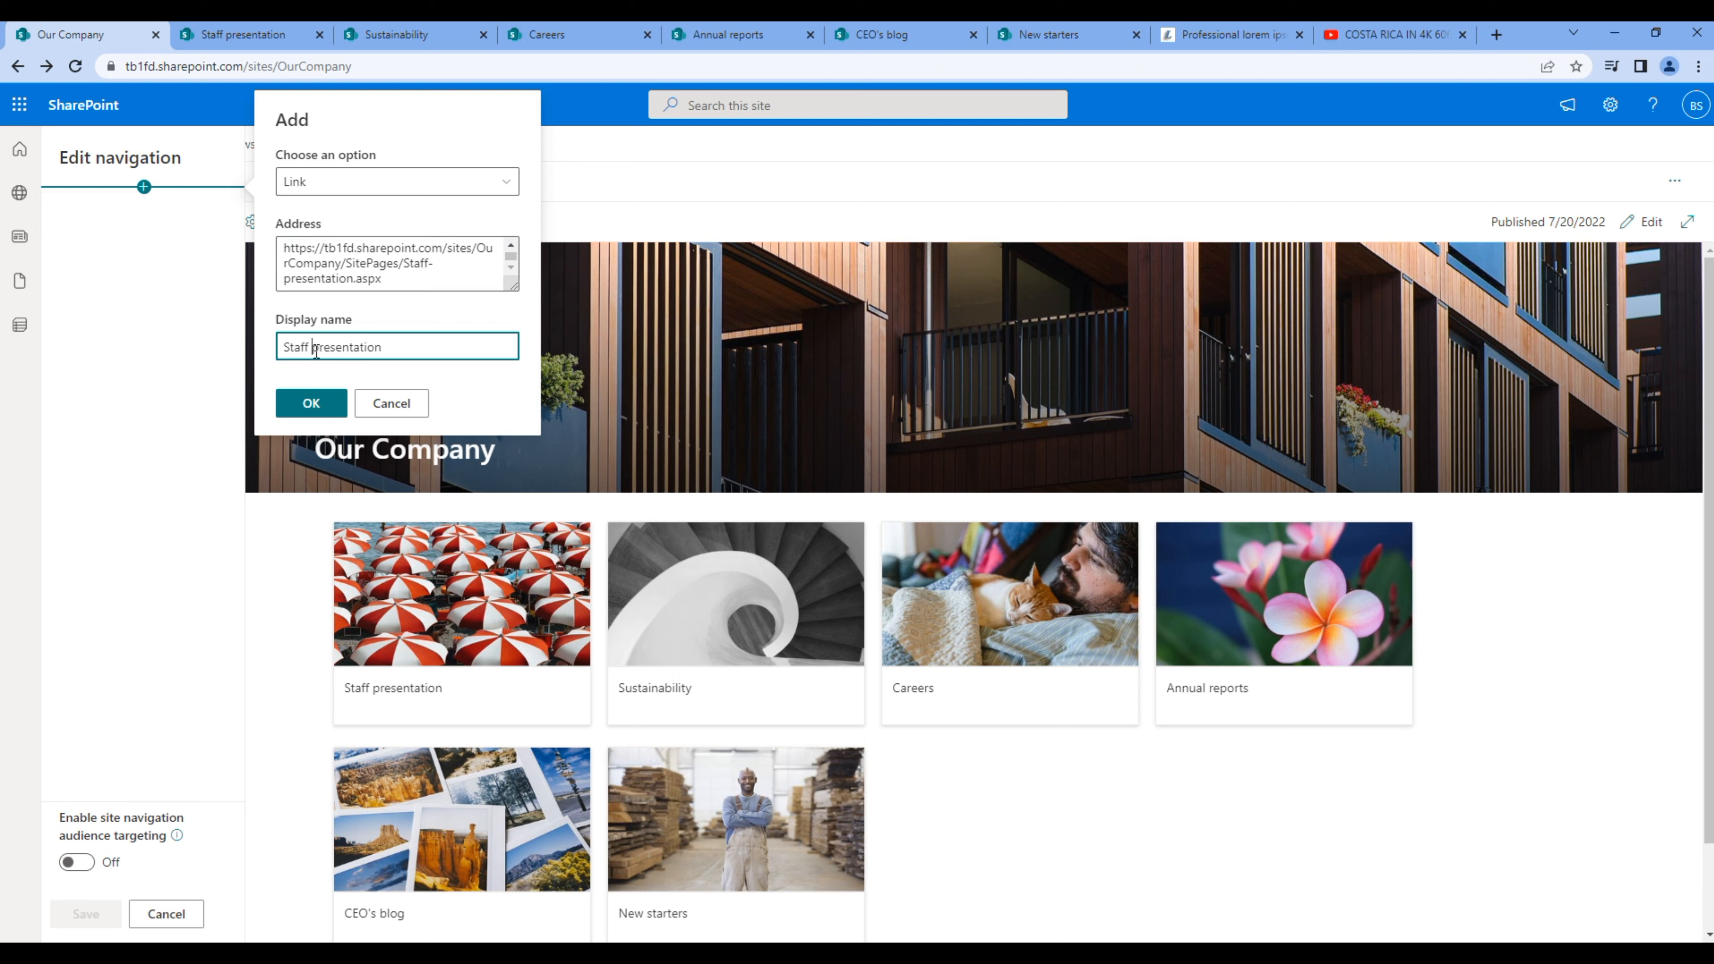
click(312, 400)
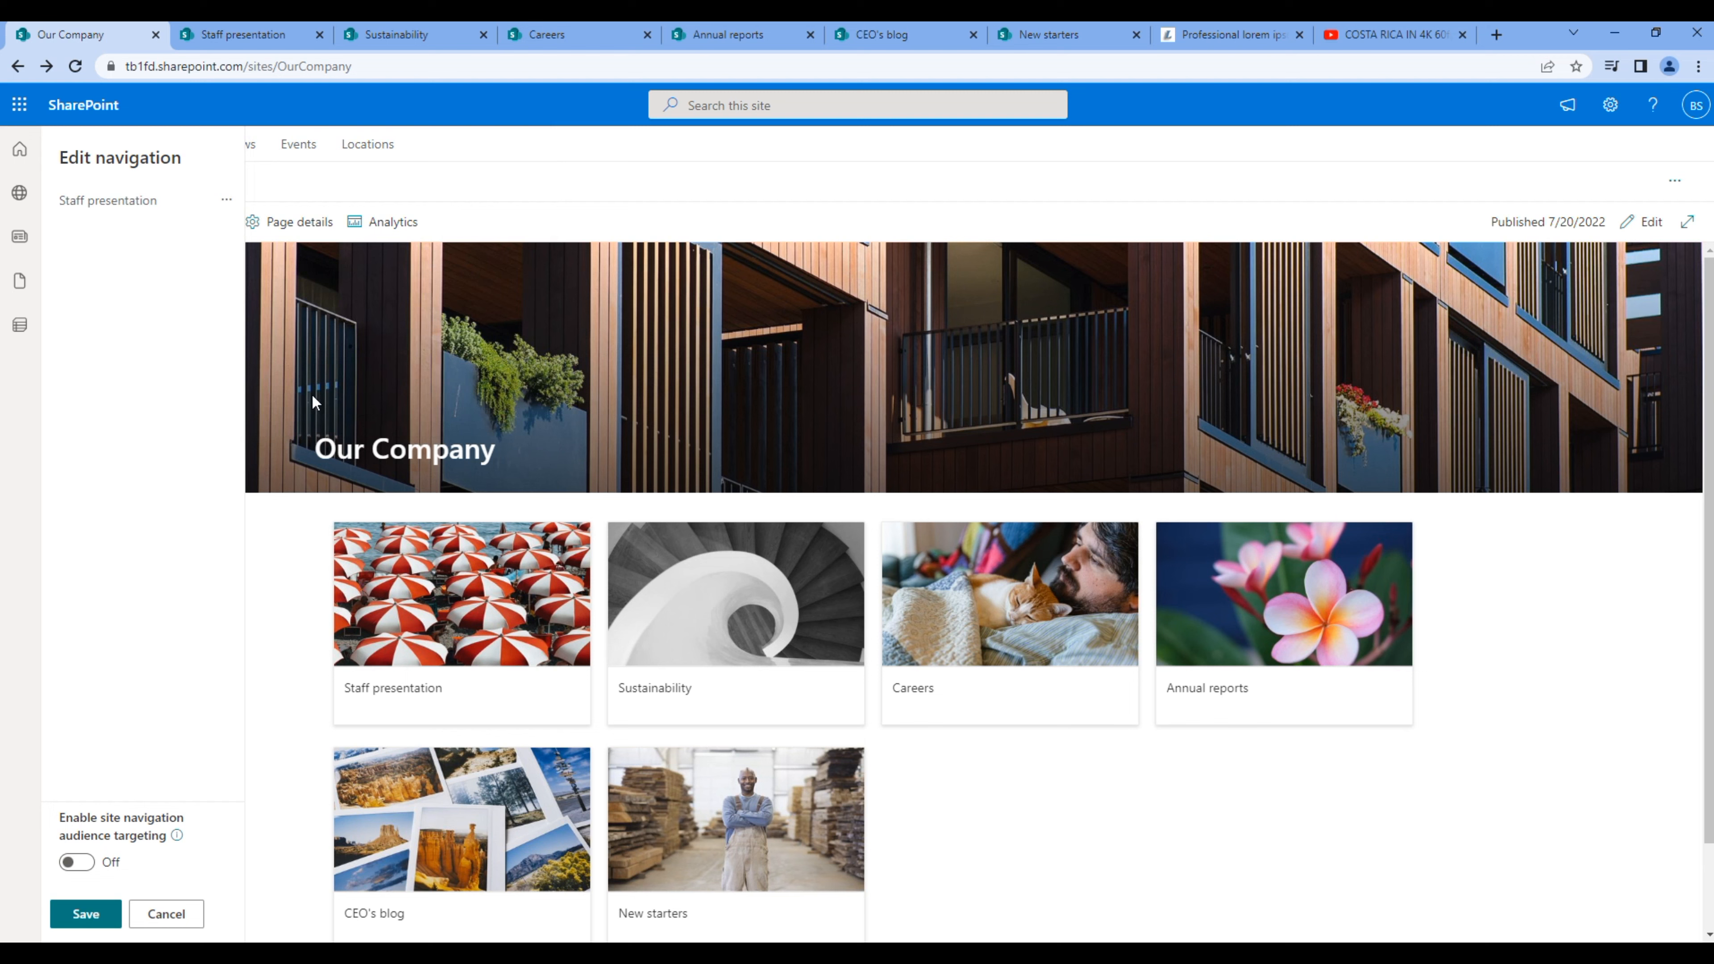
- Close the Staff presentation page and add a navigation link named Sustainability below Staff presentation, using the Sustainability page's address
click(320, 34)
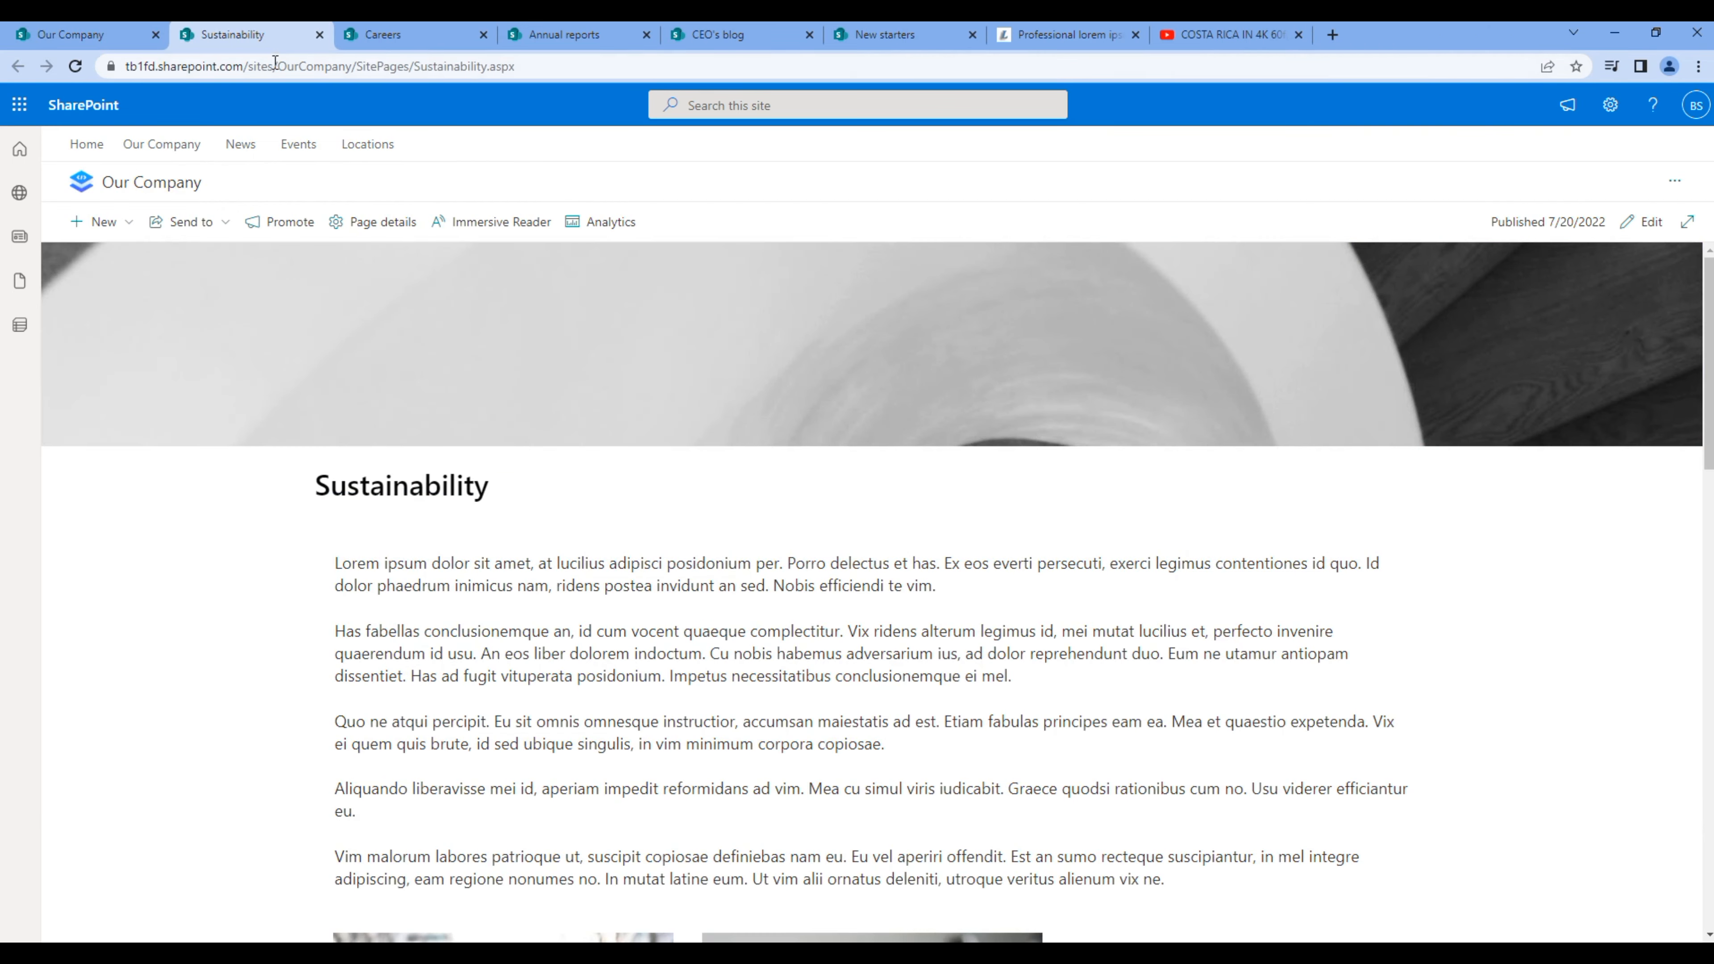
click(93, 32)
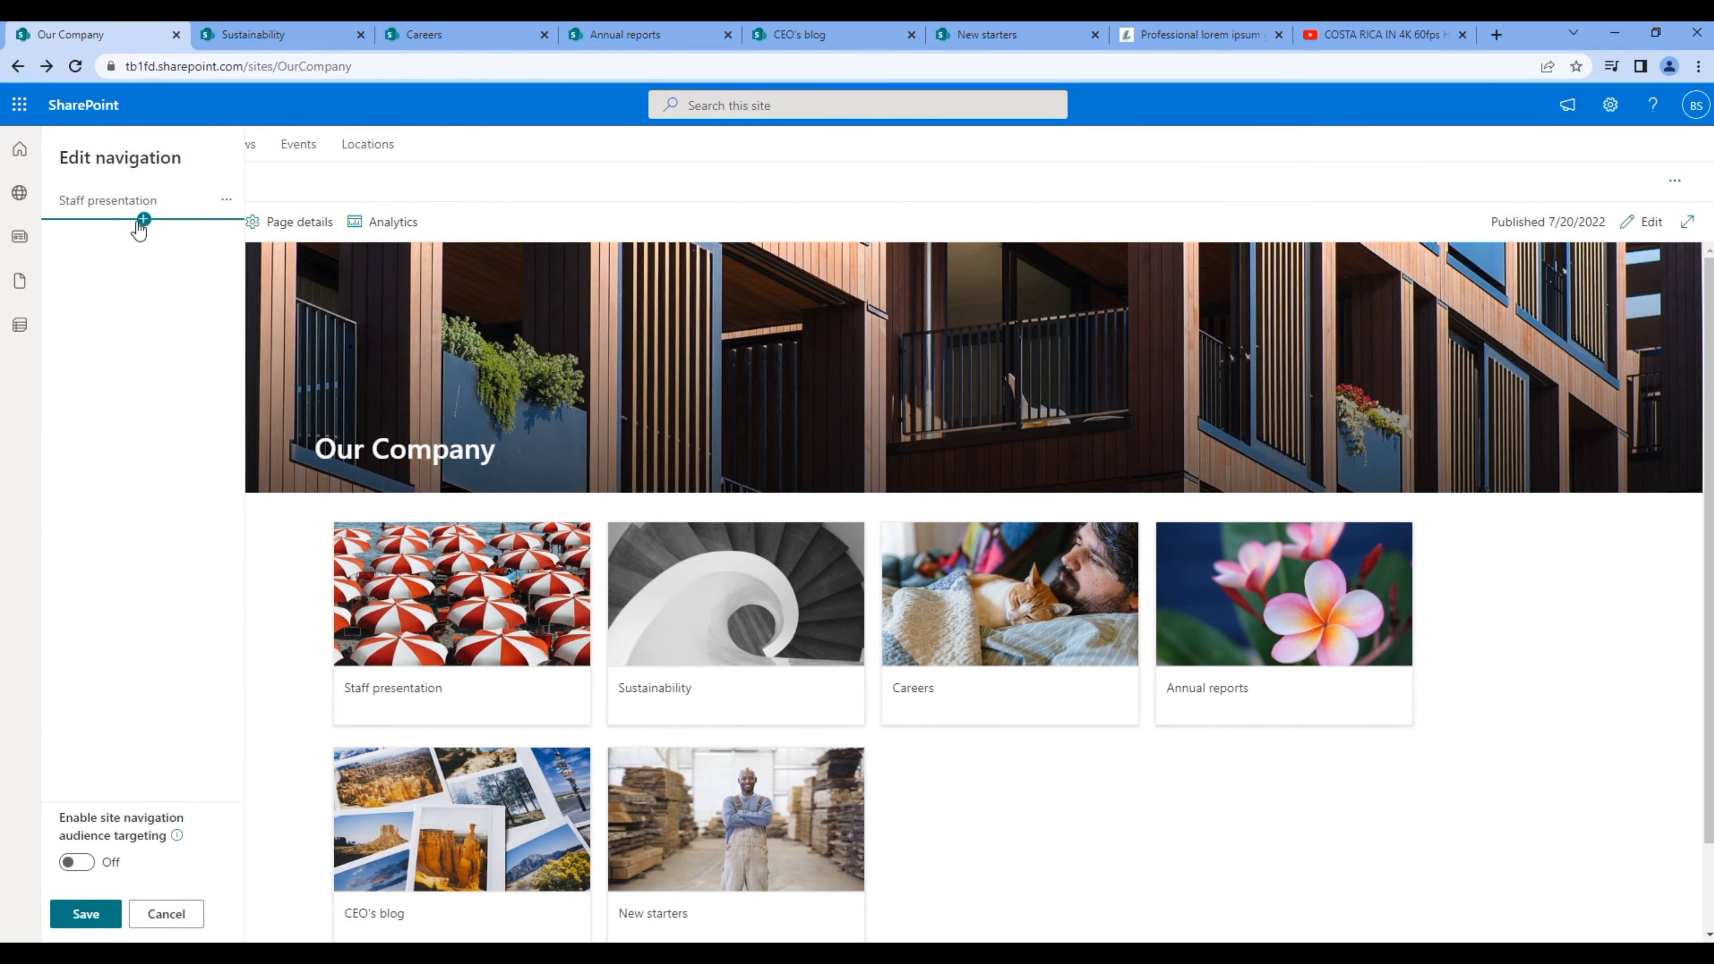
click(142, 221)
key(ctrl+a)
text(https://tb1fd.sharepoint.com/sites/OurCompany/SitePages/Sustainability.aspx)
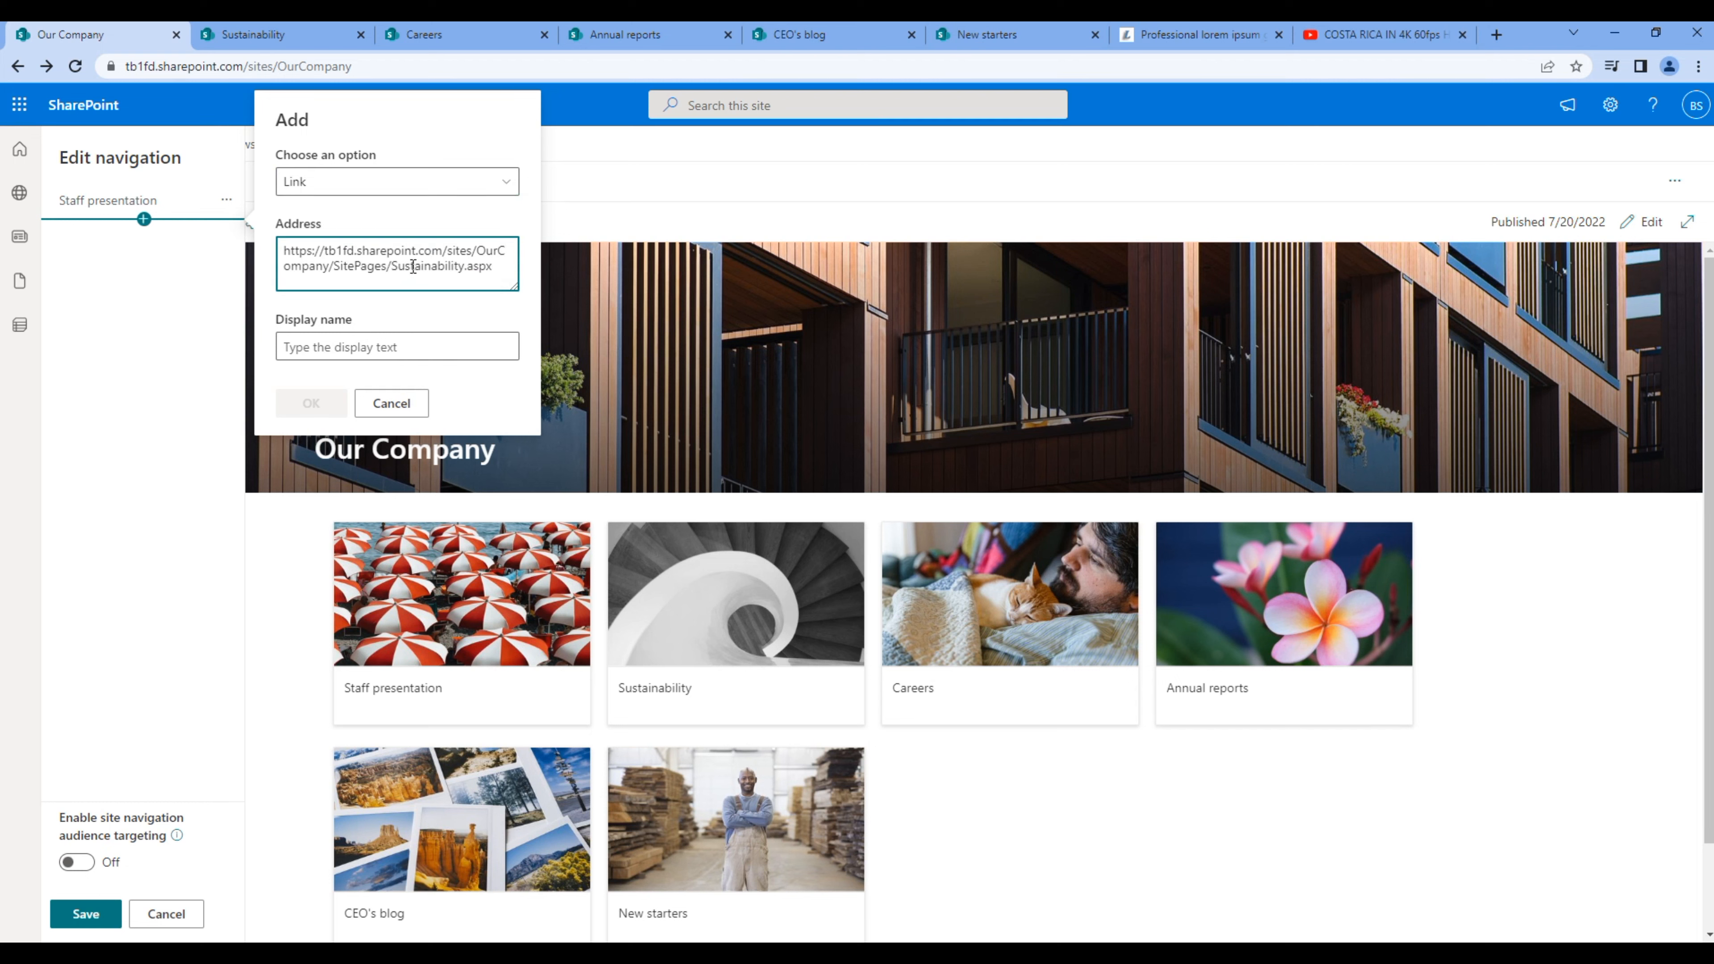
double_click(413, 266)
key(ctrl+c)
click(328, 344)
key(ctrl+v)
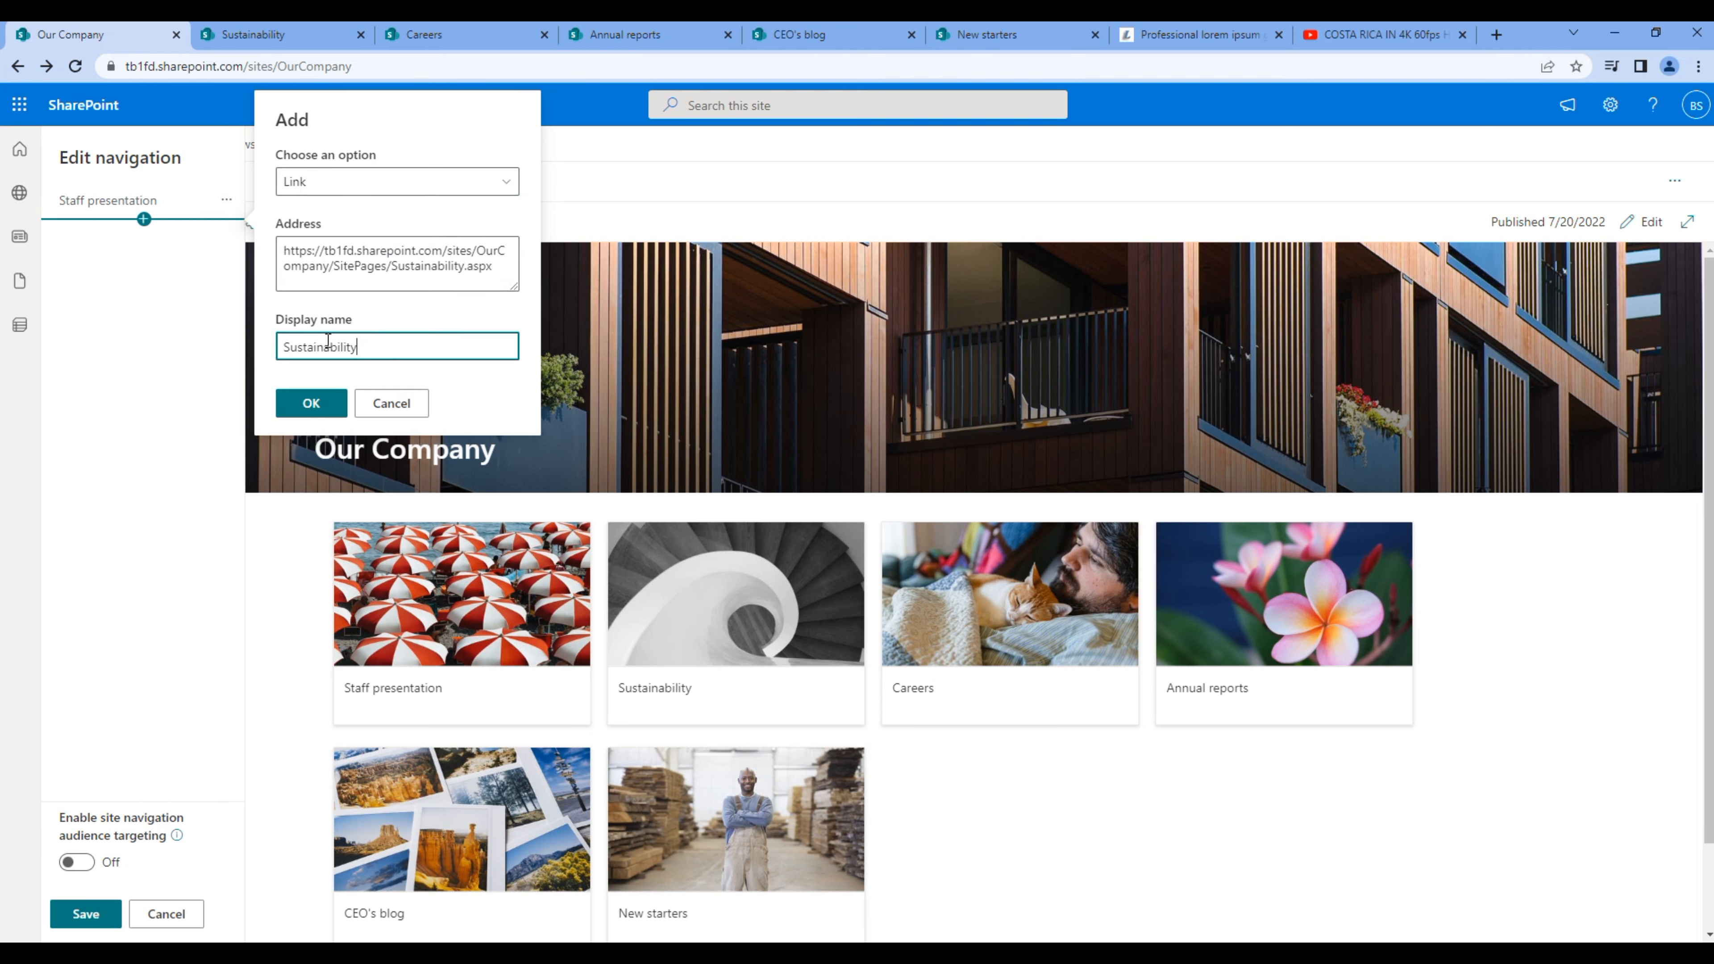
click(315, 401)
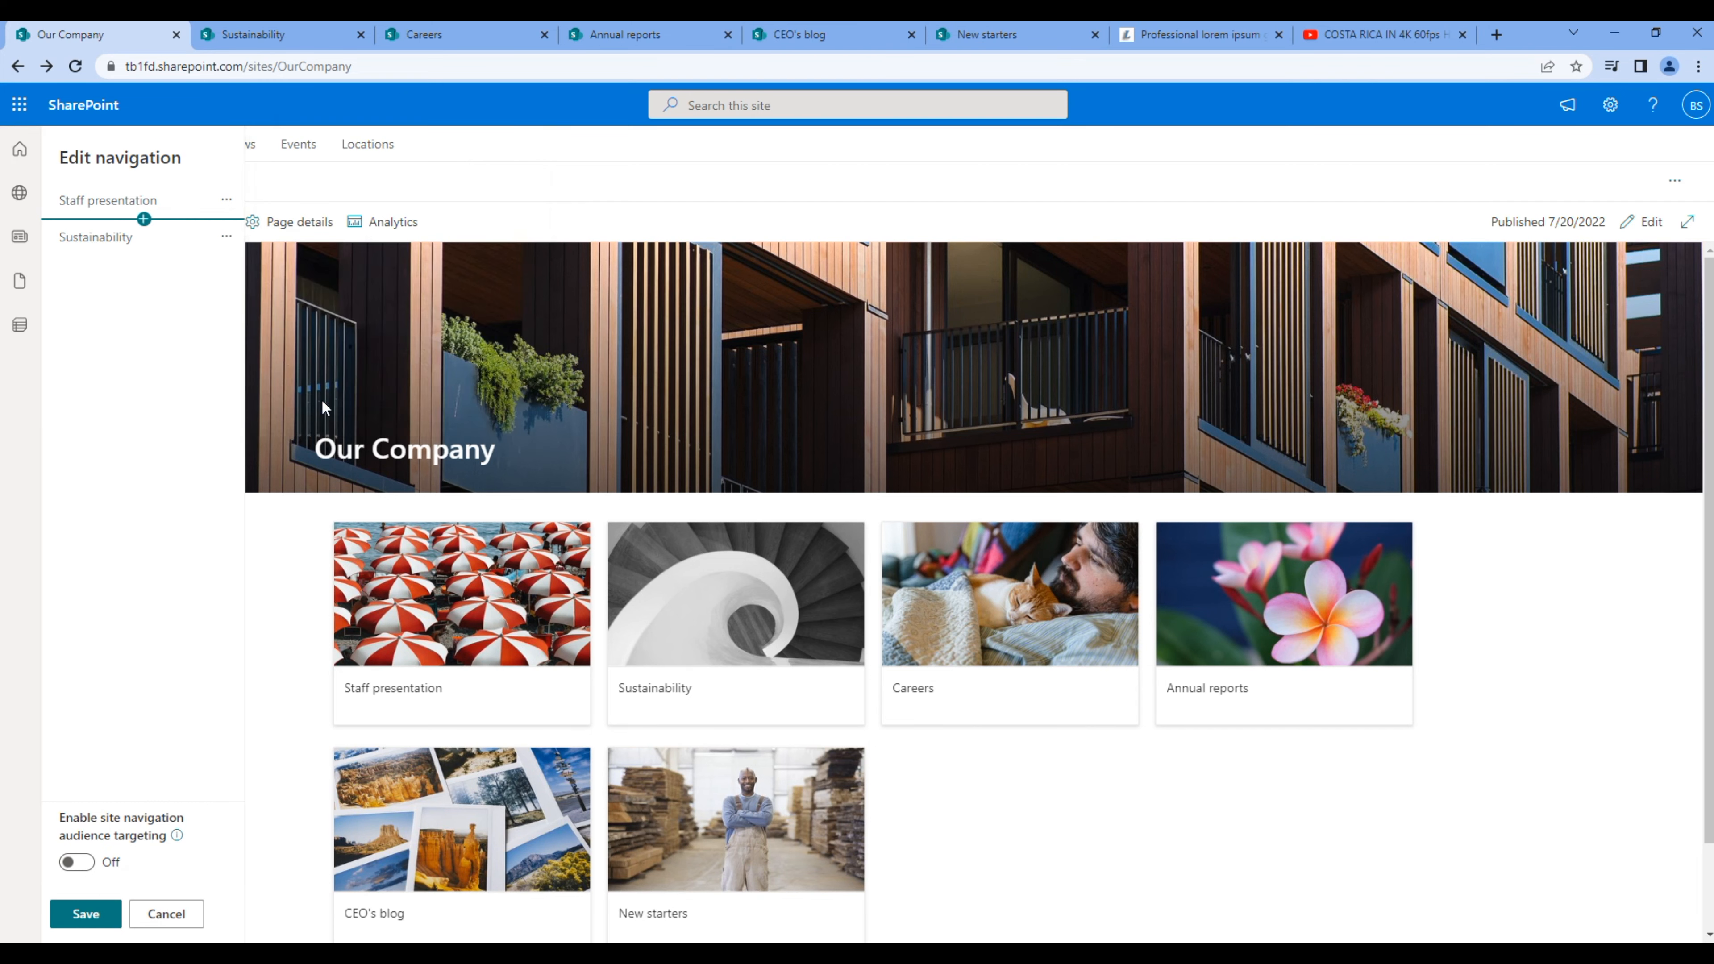
- Close the Sustainability page and add a navigation link named Careers below Sustainability, using the Careers page's address
click(324, 42)
click(360, 35)
click(266, 67)
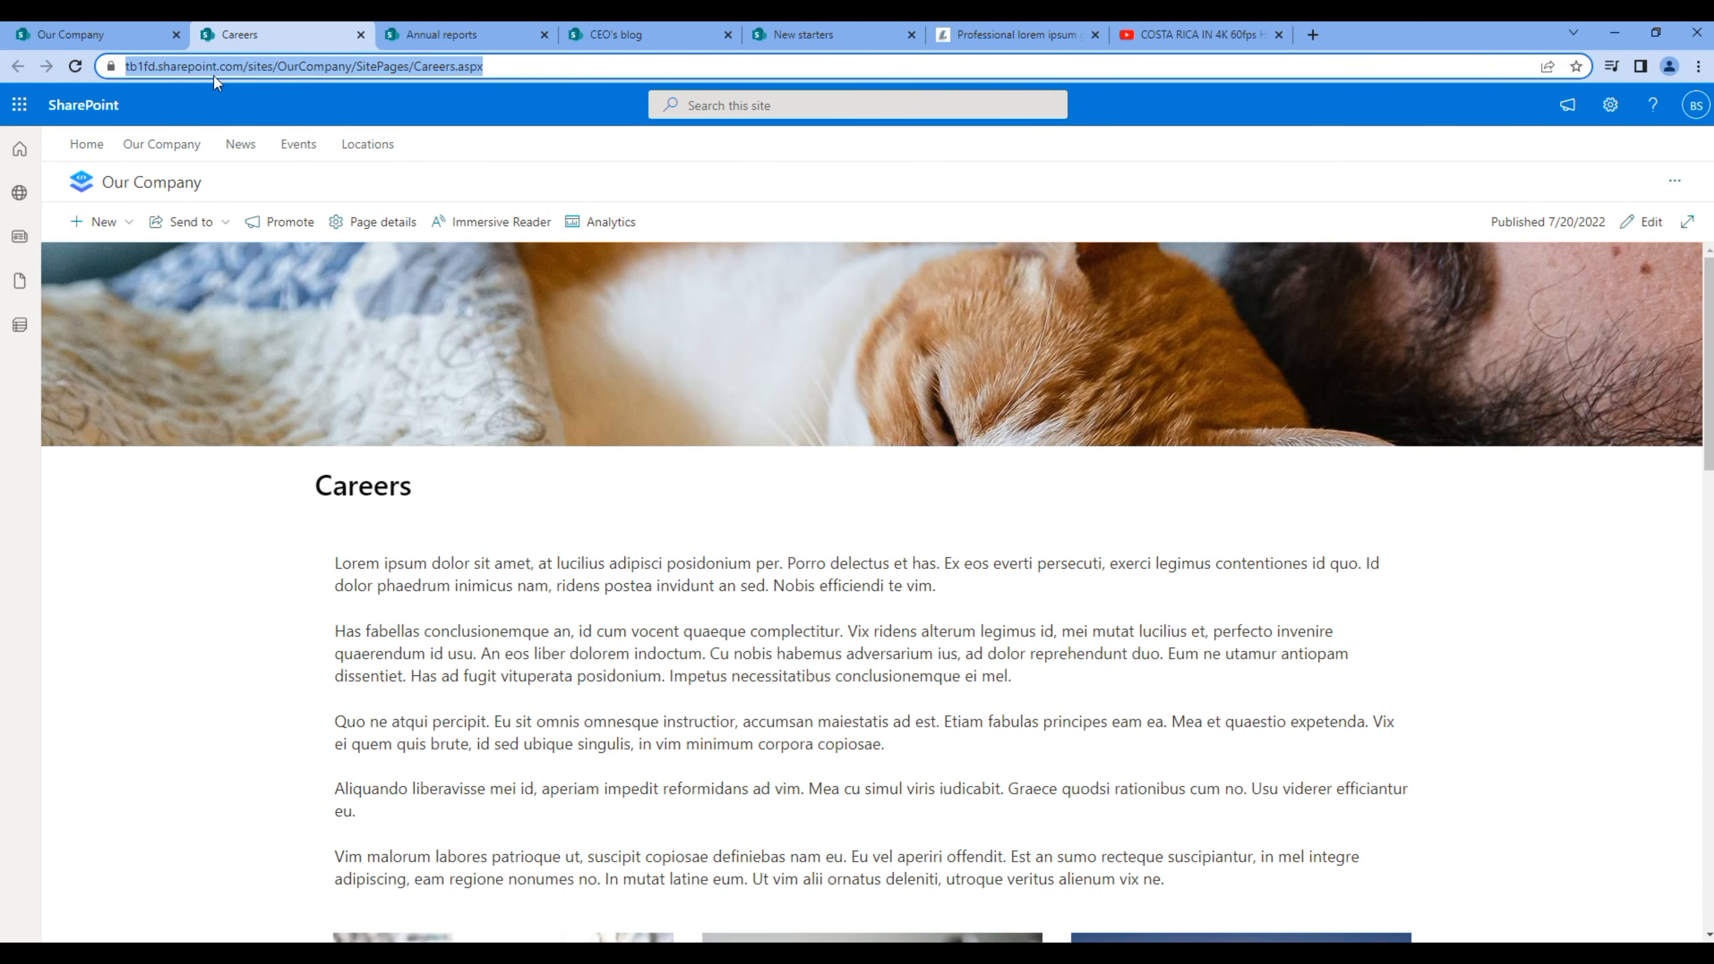
click(111, 35)
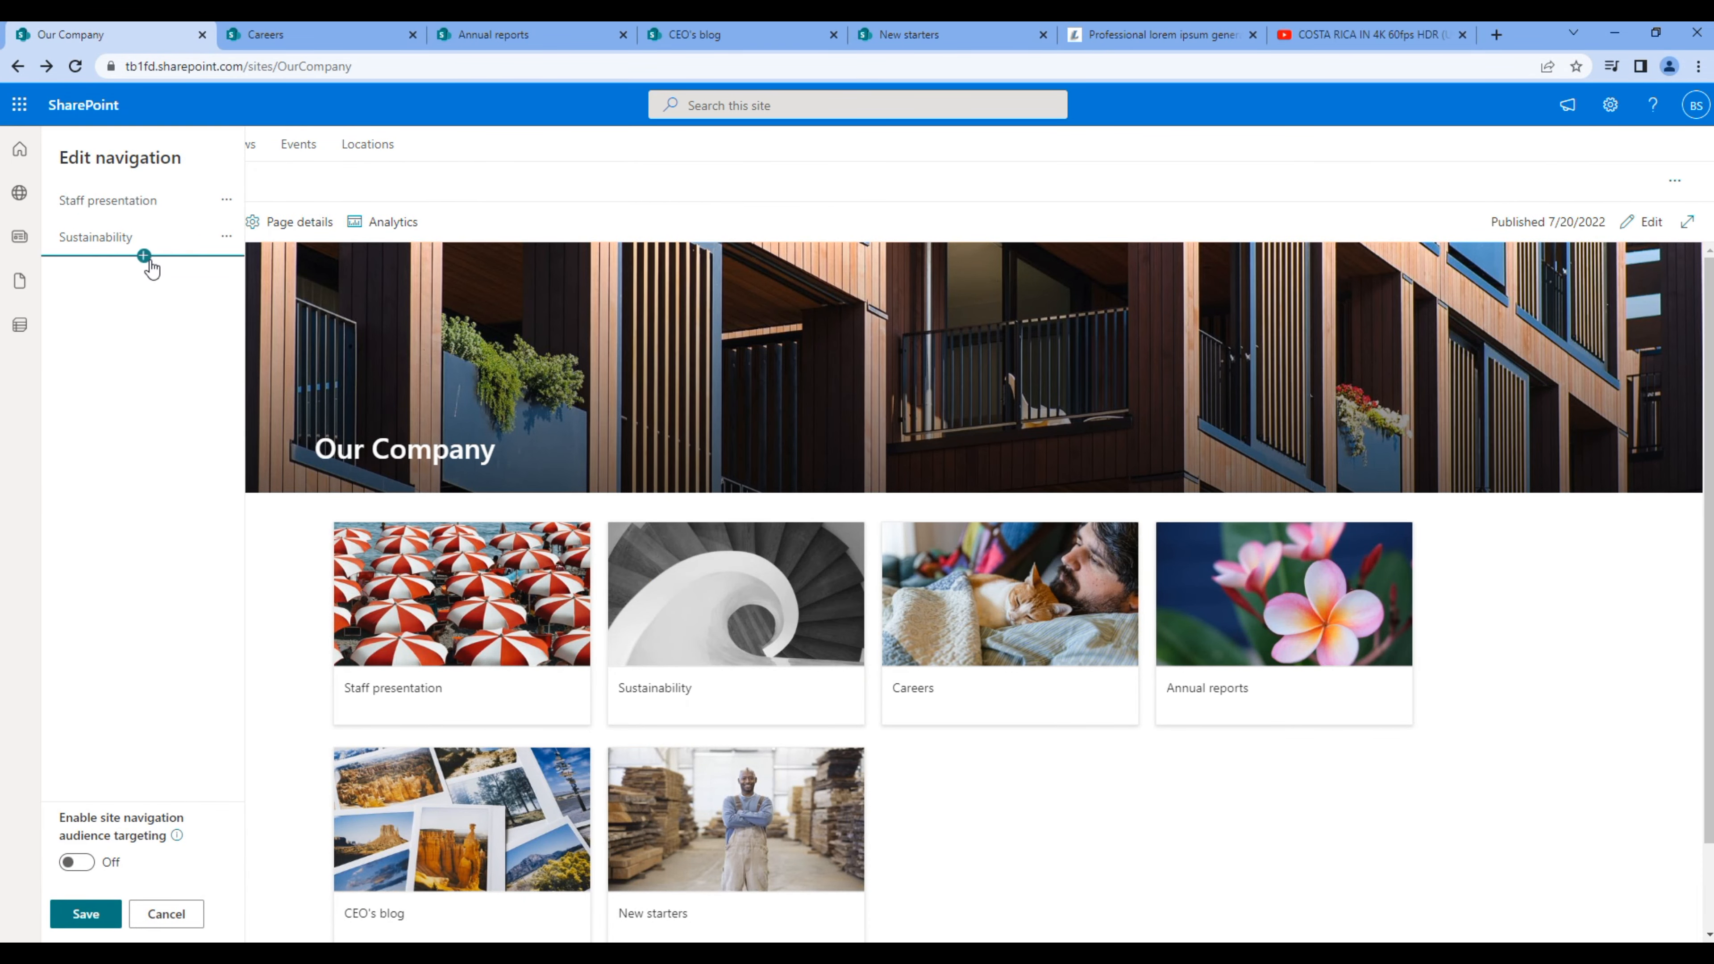
click(146, 260)
key(ctrl+a)
key(ctrl+v)
double_click(403, 268)
key(ctrl+c)
click(364, 347)
key(ctrl+v)
click(311, 403)
- Close the Careers page and add a navigation link named Annual reports below Careers, using the Annual reports page's address
click(335, 35)
click(413, 34)
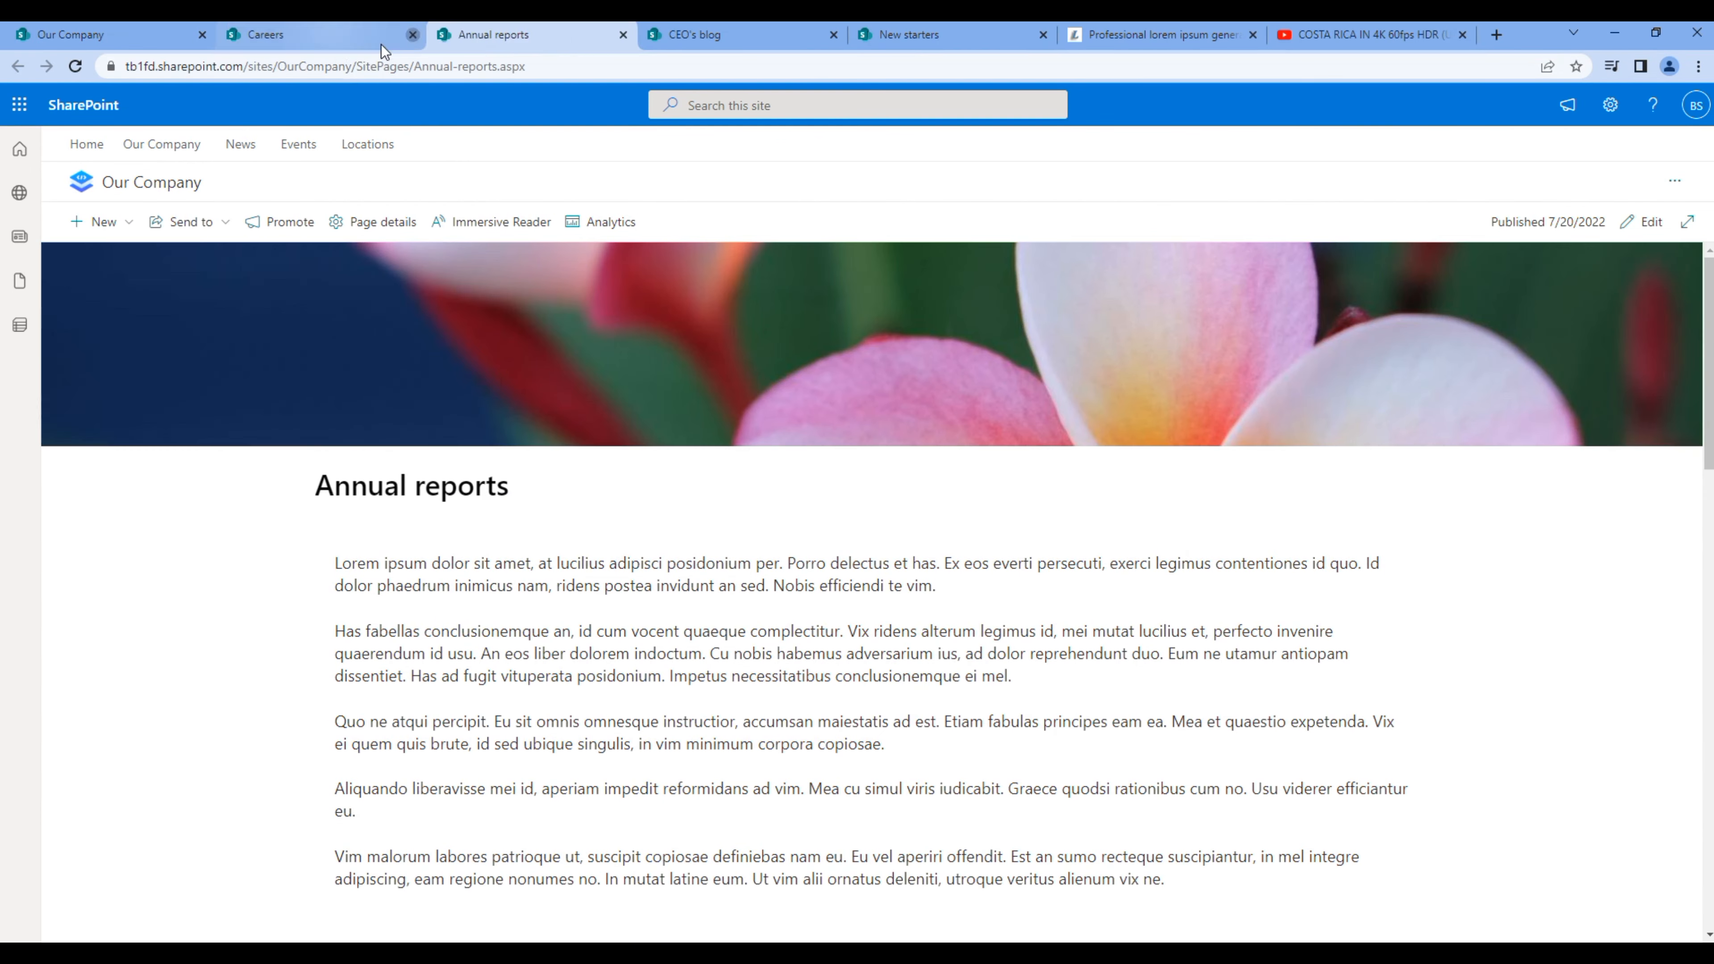
click(128, 34)
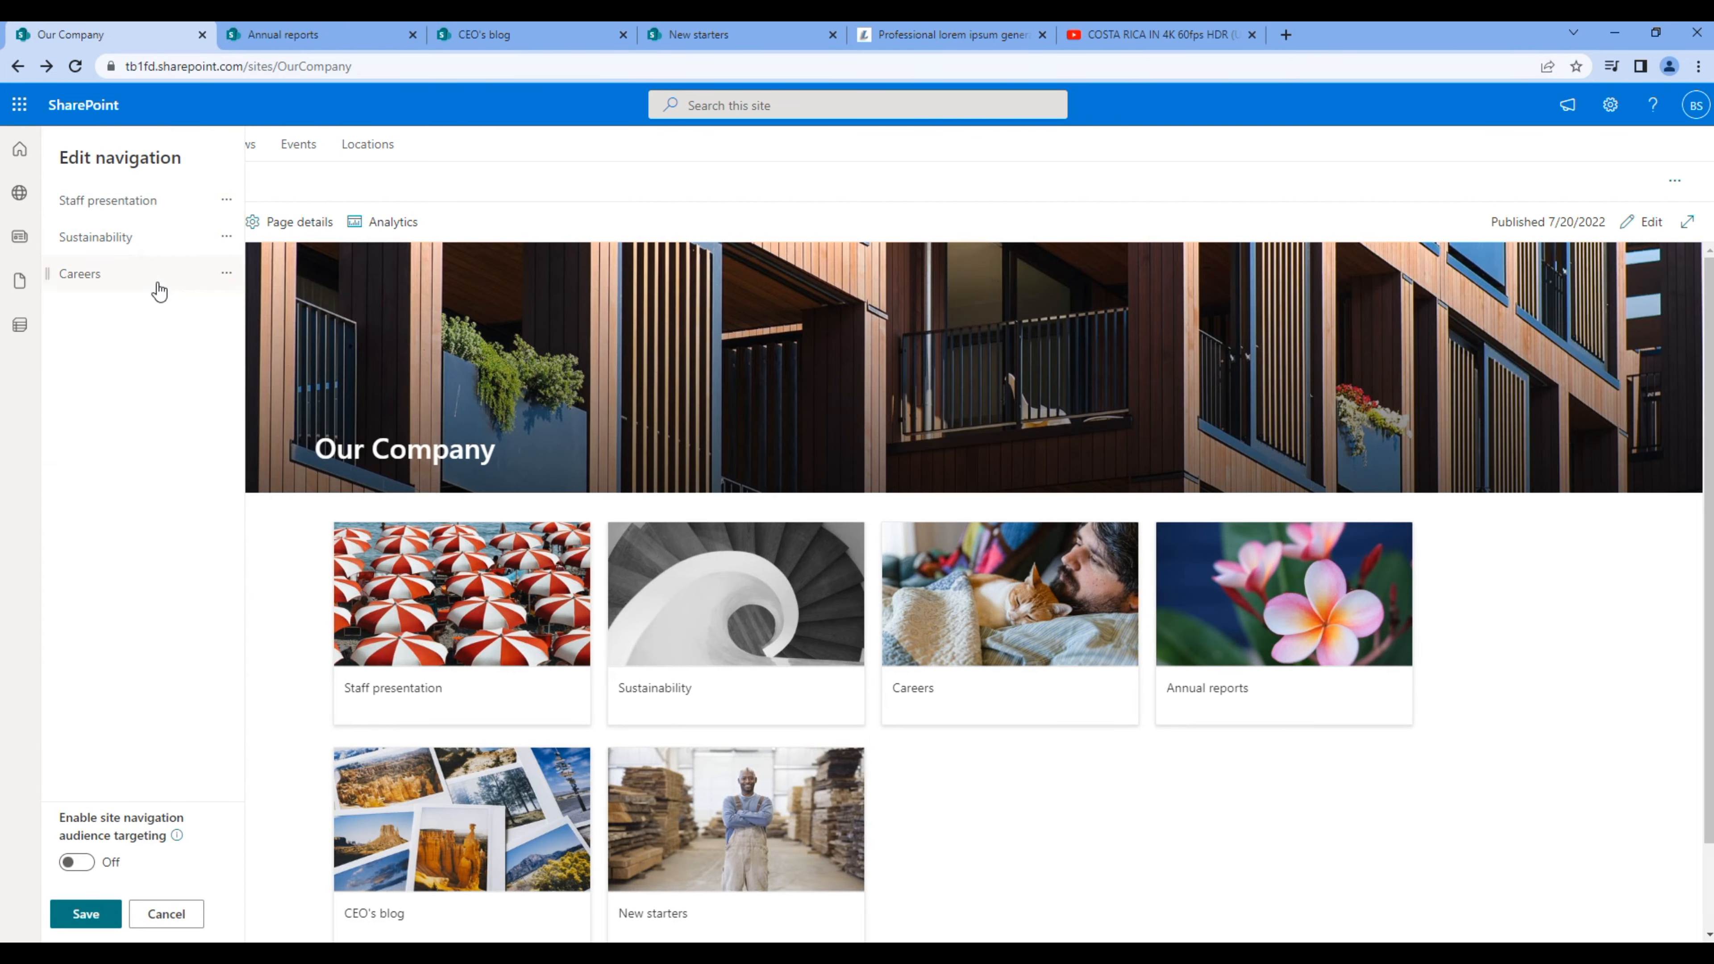
click(144, 292)
triple_click(355, 283)
key(ctrl+v)
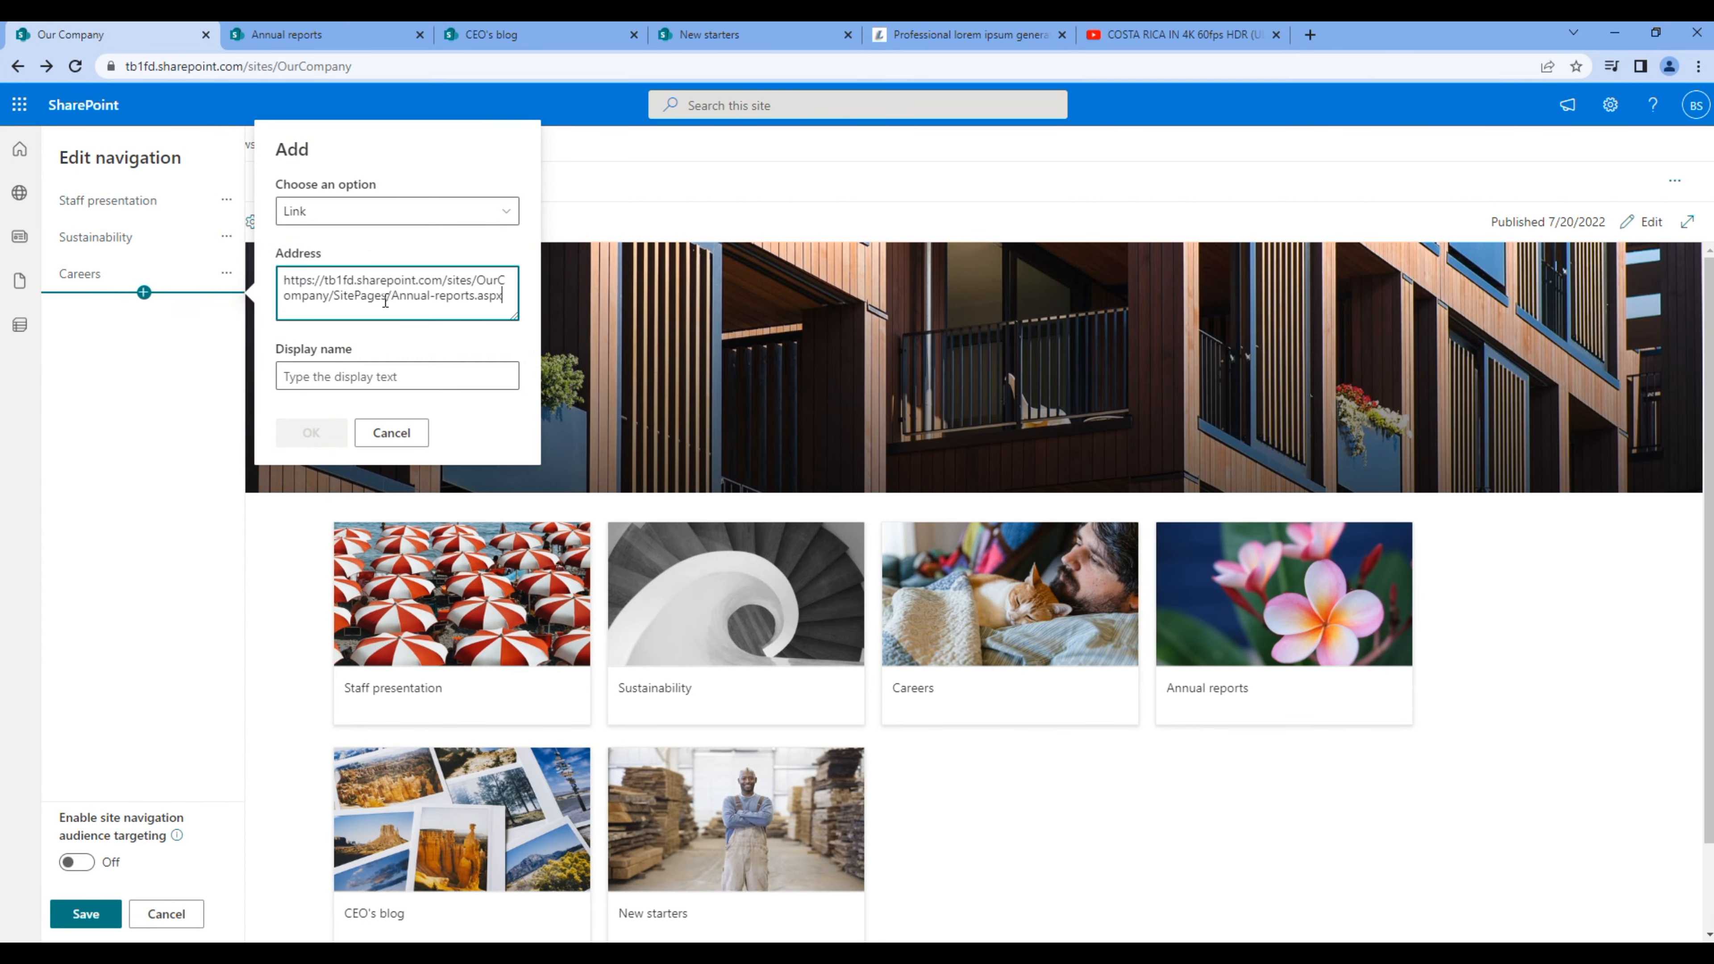
drag(392, 297, 474, 297)
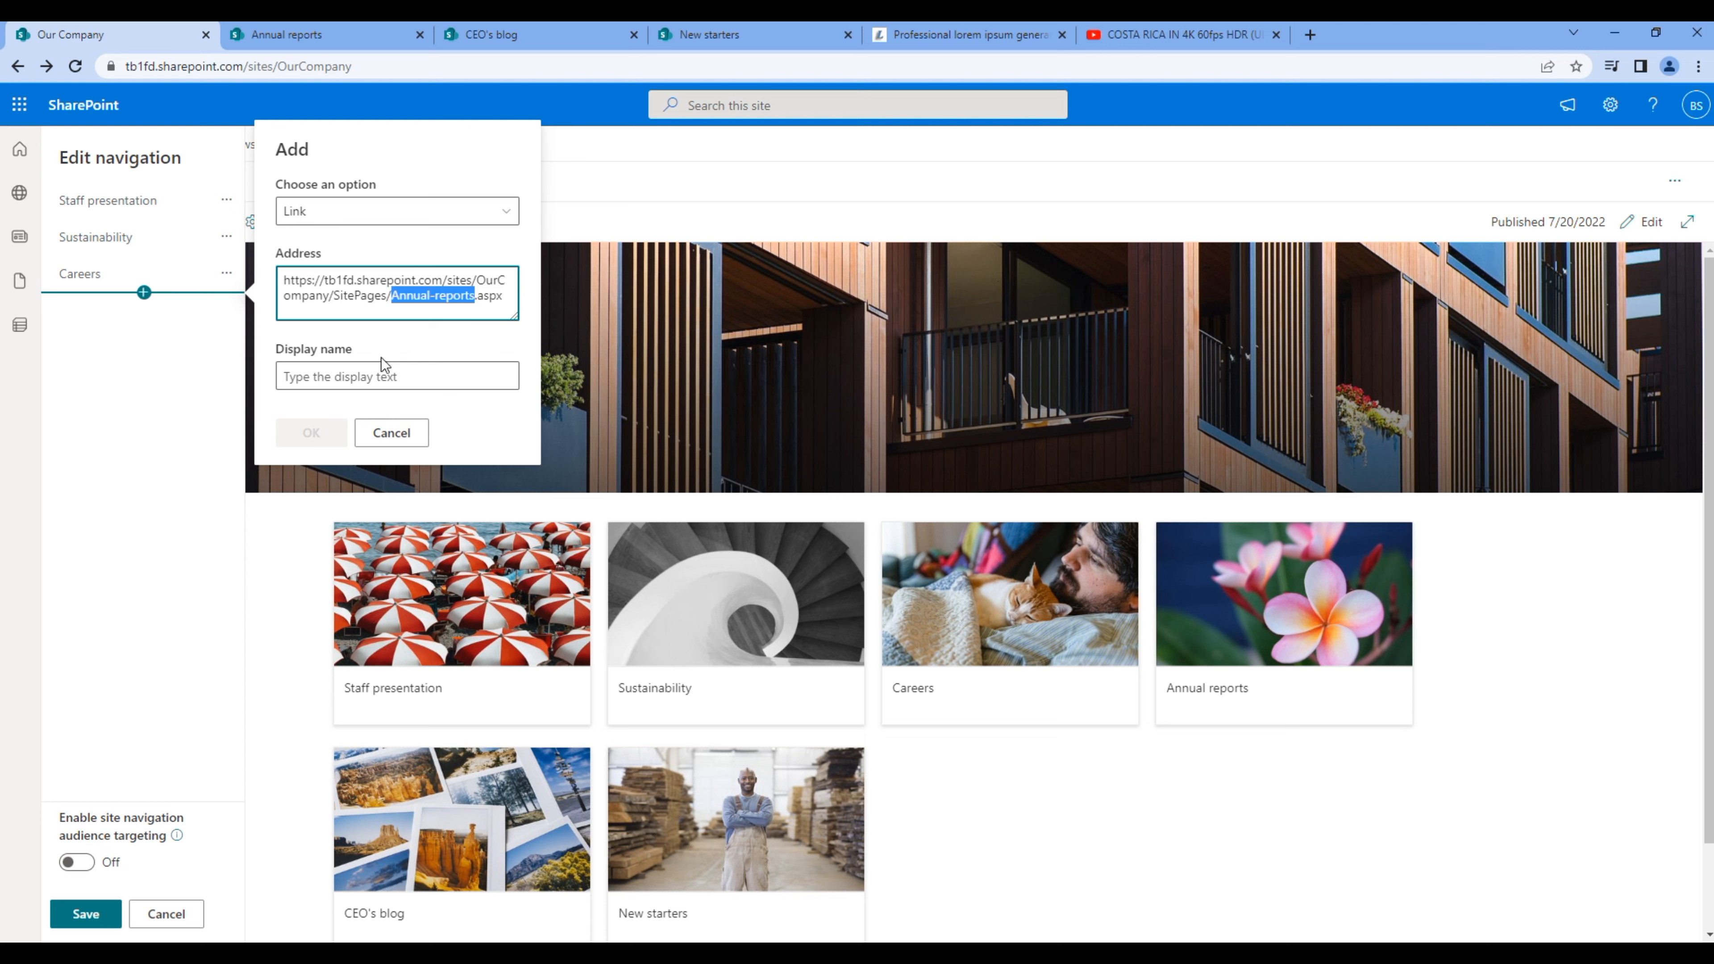
click(352, 372)
key(ctrl+v)
click(329, 376)
key(BackSpace)
click(318, 432)
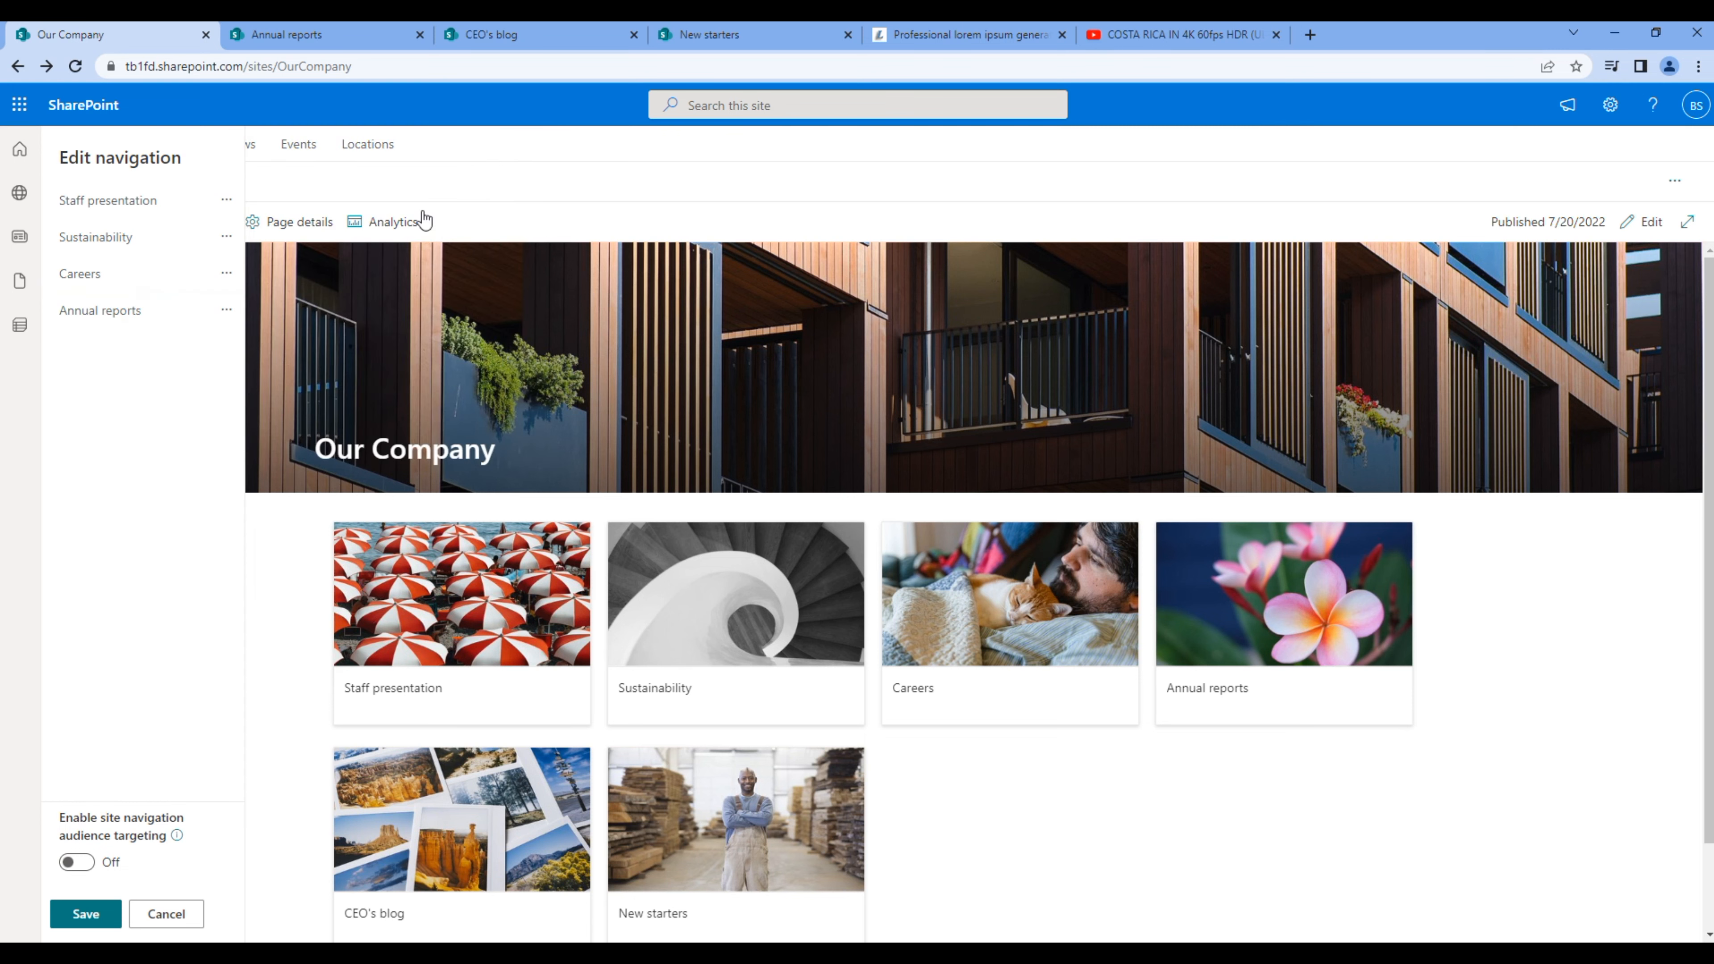
- Close the Annual reports page and start a navigation link below Annual reports with the CEO's blog page address
click(419, 34)
click(349, 38)
click(355, 64)
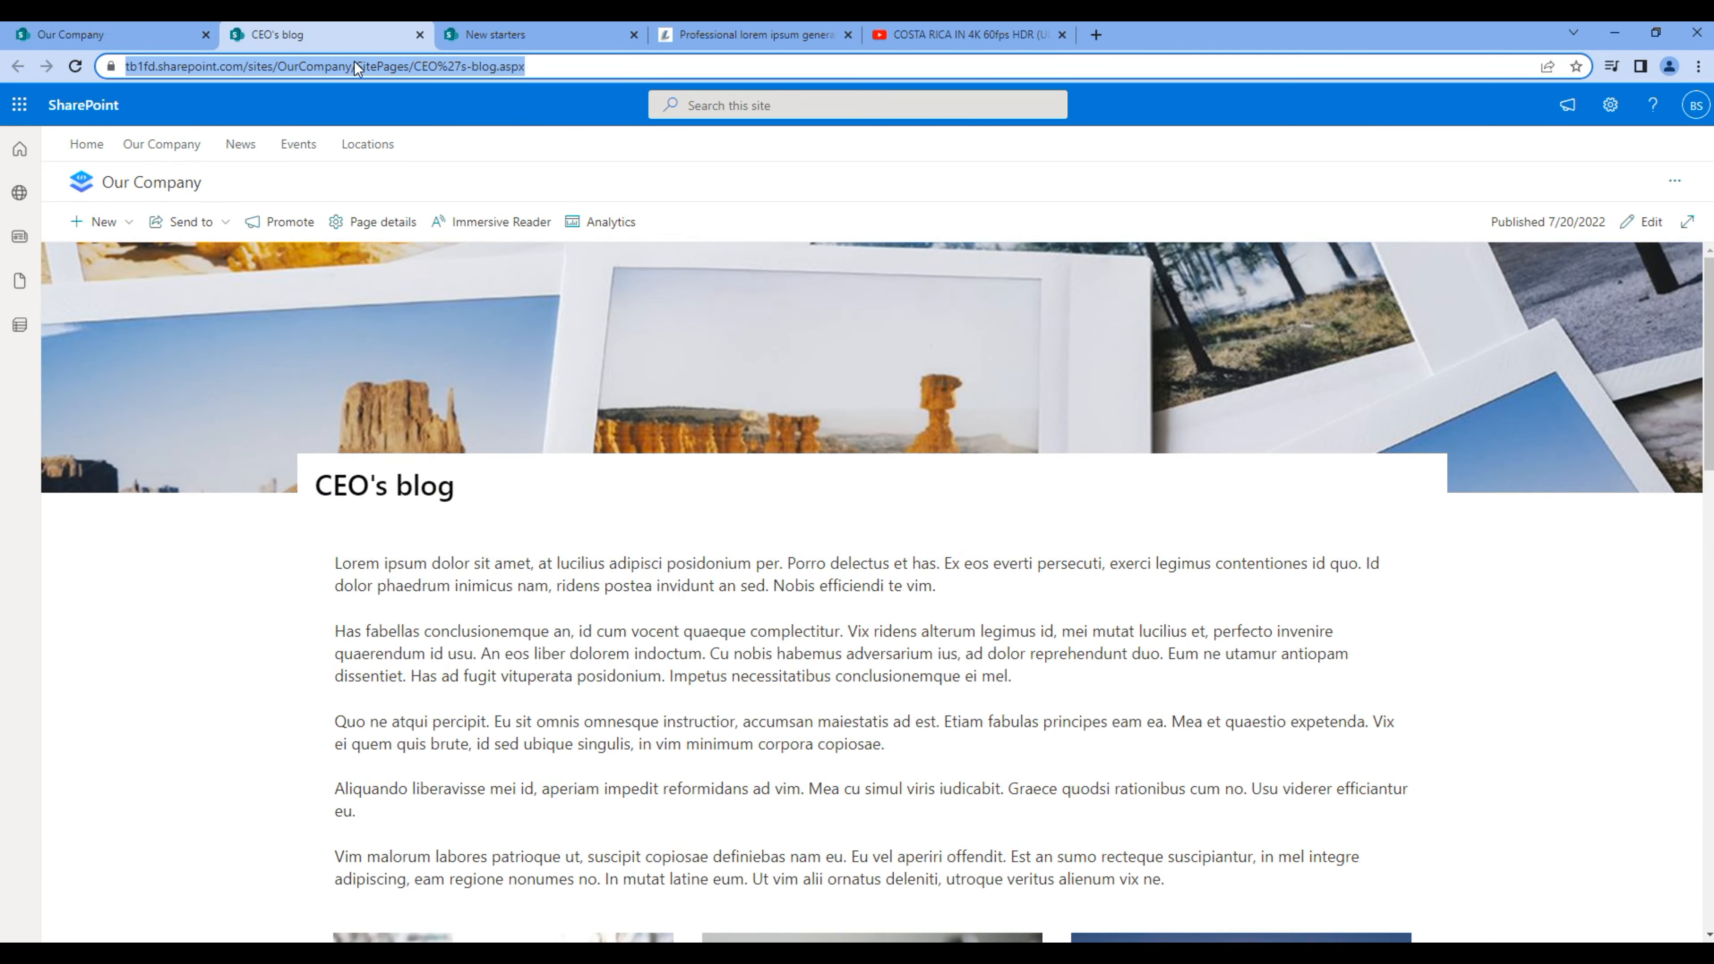
click(126, 38)
click(144, 329)
triple_click(361, 332)
key(ctrl+v)
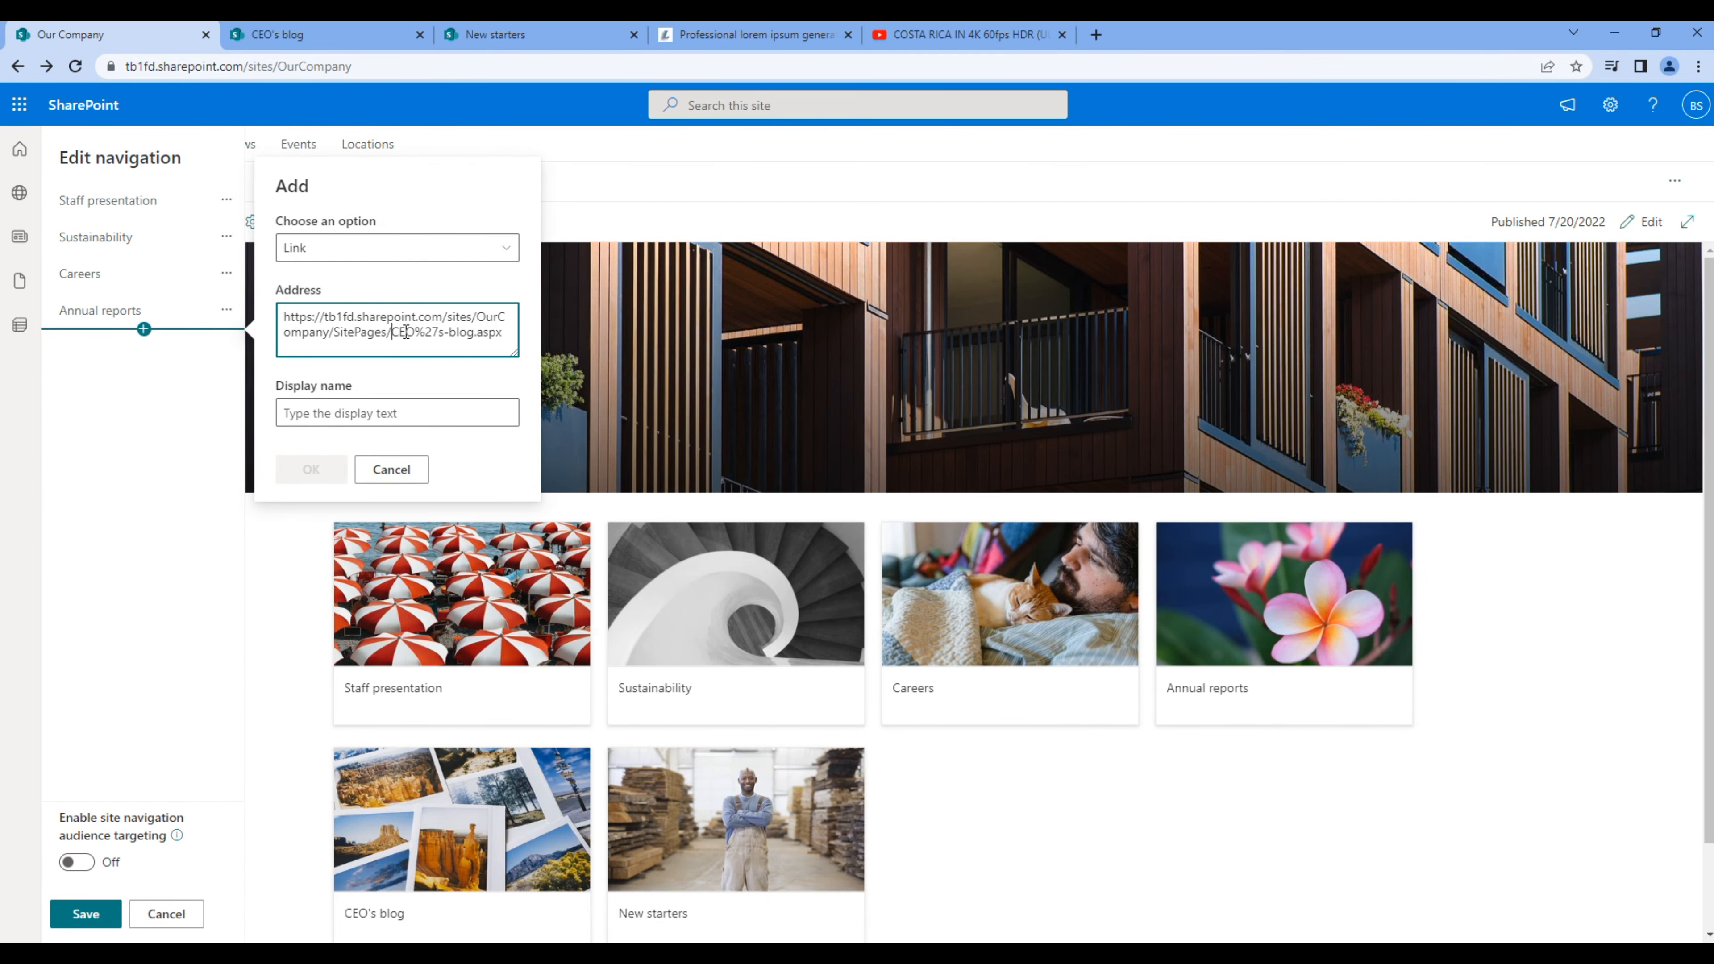
- Set the new link's display name to CEO's blog and add it to the navigation
drag(392, 331, 476, 331)
key(ctrl+c)
click(328, 413)
key(ctrl+v)
click(328, 413)
key(BackSpace)
key(BackSpace)
key(BackSpace)
text(')
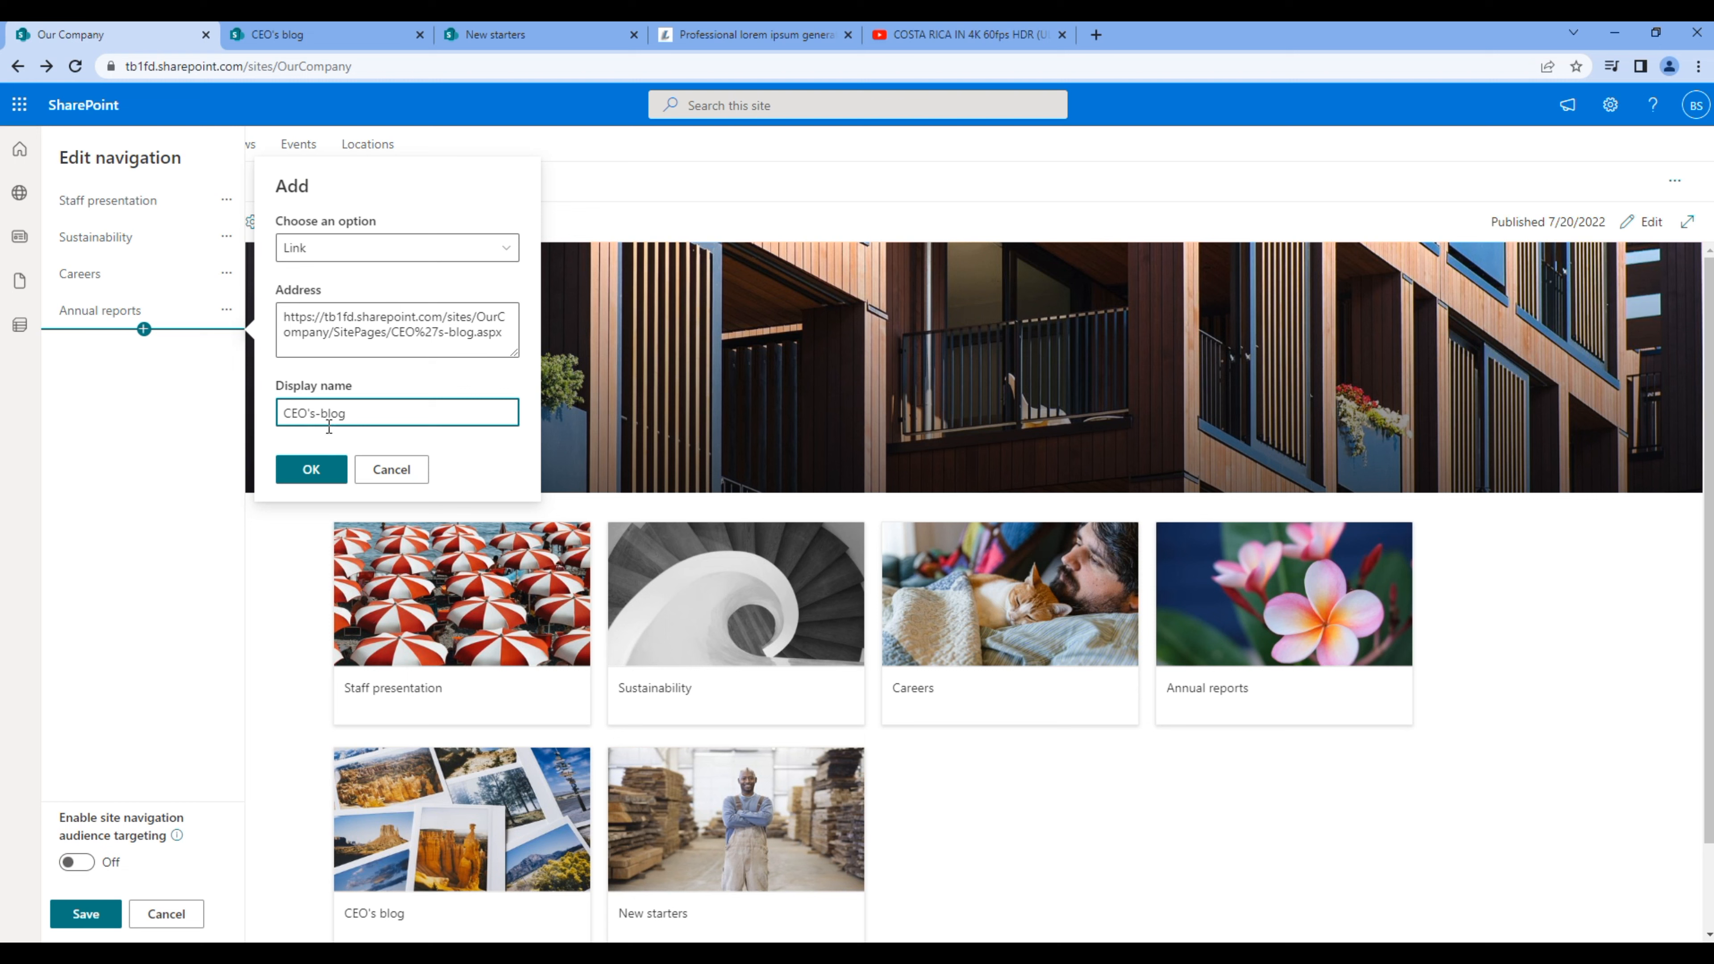
click(319, 451)
- Close the CEO's blog page, add a navigation link named New starters with that page's address, and save the site navigation
click(419, 37)
click(324, 35)
click(155, 37)
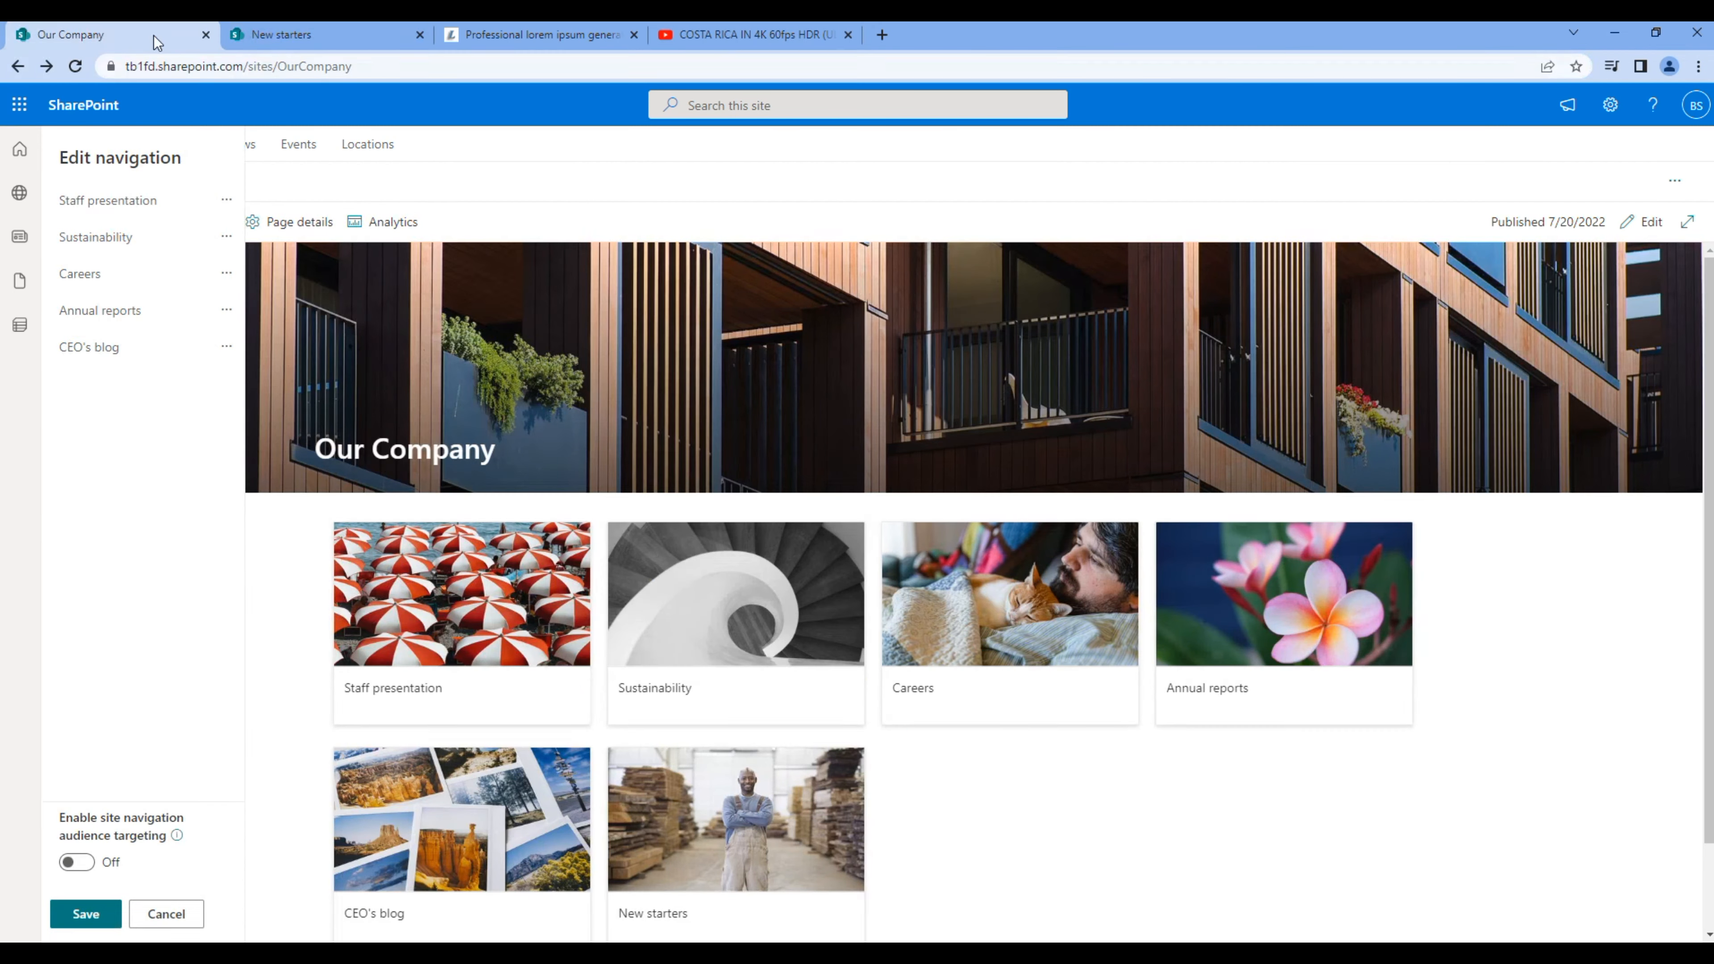
click(143, 365)
key(ctrl+v)
drag(392, 370, 463, 376)
key(ctrl+c)
click(325, 449)
key(ctrl+v)
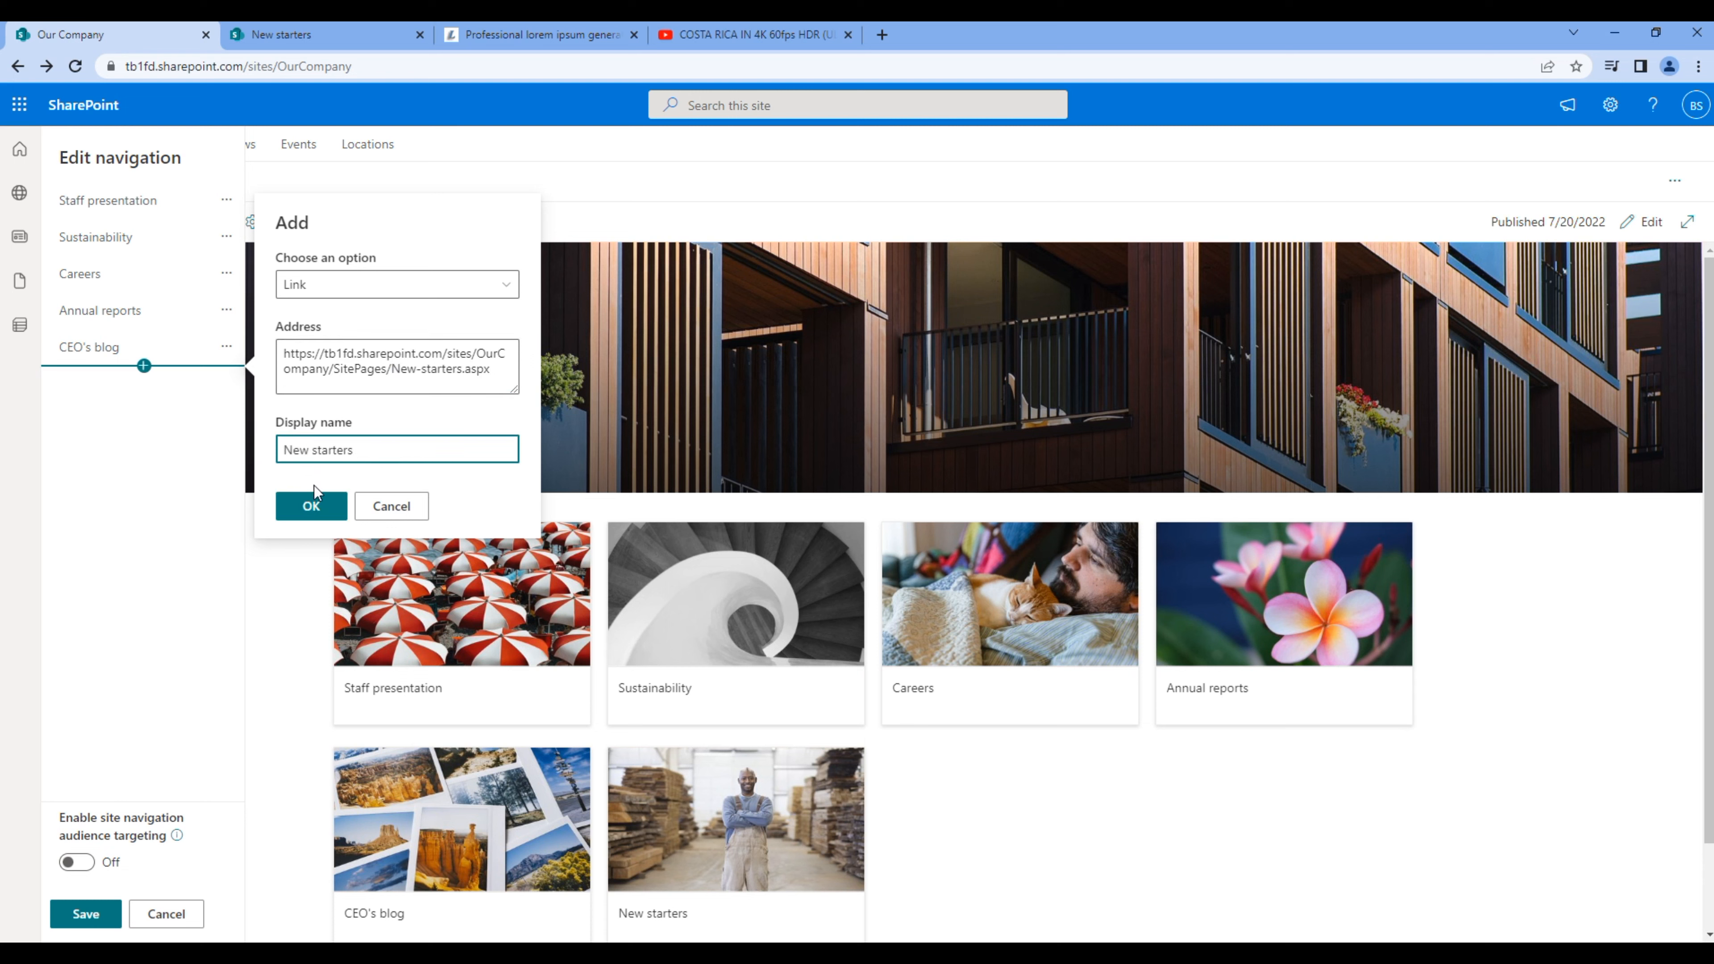
click(314, 506)
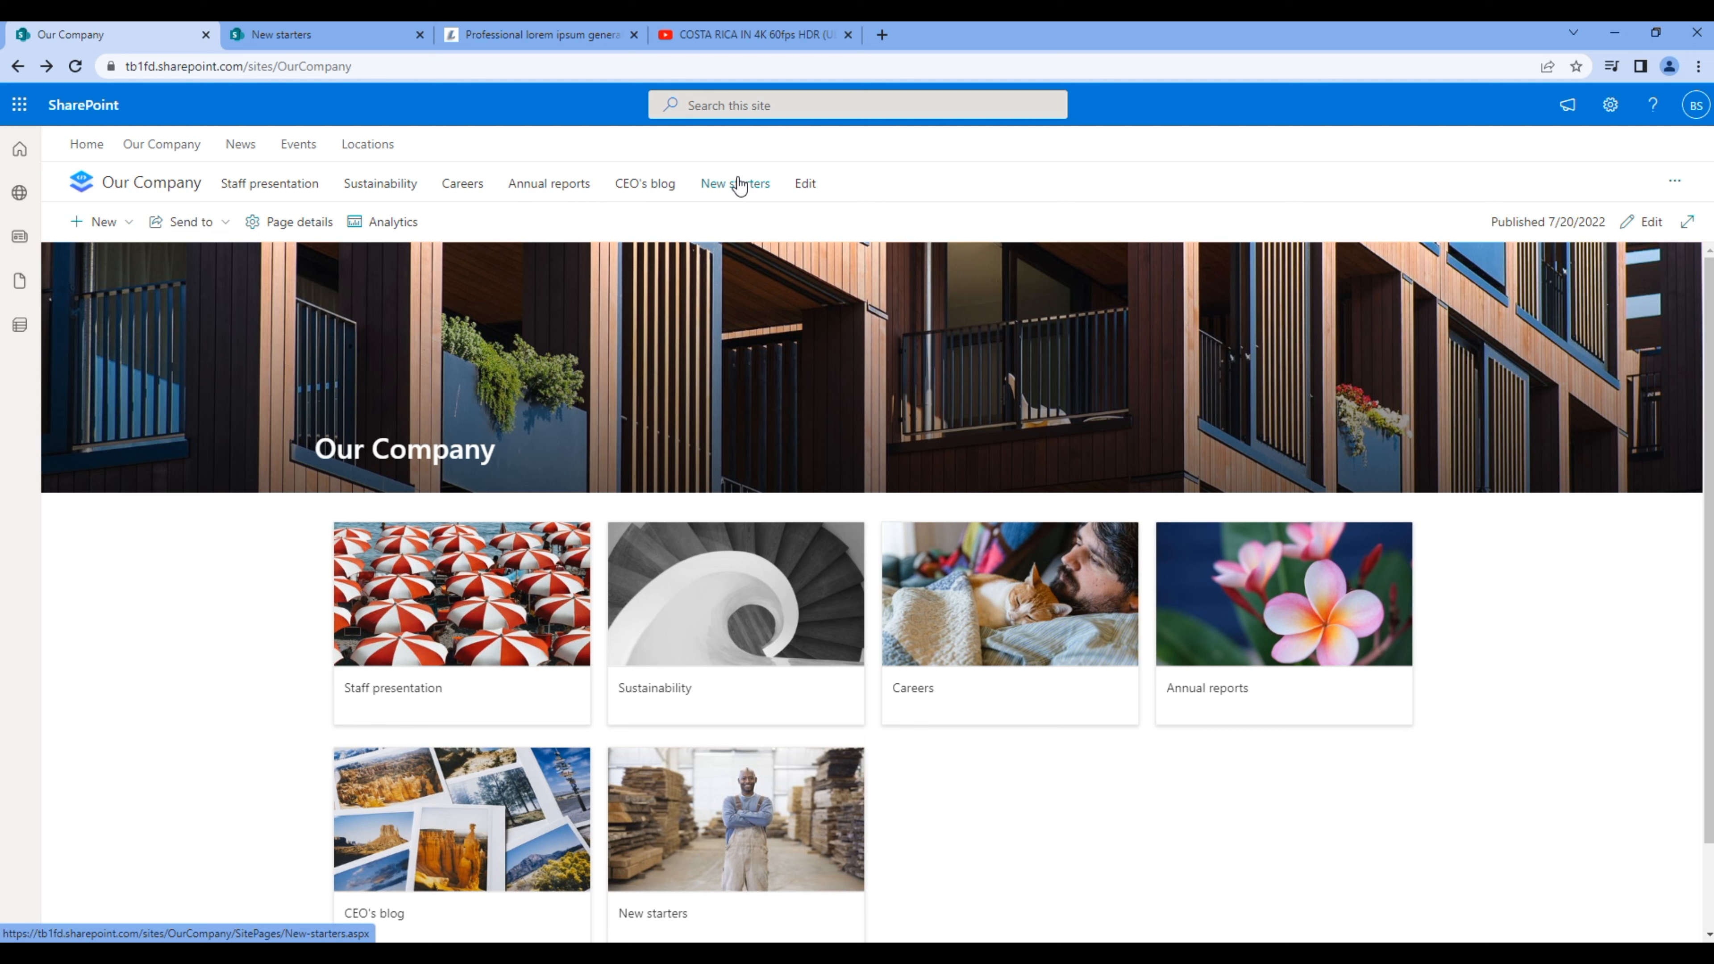
- Check the Sustainability, Annual reports, New starters and Staff presentation navigation links, and return to the Our Company home page
click(397, 191)
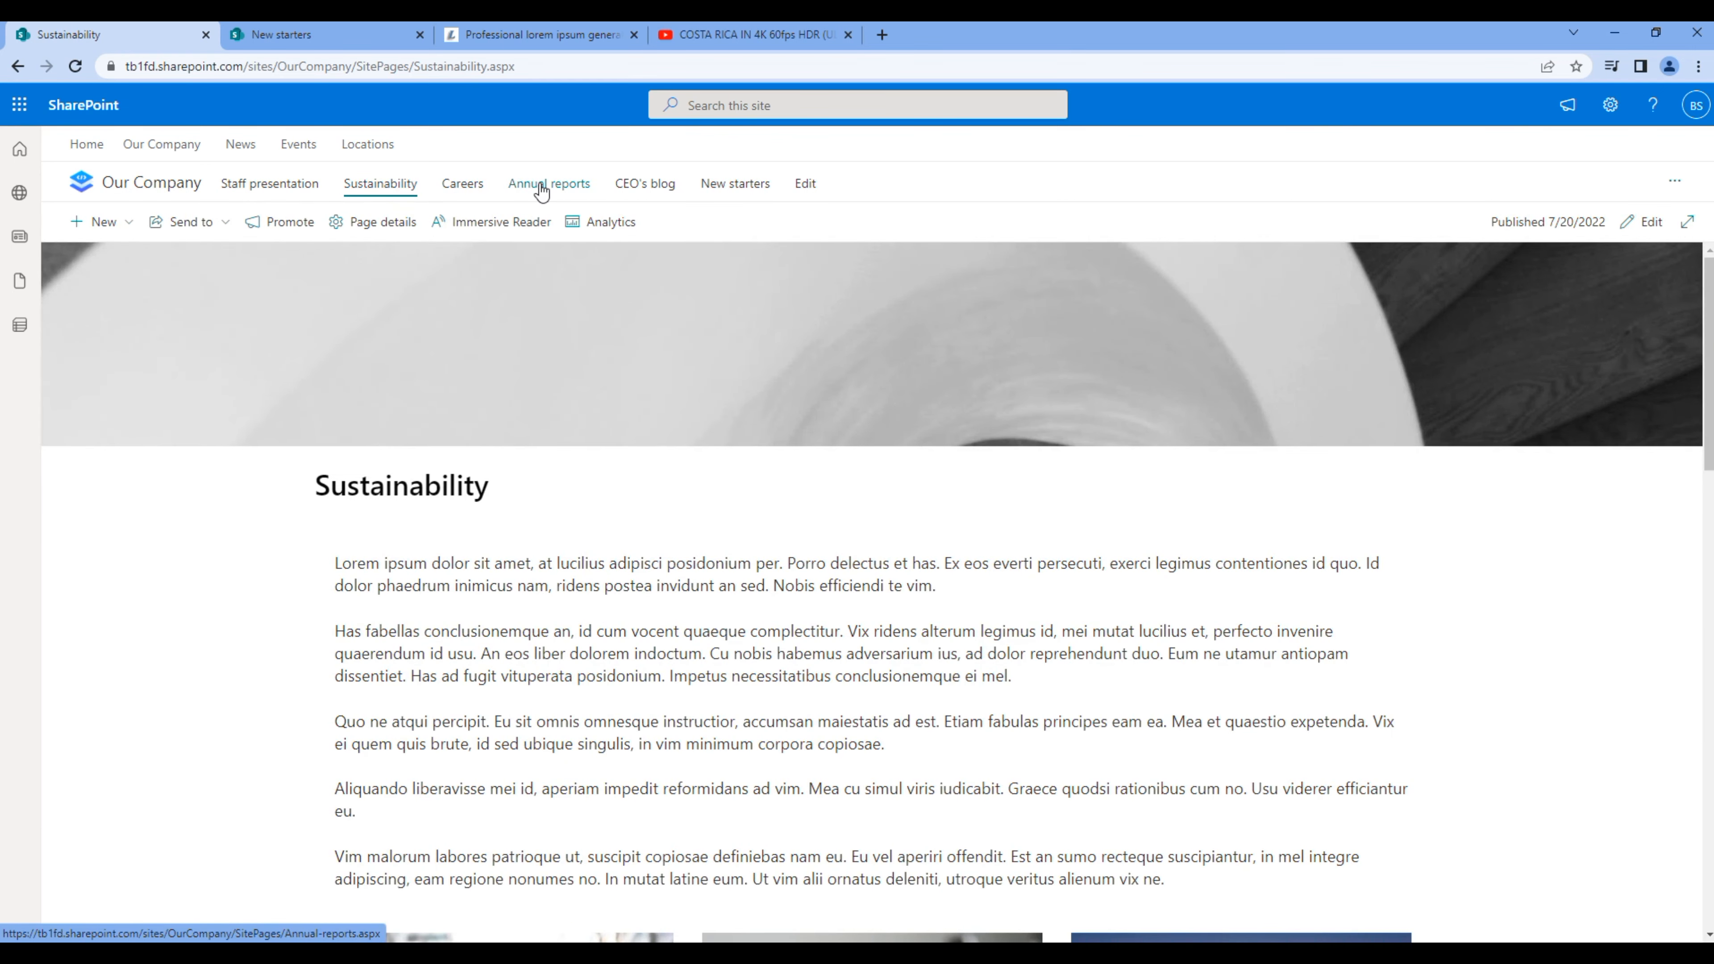
click(540, 191)
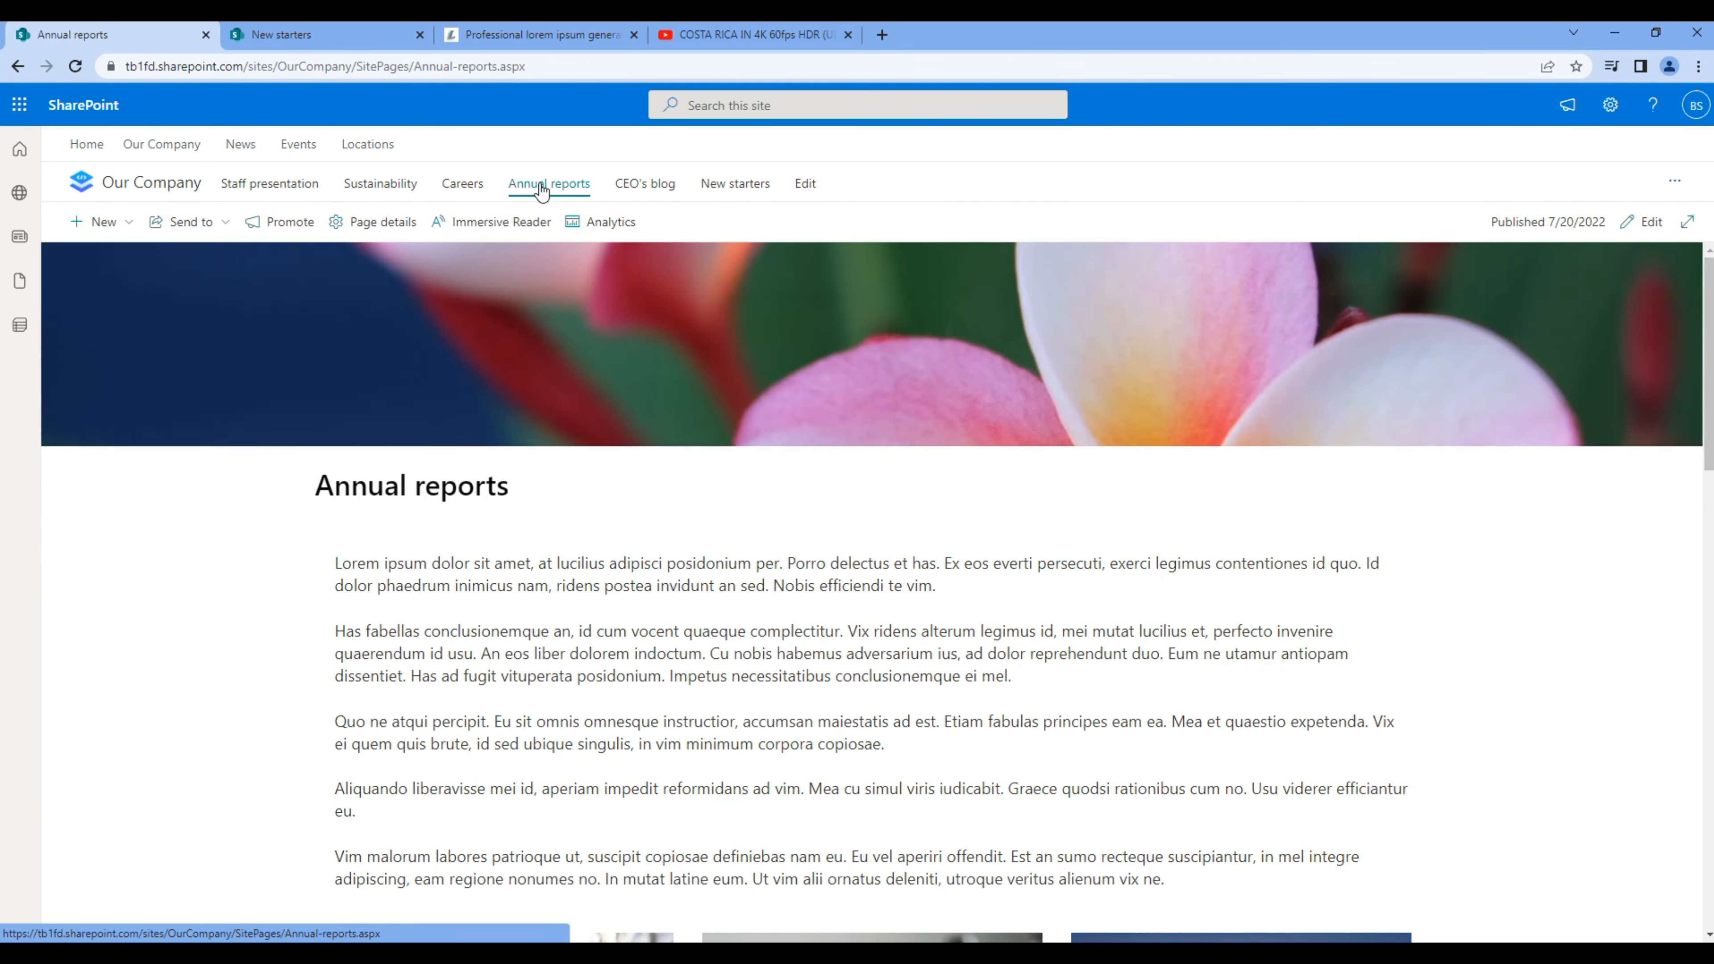
click(748, 191)
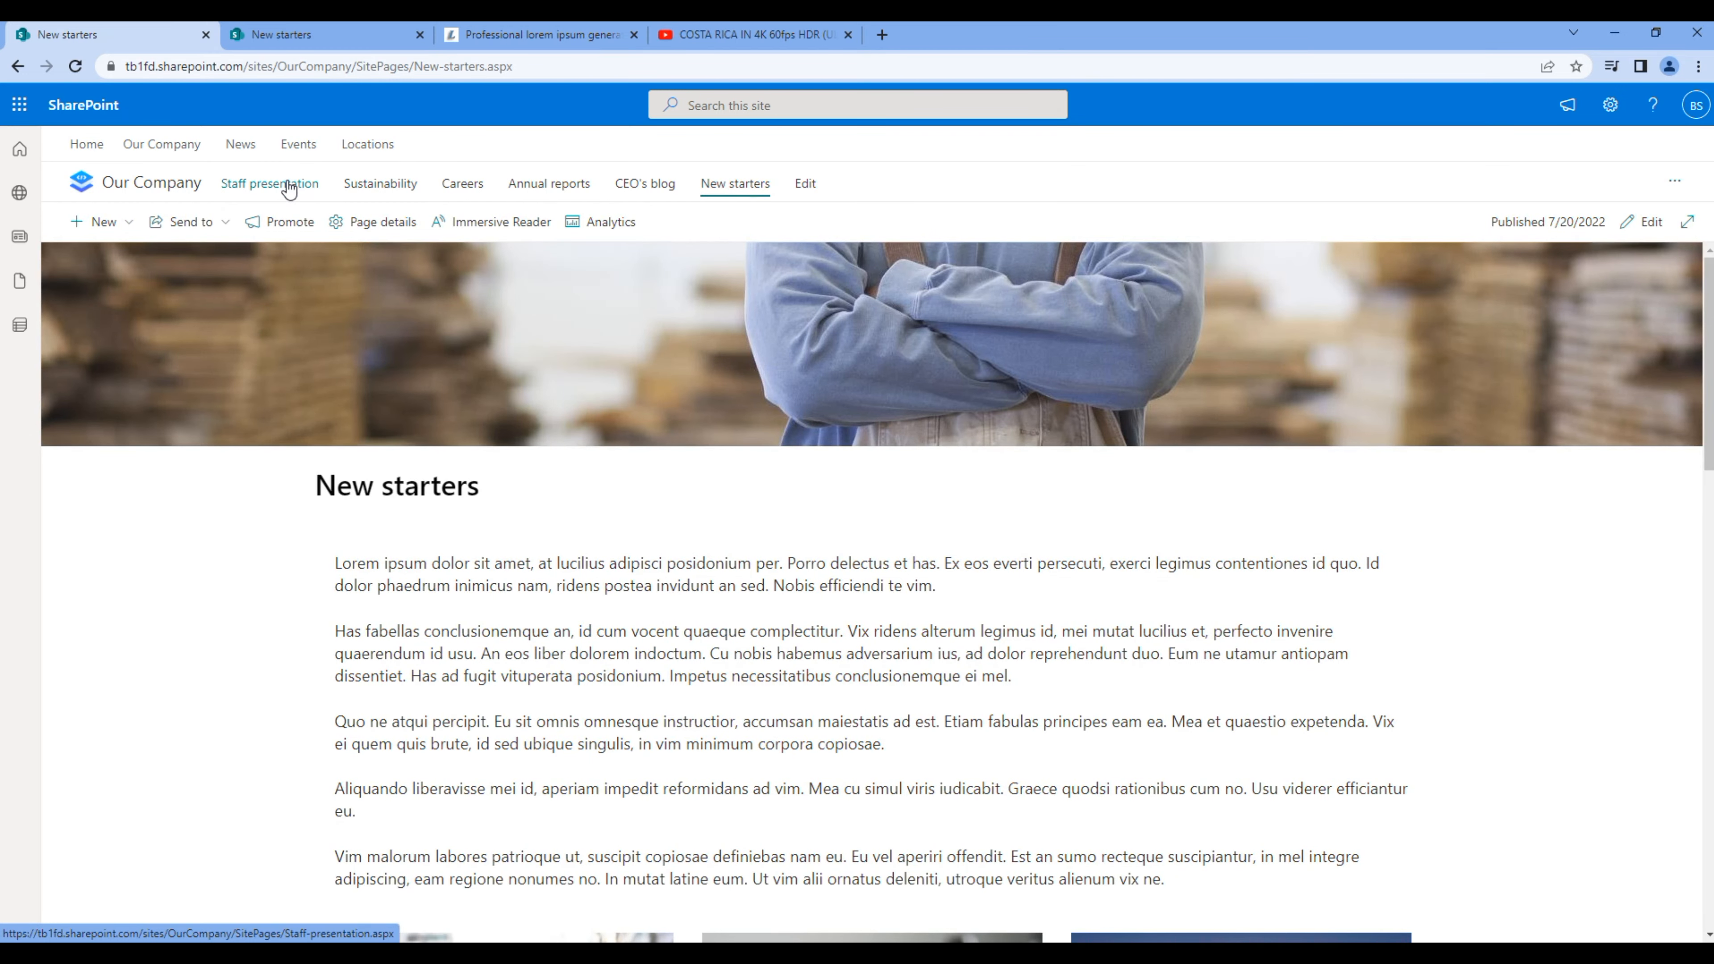
click(284, 186)
click(151, 183)
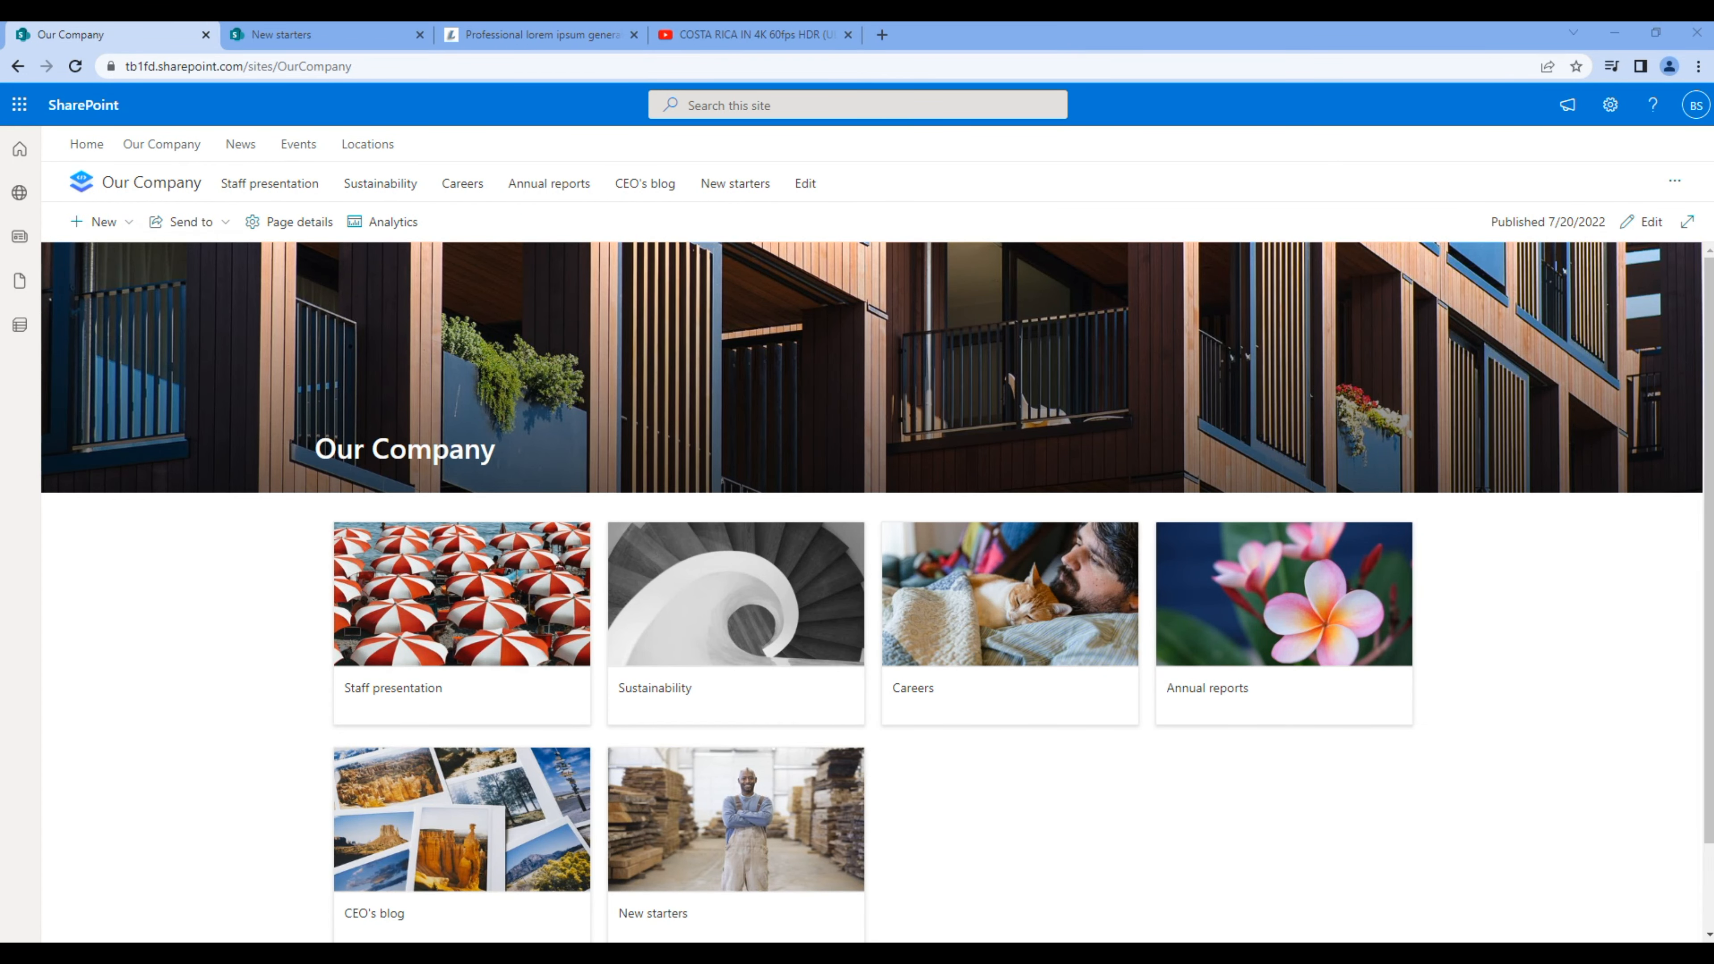